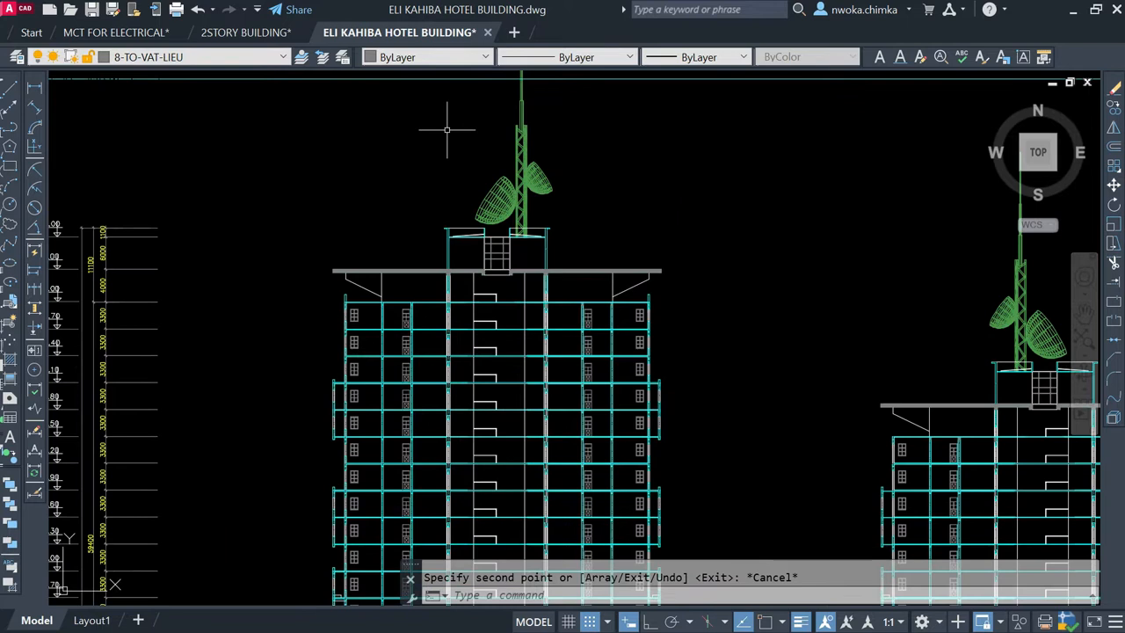
Step: Examine the overall two-tower hotel elevation together with the neighbouring floor plan sheets
scroll(479, 182, "down", 4)
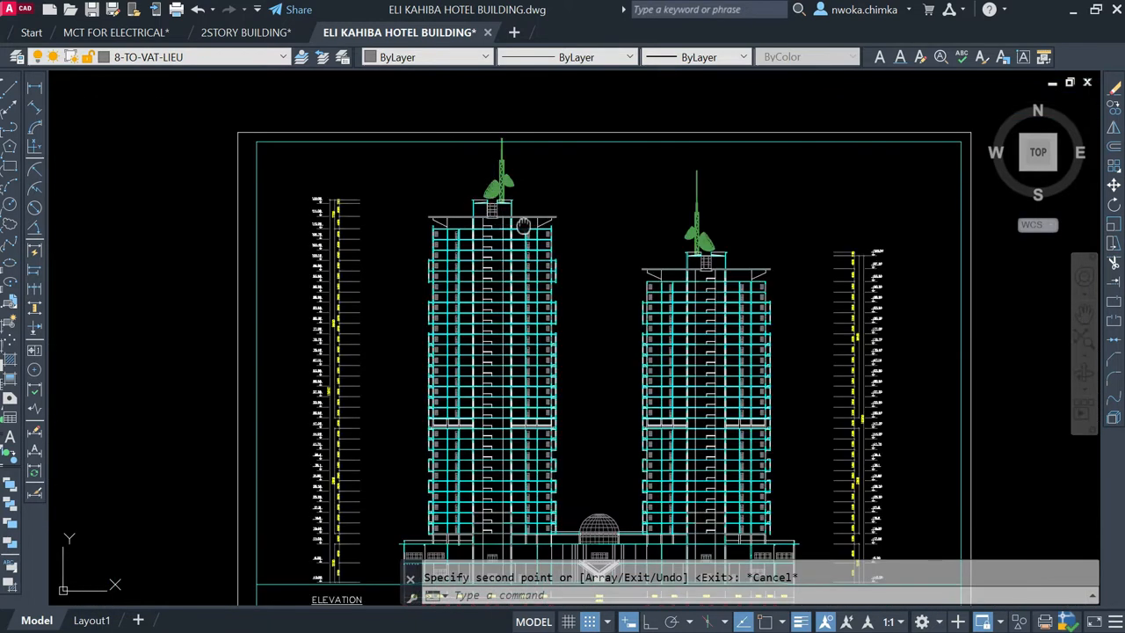
scroll(523, 227, "down", 1)
scroll(486, 194, "down", 1)
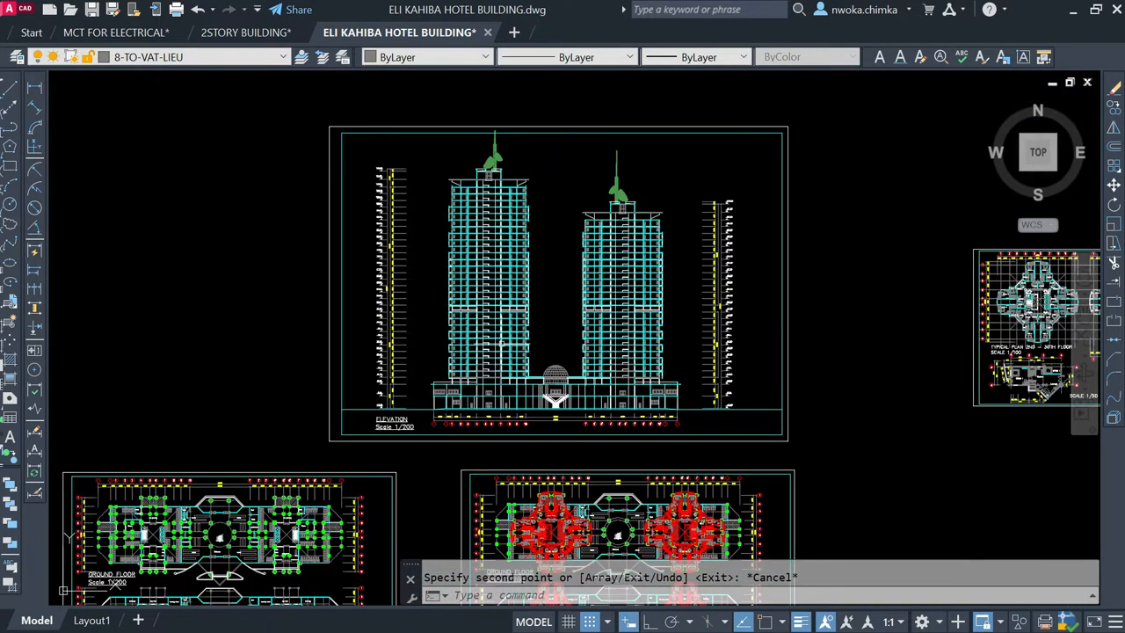
scroll(526, 277, "down", 2)
scroll(488, 352, "up", 2)
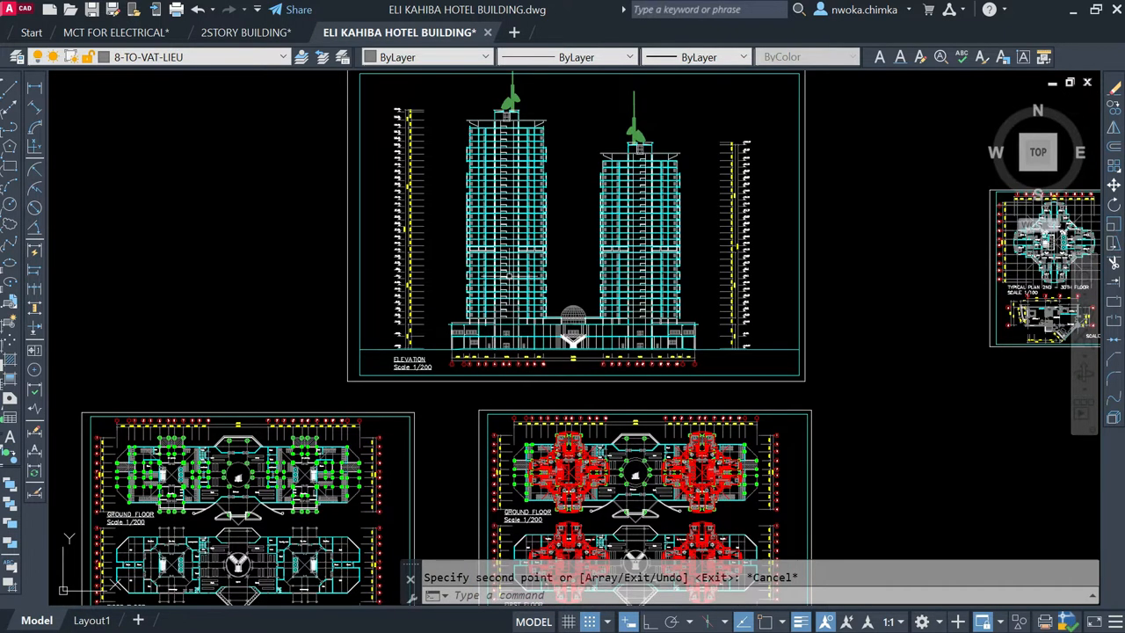
scroll(526, 276, "down", 2)
scroll(527, 273, "up", 2)
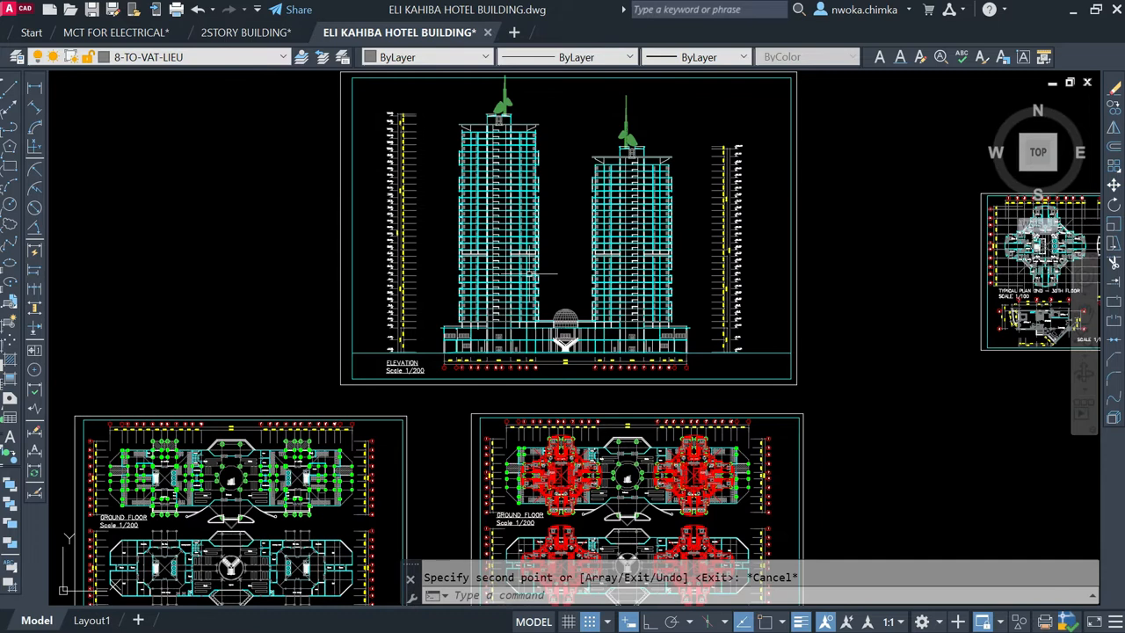
scroll(528, 278, "down", 2)
scroll(529, 234, "up", 2)
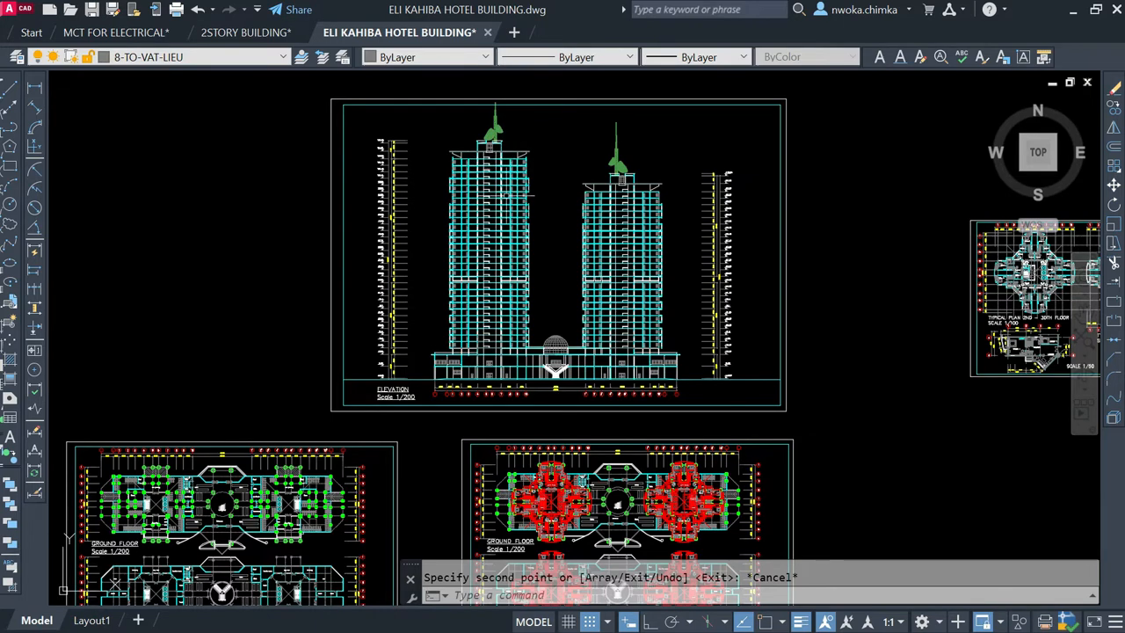
middle_click_drag(541, 202, 518, 260)
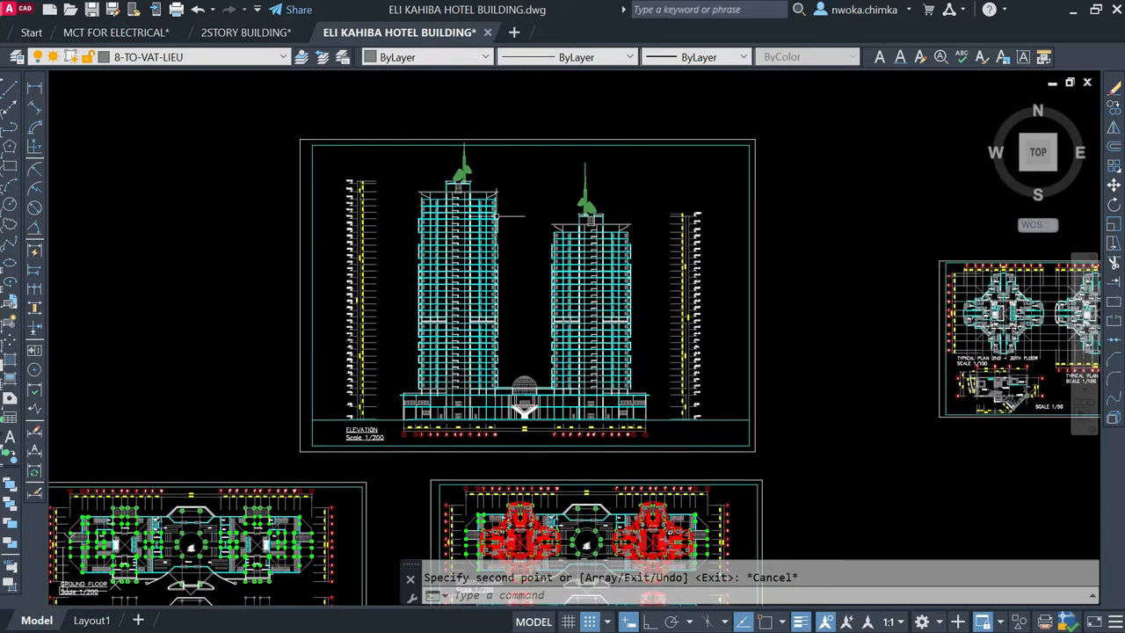
scroll(506, 194, "down", 2)
scroll(436, 262, "up", 3)
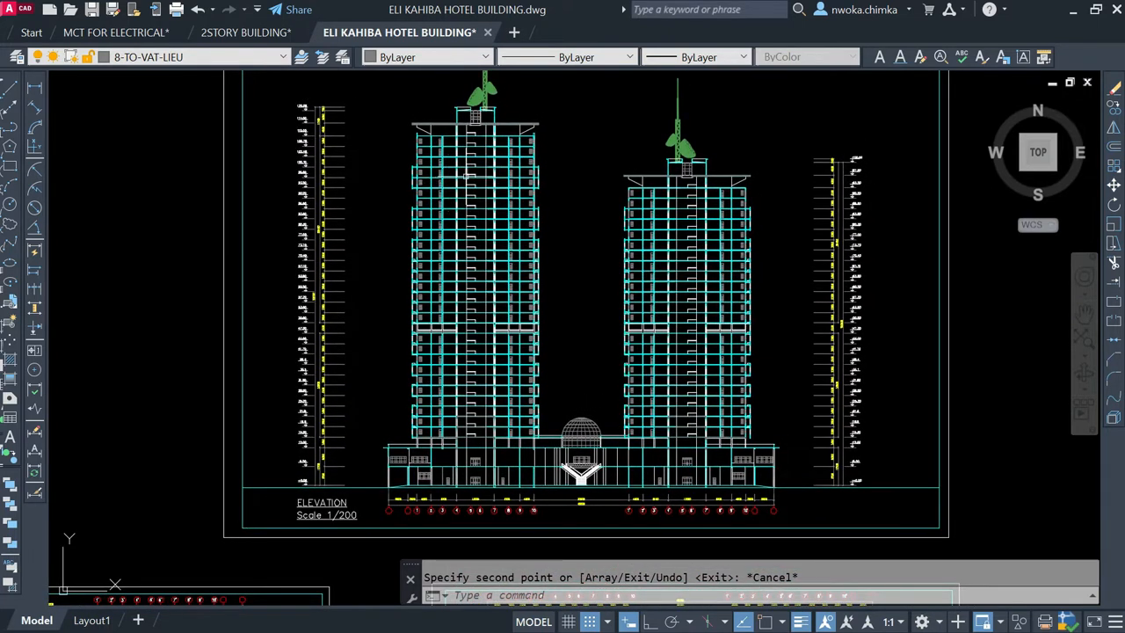
scroll(464, 176, "down", 2)
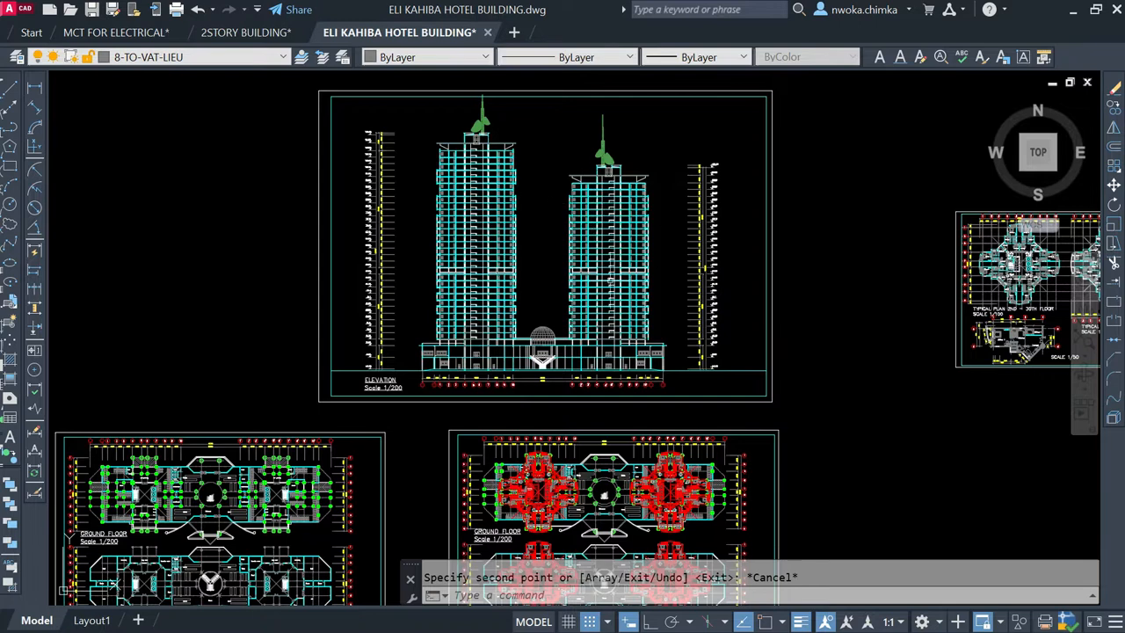
scroll(518, 174, "up", 4)
scroll(432, 139, "down", 2)
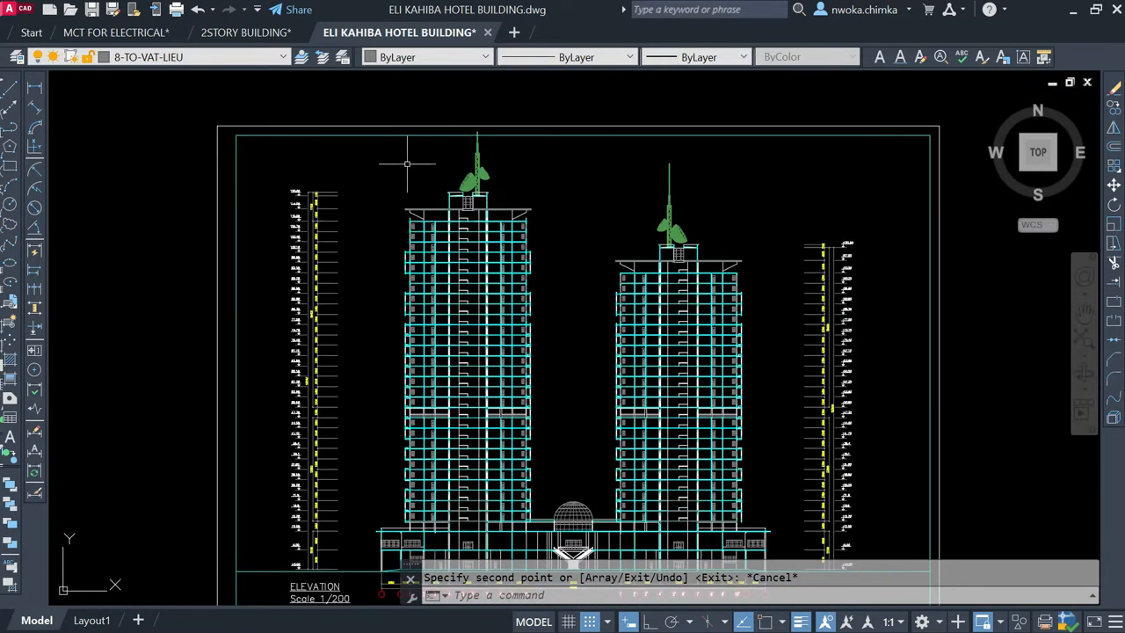
left_click(365, 93)
scroll(410, 160, "down", 2)
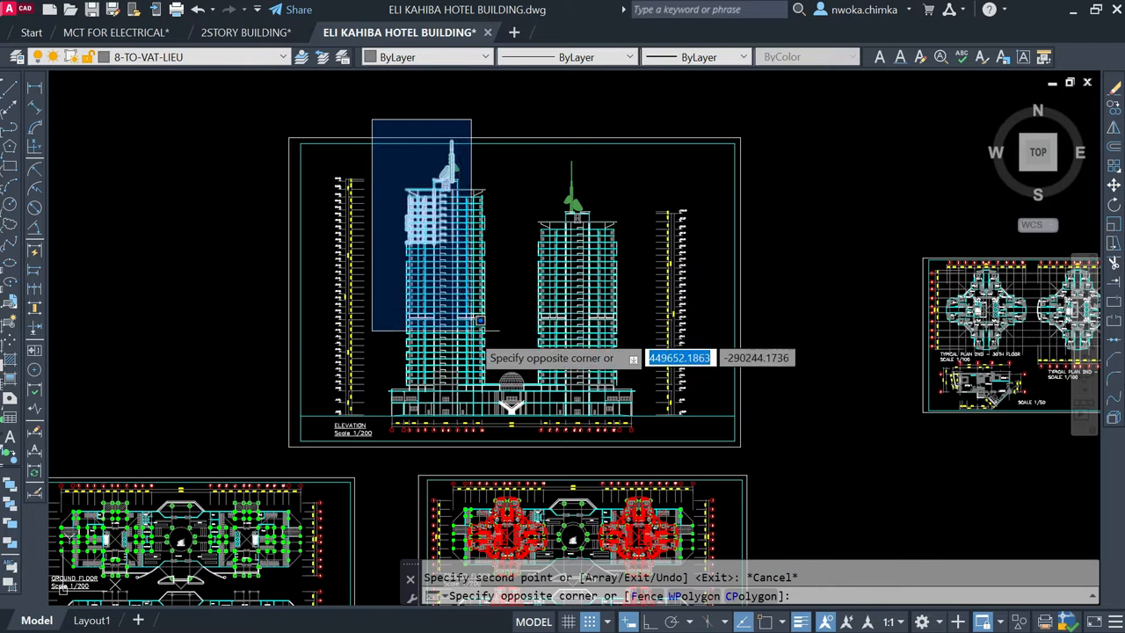
left_click(497, 409)
left_click(510, 121)
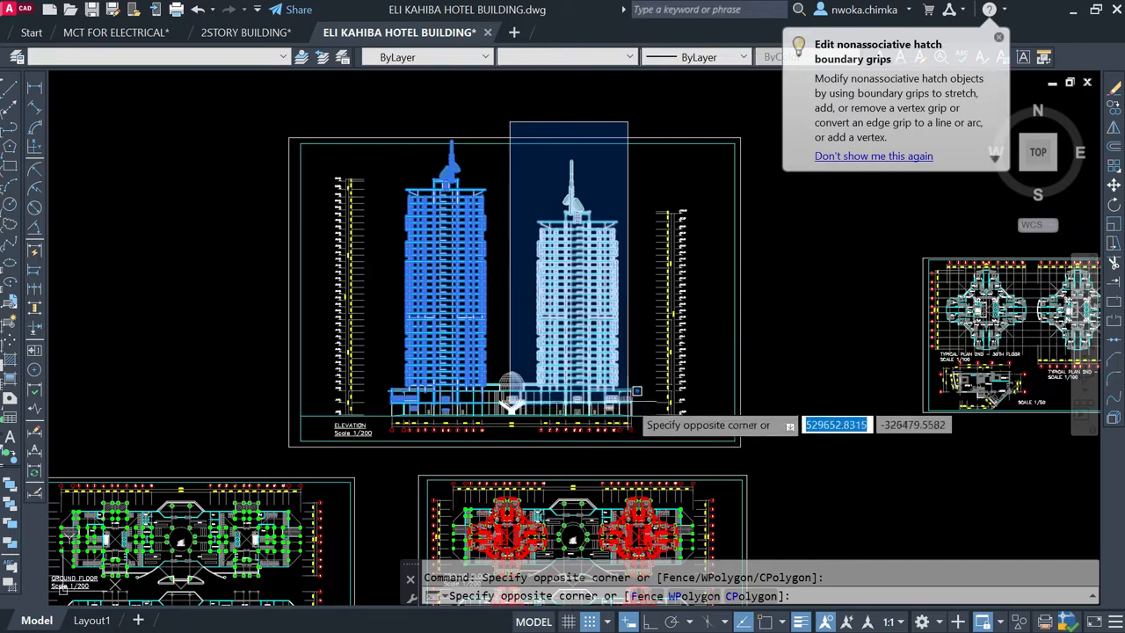
key("Escape")
Step: Inspect the taller tower's uppermost level markers and its rooftop antenna mast with satellite dishes
scroll(335, 176, "up", 8)
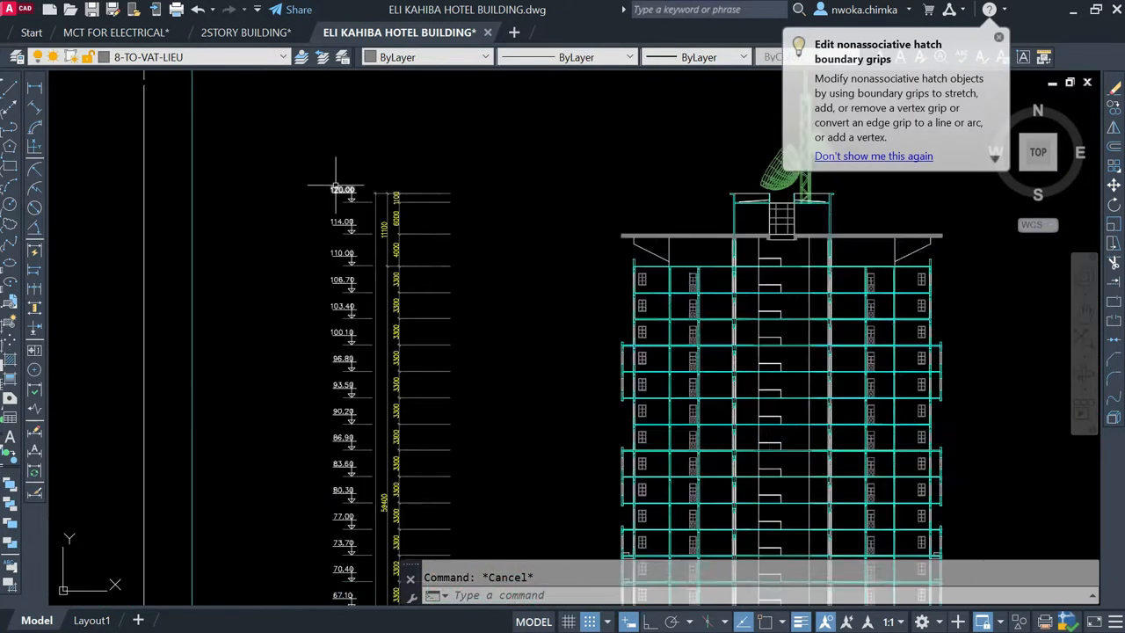
scroll(616, 233, "down", 5)
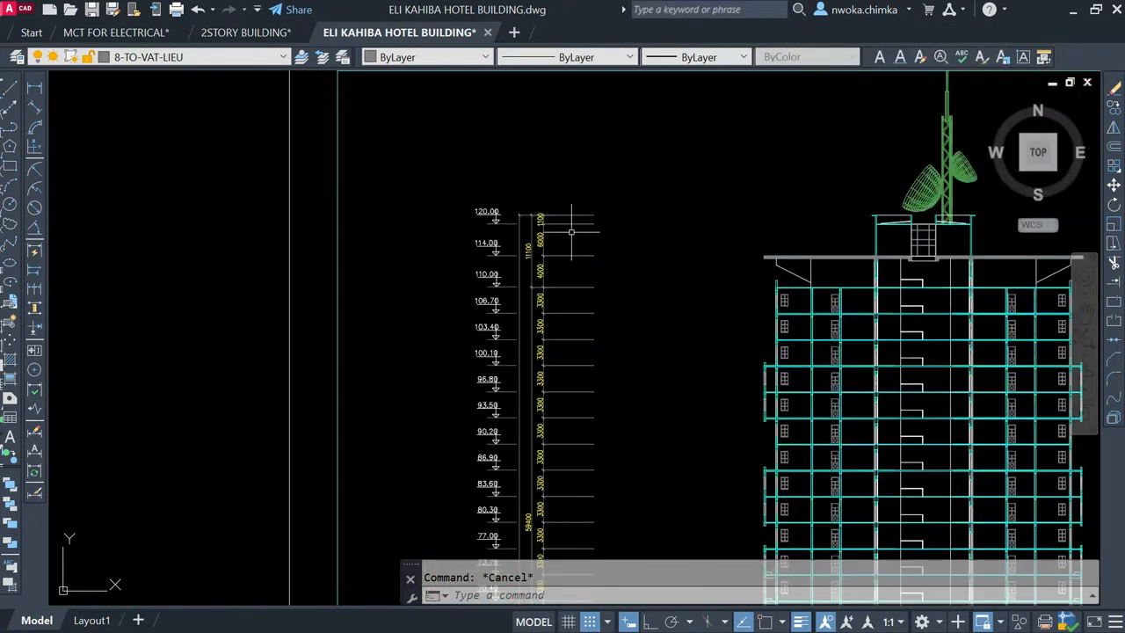
scroll(449, 198, "up", 7)
scroll(615, 222, "up", 2)
scroll(615, 221, "up", 3)
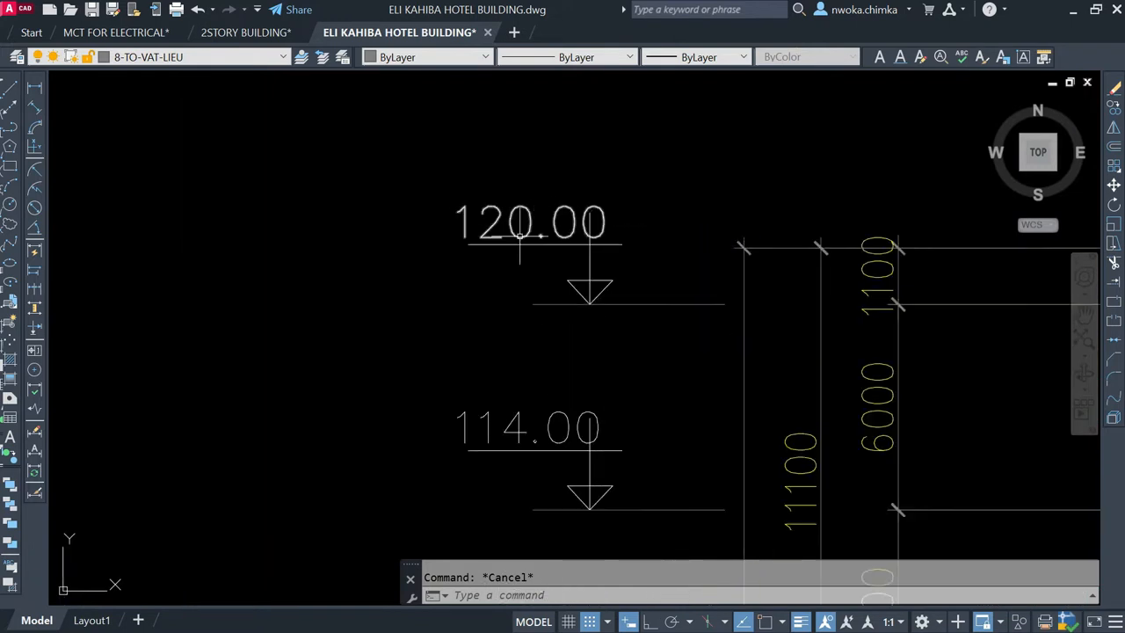
scroll(414, 209, "down", 8)
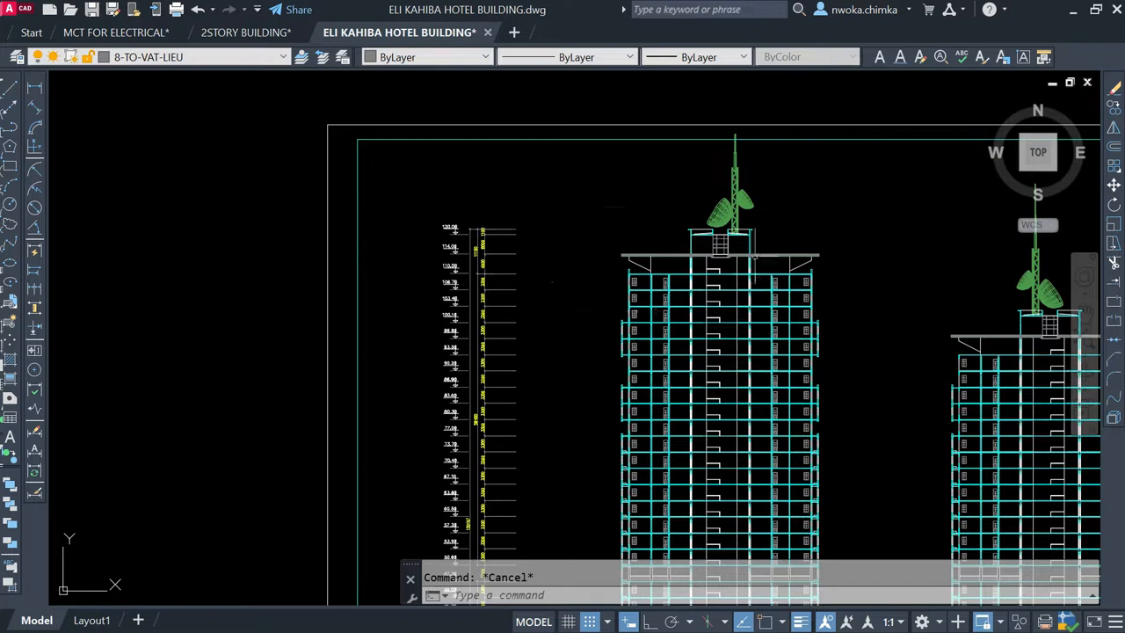
scroll(825, 197, "up", 4)
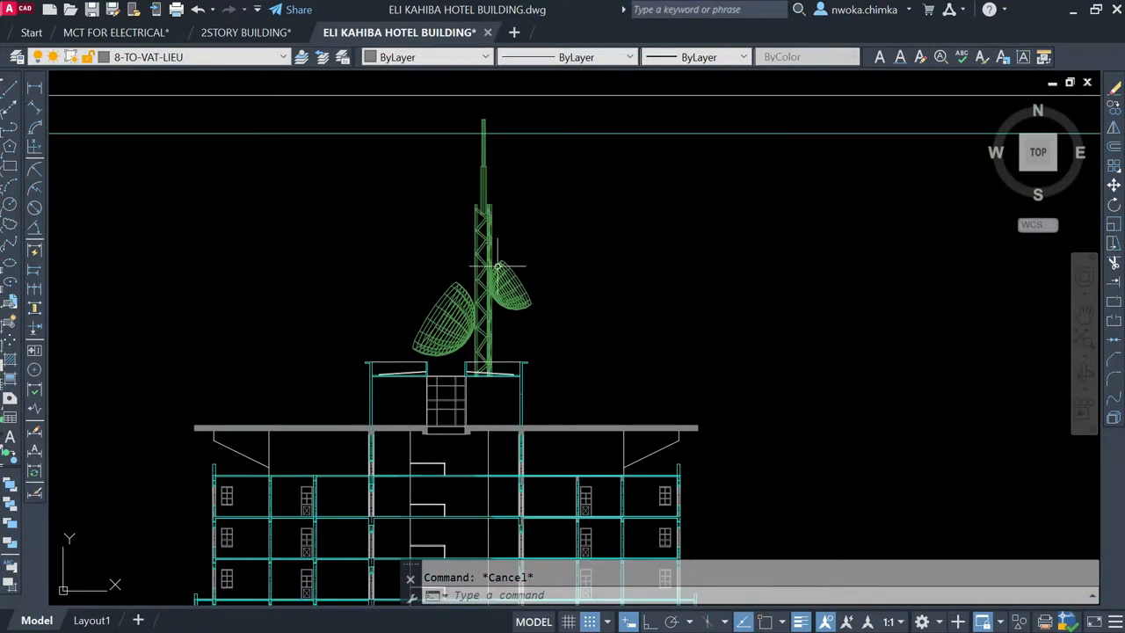
scroll(482, 312, "up", 2)
scroll(527, 299, "down", 7)
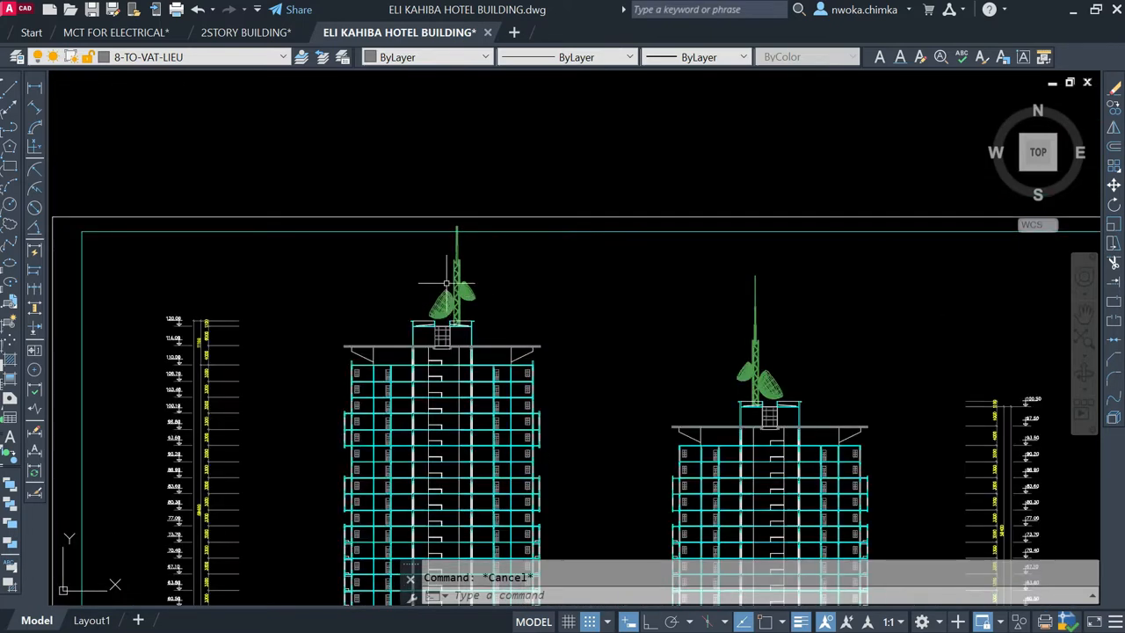
Step: Inspect the shorter tower's uppermost level markers, floor-height dimensions and rooftop antenna mast
scroll(531, 296, "down", 2)
scroll(625, 308, "up", 6)
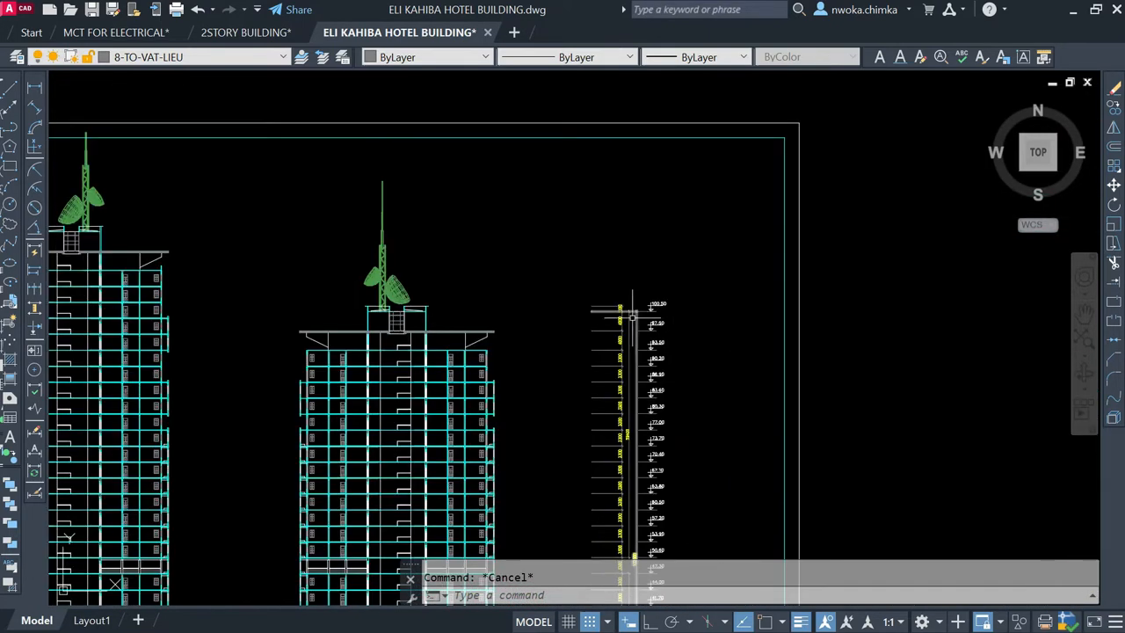
scroll(606, 310, "down", 4)
scroll(549, 413, "up", 4)
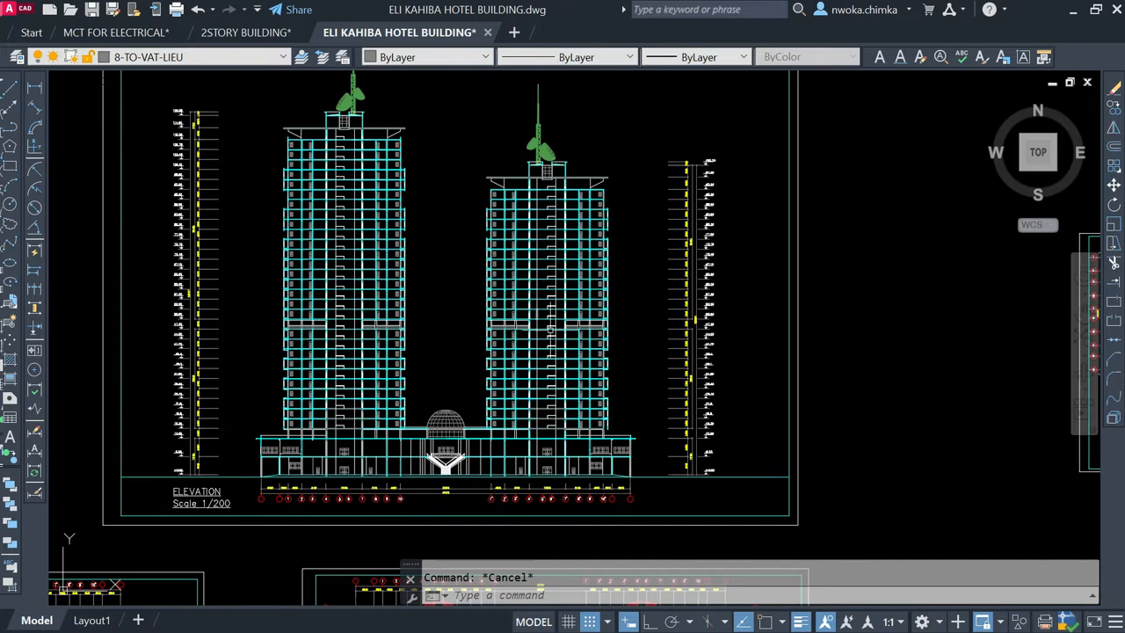
scroll(548, 413, "down", 5)
scroll(683, 296, "up", 6)
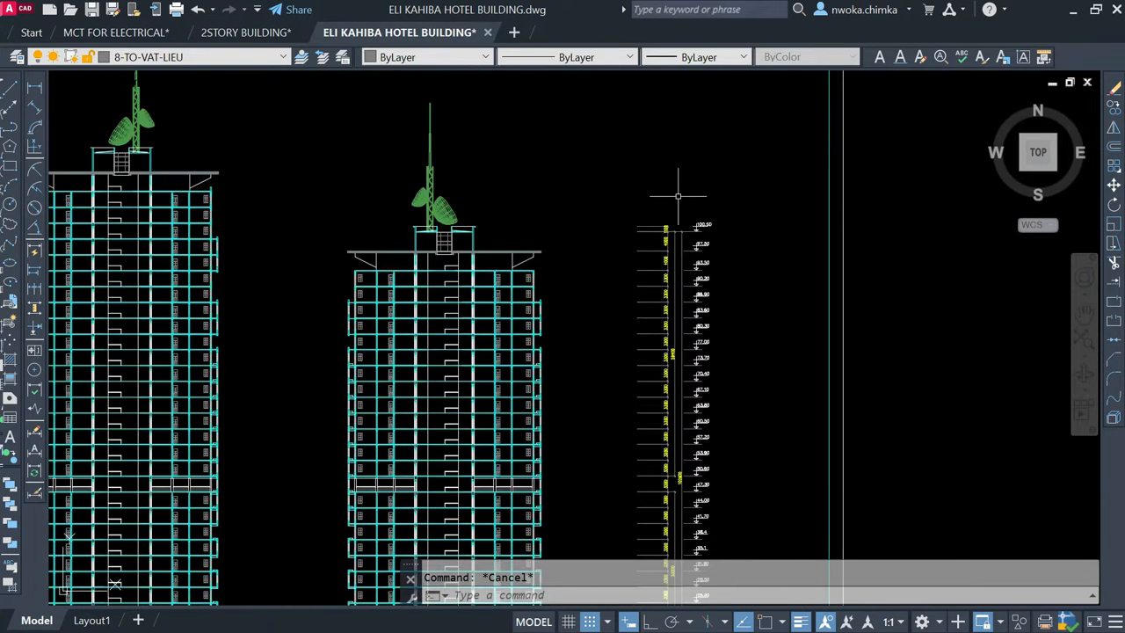
scroll(713, 233, "up", 5)
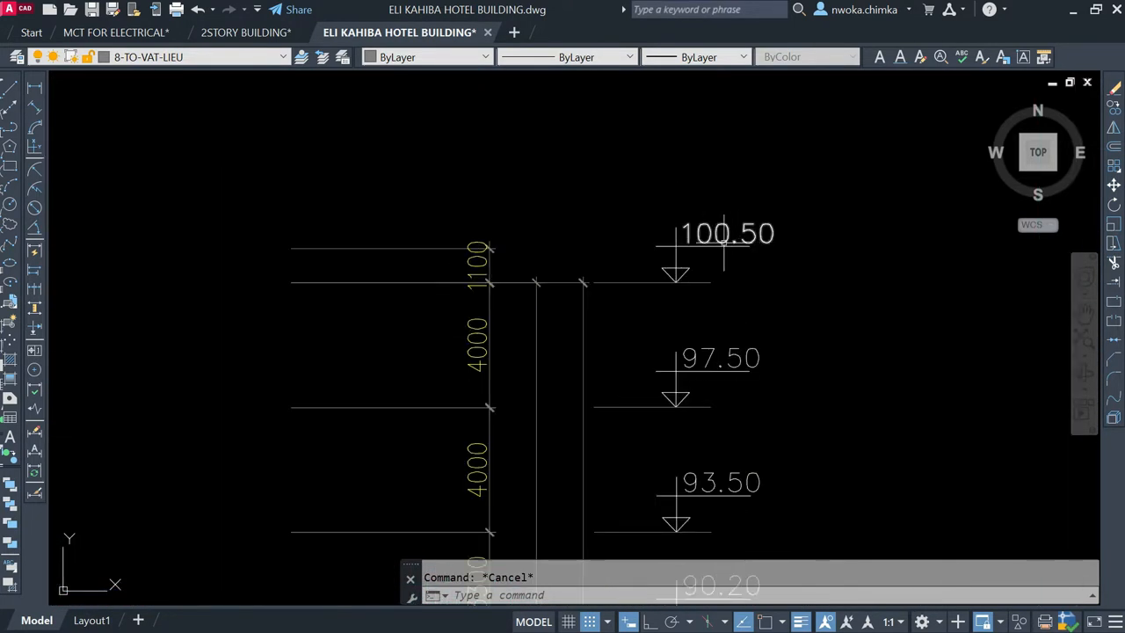
scroll(731, 233, "down", 5)
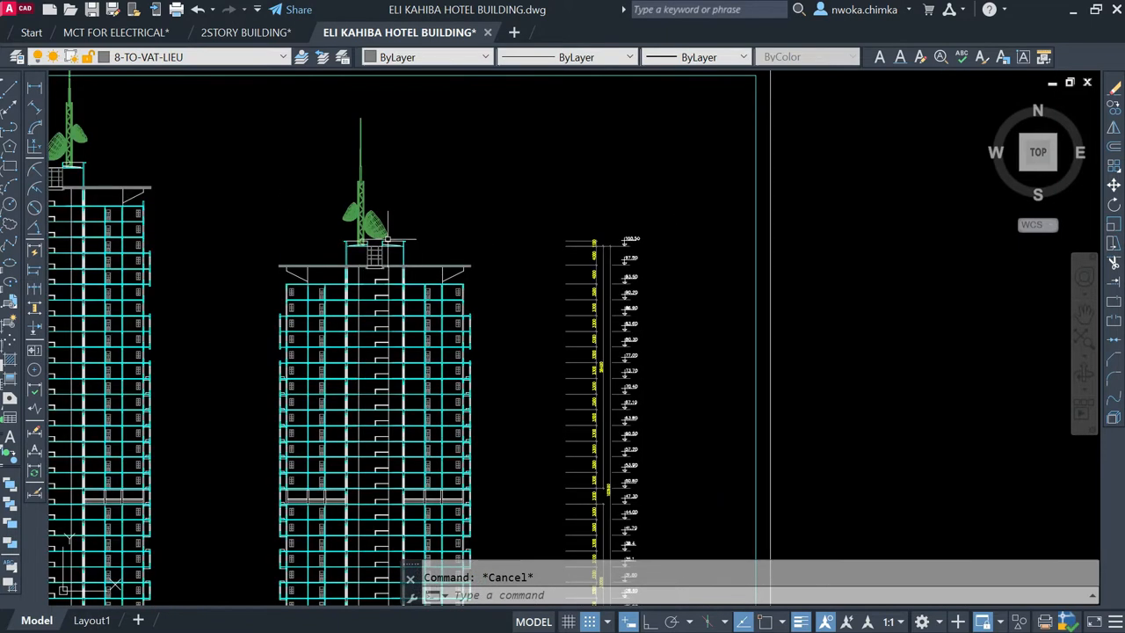
scroll(518, 198, "down", 4)
scroll(519, 198, "up", 7)
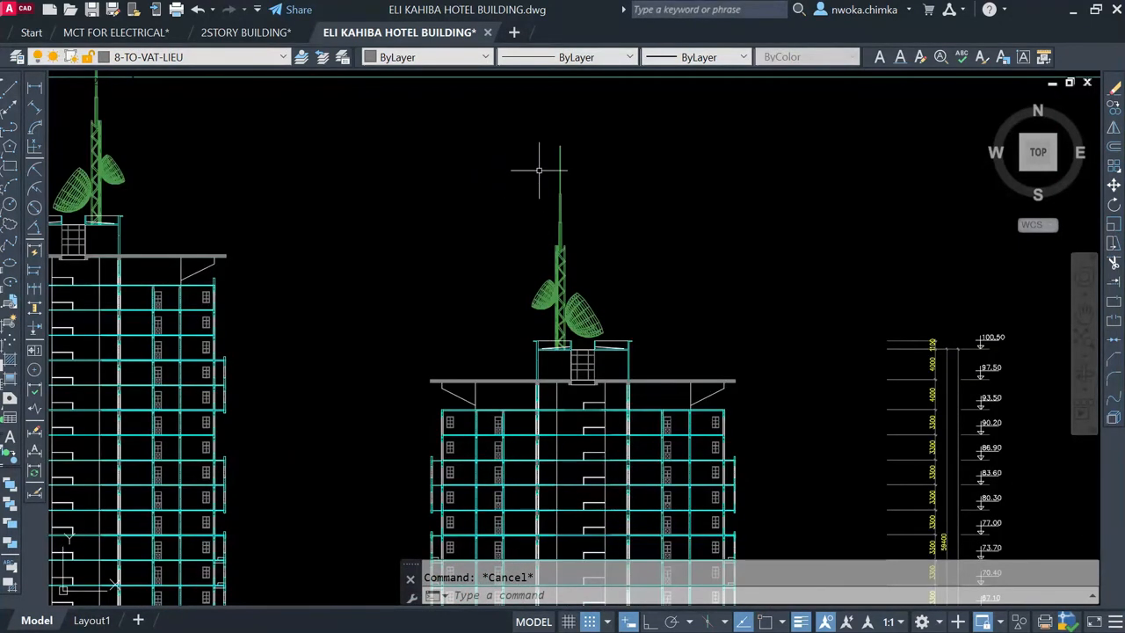
scroll(539, 169, "down", 2)
scroll(539, 236, "up", 2)
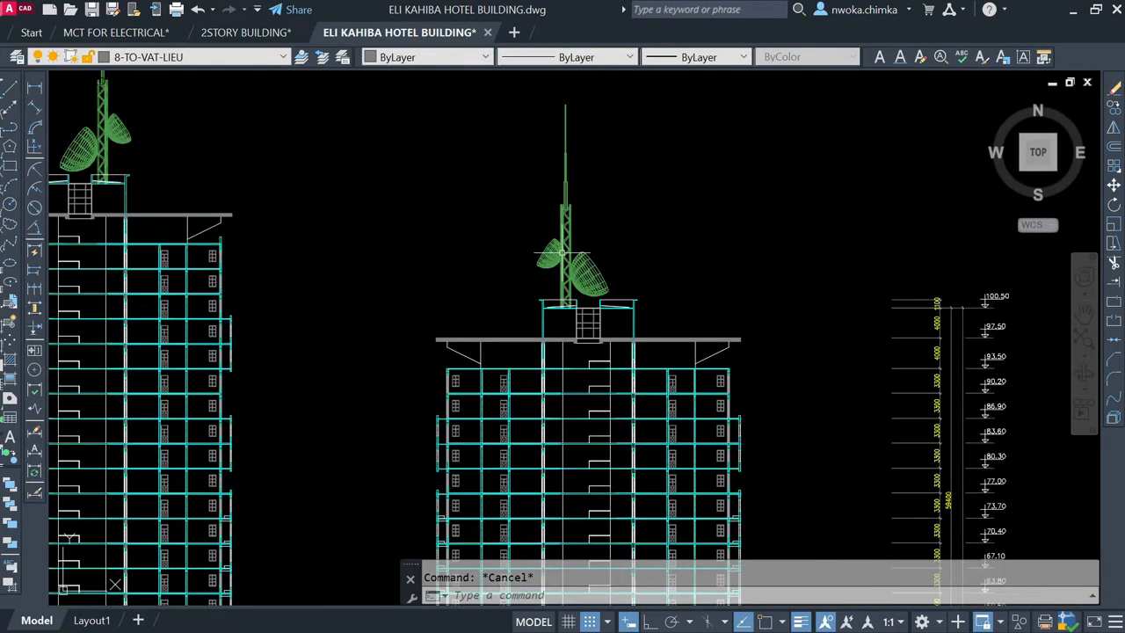
scroll(561, 253, "down", 4)
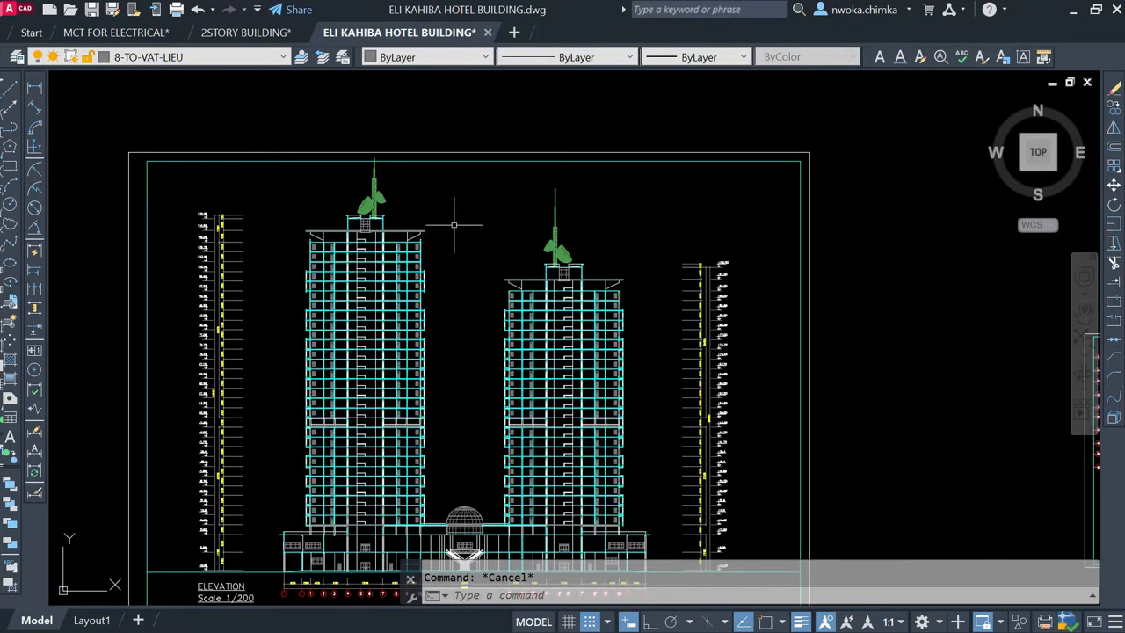
Step: Review the full hotel elevation, from both towers down to the shared podium, dome entrance and grid line dimensions
scroll(552, 226, "down", 2)
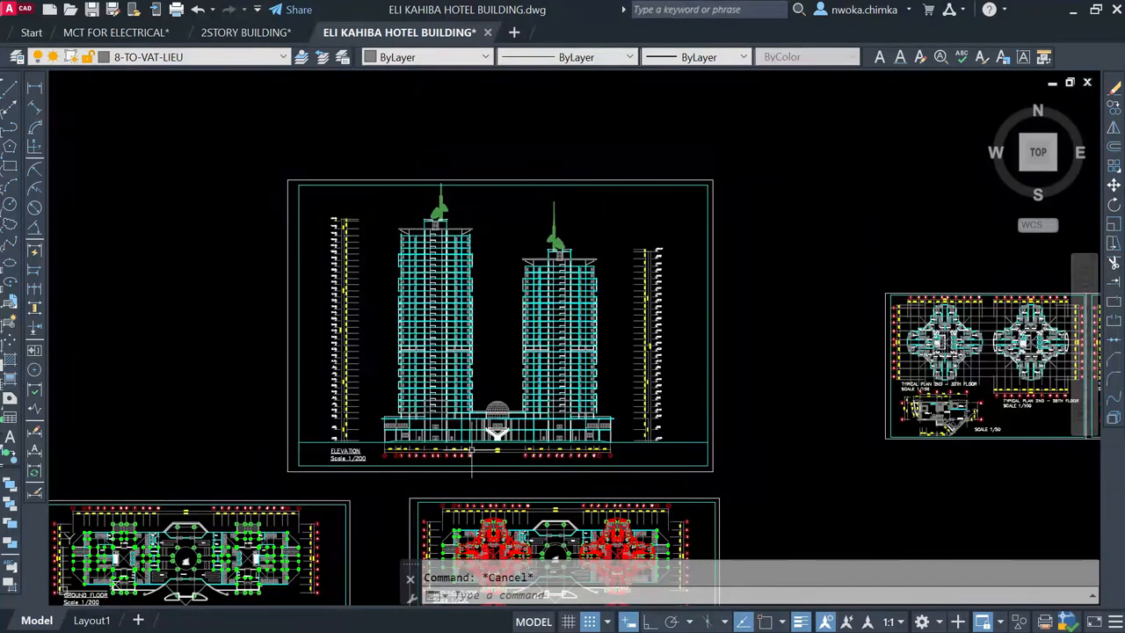
scroll(472, 452, "up", 3)
scroll(513, 356, "down", 3)
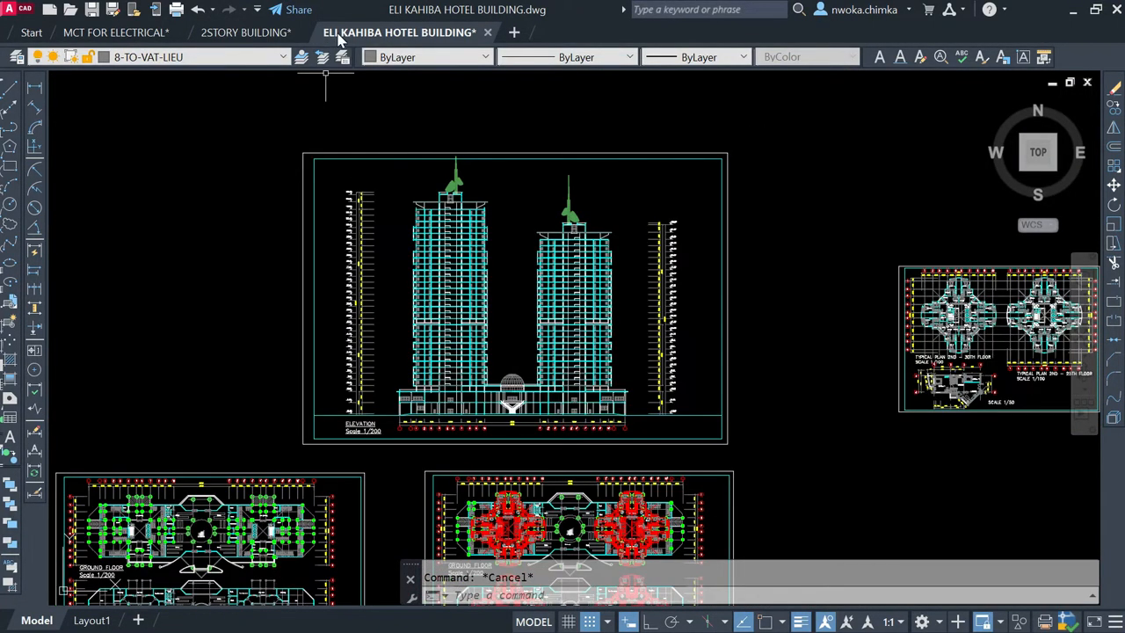
mouse_move(335, 42)
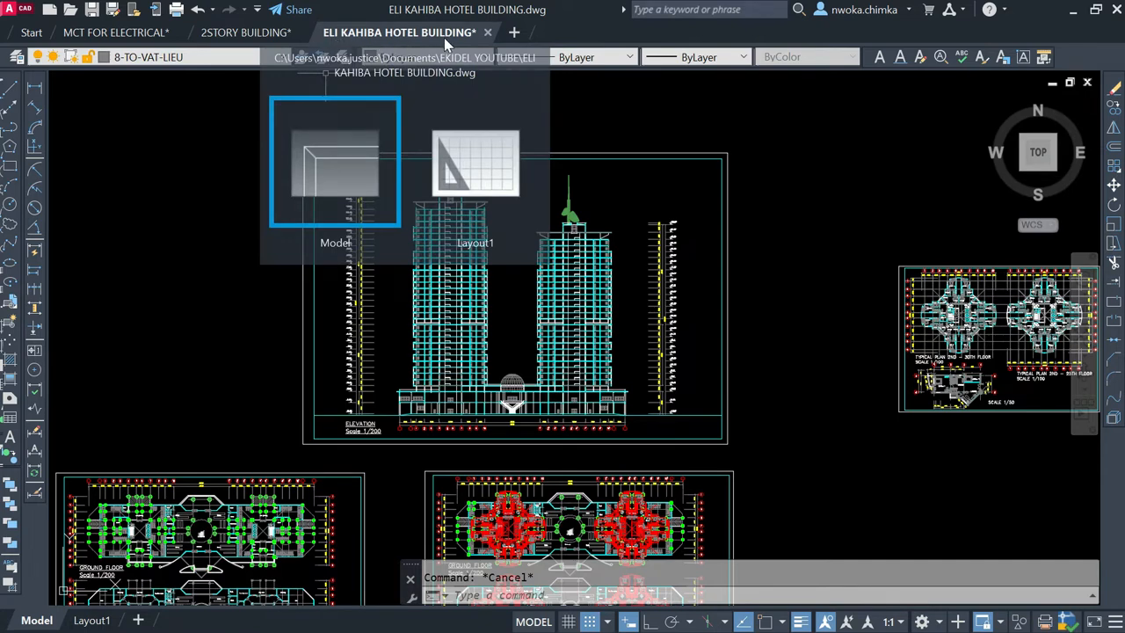
scroll(497, 352, "up", 2)
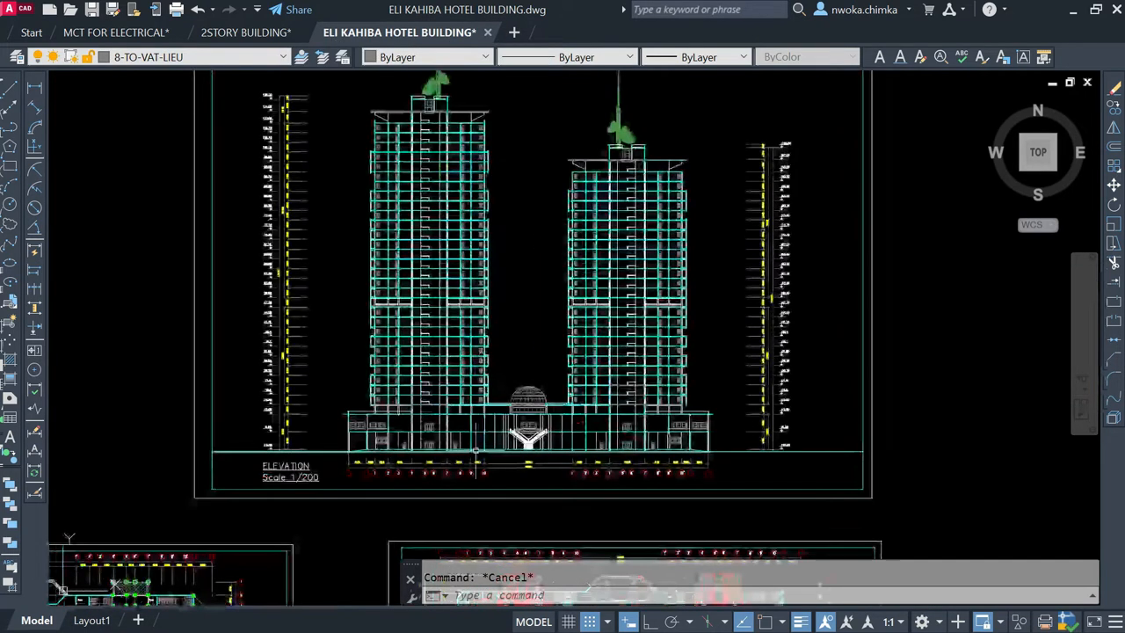
scroll(528, 387, "up", 2)
scroll(565, 406, "down", 2)
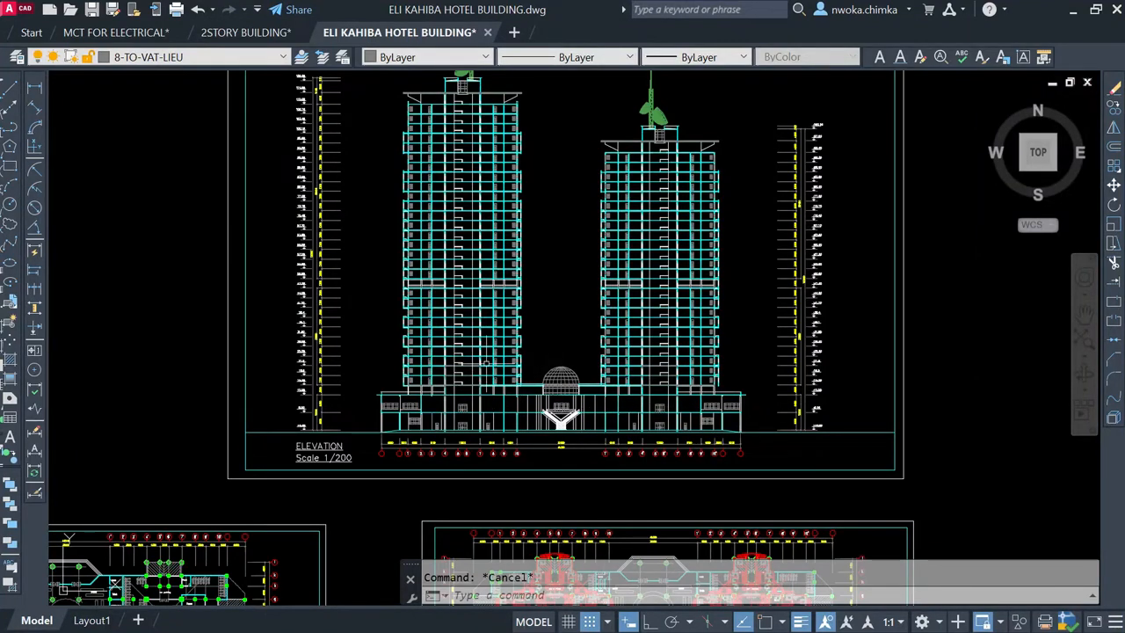
scroll(351, 421, "up", 1)
scroll(516, 371, "down", 2)
mouse_move(539, 325)
middle_mouse_down()
mouse_move(532, 279)
mouse_move(574, 325)
middle_mouse_up()
scroll(535, 208, "up", 2)
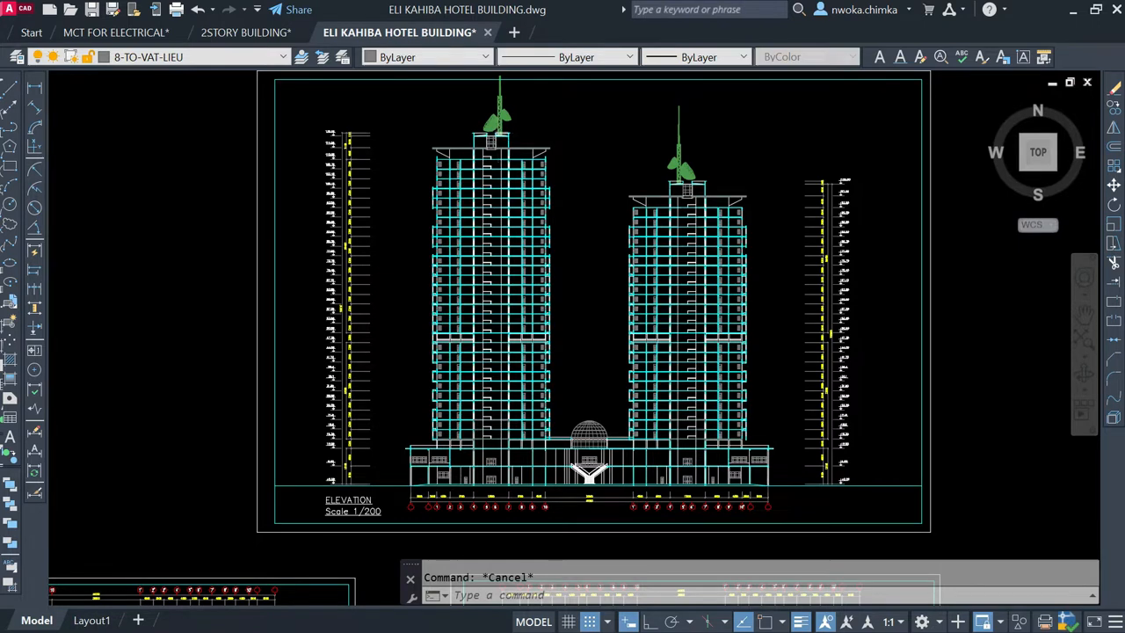
scroll(500, 138, "up", 2)
scroll(501, 268, "down", 4)
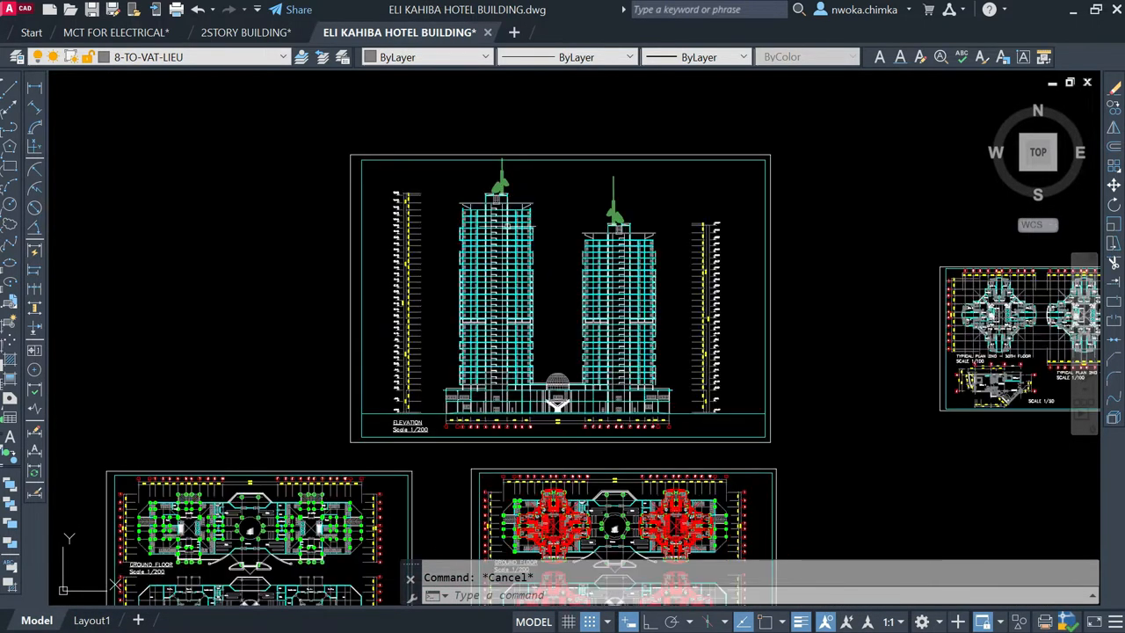
scroll(502, 198, "up", 2)
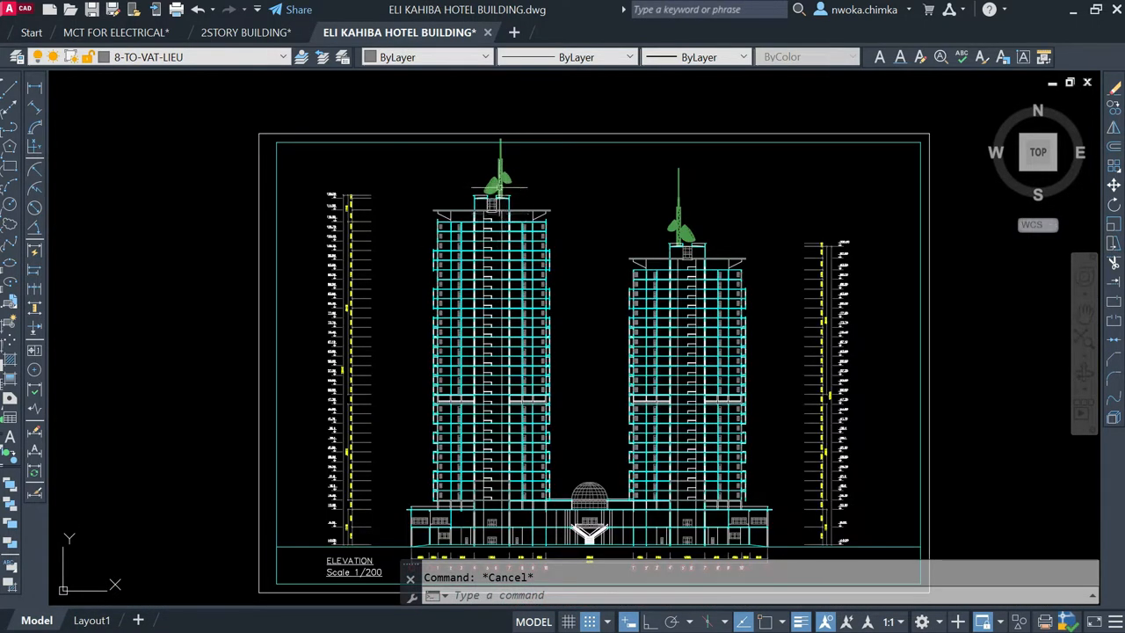
scroll(500, 187, "up", 1)
scroll(502, 211, "down", 3)
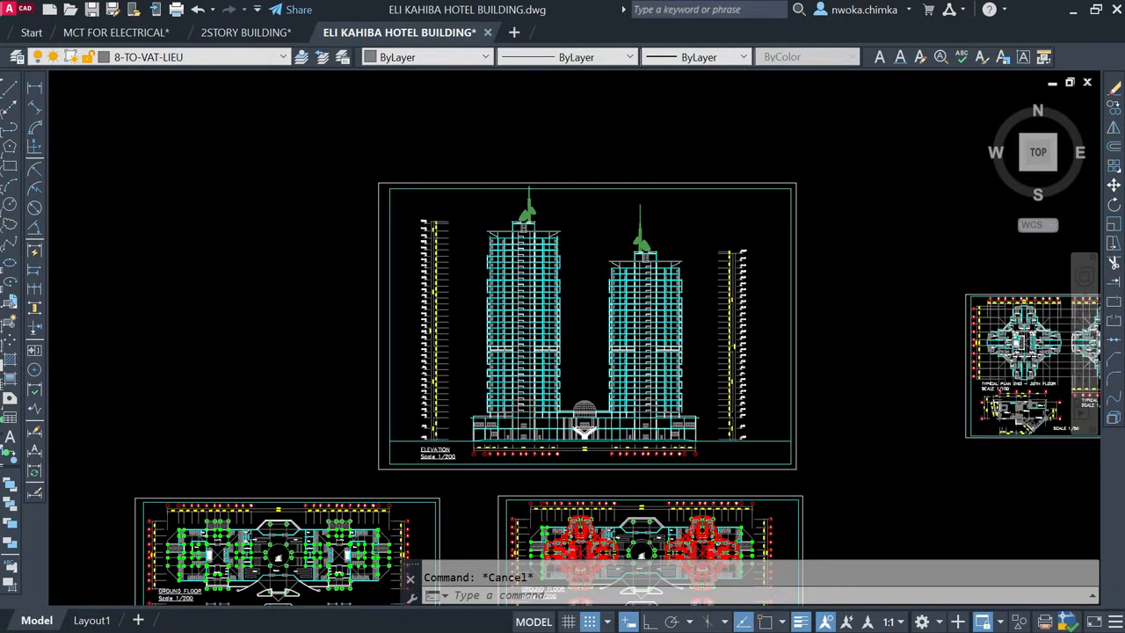
scroll(562, 383, "up", 2)
scroll(556, 409, "up", 2)
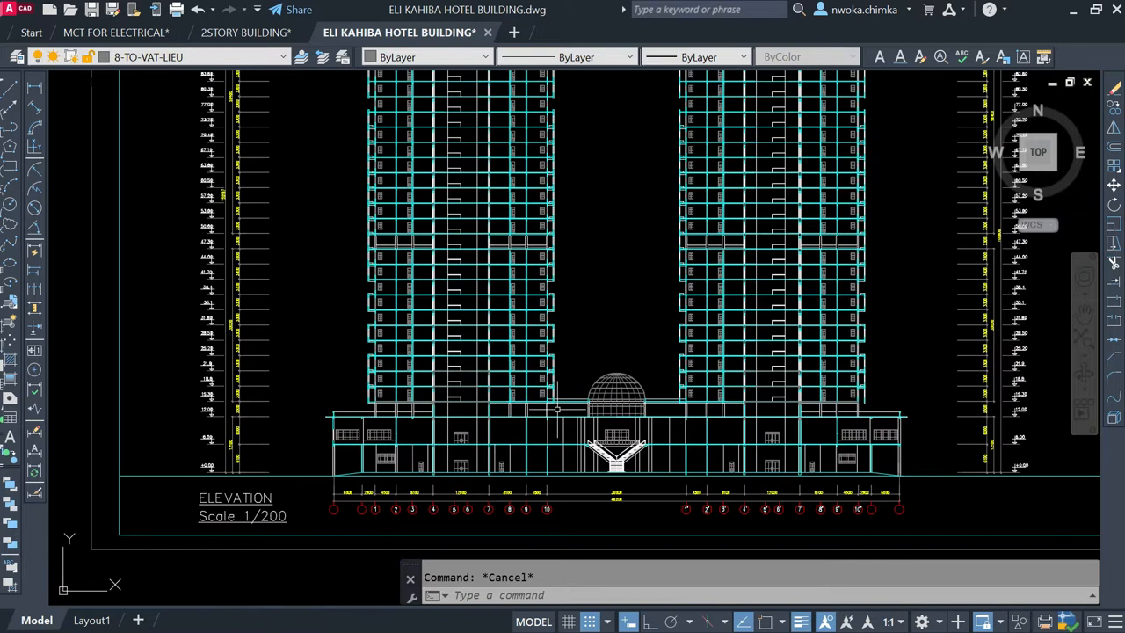
Step: Examine both towers of the elevation from the podium up to the roof decks, antennas and uppermost level markers
scroll(549, 391, "down", 3)
scroll(556, 360, "up", 1)
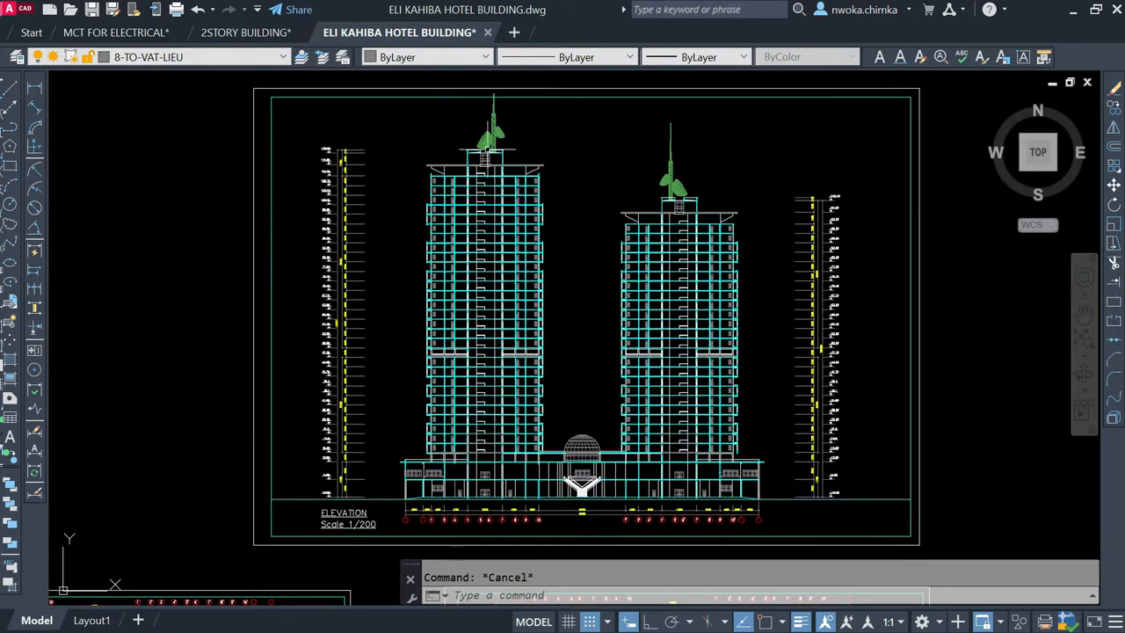
scroll(510, 488, "up", 2)
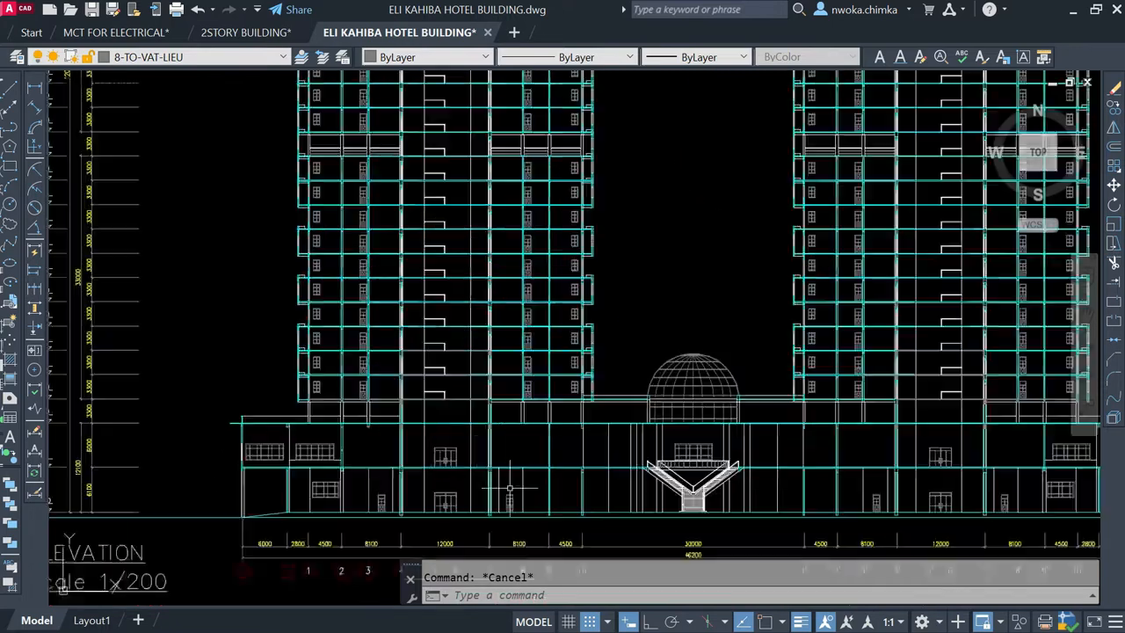
scroll(585, 310, "down", 2)
middle_click_drag(614, 303, 593, 362)
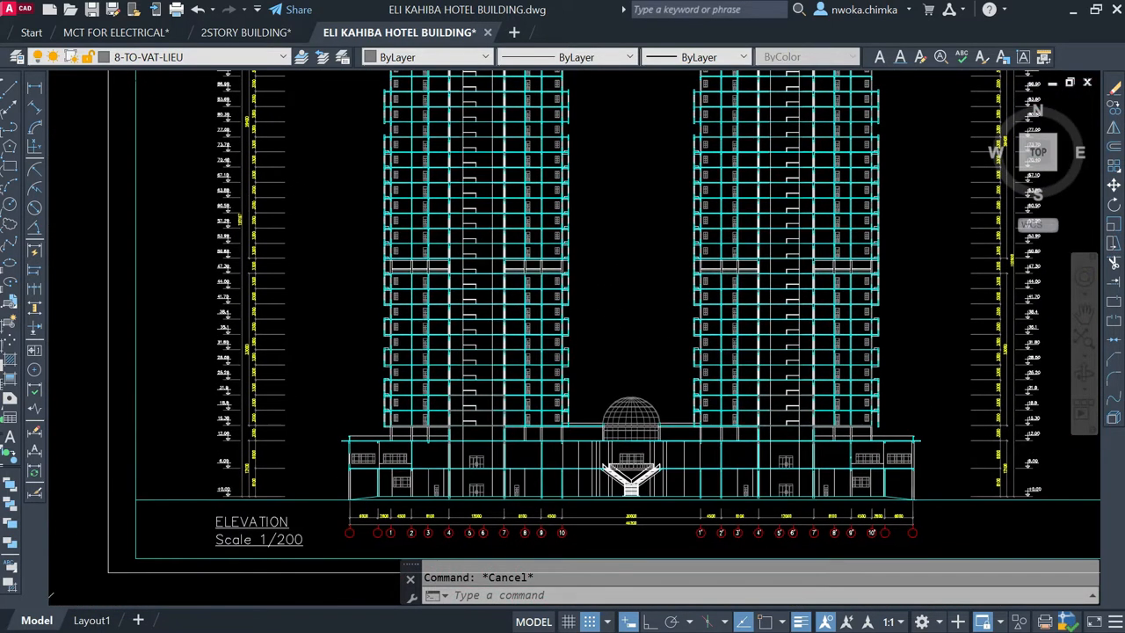
middle_click_drag(532, 337, 549, 400)
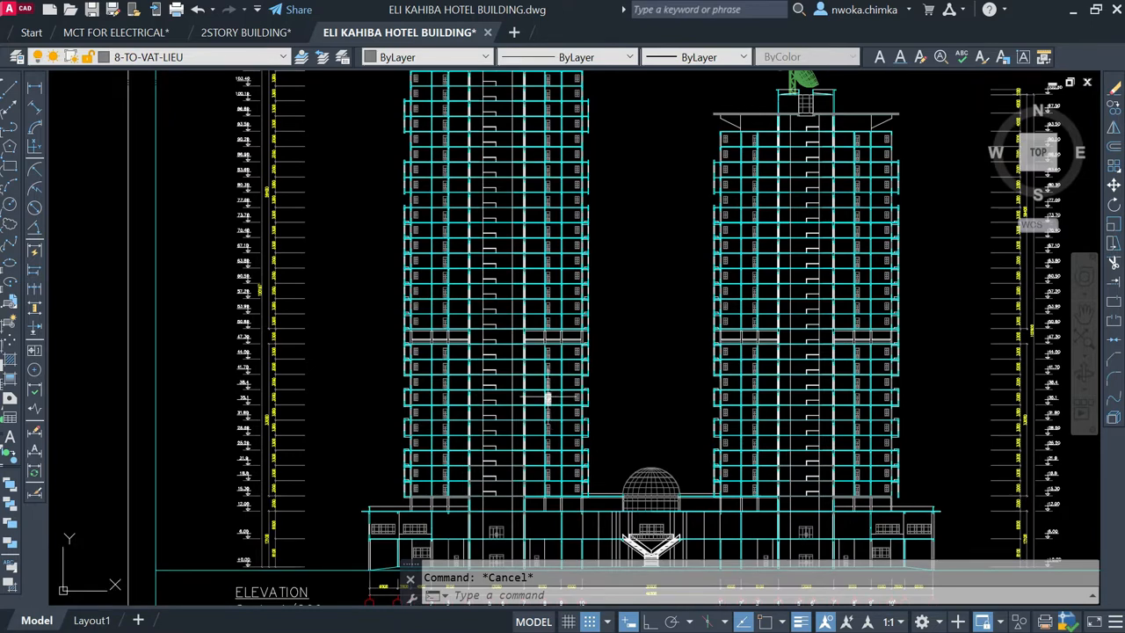
middle_click_drag(501, 303, 512, 366)
middle_click_drag(500, 281, 547, 357)
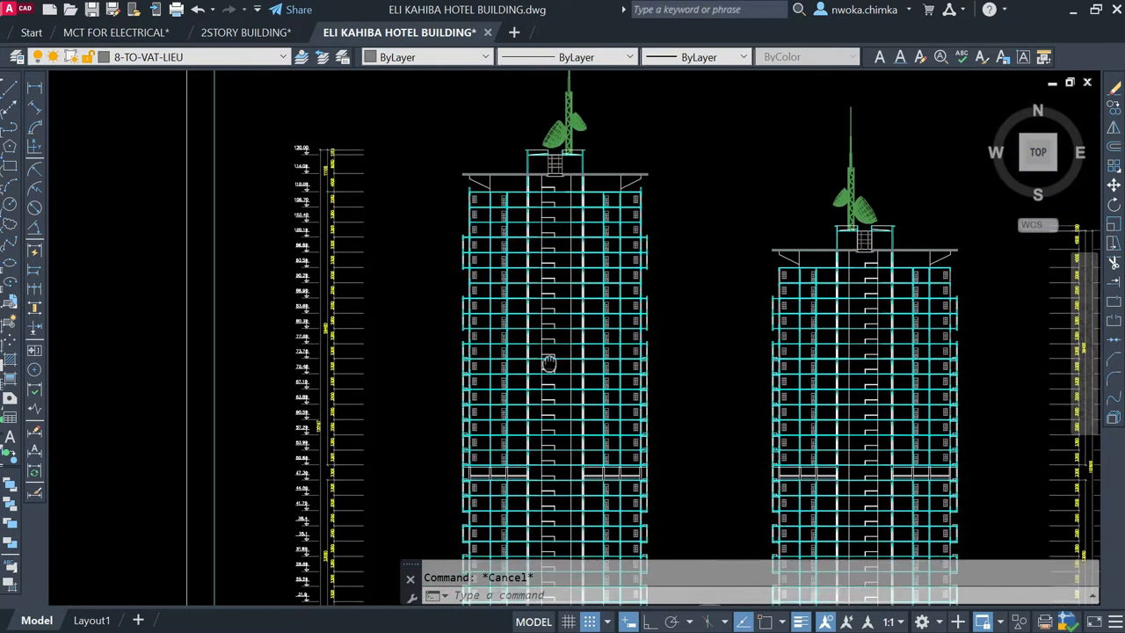
scroll(289, 132, "up", 4)
scroll(334, 141, "down", 4)
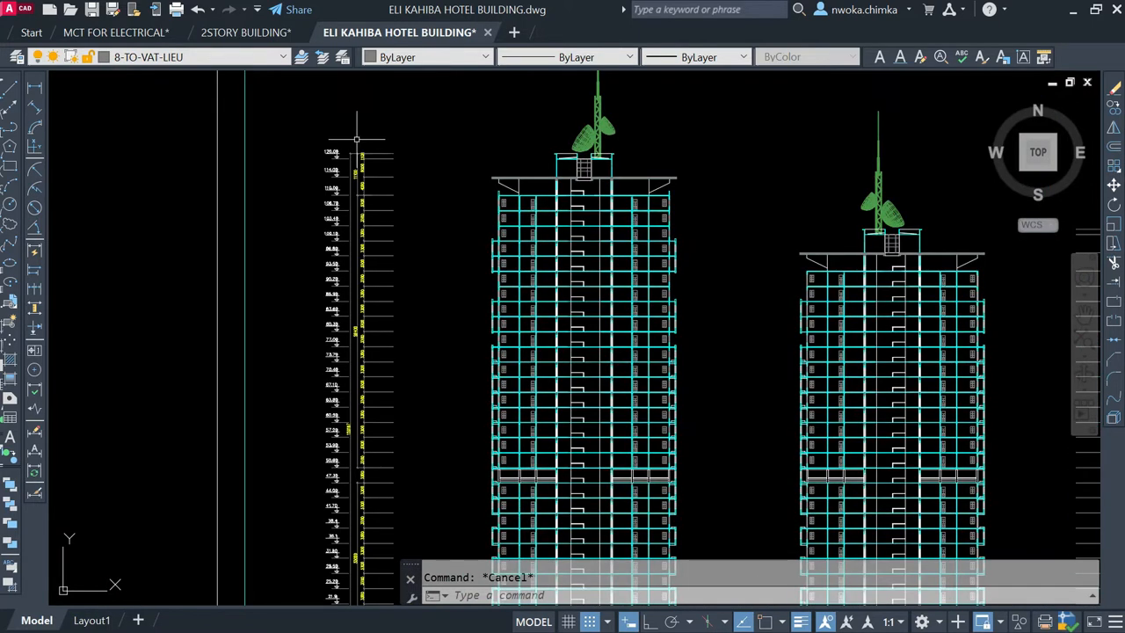
scroll(480, 201, "down", 2)
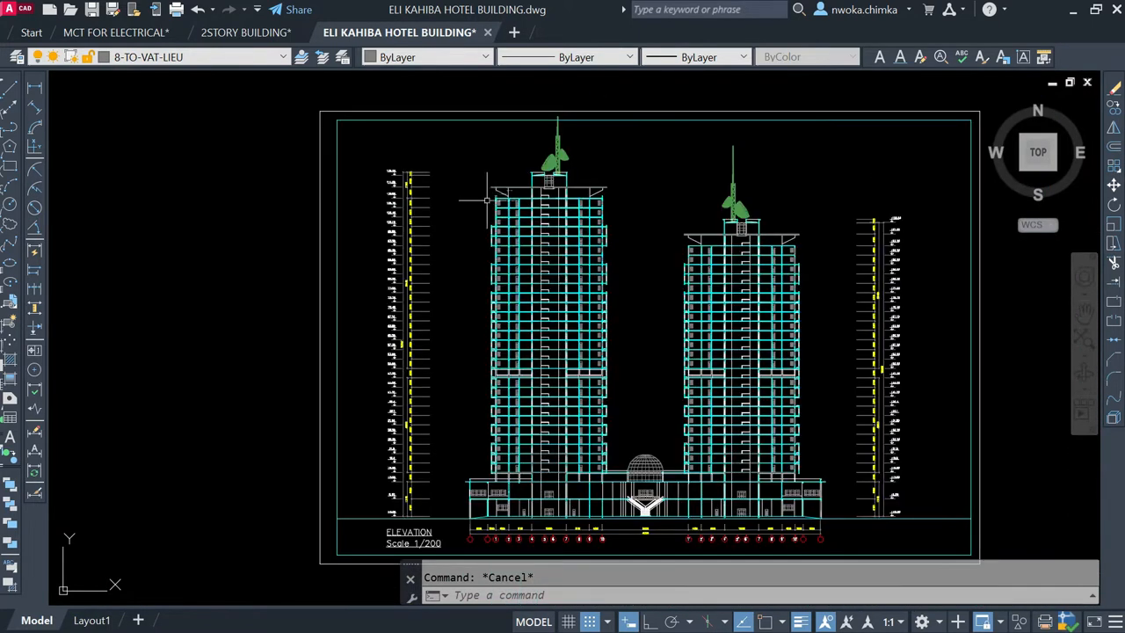
Step: Inspect the podium's dome, entrance stairs and the dimensioned grid lines beneath the elevation
scroll(604, 480, "up", 4)
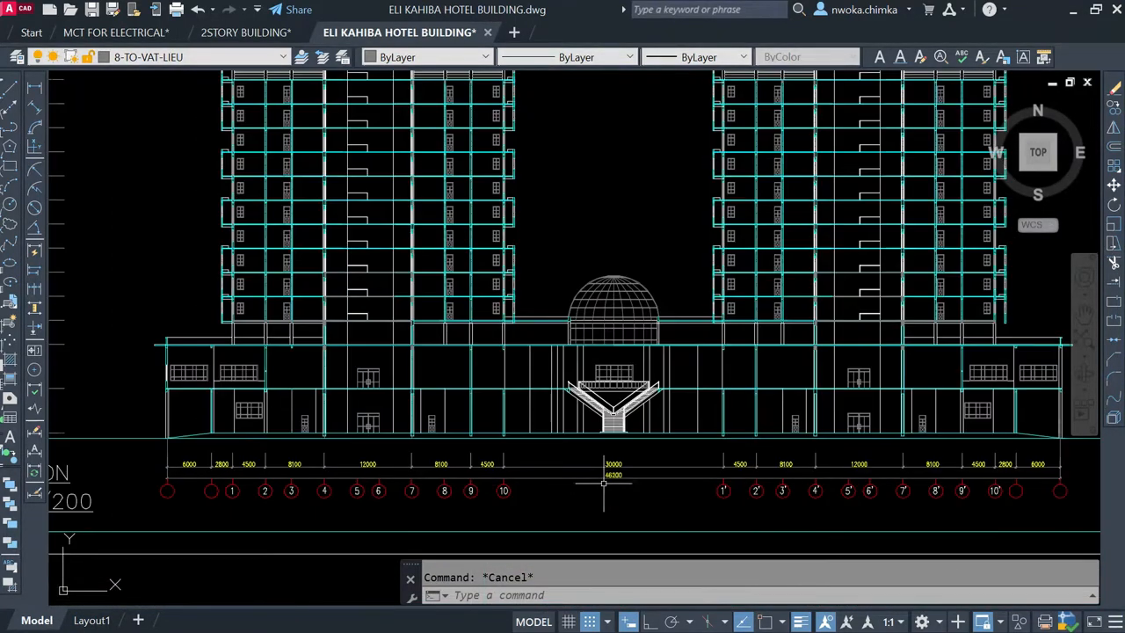
scroll(605, 430, "down", 2)
scroll(460, 404, "up", 5)
scroll(430, 383, "down", 3)
scroll(409, 426, "up", 5)
scroll(406, 414, "down", 3)
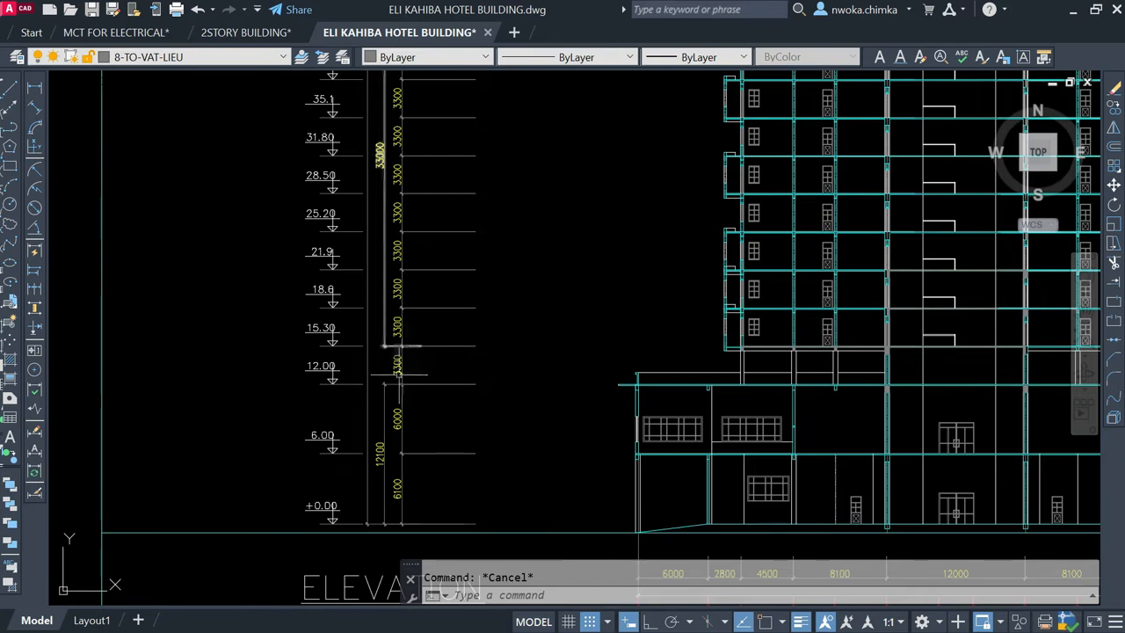
Step: Examine the storey-height dimensions and level markers of the podium floors beside the taller tower
scroll(405, 348, "up", 5)
scroll(401, 334, "down", 5)
scroll(398, 342, "up", 2)
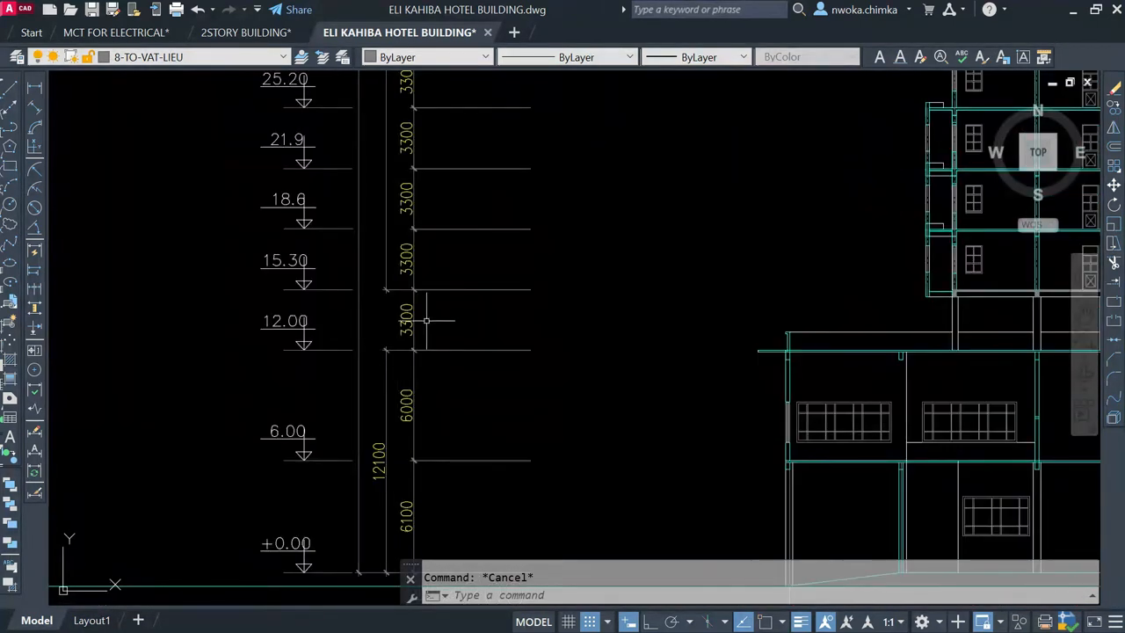
middle_click_drag(472, 322, 442, 226)
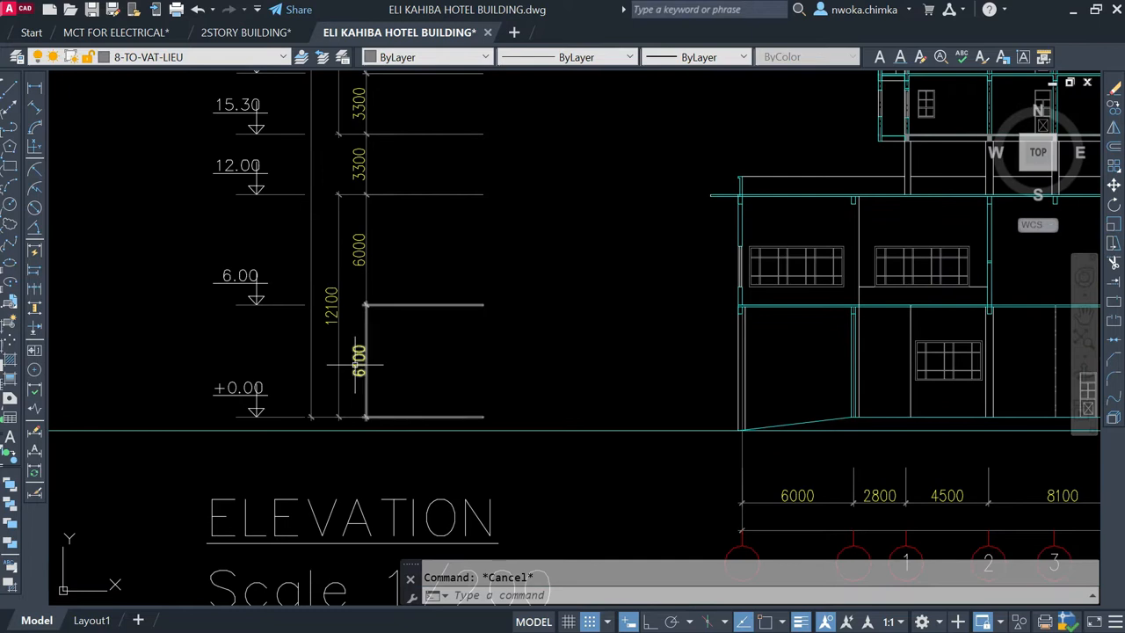
scroll(367, 360, "up", 2)
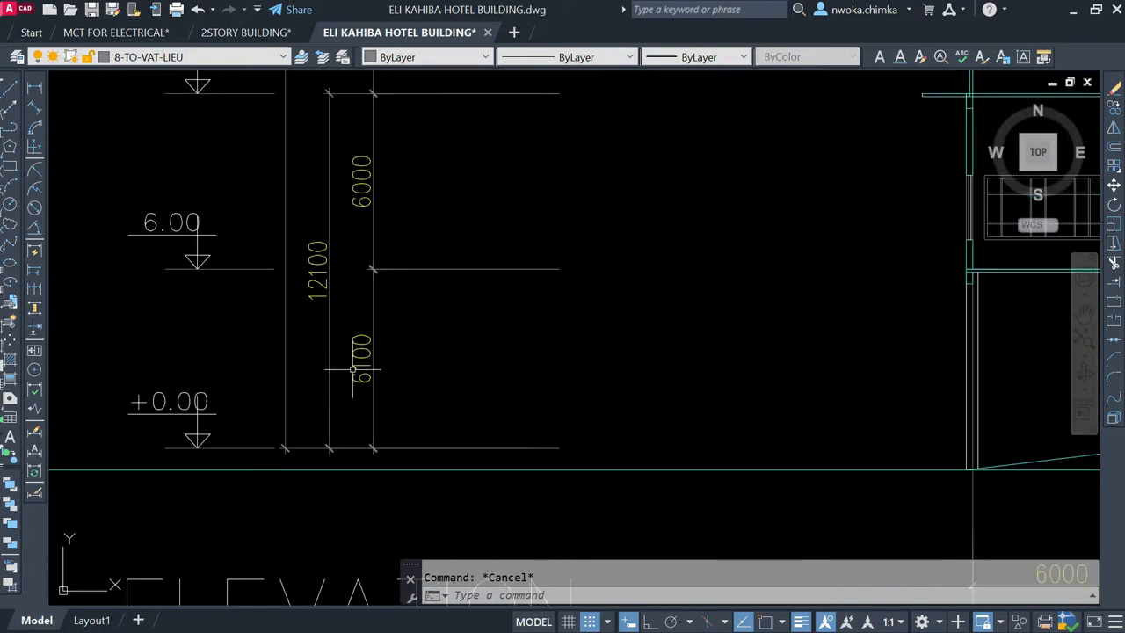
scroll(475, 361, "down", 3)
scroll(432, 291, "up", 2)
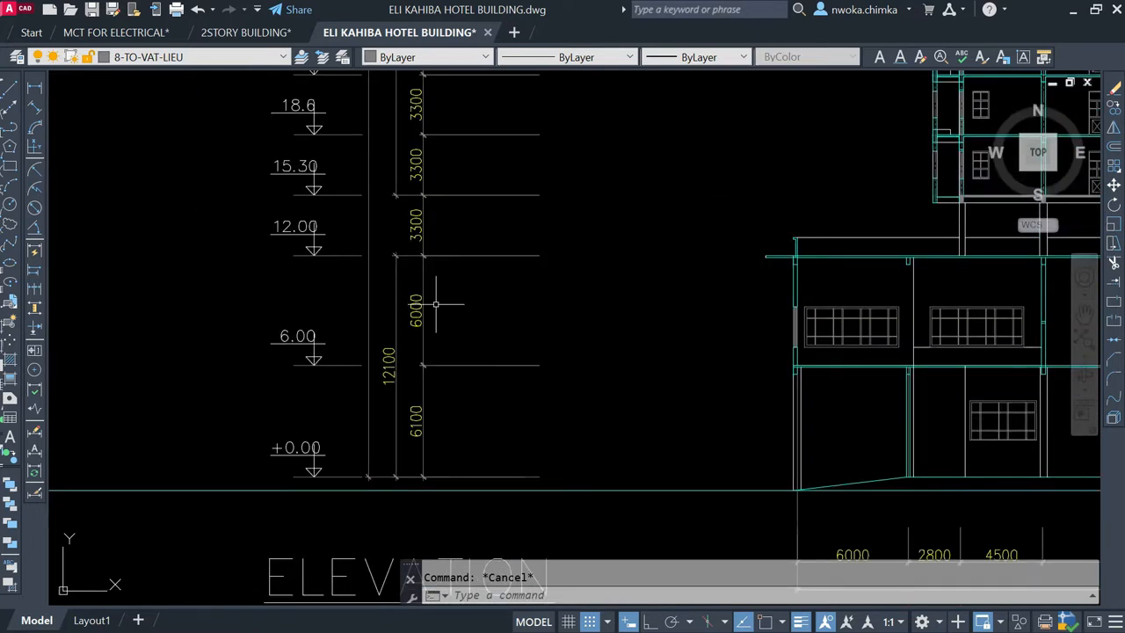
scroll(421, 316, "up", 2)
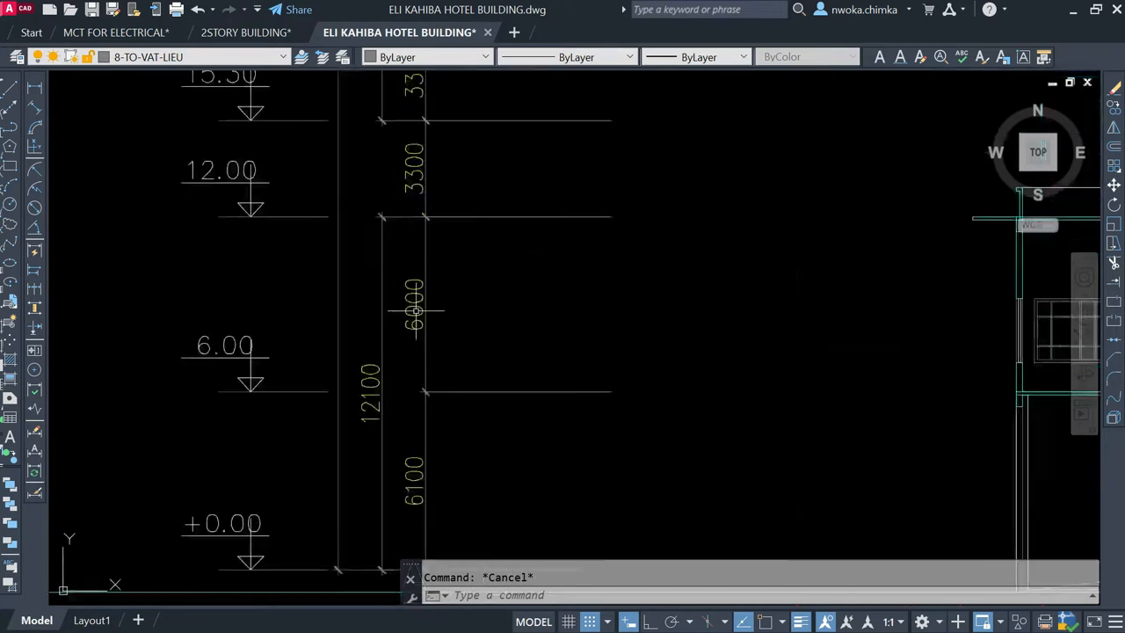
scroll(429, 297, "down", 2)
Step: Follow the typical storey-height dimensions and level markers from the podium up the taller tower
middle_click_drag(430, 288, 429, 422)
middle_click_drag(512, 322, 432, 344)
scroll(353, 367, "up", 2)
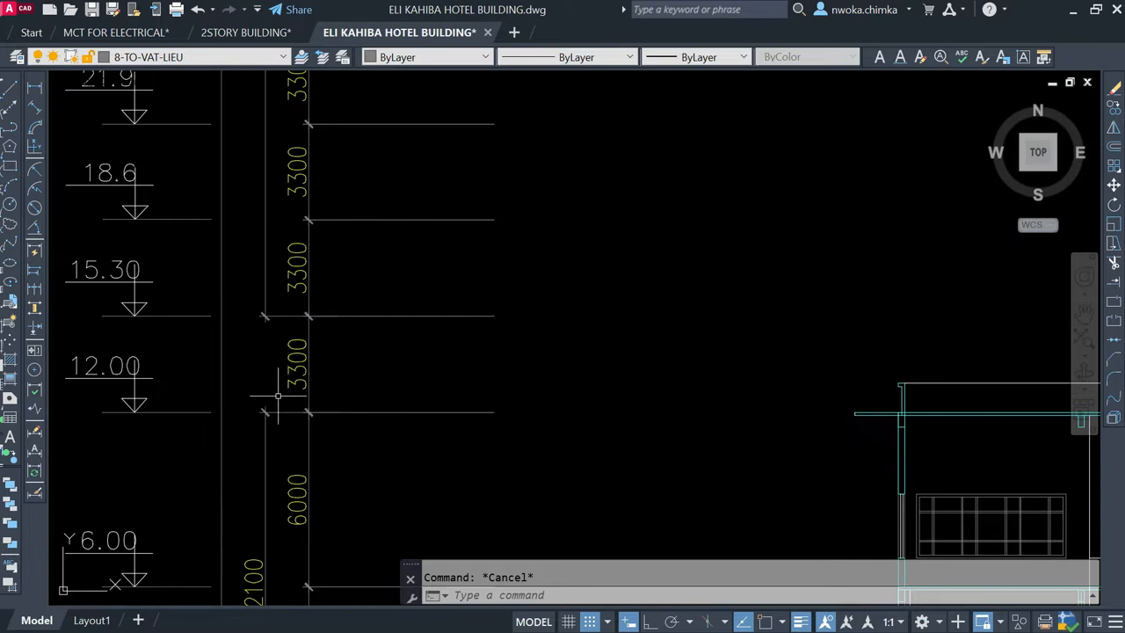
scroll(327, 334, "down", 5)
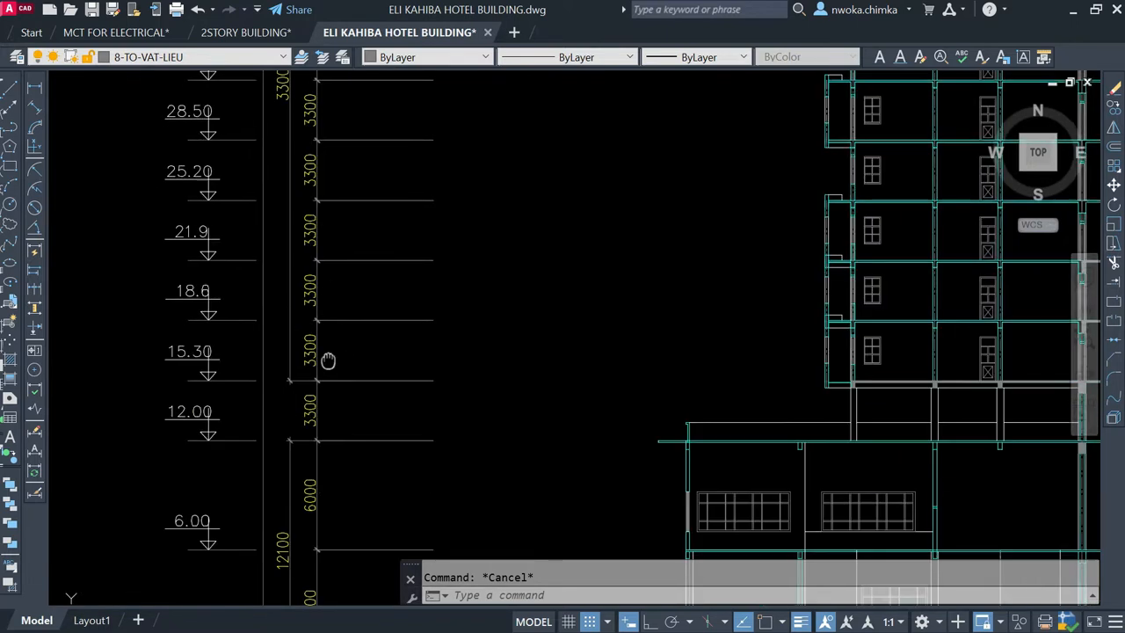
scroll(327, 334, "down", 5)
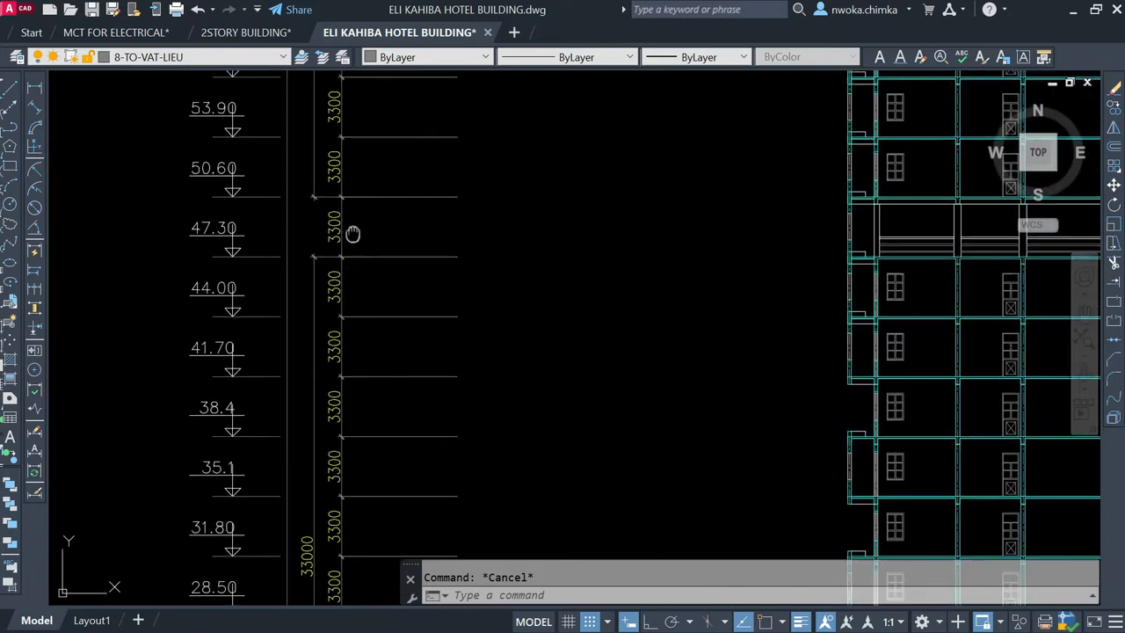
scroll(459, 271, "down", 2)
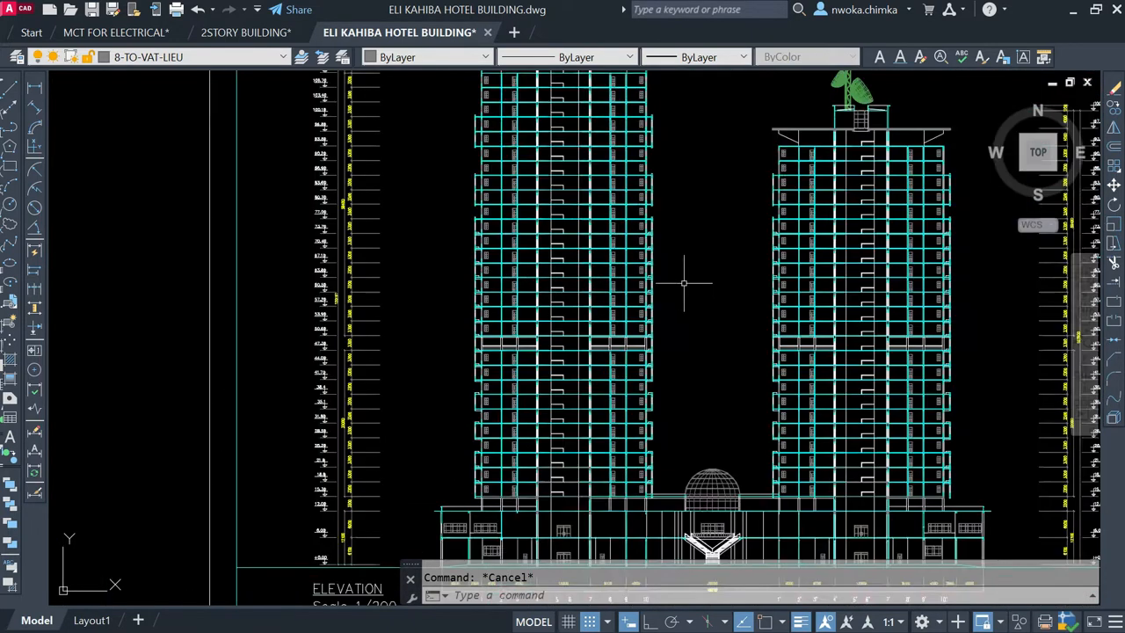
Step: Survey the whole sheet layout, from the elevation to the ground and first floor plans and the typical floor plan sheets
middle_click_drag(886, 333, 581, 343)
scroll(763, 514, "up", 2)
scroll(761, 511, "down", 4)
mouse_move(588, 502)
middle_mouse_down()
mouse_move(515, 361)
mouse_move(497, 251)
middle_mouse_up()
middle_click_drag(484, 365, 523, 211)
mouse_move(216, 385)
middle_mouse_down()
mouse_move(595, 327)
mouse_move(441, 416)
middle_mouse_up()
scroll(441, 417, "down", 2)
scroll(465, 359, "down", 2)
middle_click_drag(575, 264, 551, 502)
scroll(605, 368, "down", 3)
middle_click_drag(601, 332, 597, 466)
scroll(503, 303, "up", 6)
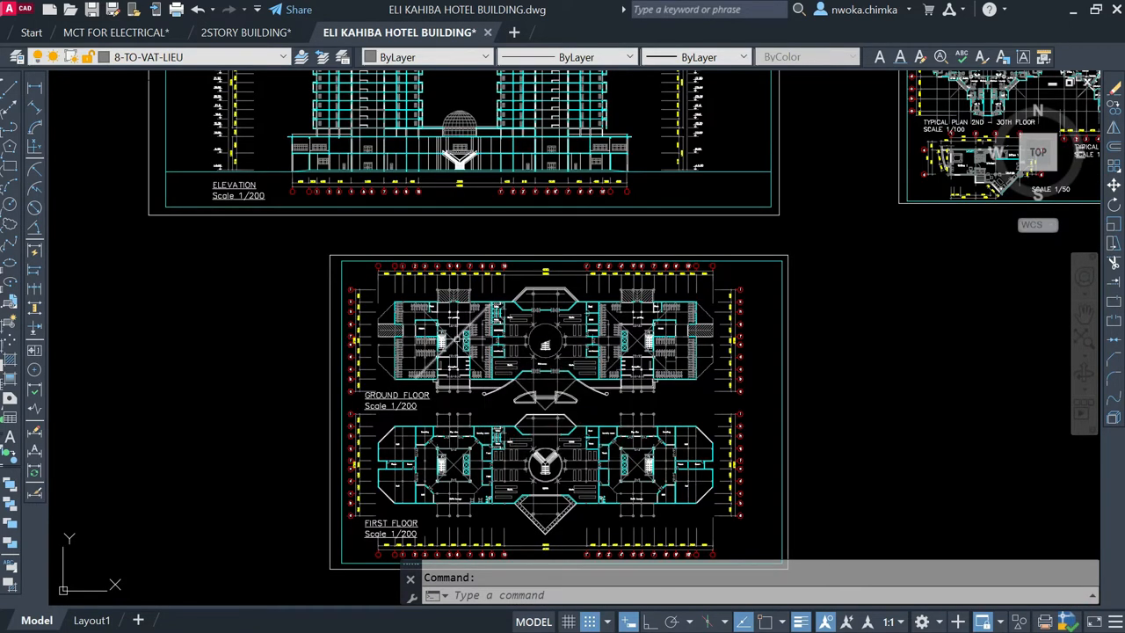
scroll(478, 338, "down", 4)
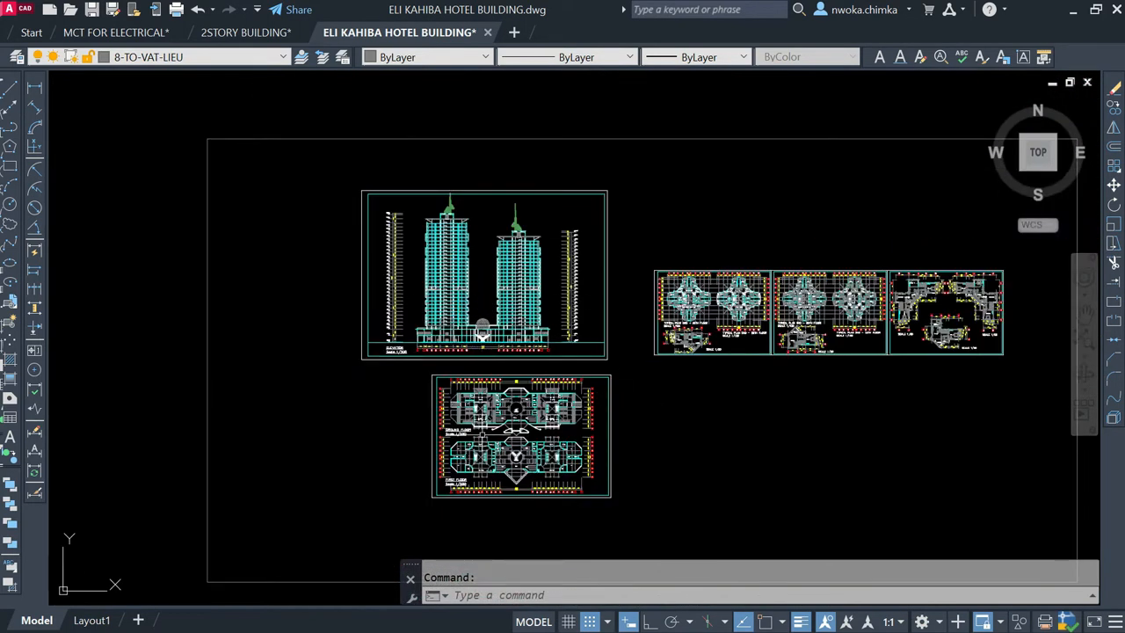
scroll(479, 283, "down", 2)
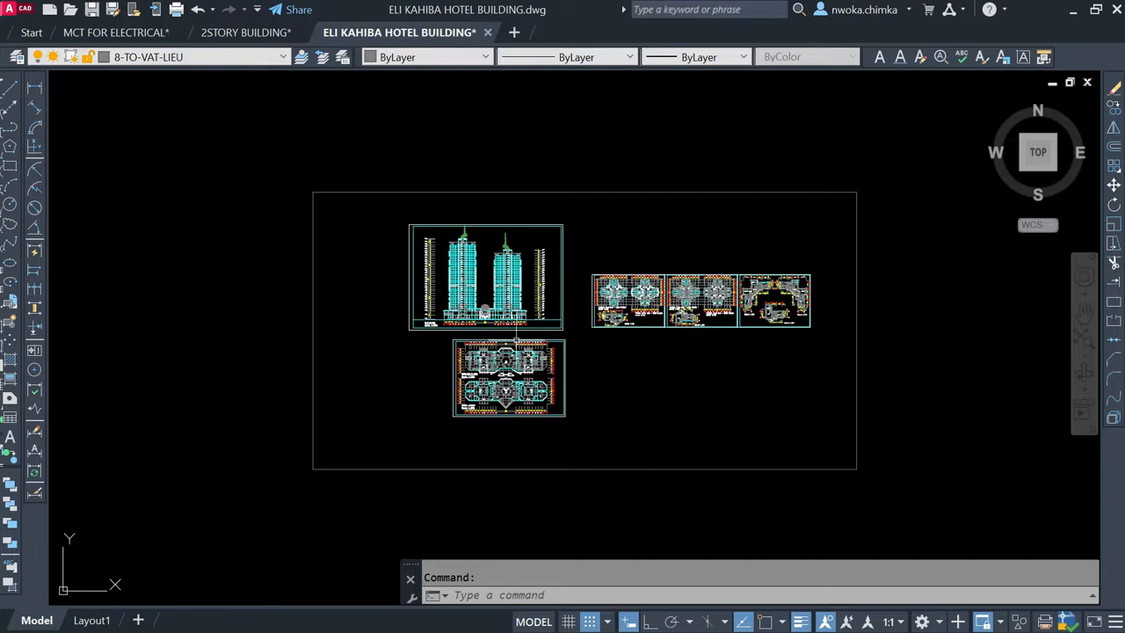
Step: Check the titles and scales of the ground floor and first floor plans and the first floor's grid dimensions
scroll(469, 367, "up", 4)
scroll(497, 401, "up", 6)
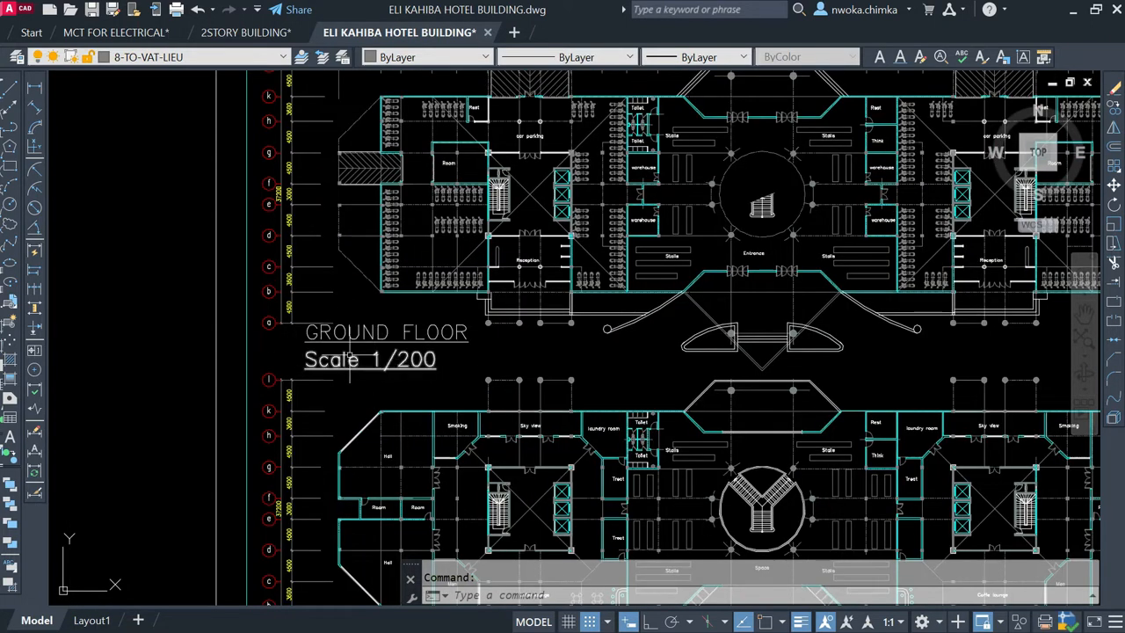
scroll(369, 312, "down", 2)
scroll(369, 312, "down", 2)
scroll(422, 378, "up", 5)
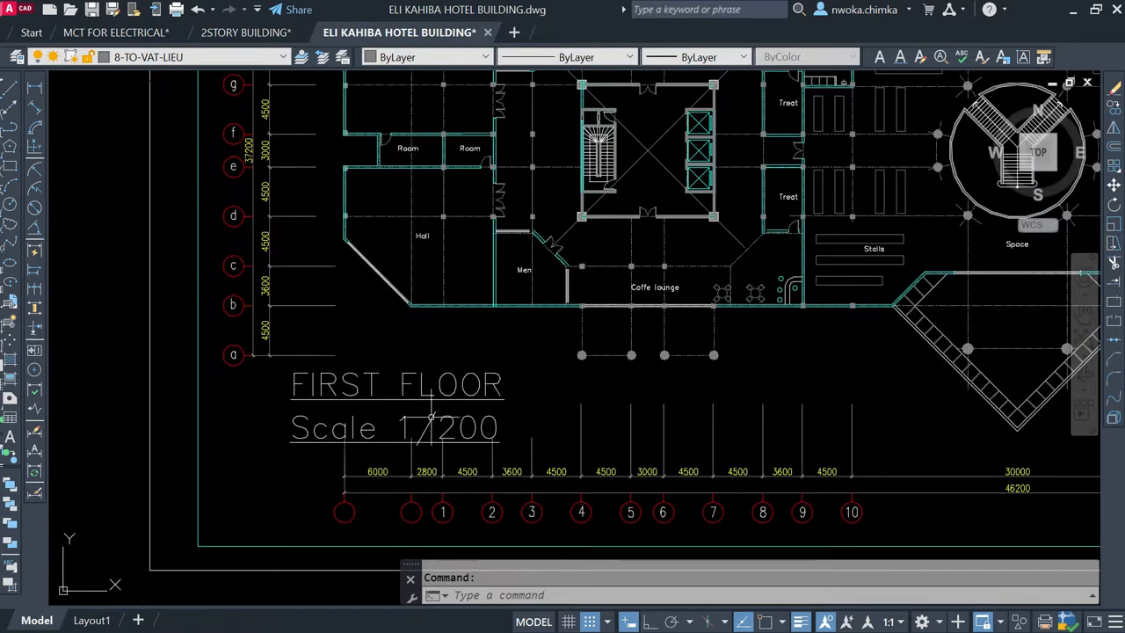
scroll(343, 422, "down", 2)
scroll(492, 453, "up", 4)
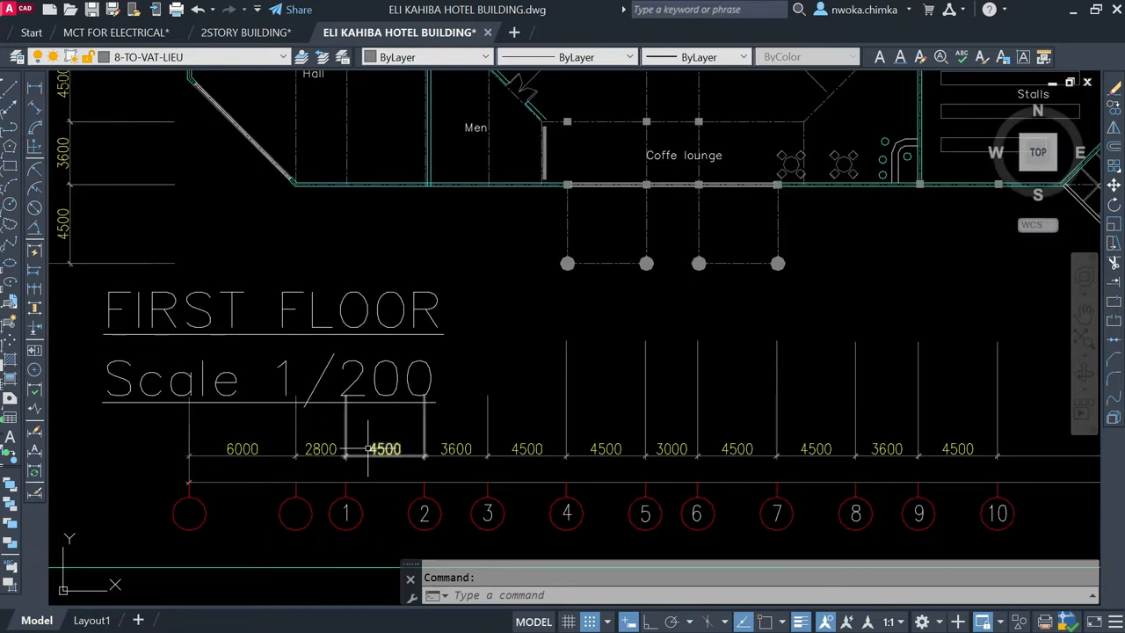
scroll(351, 452, "down", 4)
scroll(761, 377, "down", 2)
Step: Examine the first floor's central Y-shaped staircase, its circular opening and the surrounding stalls and service rooms
scroll(581, 312, "up", 4)
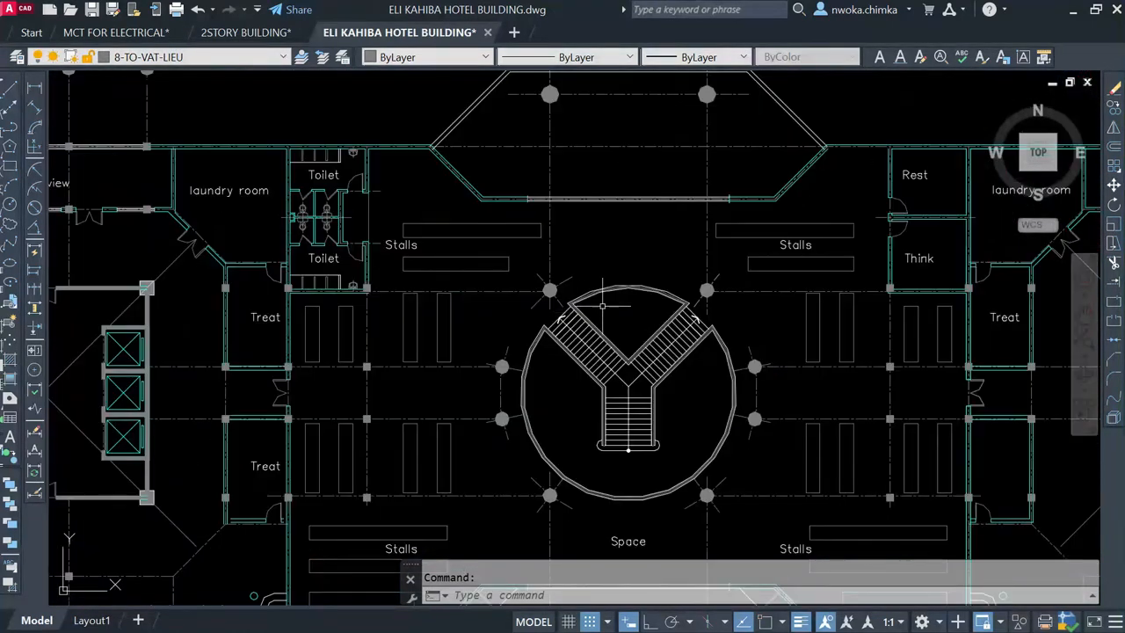
scroll(565, 333, "up", 2)
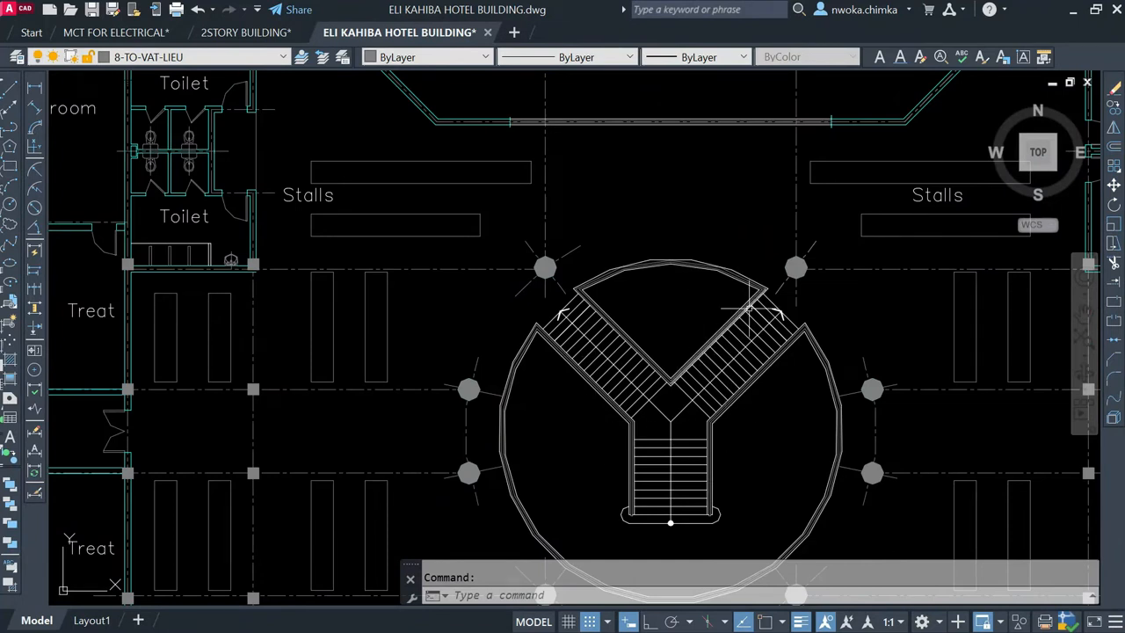
scroll(613, 302, "down", 2)
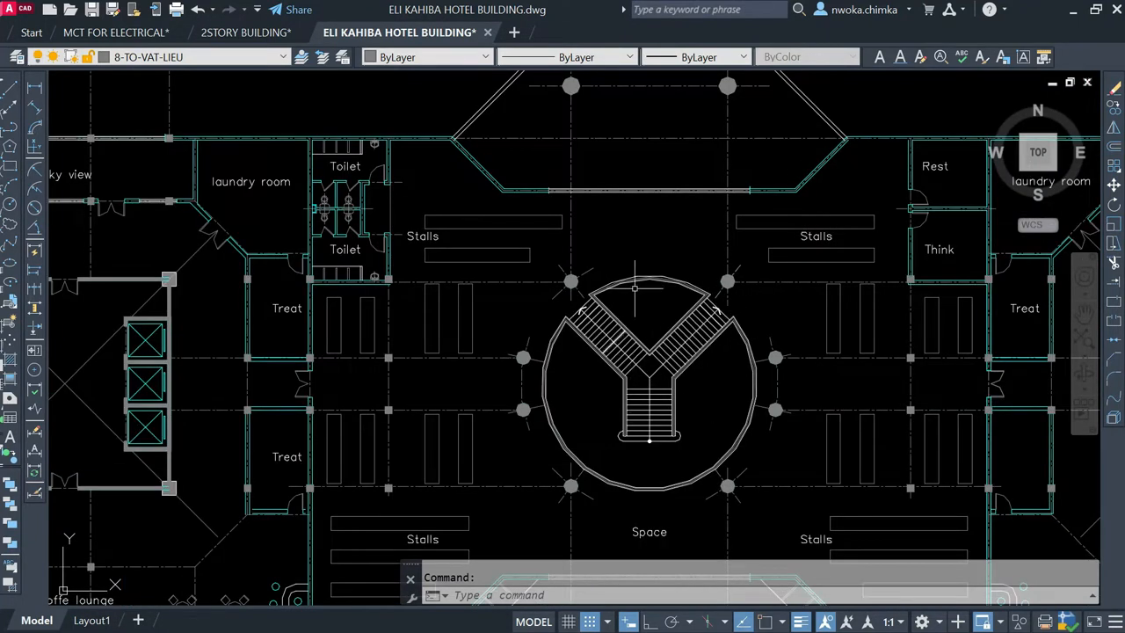
scroll(608, 290, "down", 3)
scroll(617, 297, "up", 3)
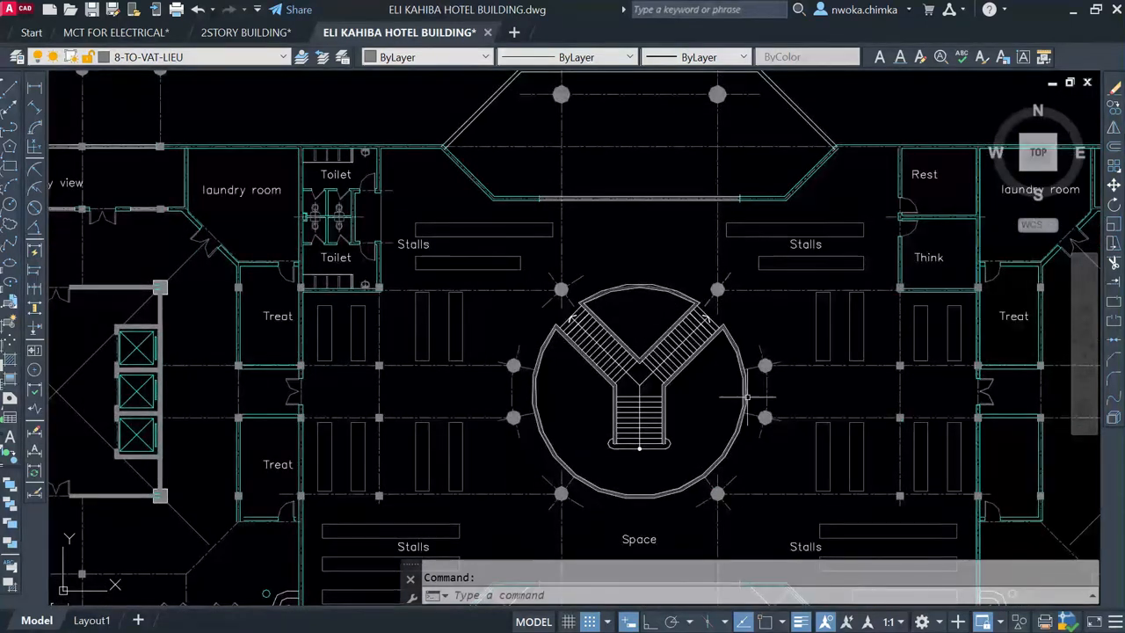
scroll(713, 356, "up", 2)
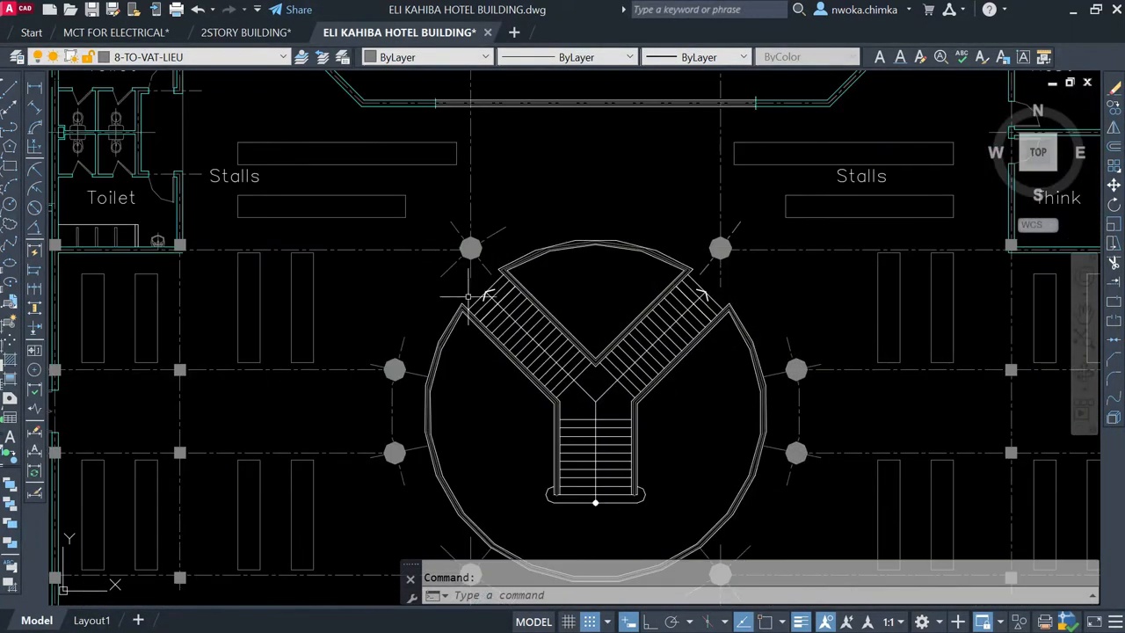
scroll(420, 301, "down", 2)
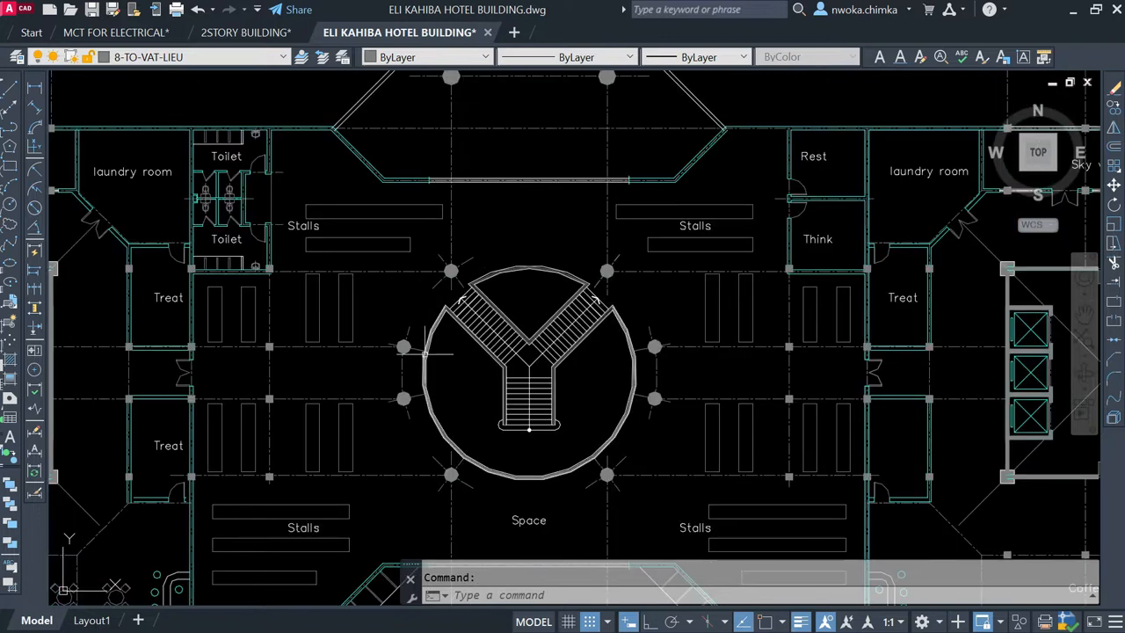
scroll(406, 266, "down", 2)
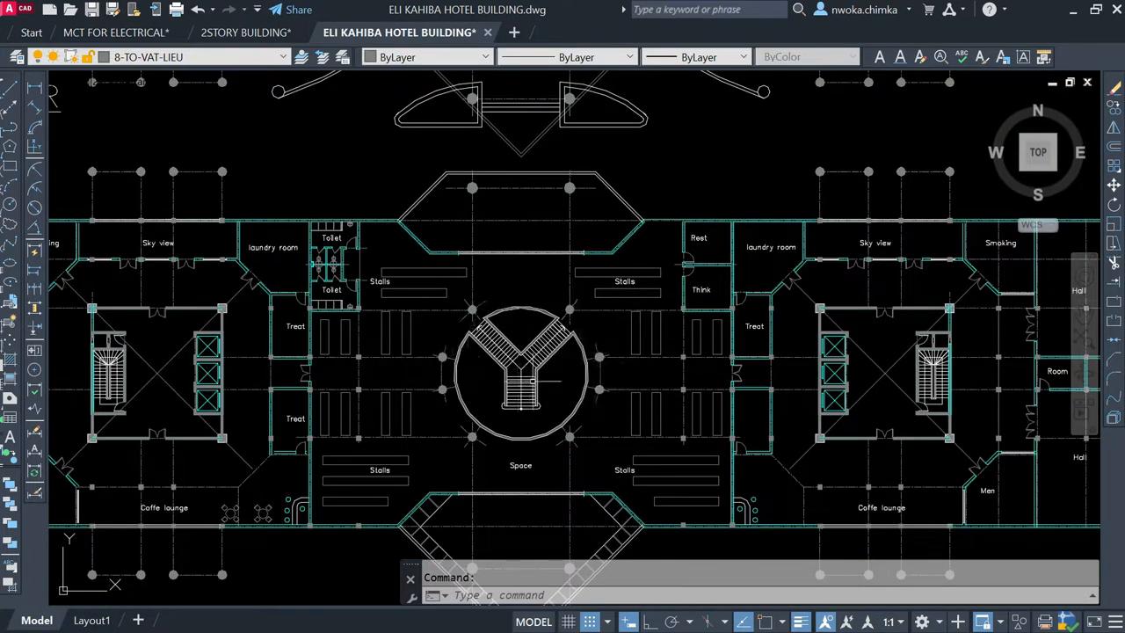
scroll(552, 381, "up", 2)
scroll(595, 317, "down", 2)
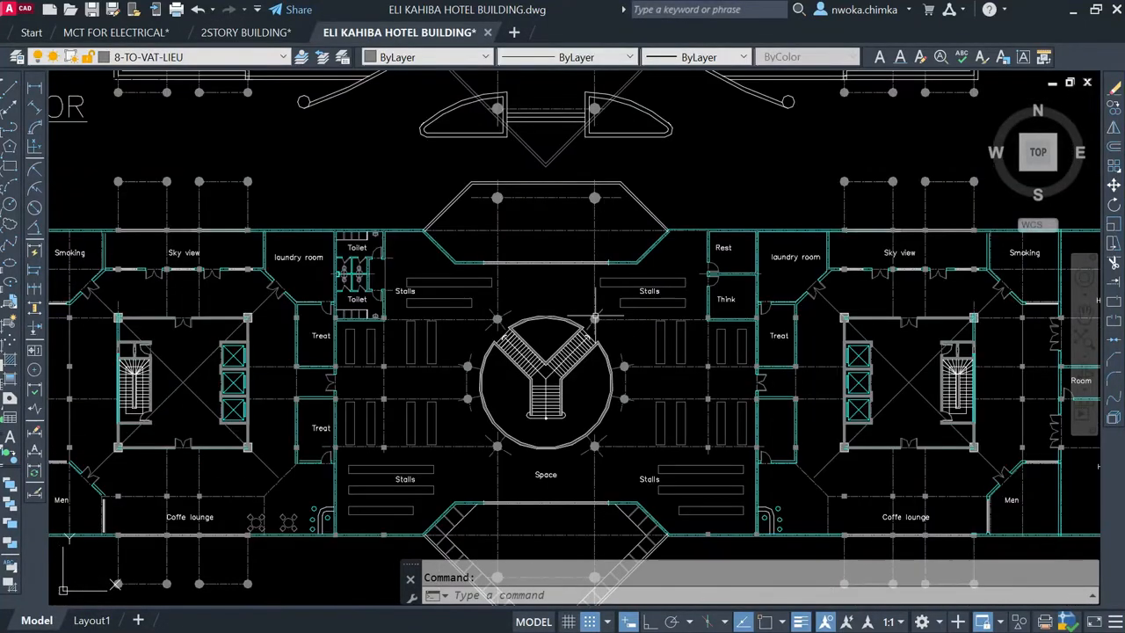
Step: Examine the ground floor's central entrance hall with its staircase, stalls and adjoining warehouses
scroll(538, 336, "down", 4)
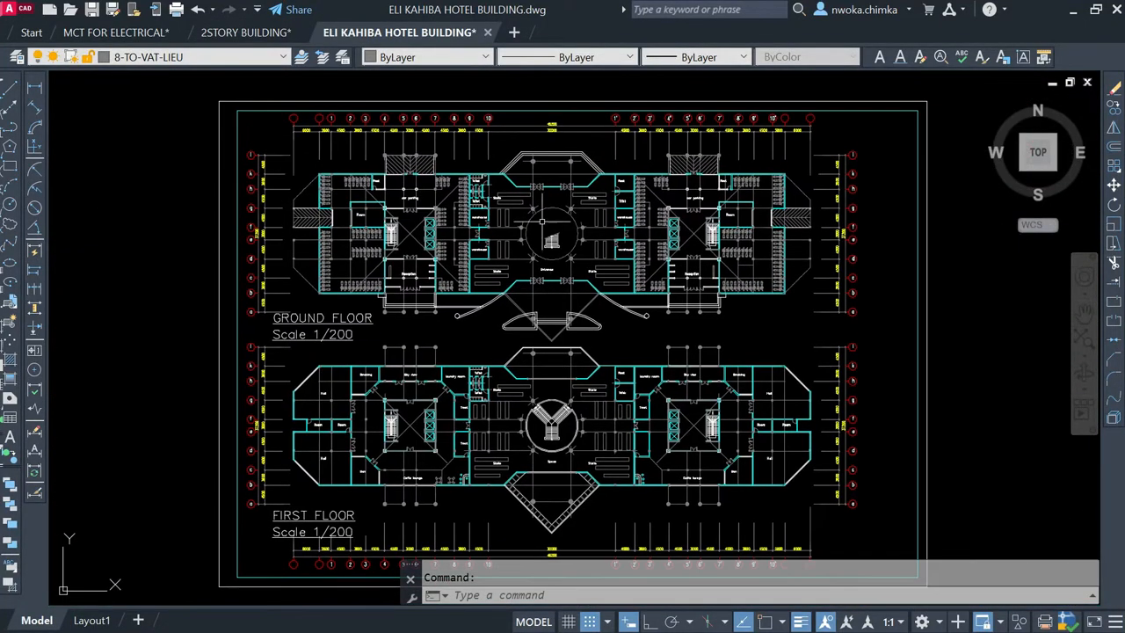
scroll(550, 240, "up", 5)
scroll(552, 242, "down", 3)
scroll(557, 243, "up", 5)
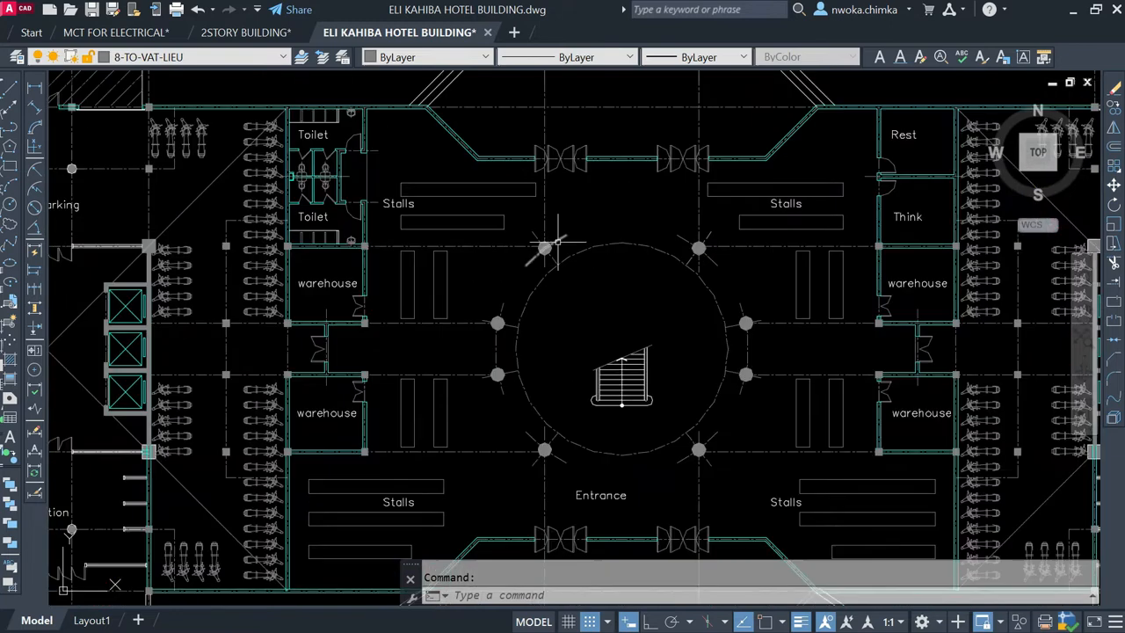
scroll(588, 404, "down", 6)
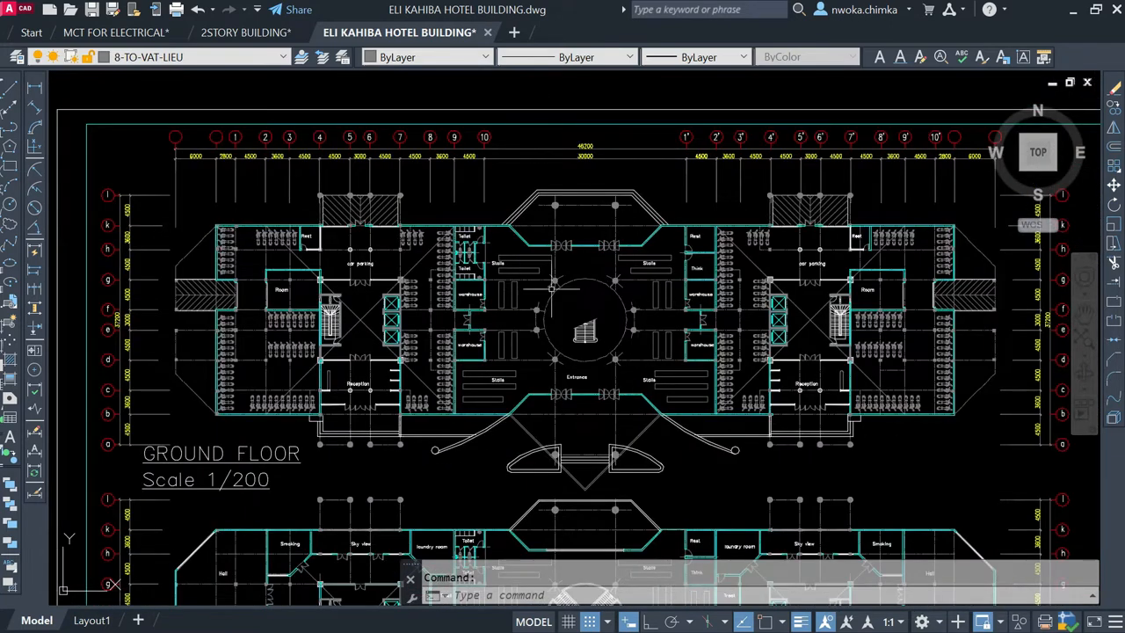
Step: Examine the elevation's central glazed dome and the Y-shaped entrance staircase beneath it, between the two towers
scroll(264, 437, "up", 2)
scroll(376, 407, "down", 4)
middle_click_drag(438, 297, 457, 408)
scroll(420, 453, "up", 6)
scroll(439, 305, "down", 6)
middle_click_drag(441, 286, 444, 481)
middle_click_drag(546, 262, 628, 373)
scroll(628, 372, "up", 3)
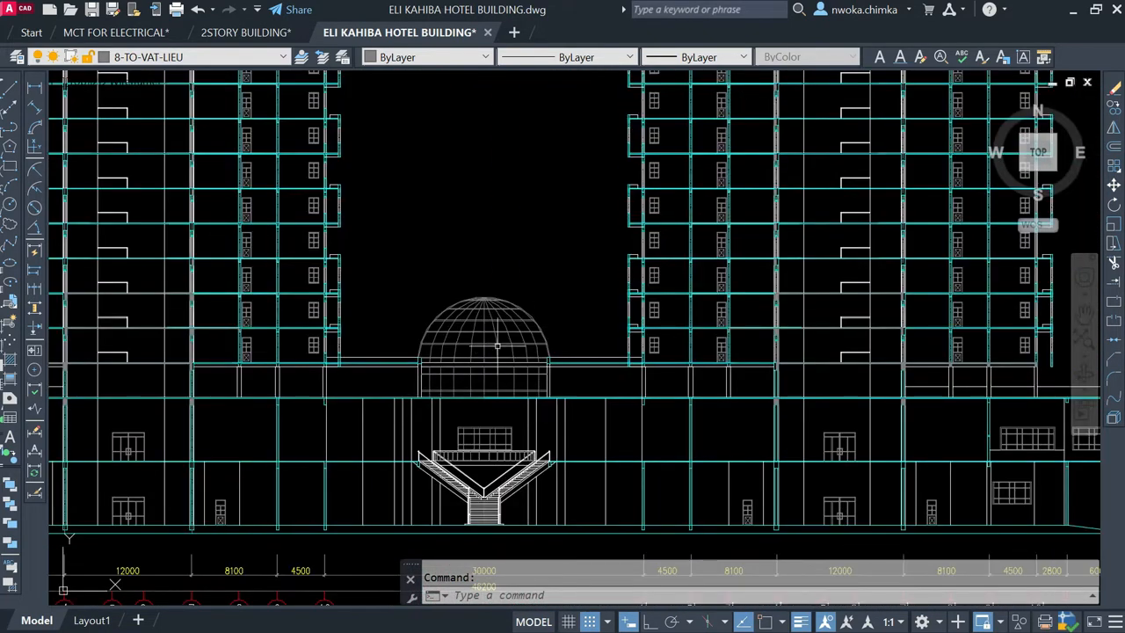
scroll(475, 453, "up", 2)
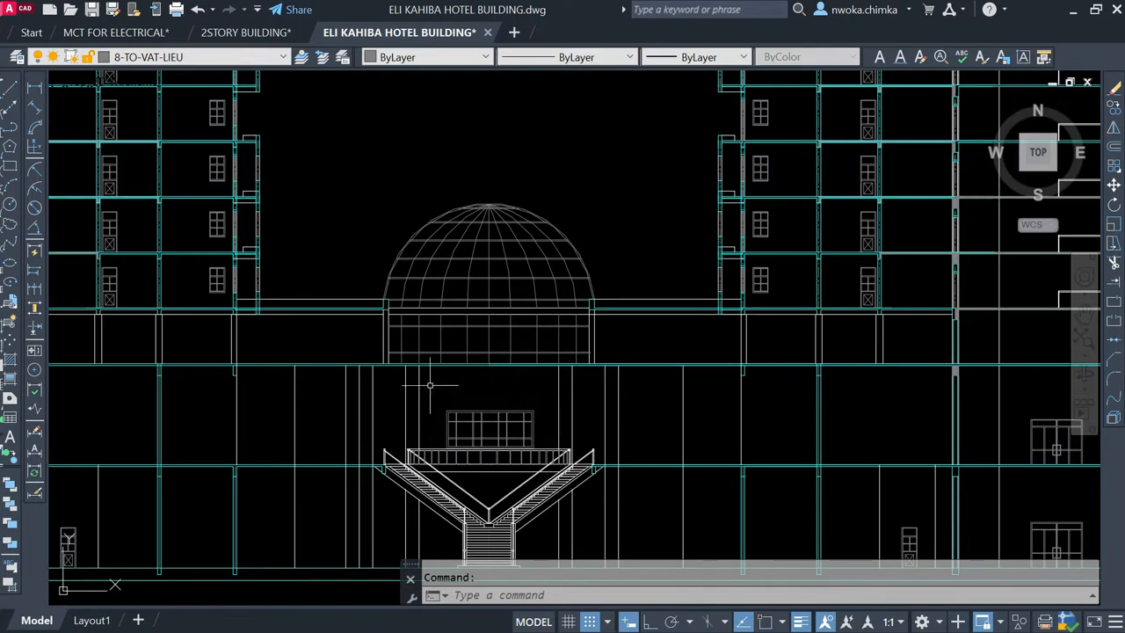
scroll(412, 272, "up", 2)
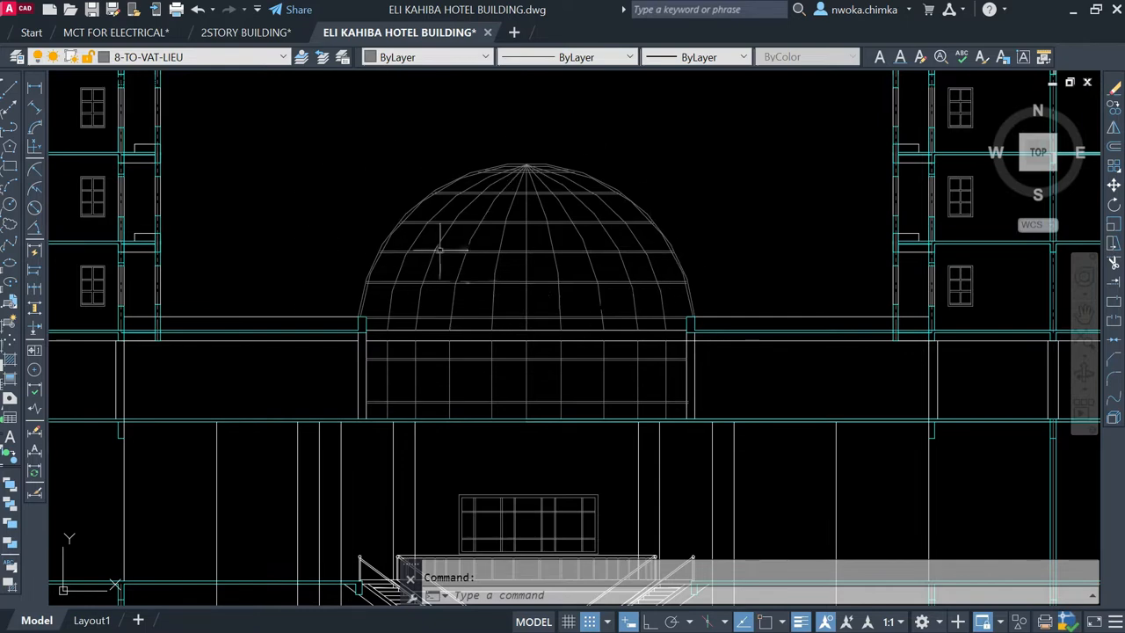
scroll(531, 244, "down", 6)
scroll(533, 243, "down", 2)
Step: Measure the balcony's horizontal projection on the taller tower's outer side, from the column face to the outer edge, with object snap on
scroll(482, 324, "up", 7)
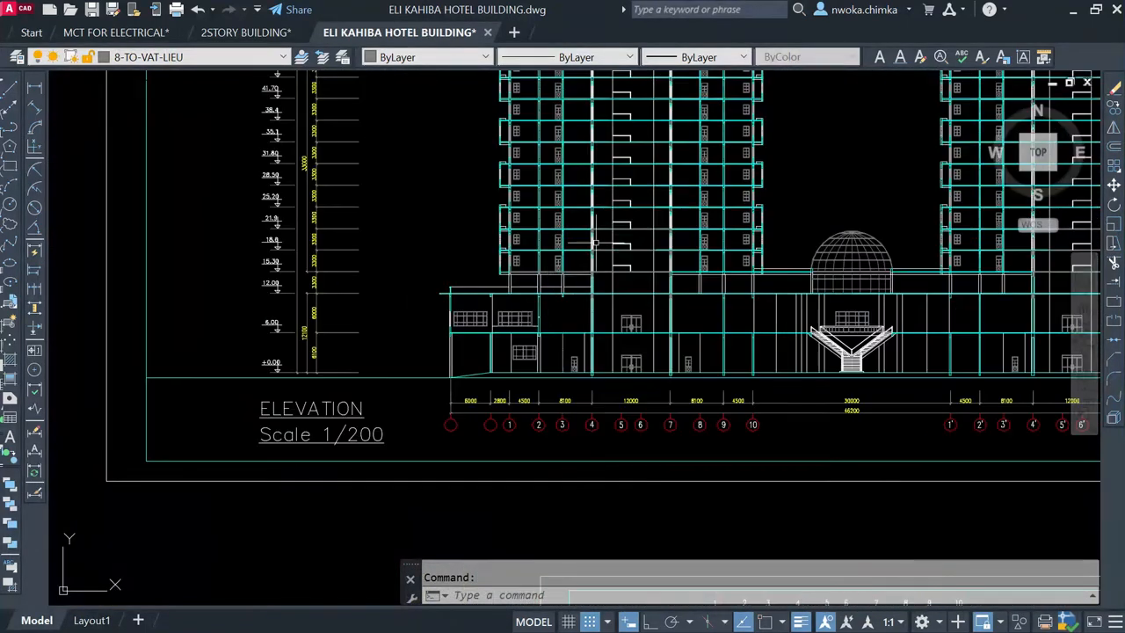
scroll(481, 324, "up", 5)
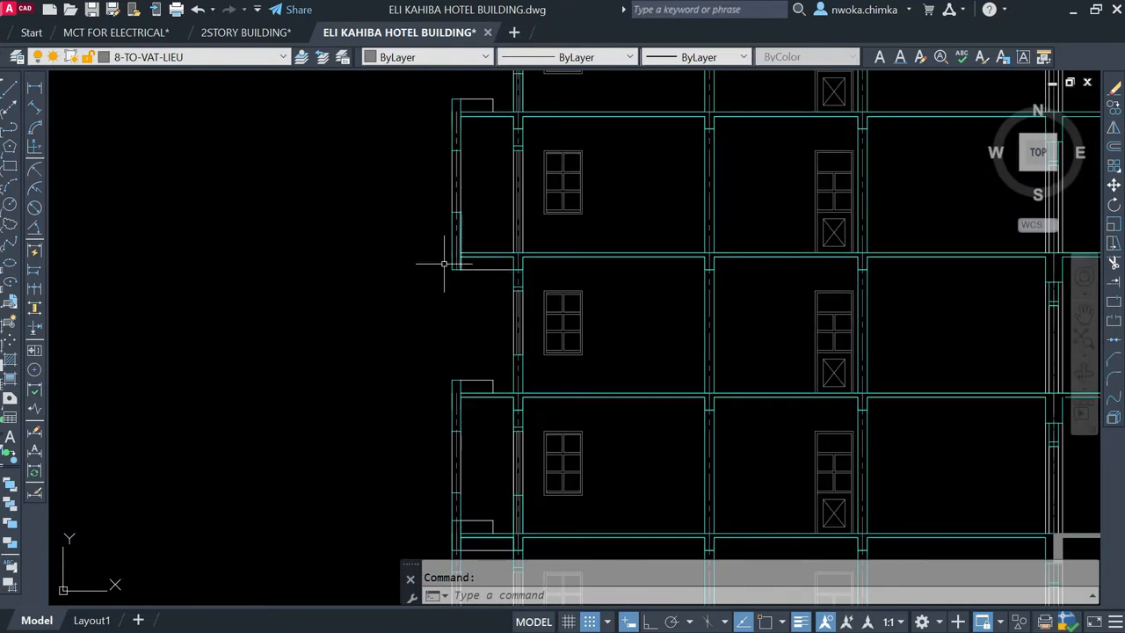
left_click(33, 89)
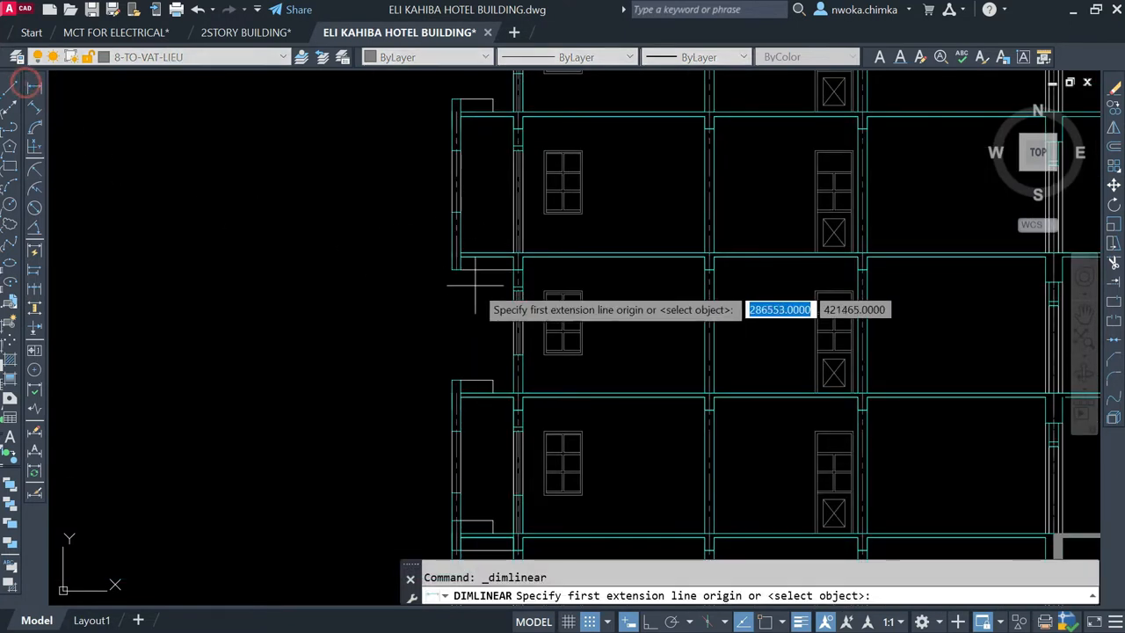
scroll(512, 306, "up", 6)
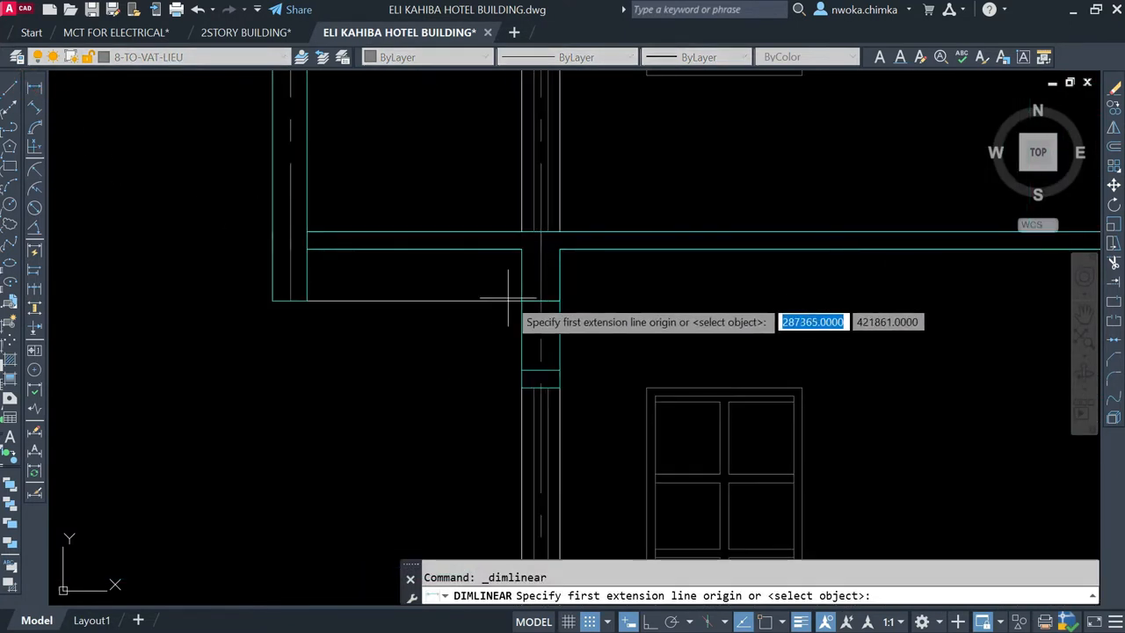
key("F3")
left_click(522, 250)
scroll(308, 254, "up", 2)
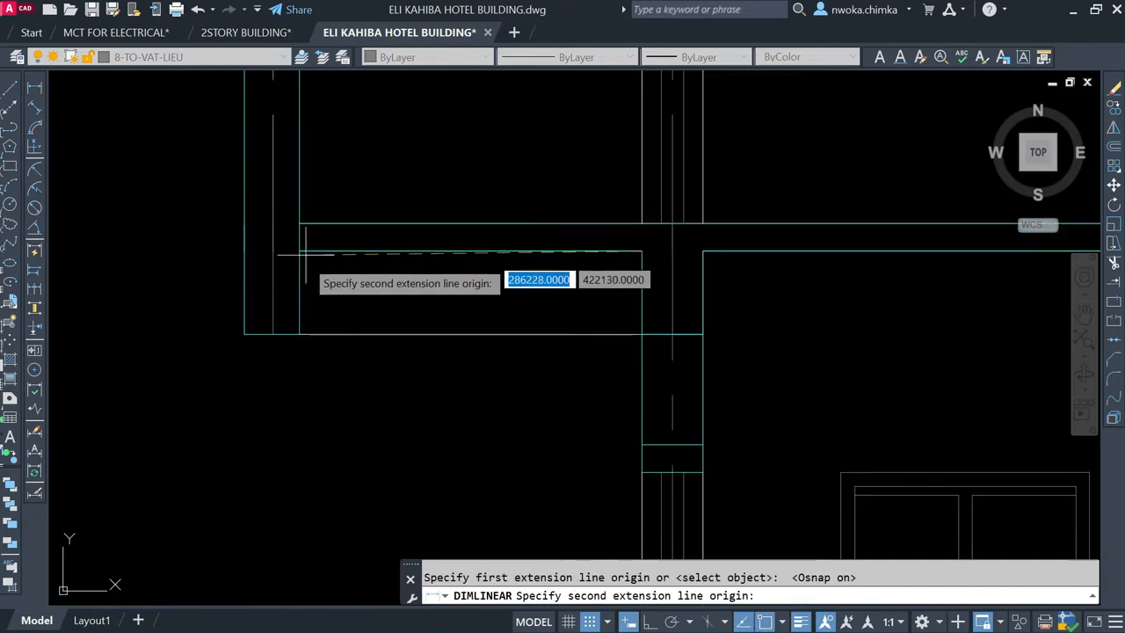
left_click(243, 253)
scroll(387, 398, "down", 4)
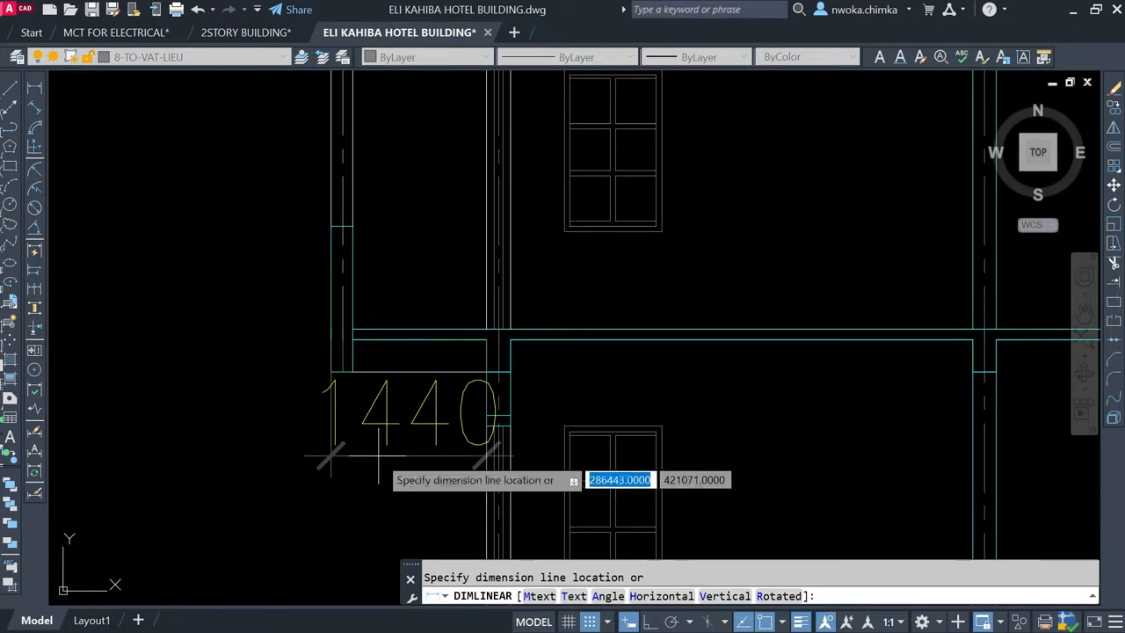
key("Escape")
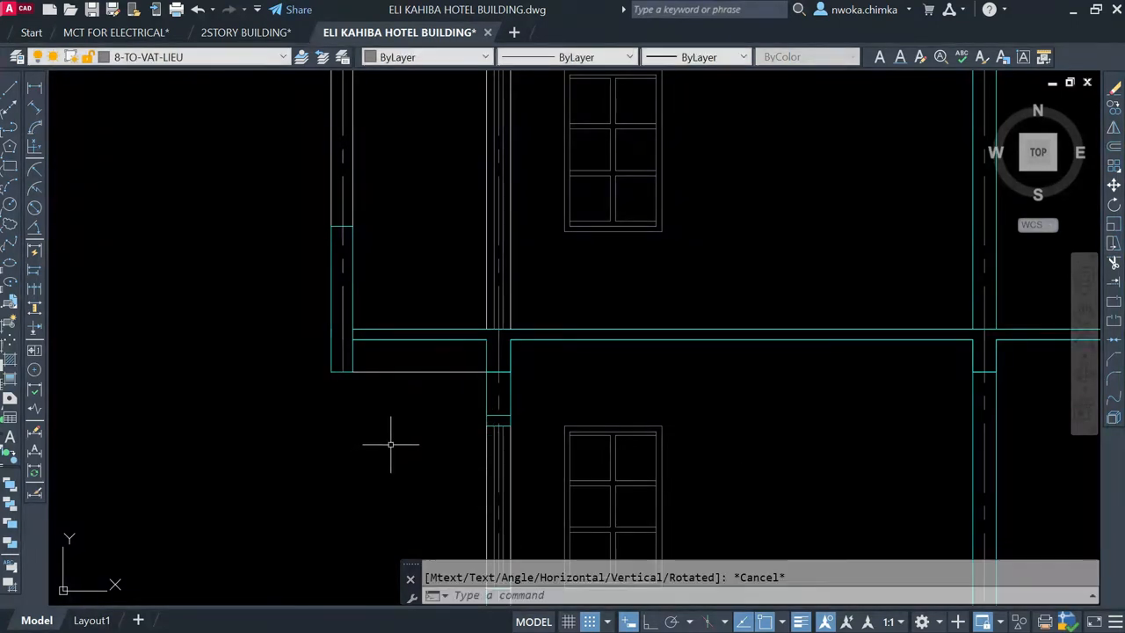
Step: Measure the matching balcony projection on the shorter tower's outer side, from the column face to the outer edge
scroll(406, 378, "down", 3)
scroll(391, 248, "up", 4)
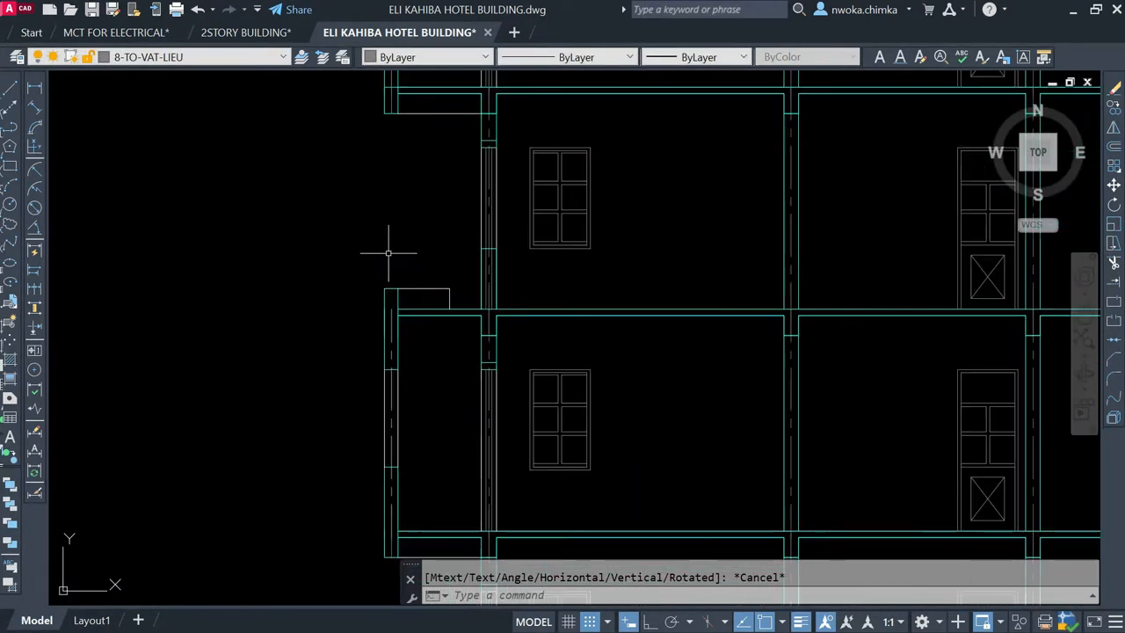
scroll(424, 251, "down", 2)
key("Return")
scroll(428, 328, "down", 4)
middle_click_drag(811, 352, 386, 325)
scroll(646, 288, "up", 2)
scroll(651, 285, "up", 5)
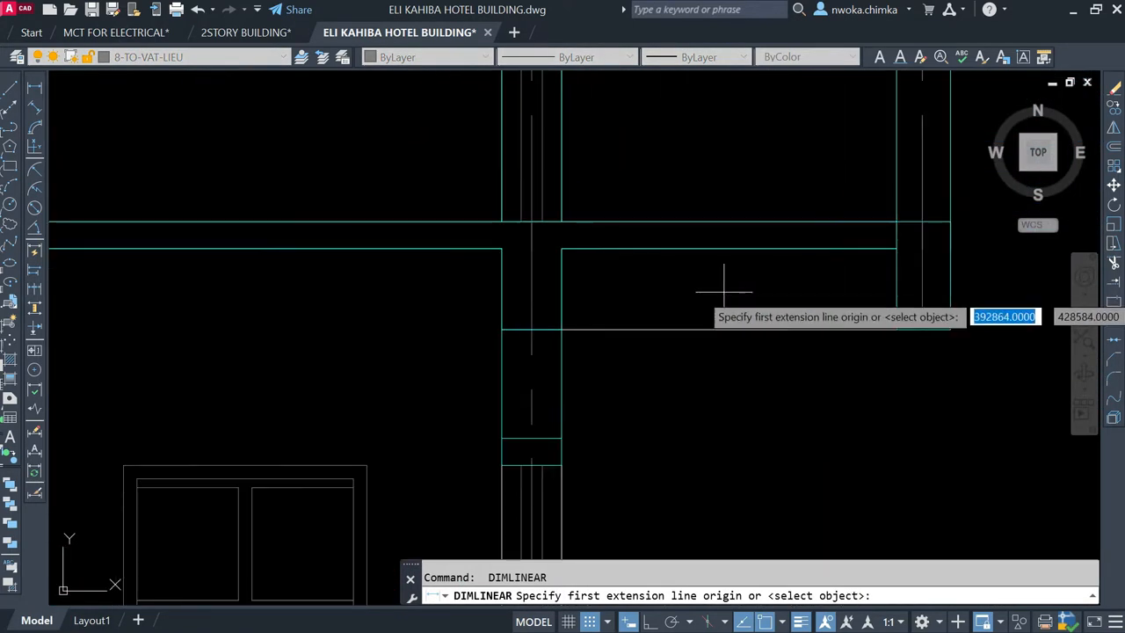
left_click(561, 250)
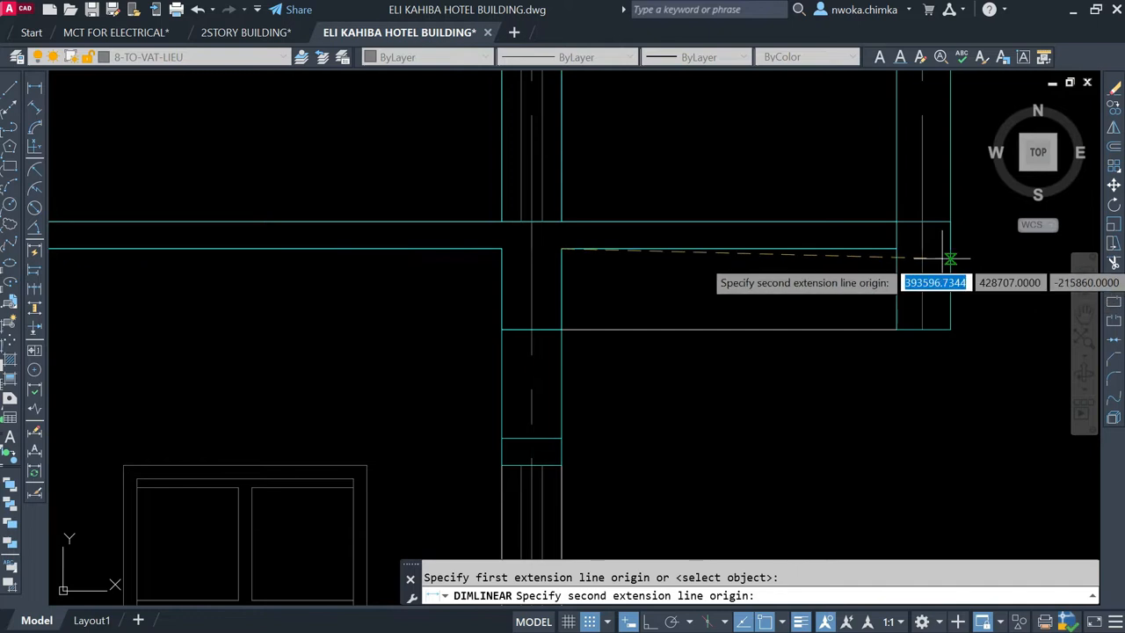
left_click(949, 253)
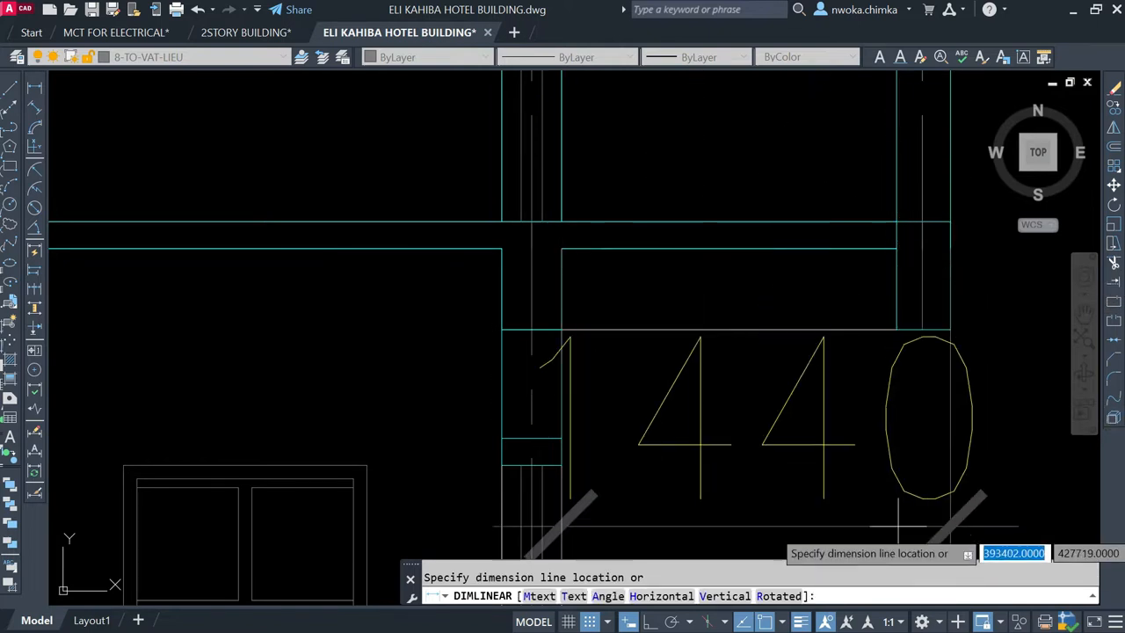
key("Escape")
scroll(783, 390, "down", 12)
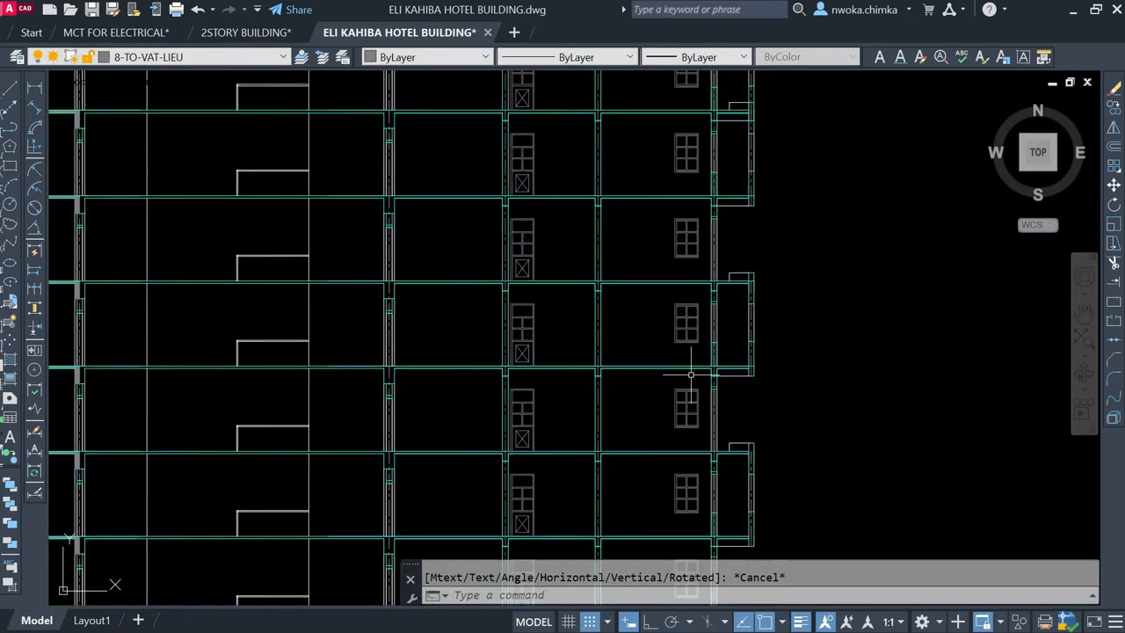
Step: Examine the taller tower's rooftop structure with its antenna mast and satellite dishes
scroll(348, 119, "up", 4)
scroll(454, 156, "down", 4)
scroll(441, 136, "up", 6)
middle_click_drag(456, 160, 467, 324)
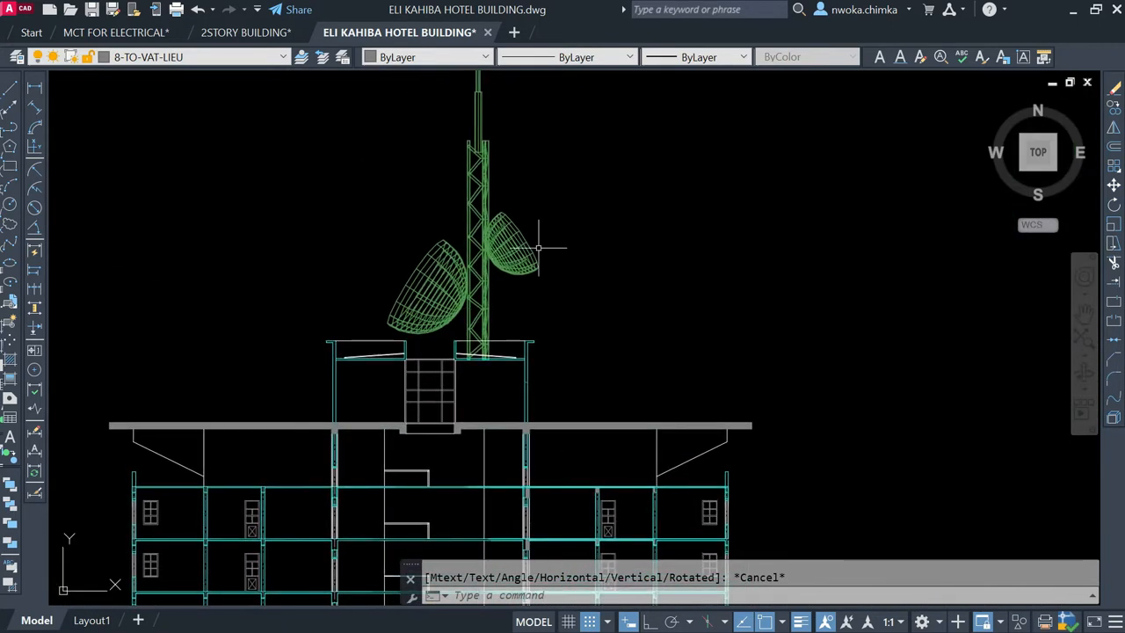
middle_click_drag(514, 239, 435, 250)
scroll(341, 180, "down", 2)
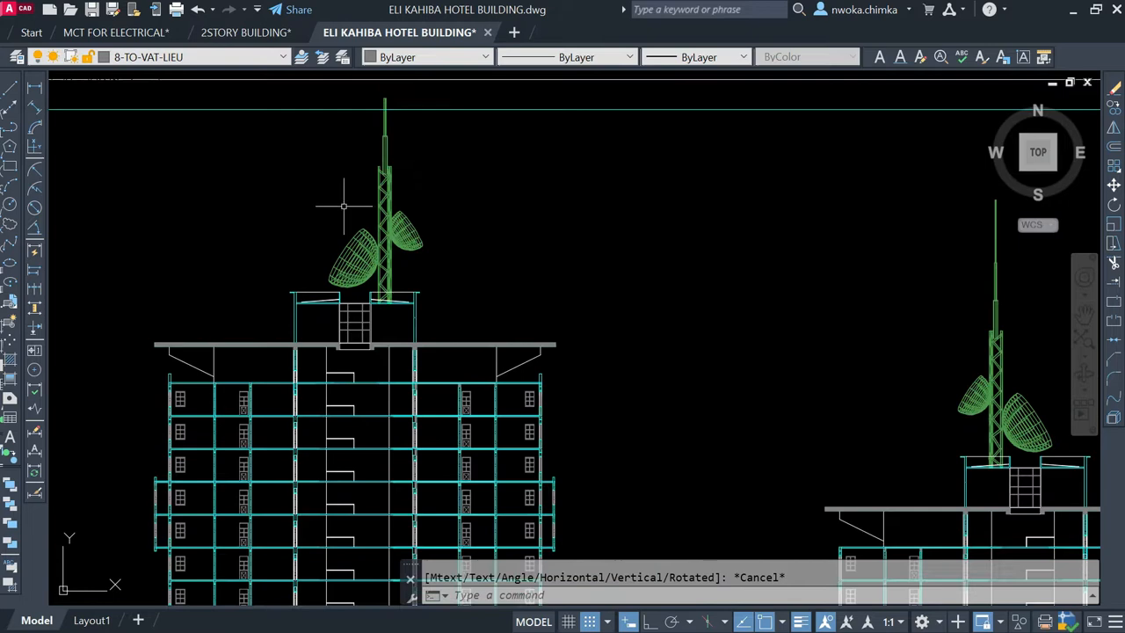
scroll(352, 228, "up", 2)
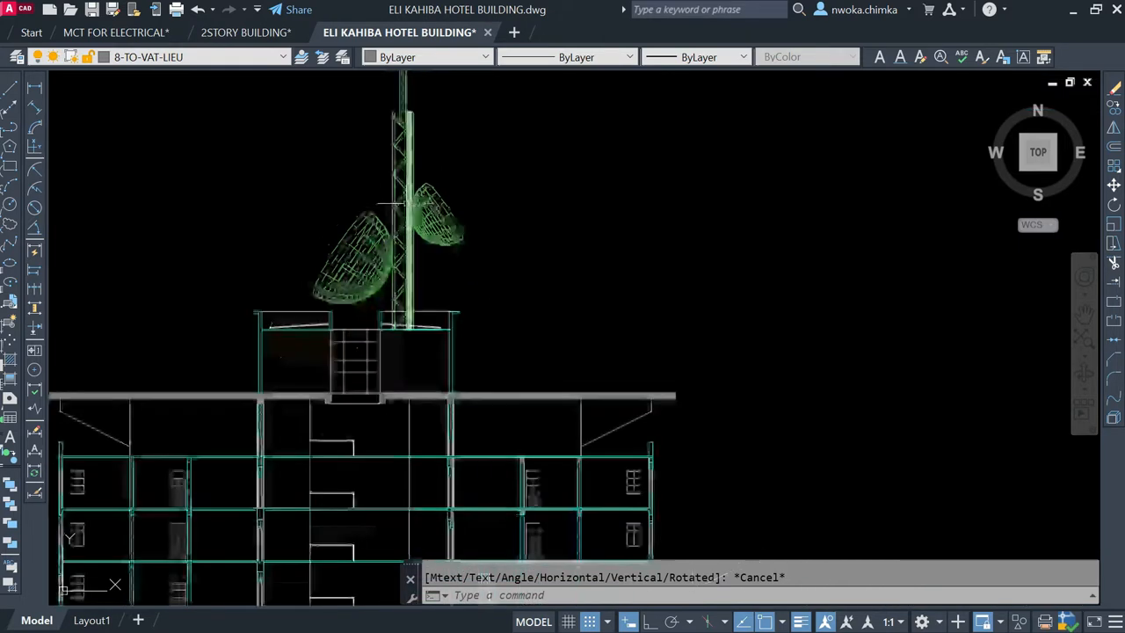
scroll(454, 168, "down", 3)
scroll(489, 179, "down", 4)
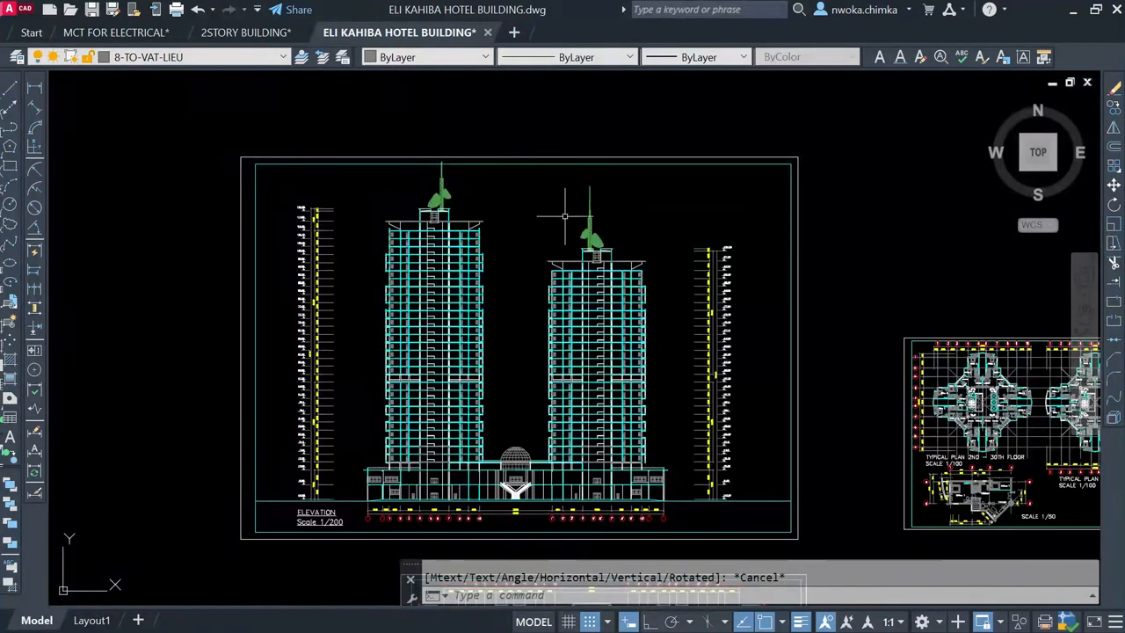
Step: Compare the rooftop masts of both towers and check the taller tower's mast against the elevation sheet's border
scroll(582, 200, "down", 4)
scroll(567, 341, "up", 2)
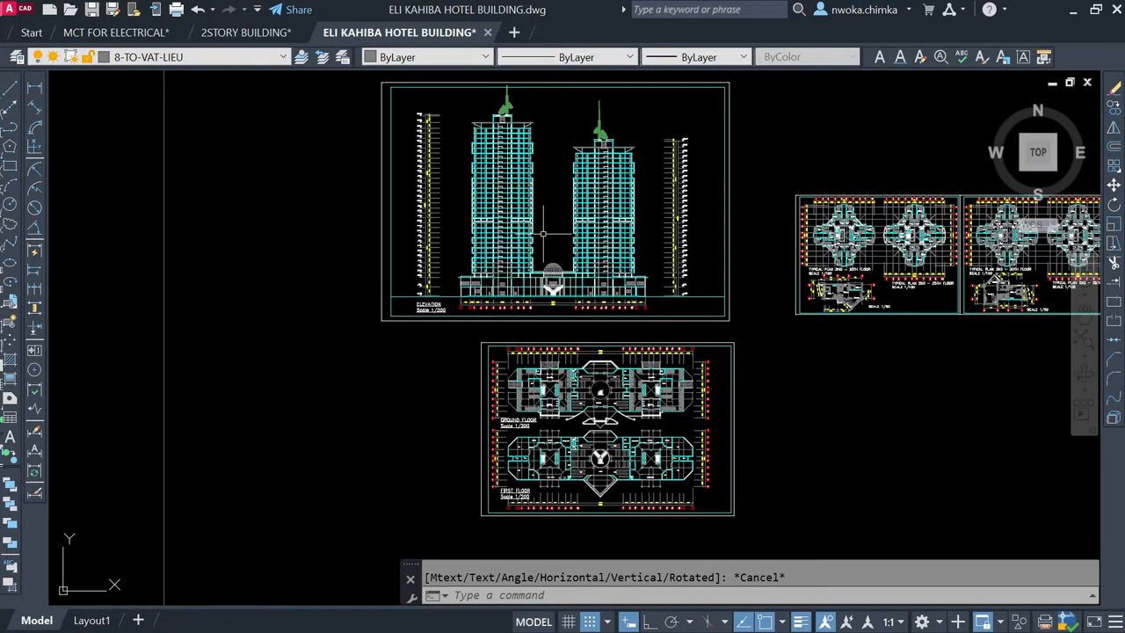
scroll(541, 227, "up", 1)
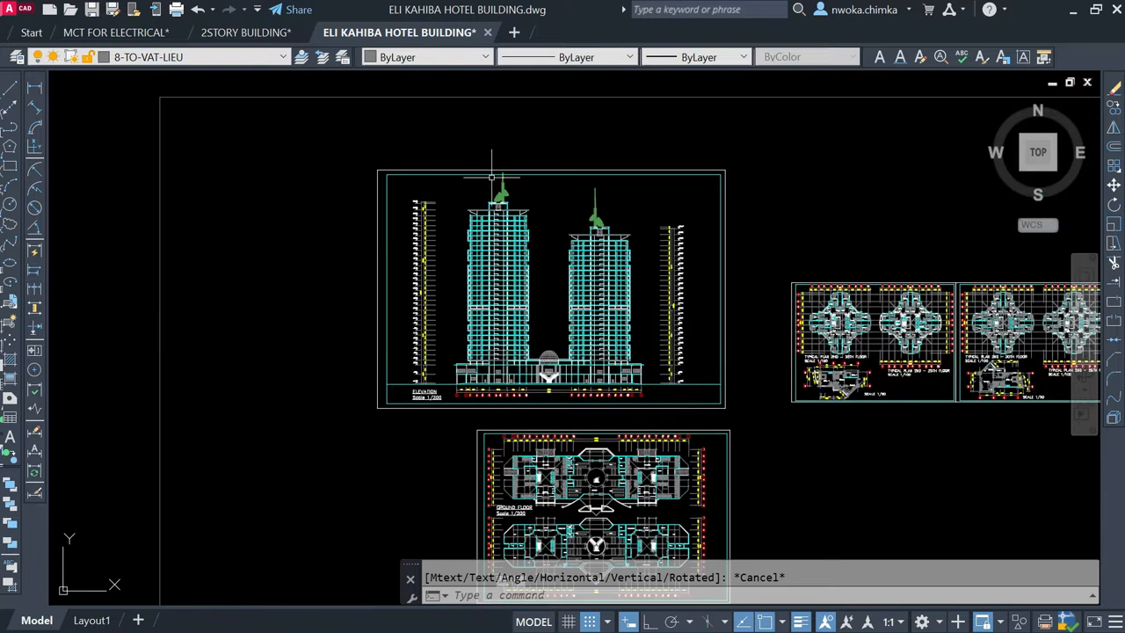
scroll(495, 183, "up", 2)
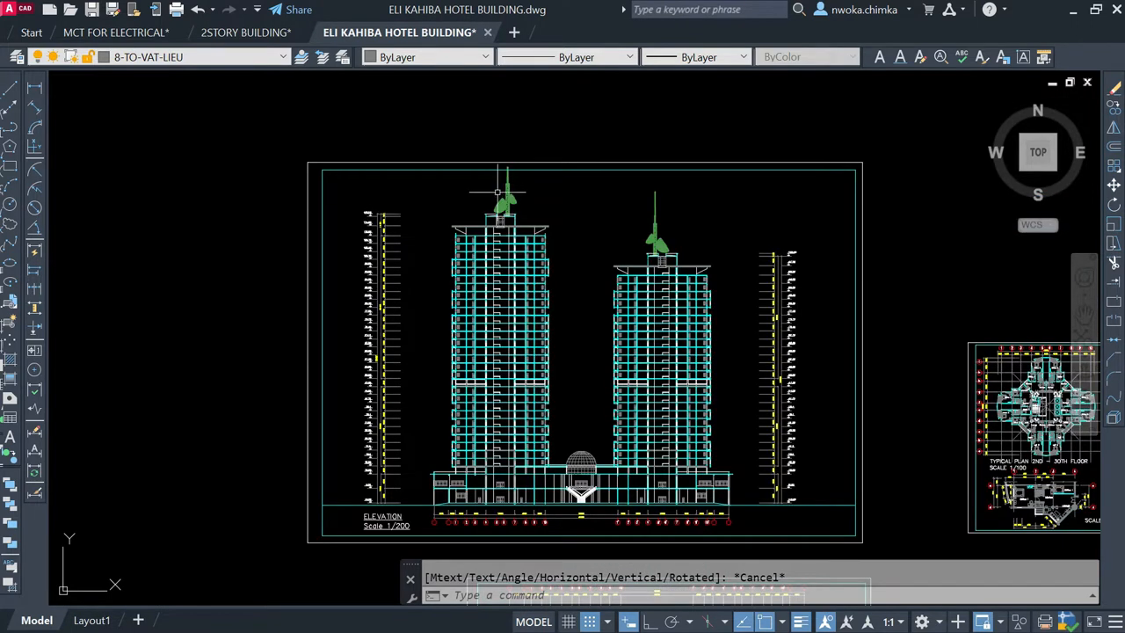
scroll(498, 191, "up", 2)
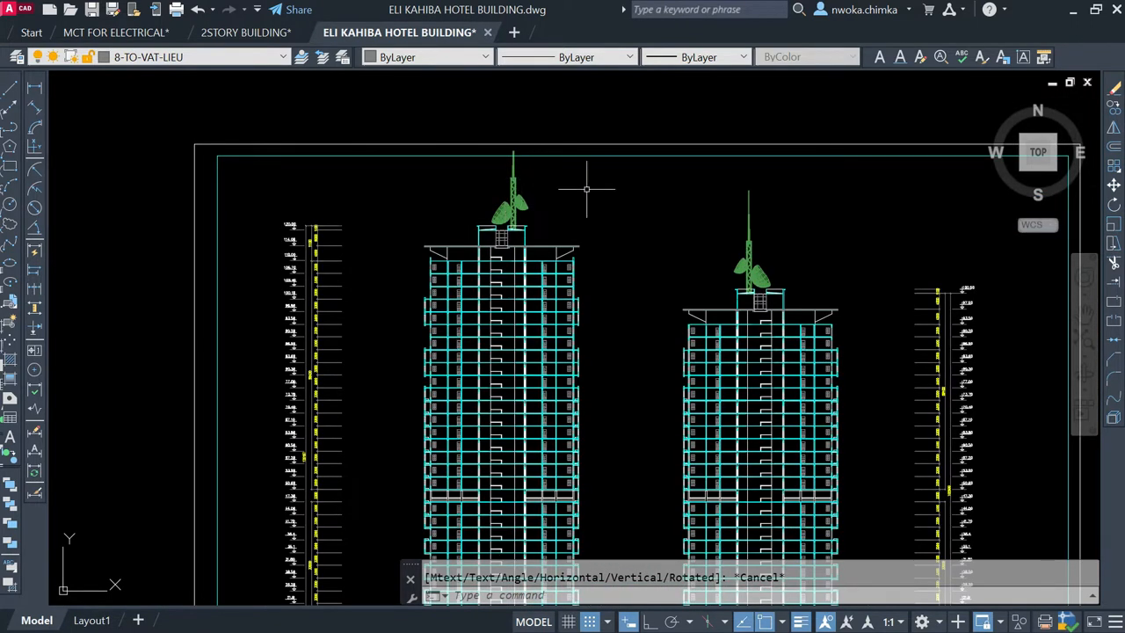
scroll(523, 182, "up", 2)
scroll(527, 167, "up", 2)
scroll(522, 155, "up", 2)
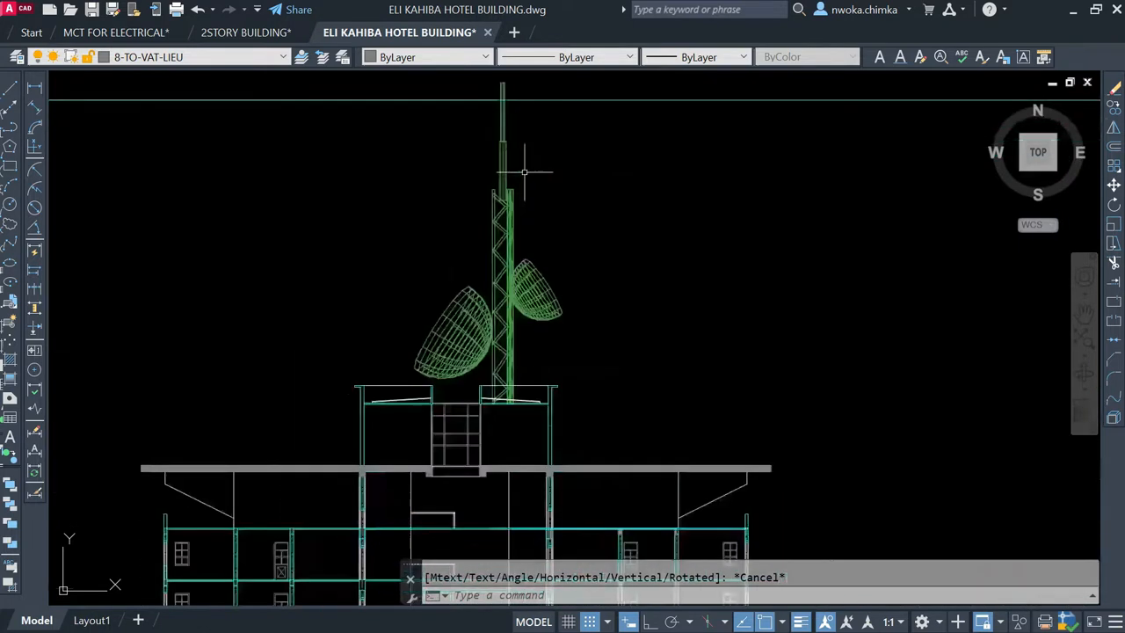
scroll(479, 214, "down", 8)
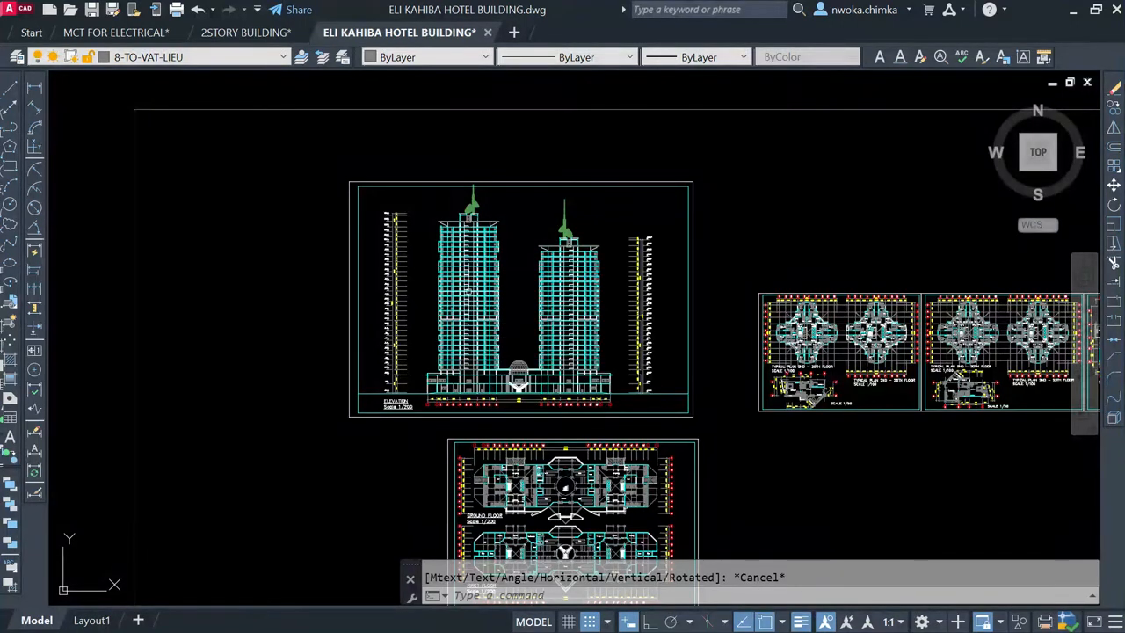
scroll(472, 201, "up", 4)
scroll(451, 213, "up", 2)
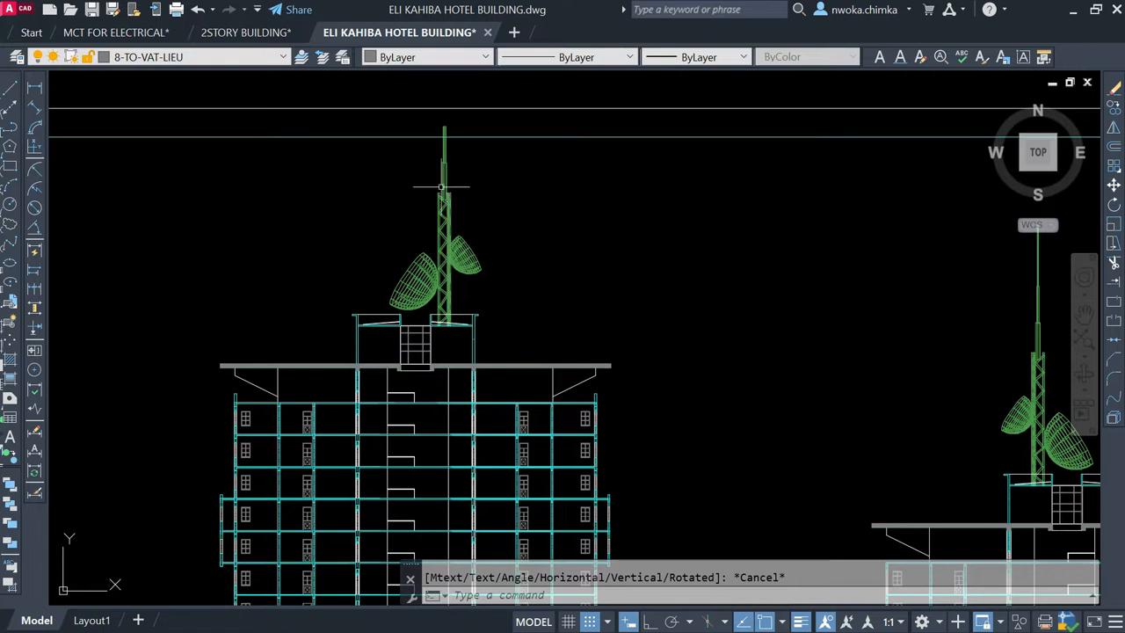
scroll(492, 185, "down", 5)
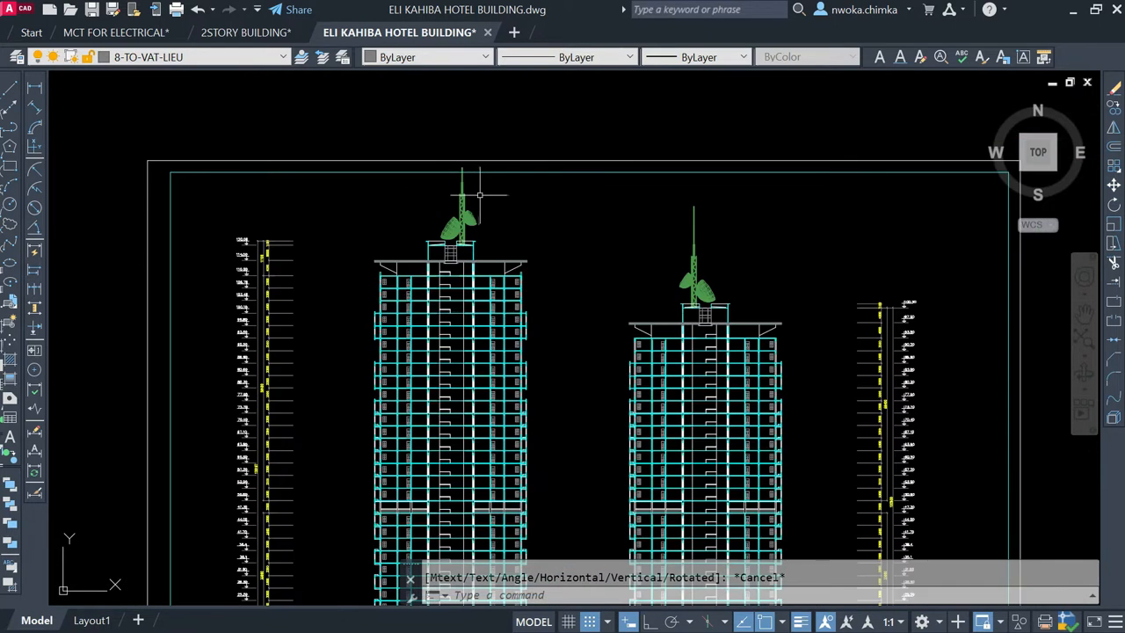
Step: Review the full set of sheets, including the elevation, floor plans and typical plans, and return to the two-tower elevation
scroll(509, 198, "down", 4)
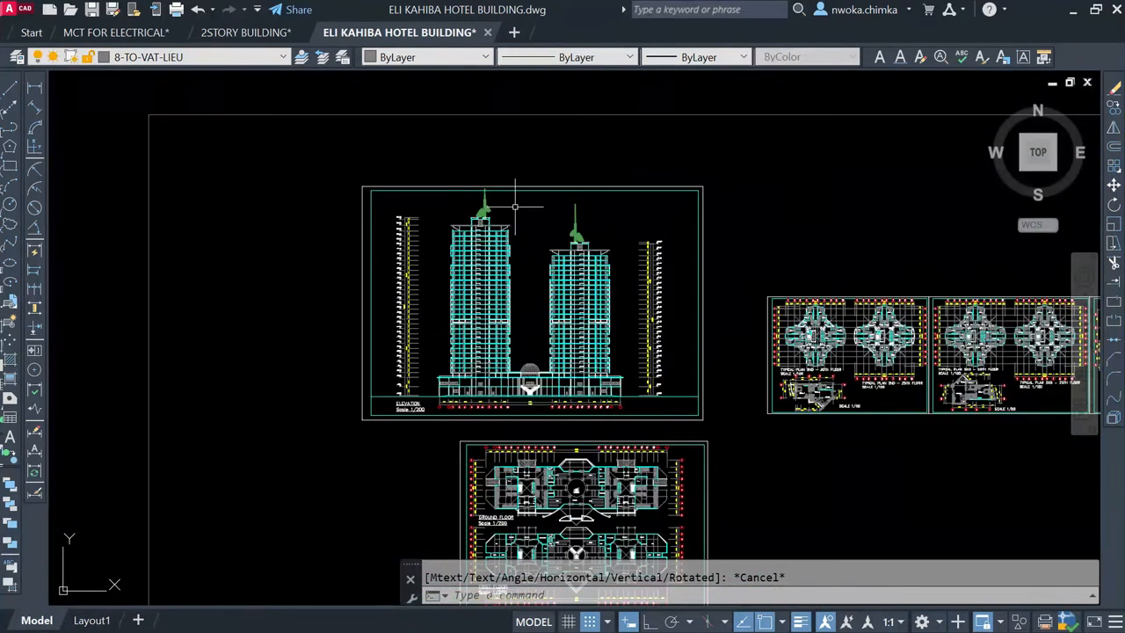
middle_click_drag(518, 363, 535, 244)
scroll(534, 245, "down", 2)
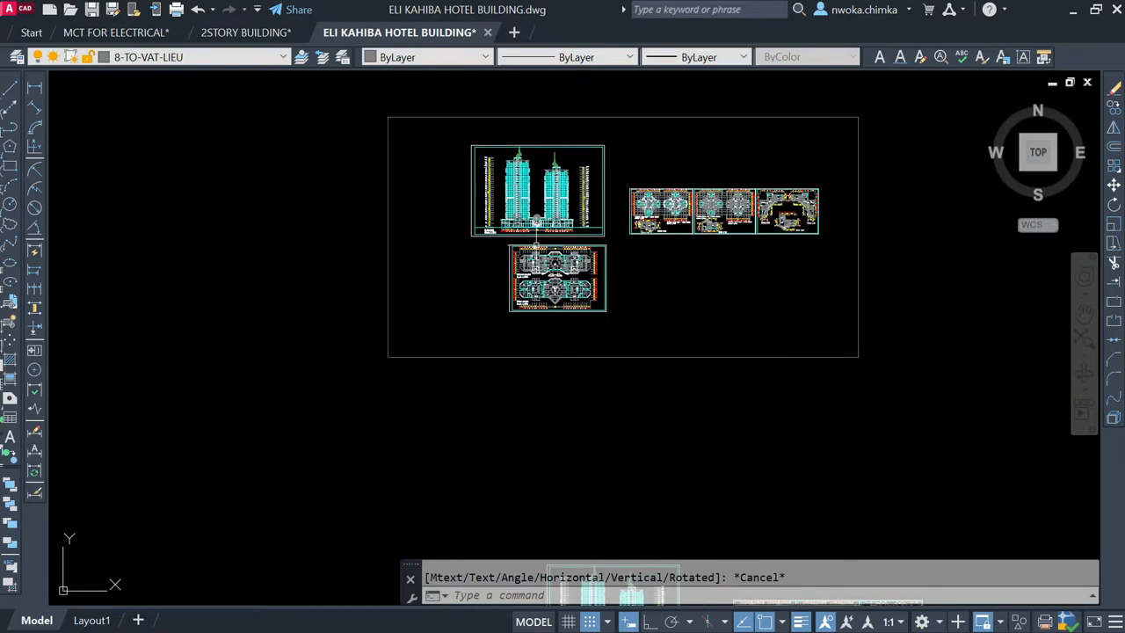
scroll(568, 279, "up", 2)
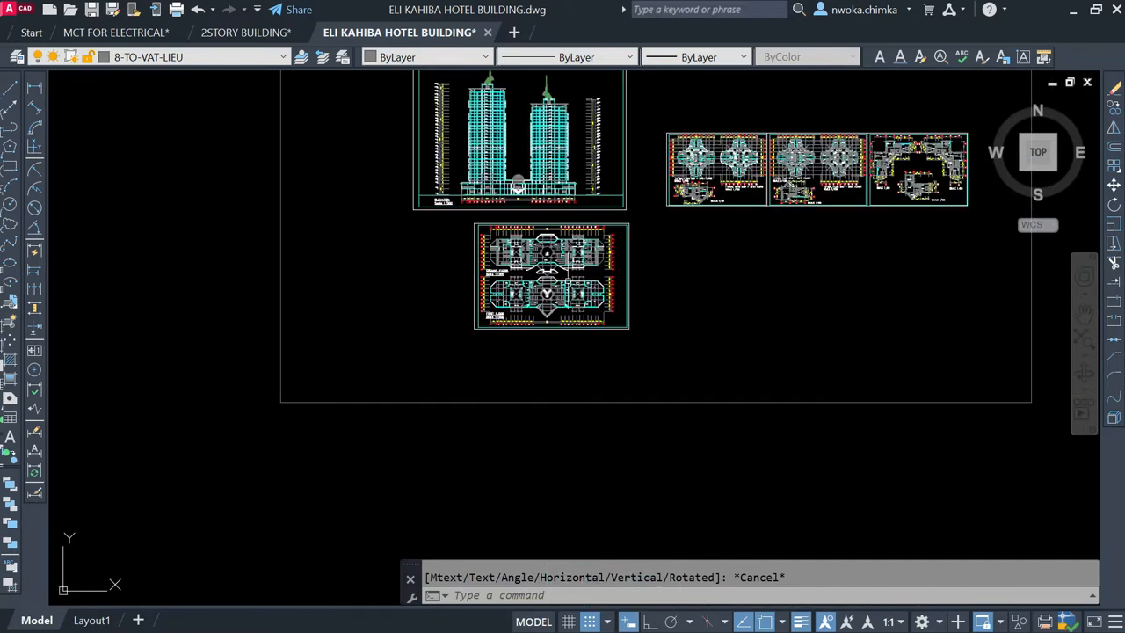
scroll(553, 259, "down", 2)
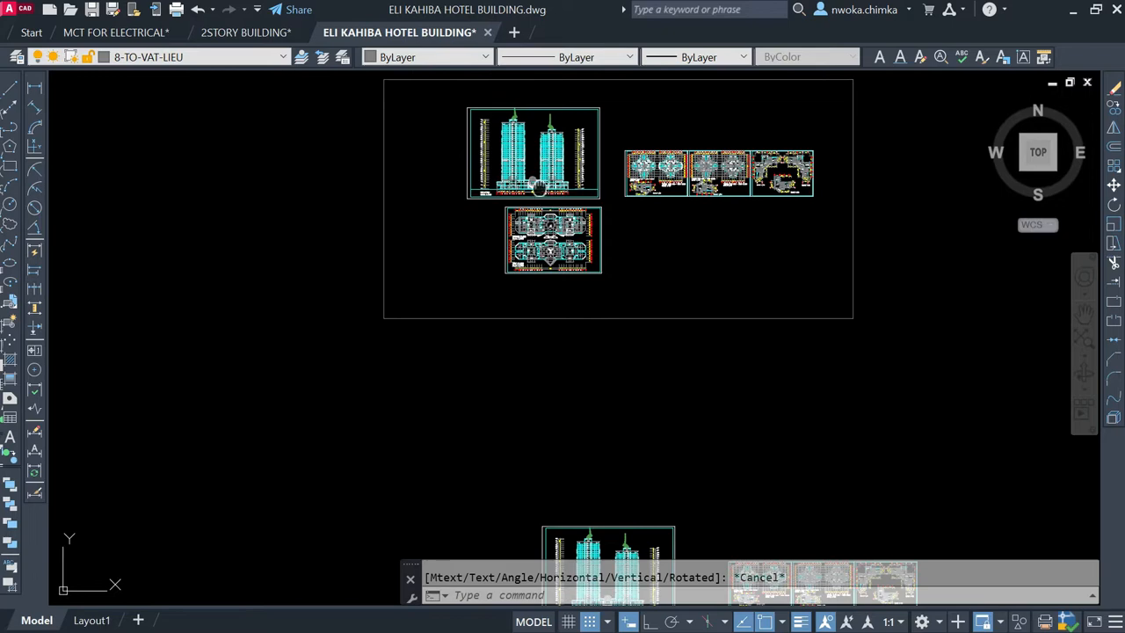
scroll(531, 250, "up", 4)
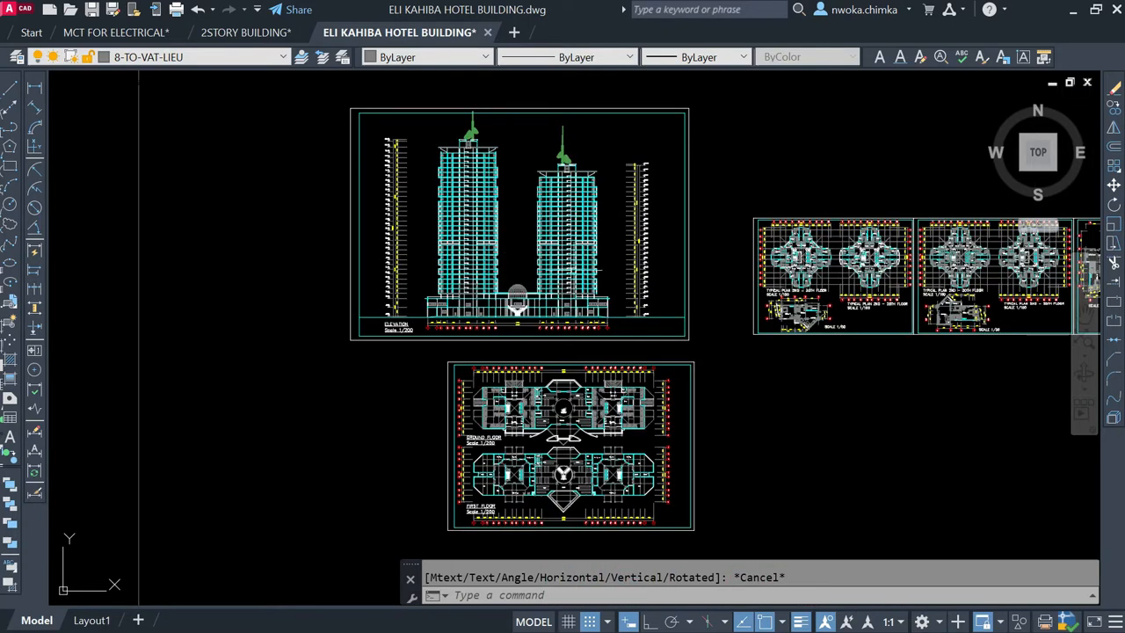
middle_click_drag(677, 189, 502, 246)
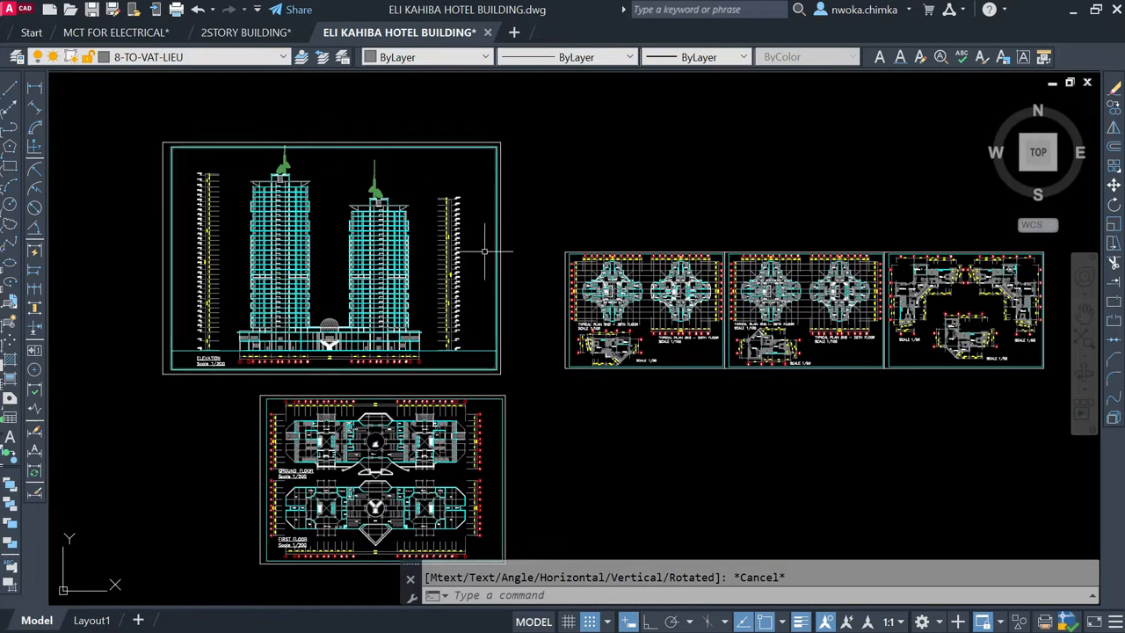
scroll(317, 253, "up", 3)
middle_click_drag(317, 253, 474, 319)
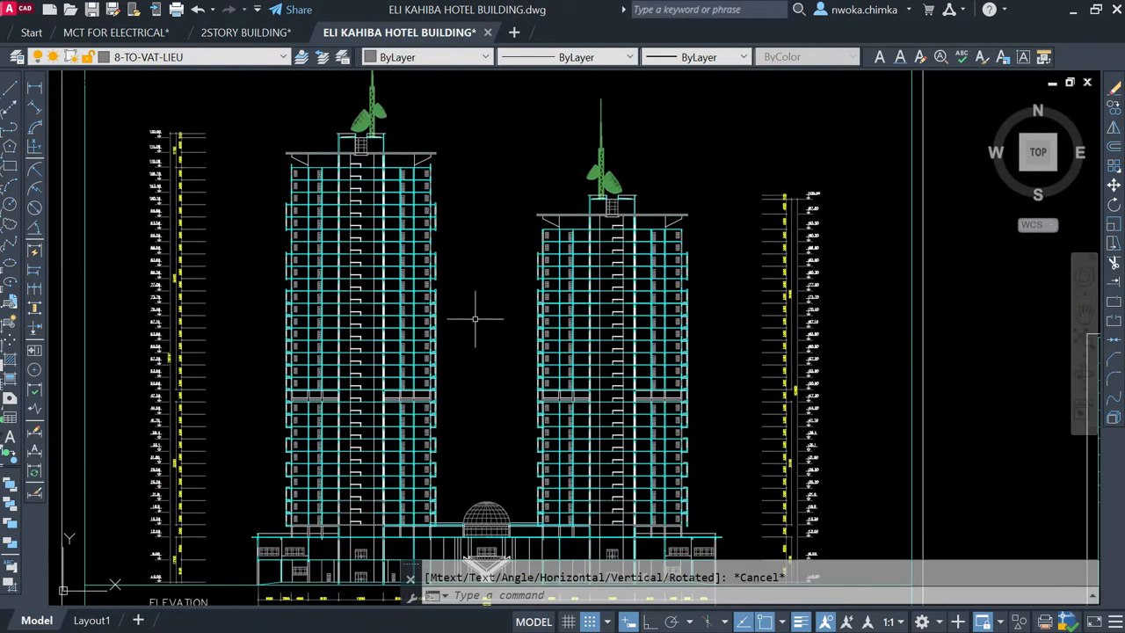
scroll(458, 282, "down", 2)
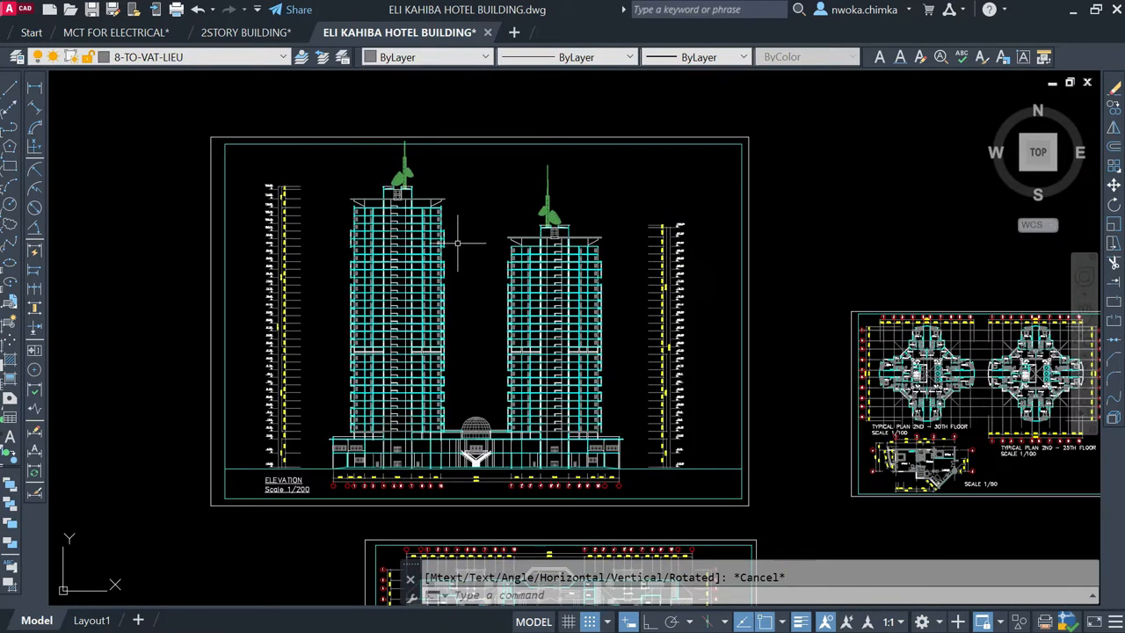
Step: Examine the ground floor plan, focusing on the central hall with its staircase, stalls and entrance
scroll(457, 243, "down", 3)
middle_click_drag(491, 354, 484, 234)
scroll(477, 283, "up", 6)
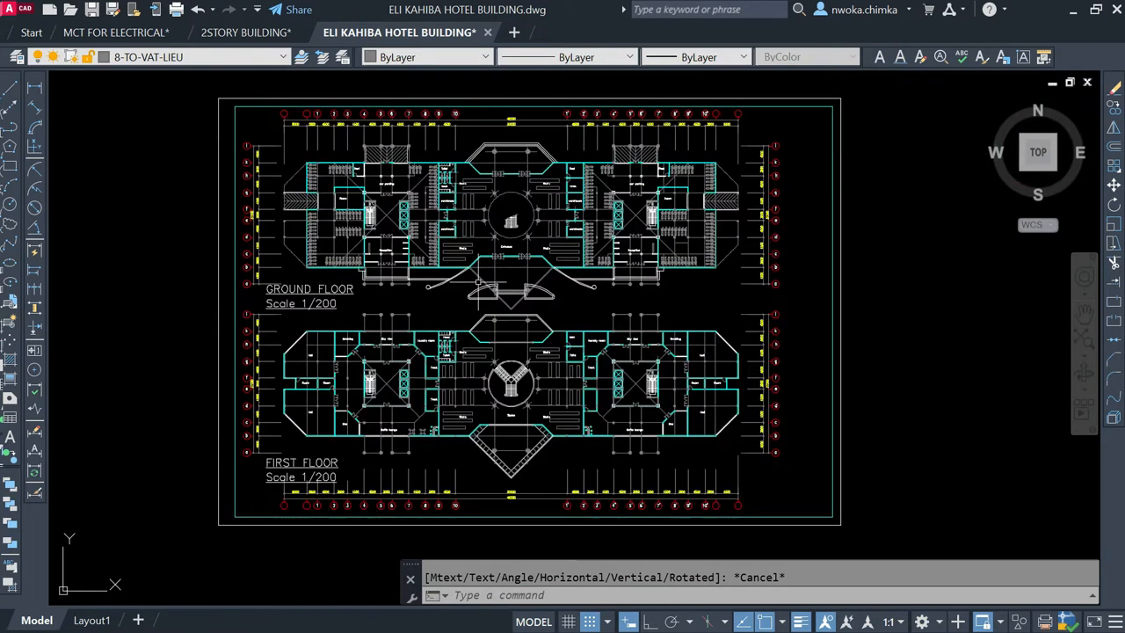
scroll(480, 251, "down", 2)
middle_click_drag(492, 243, 494, 288)
scroll(496, 302, "down", 2)
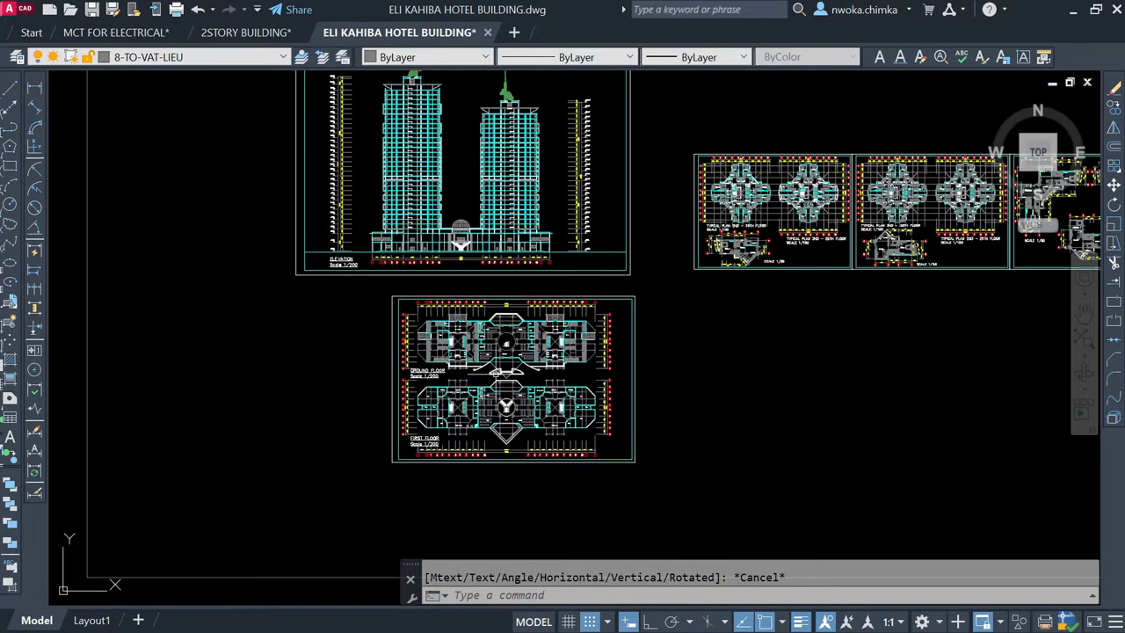
scroll(494, 361, "up", 6)
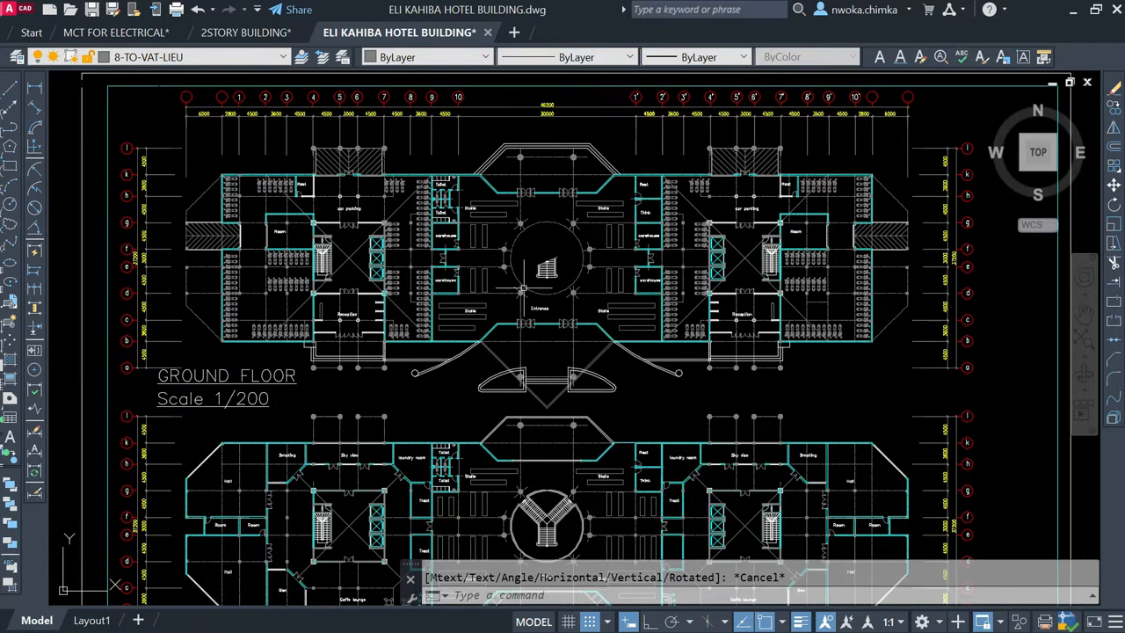
scroll(529, 290, "down", 2)
scroll(528, 268, "up", 3)
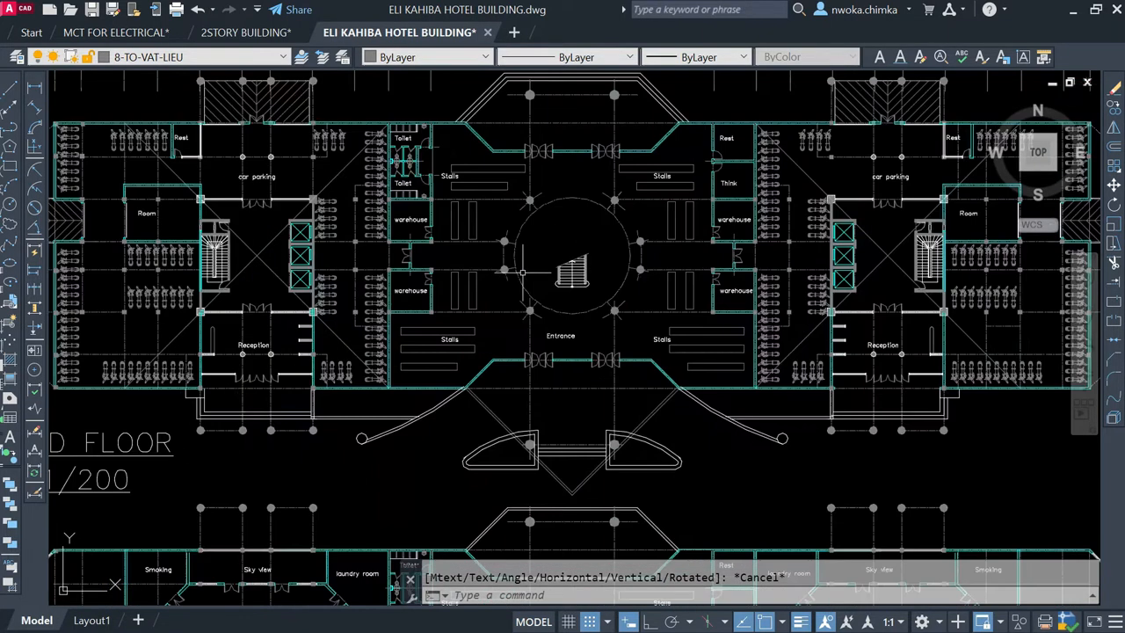
scroll(602, 229, "up", 2)
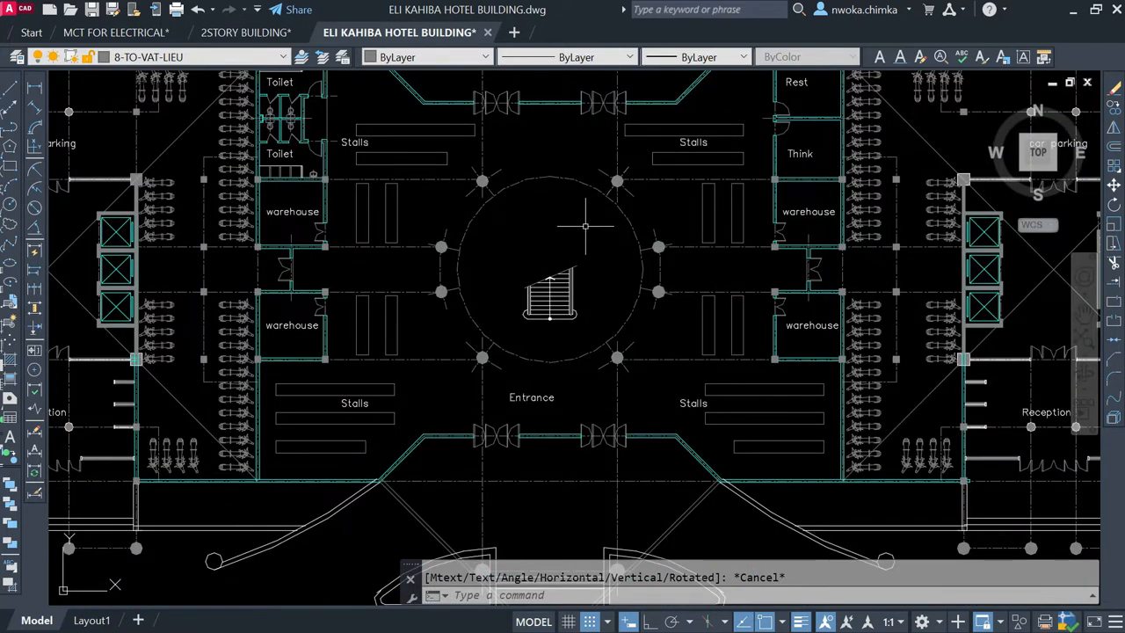
Step: Examine the first floor plan's Y-shaped central staircase, its circular opening and the surrounding round columns
scroll(545, 180, "down", 5)
scroll(537, 378, "up", 4)
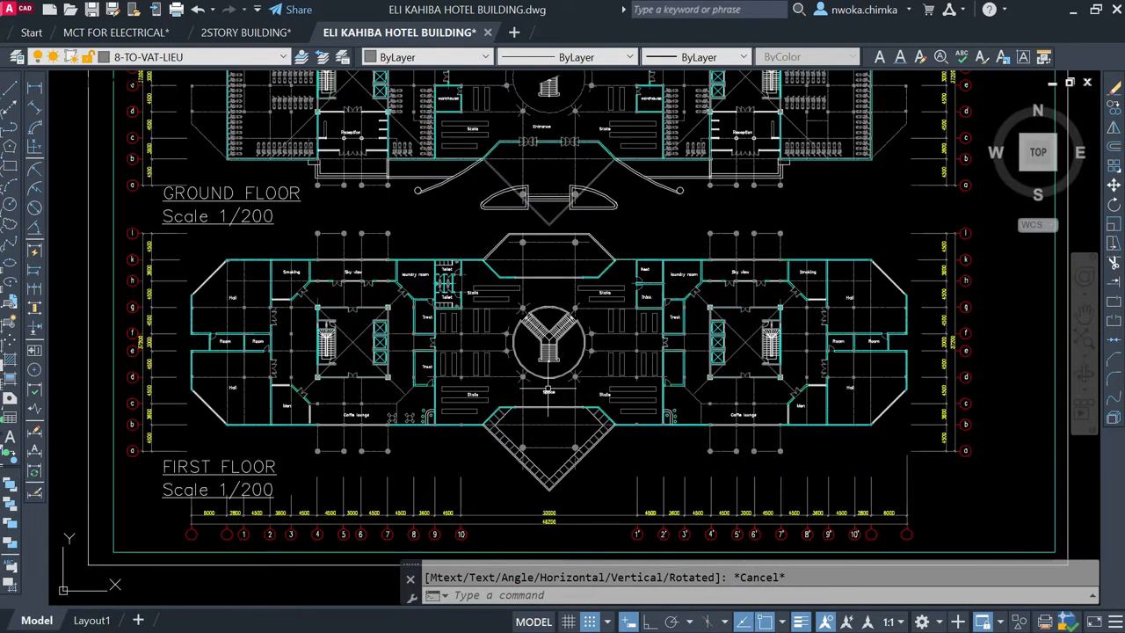
scroll(565, 342, "up", 2)
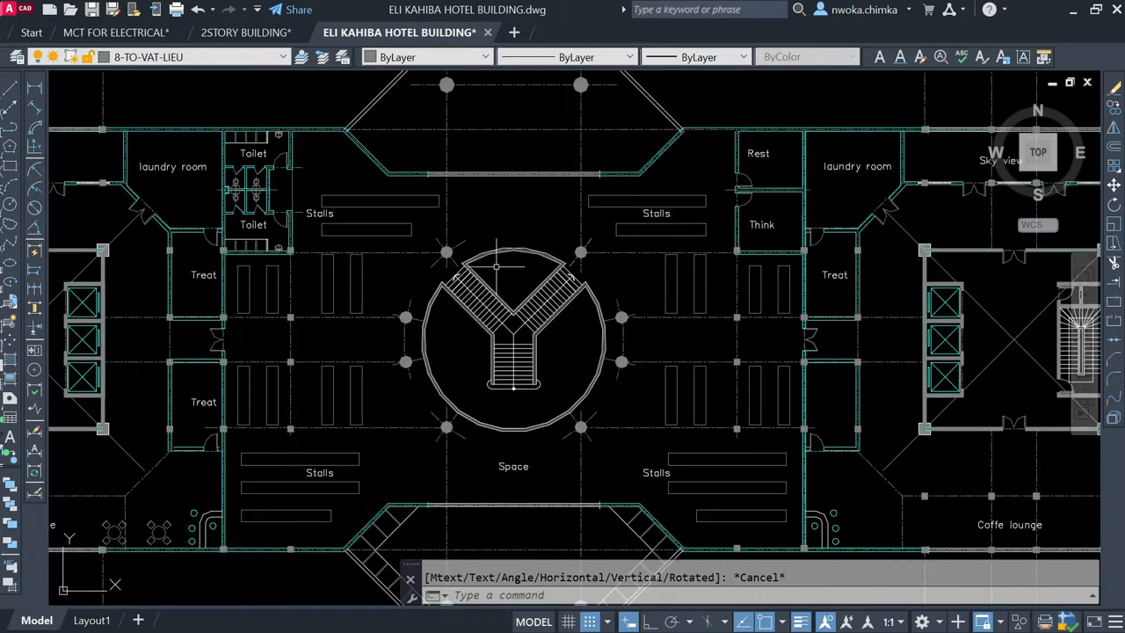
scroll(530, 264, "up", 2)
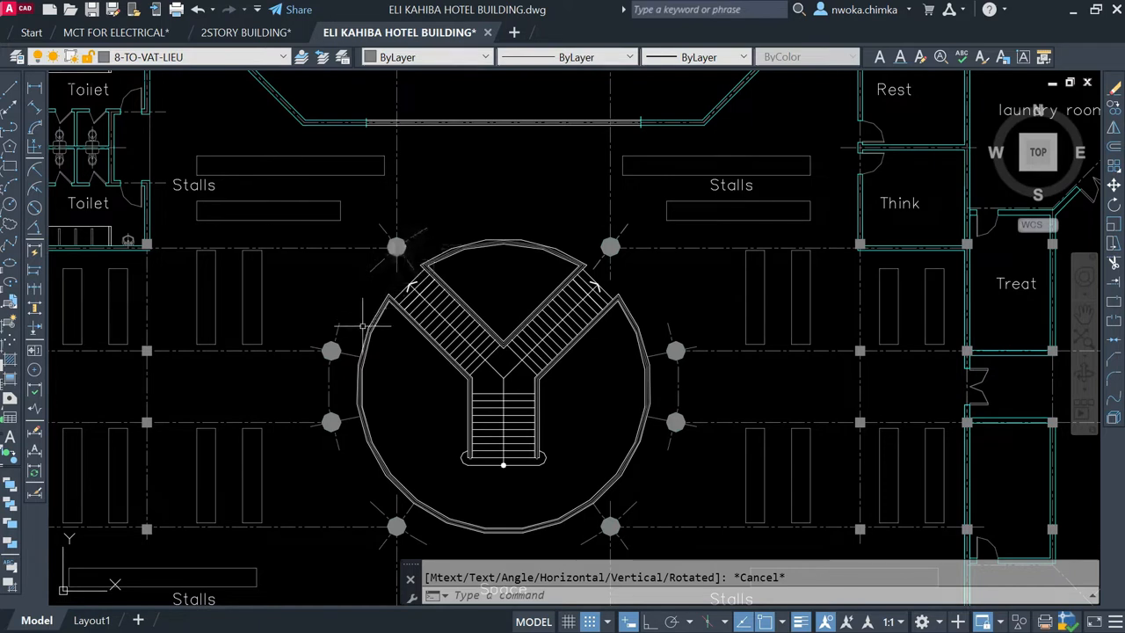
scroll(355, 356, "down", 2)
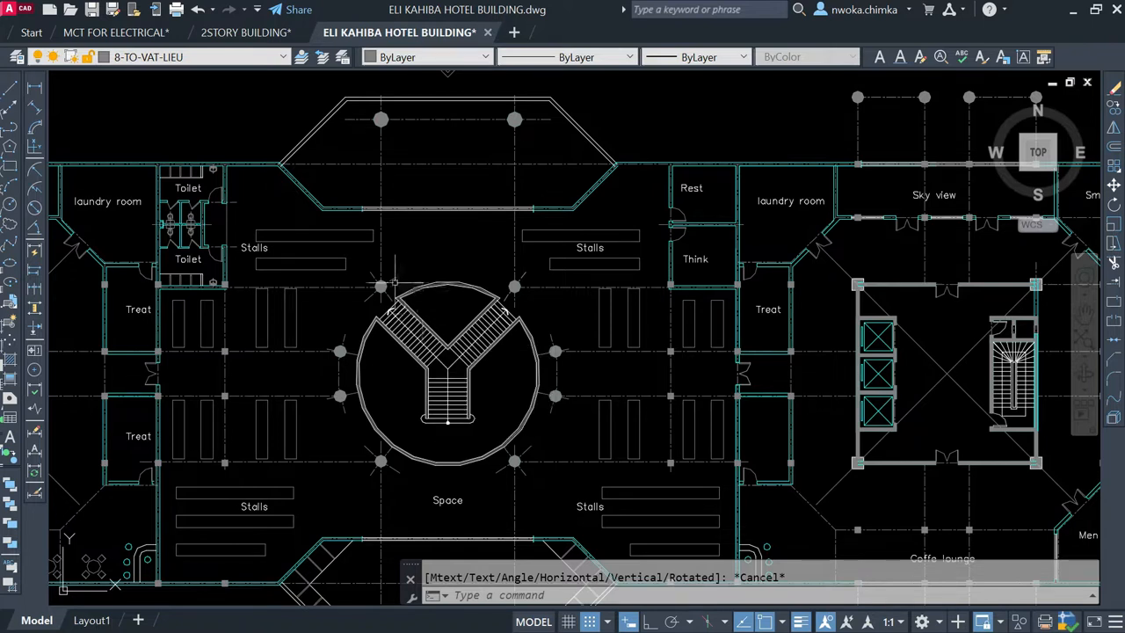
scroll(380, 286, "up", 6)
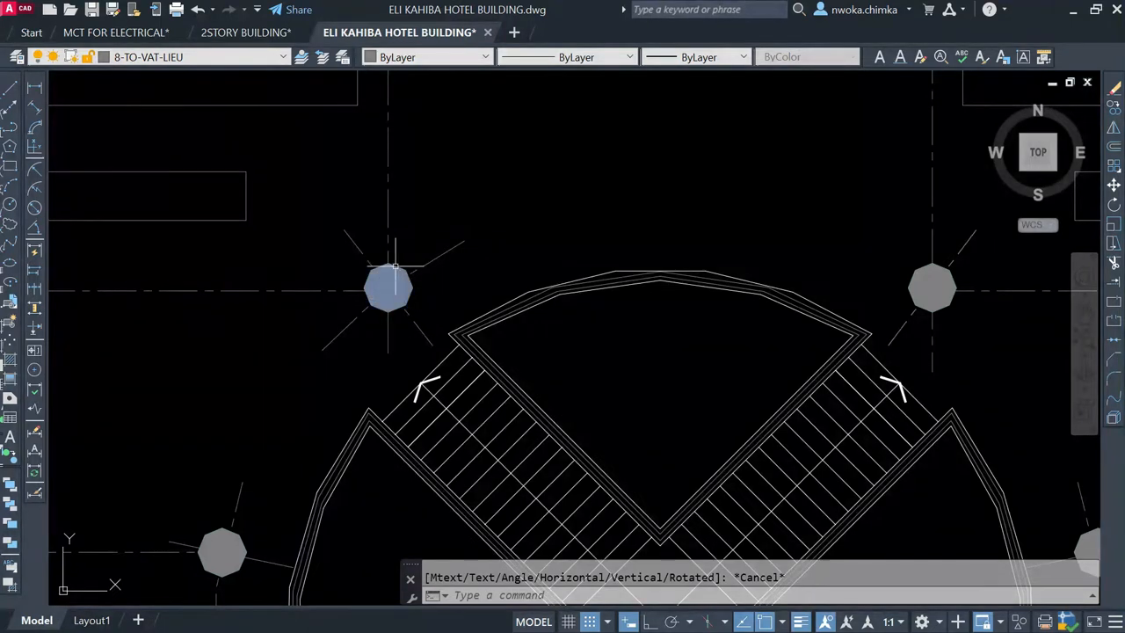
scroll(419, 257, "down", 3)
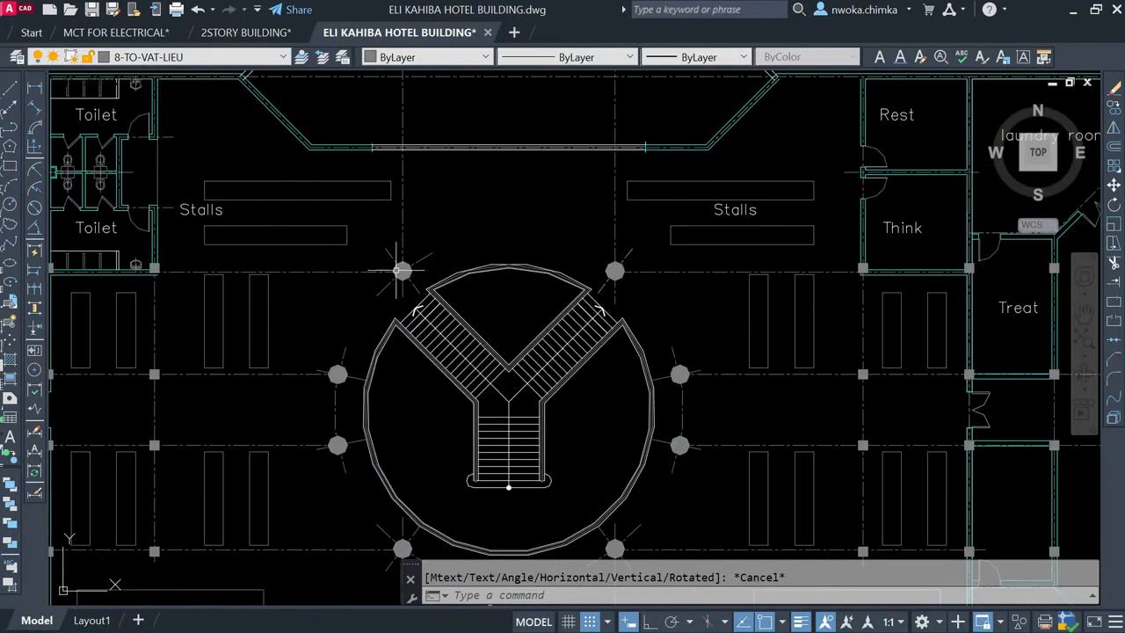
scroll(401, 271, "up", 2)
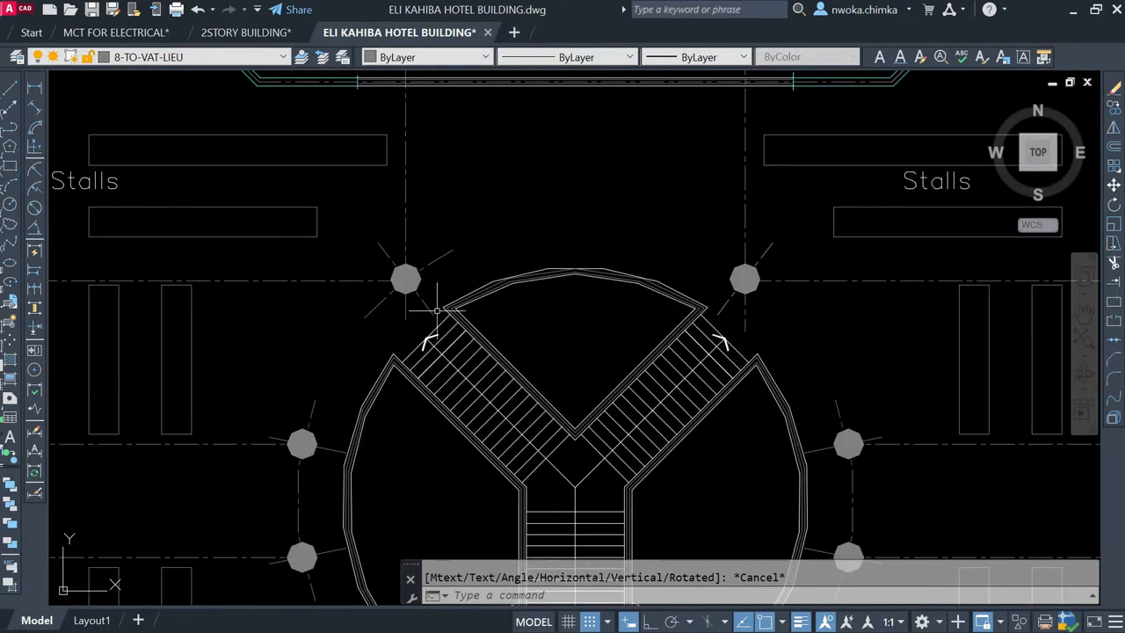
scroll(563, 244, "down", 2)
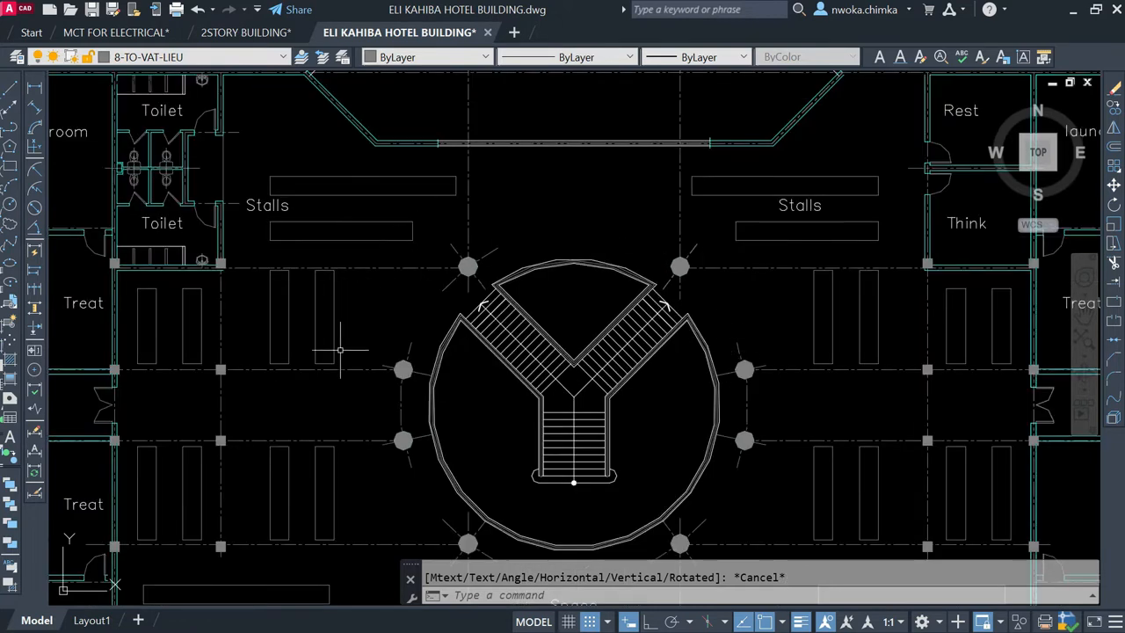
scroll(464, 272, "up", 1)
scroll(471, 251, "down", 3)
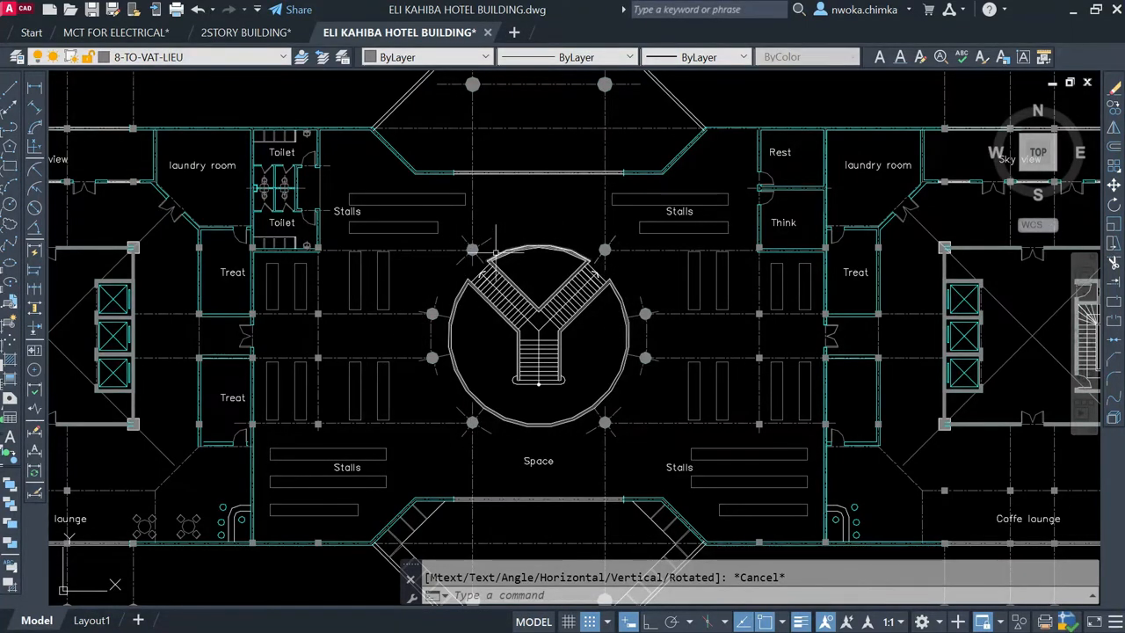
Step: Inspect the hexagonal bay with two round columns above the first floor plan's central hall
middle_click_drag(497, 247, 499, 410)
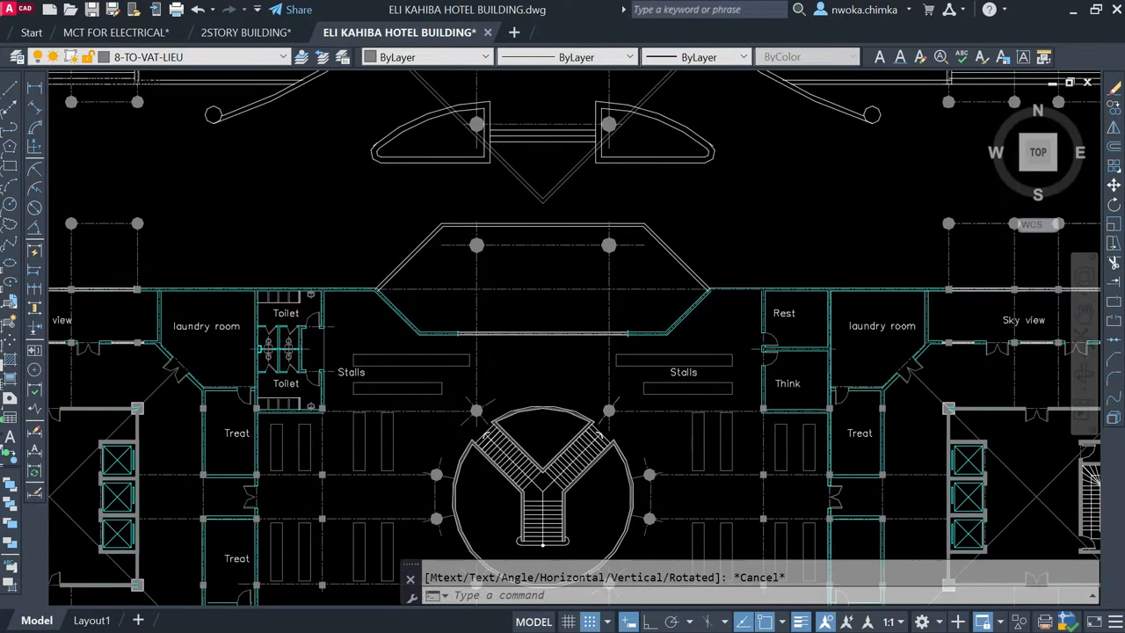
scroll(490, 215, "up", 2)
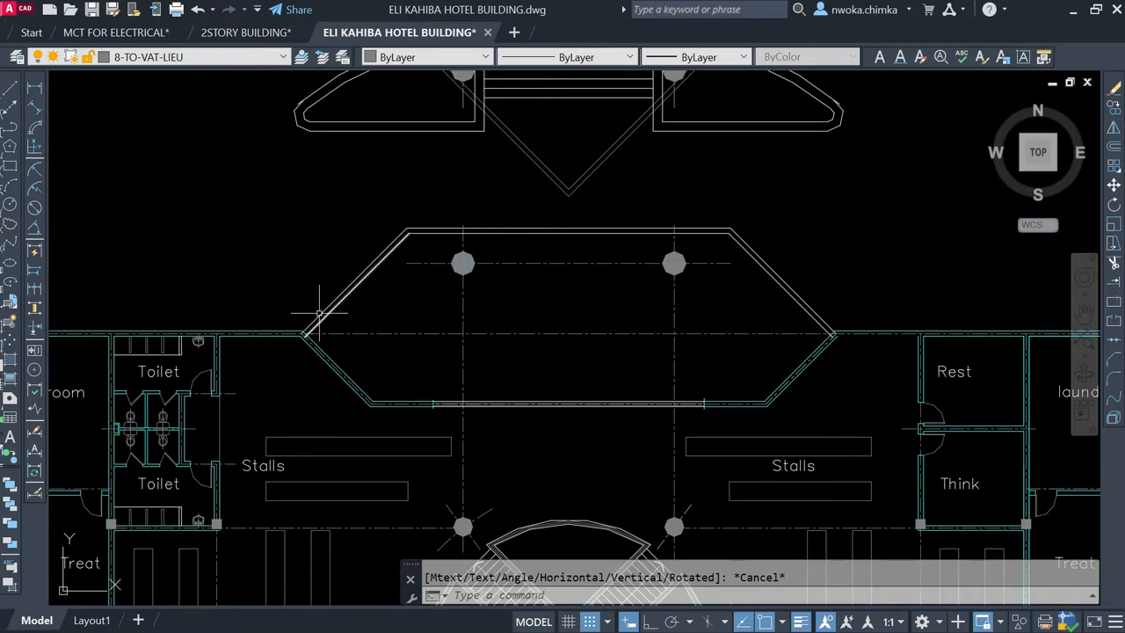
scroll(474, 251, "up", 2)
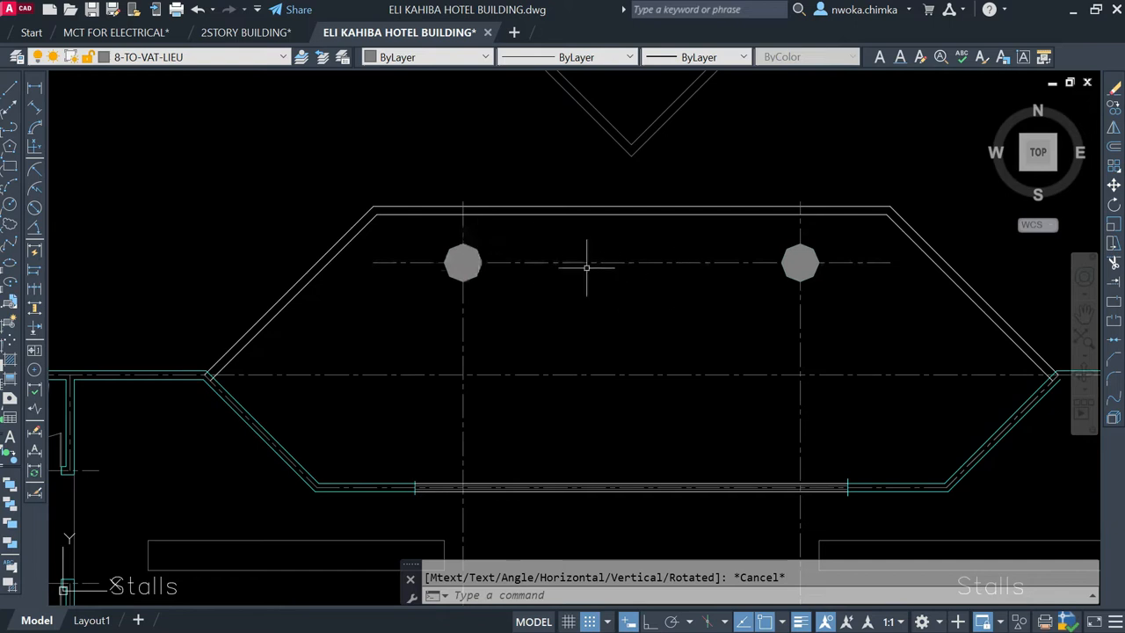
scroll(536, 249, "down", 4)
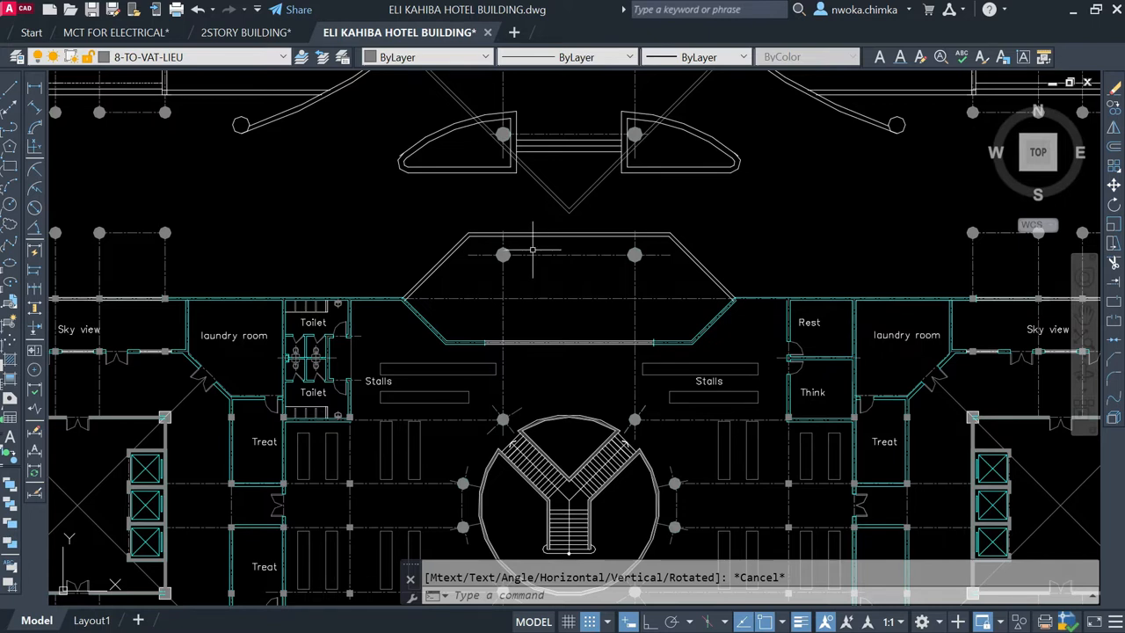
scroll(529, 252, "down", 3)
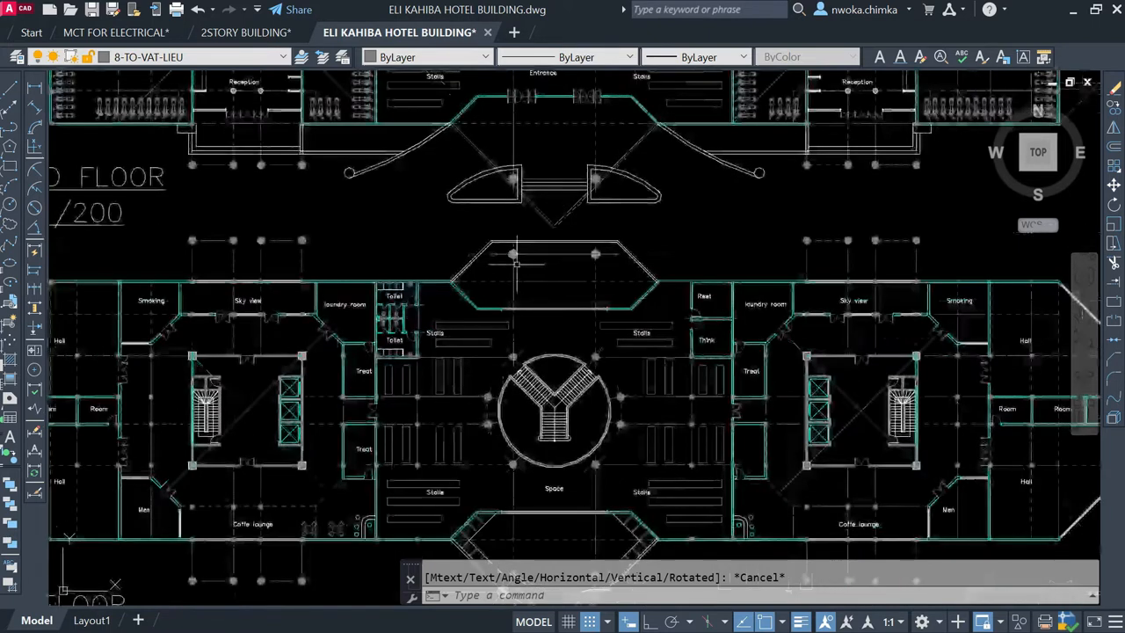
scroll(515, 243, "up", 5)
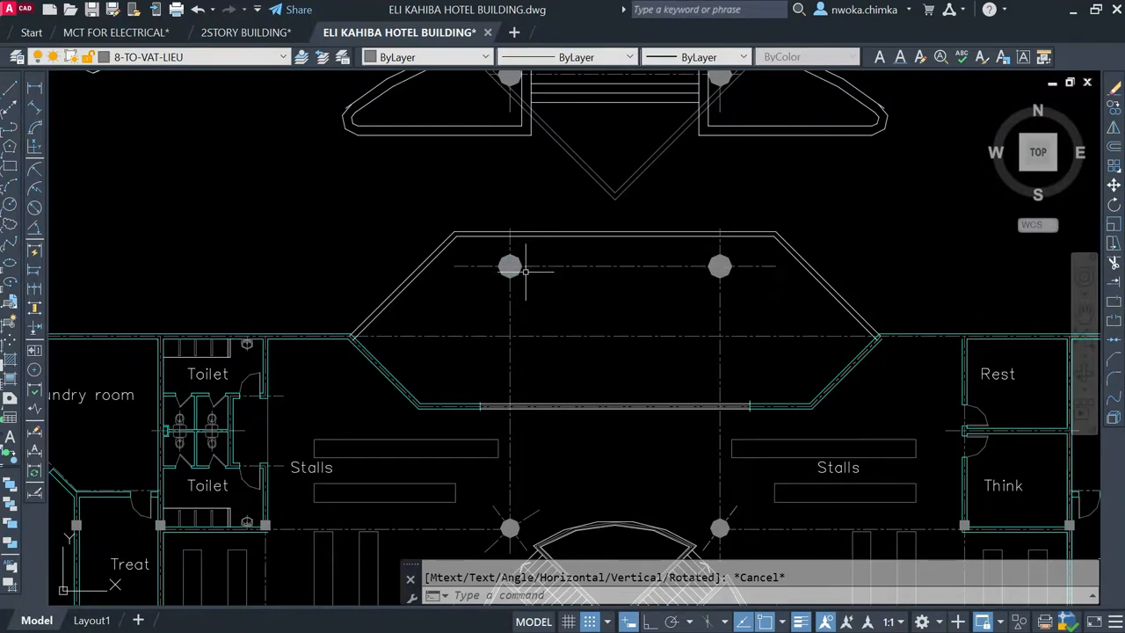
Step: Highlight the curved wall between the reception and the main entrance on the ground floor plan, and clear the selection
scroll(564, 268, "down", 6)
middle_click_drag(545, 268, 552, 321)
scroll(551, 322, "down", 2)
middle_click_drag(566, 282, 564, 335)
scroll(500, 299, "up", 10)
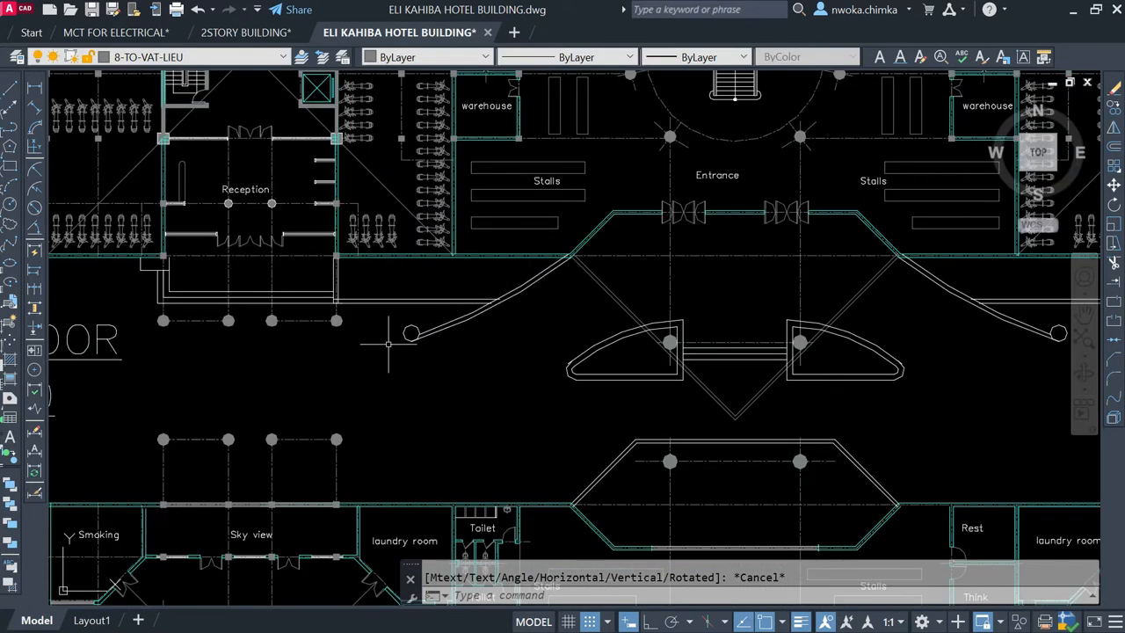
left_click(512, 276)
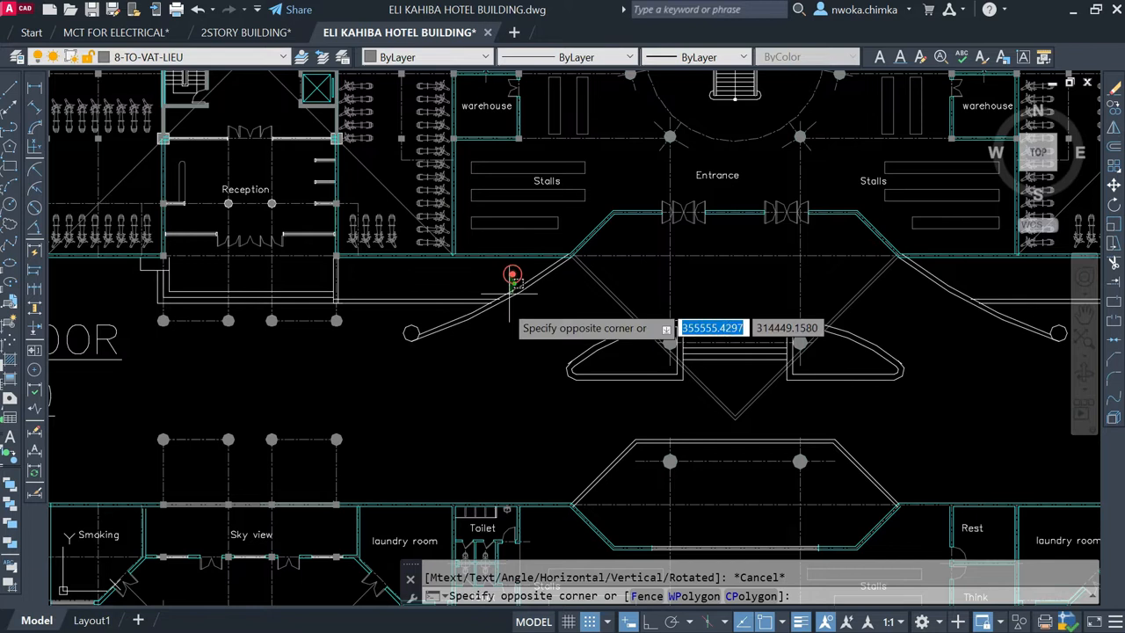
left_click(480, 328)
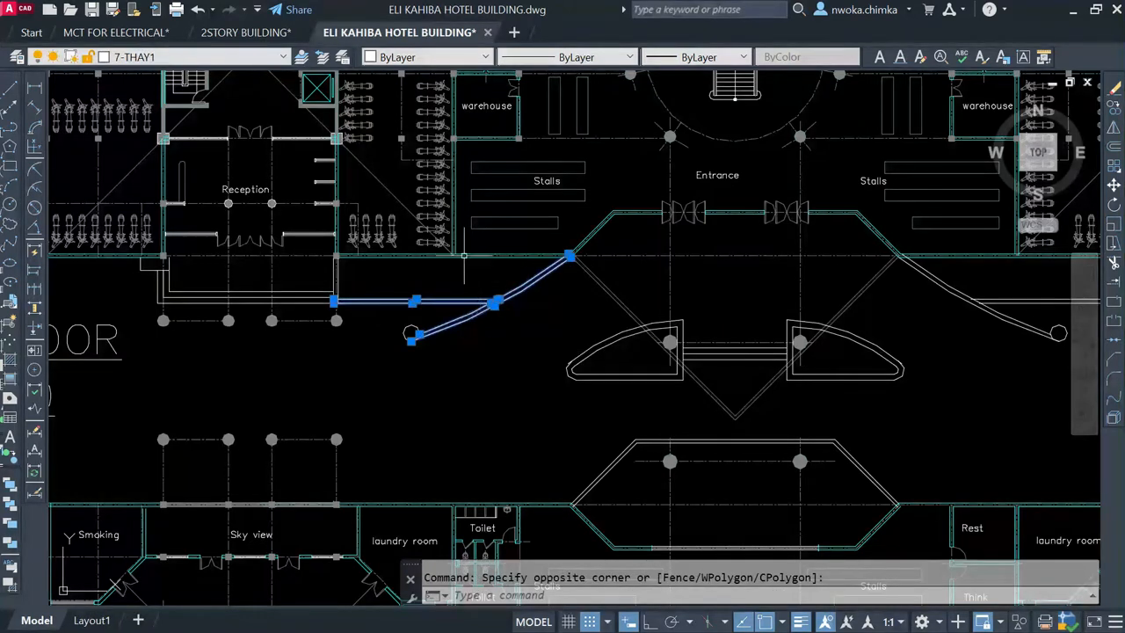
scroll(469, 290, "up", 3)
key("Escape")
scroll(460, 264, "up", 4)
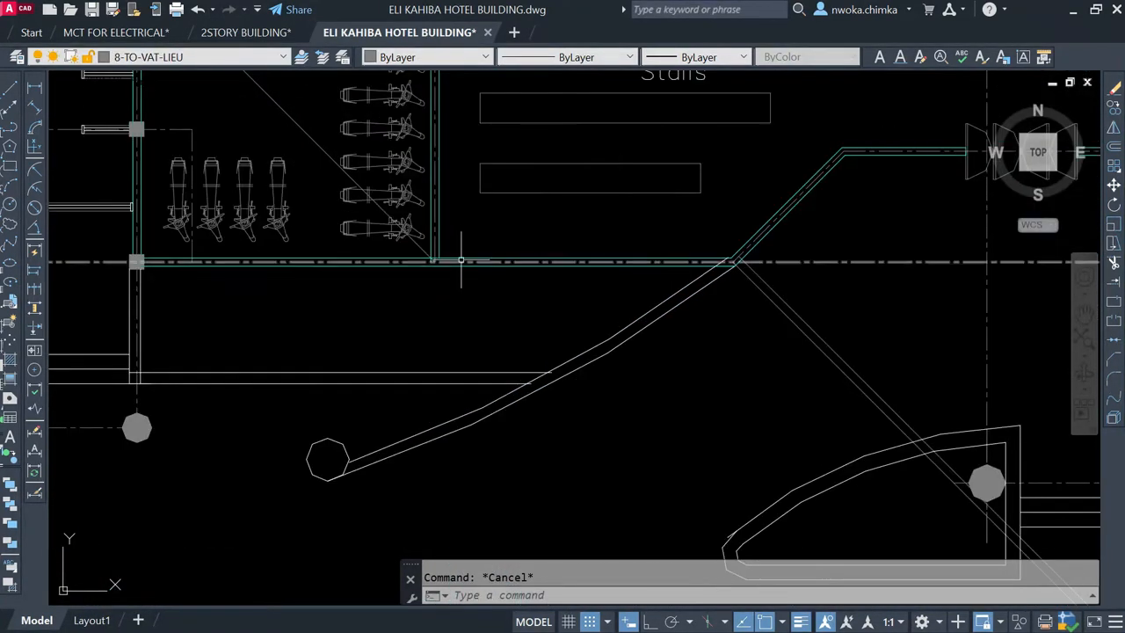
Step: Highlight the straight outer wall between the reception and the entrance on the ground floor plan, and clear the selection
left_click(461, 262)
scroll(502, 300, "down", 4)
scroll(502, 300, "down", 5)
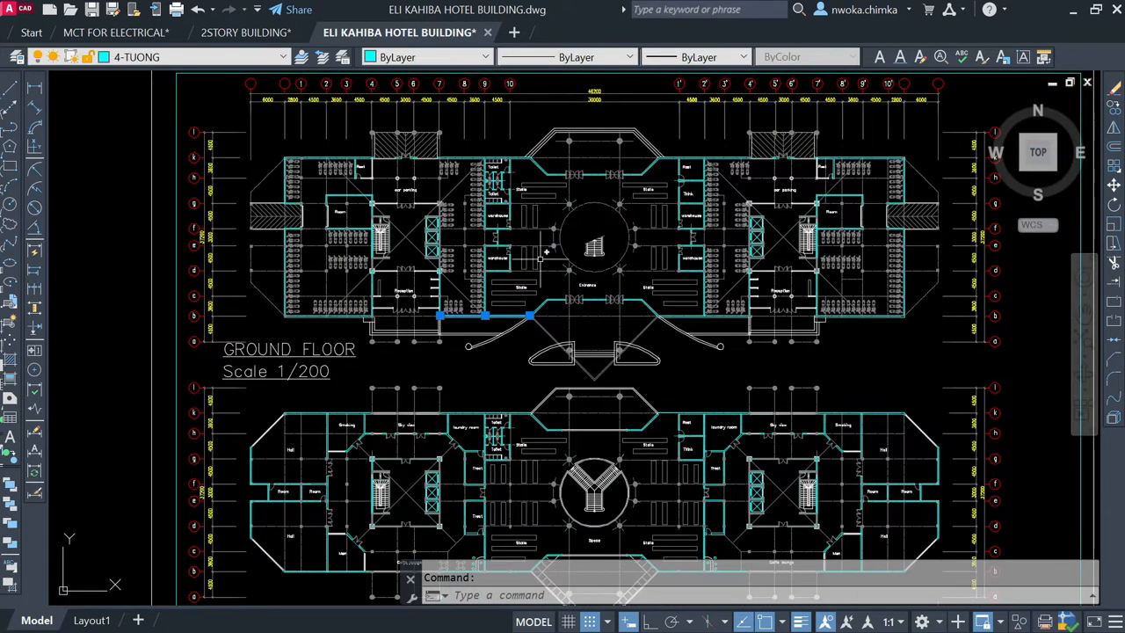
scroll(484, 313, "up", 2)
key("Escape")
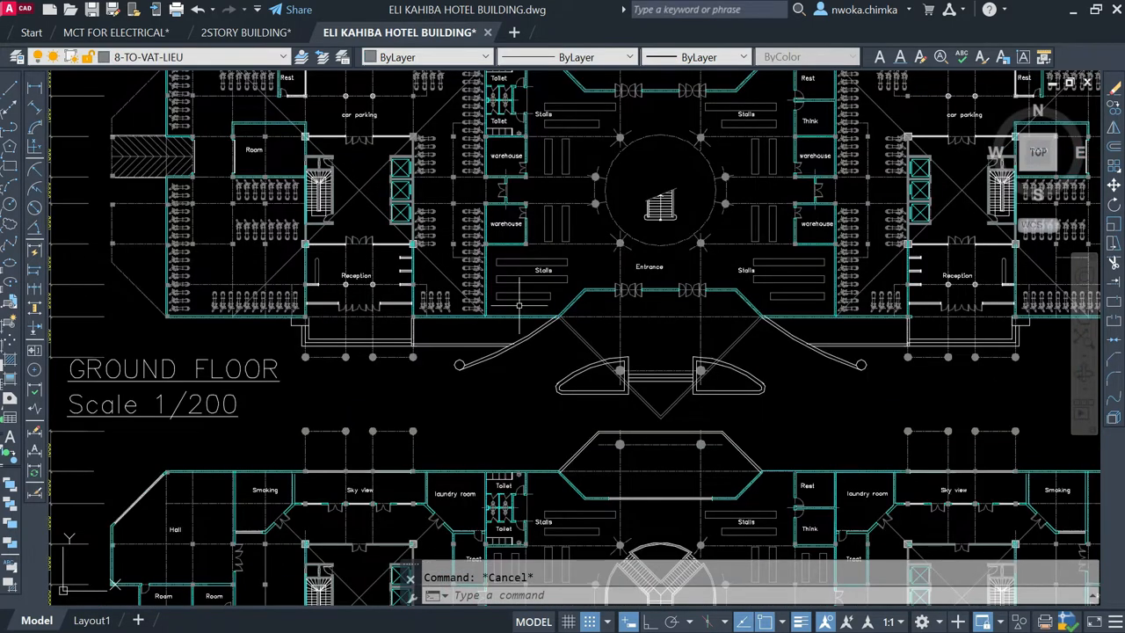
Step: Highlight the curved planter outline beside the entrance together with the adjoining curved wall, and clear the selection
scroll(531, 350, "up", 3)
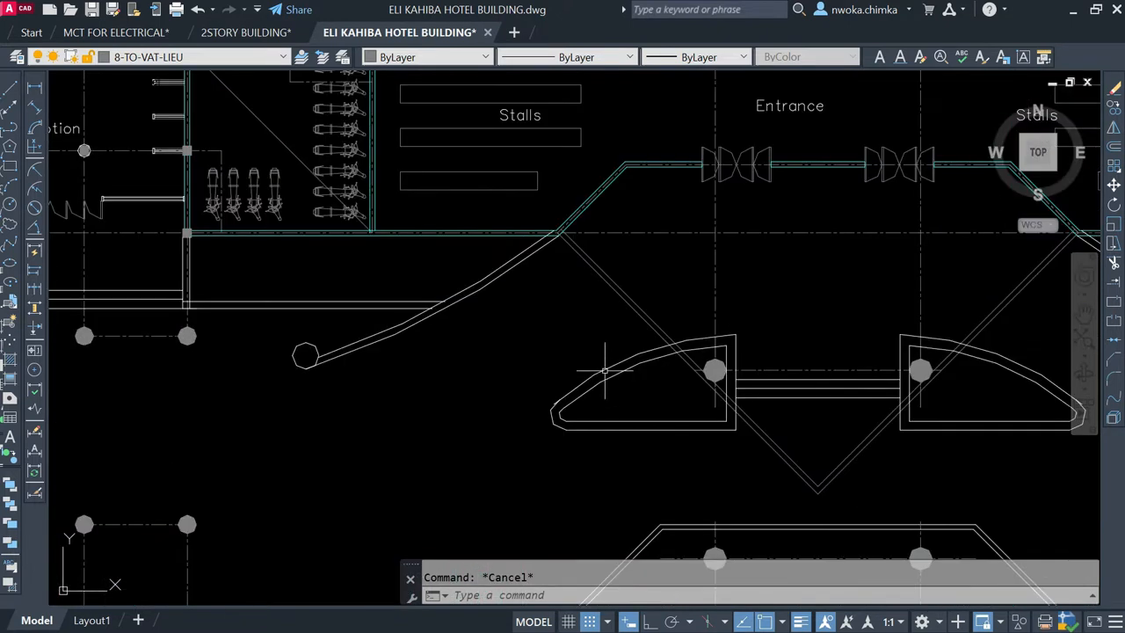
left_click(610, 344)
left_click(497, 428)
left_click(504, 326)
left_click(403, 287)
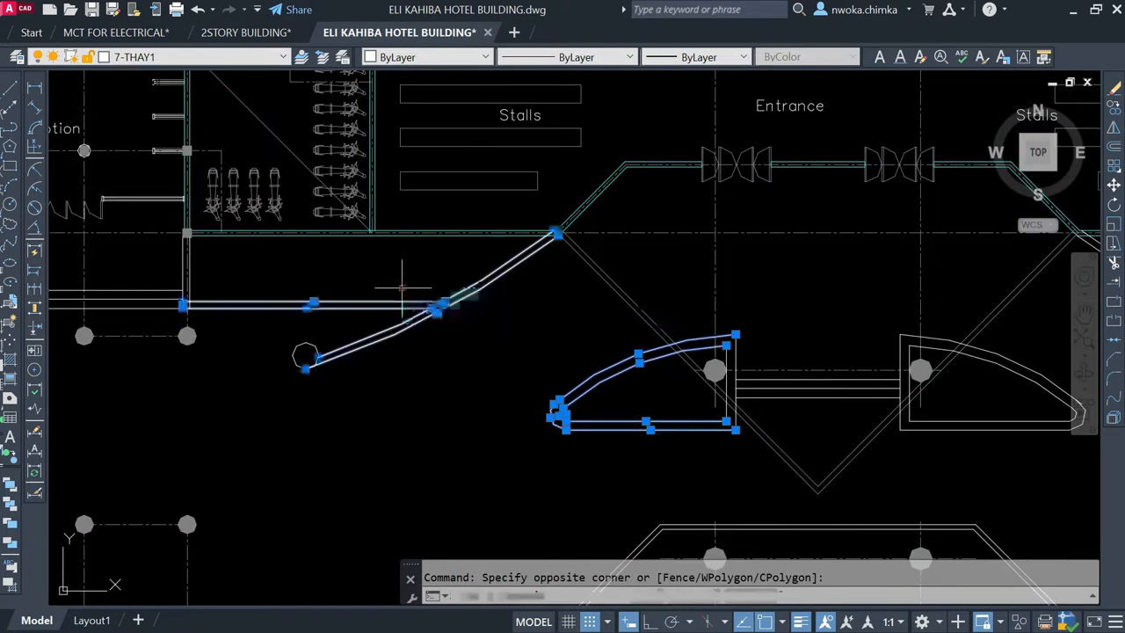
key("Escape")
Step: Highlight the junction of the curved wall and the straight double line beside the ground floor entrance, and clear the selection
left_click(455, 307)
left_click(425, 281)
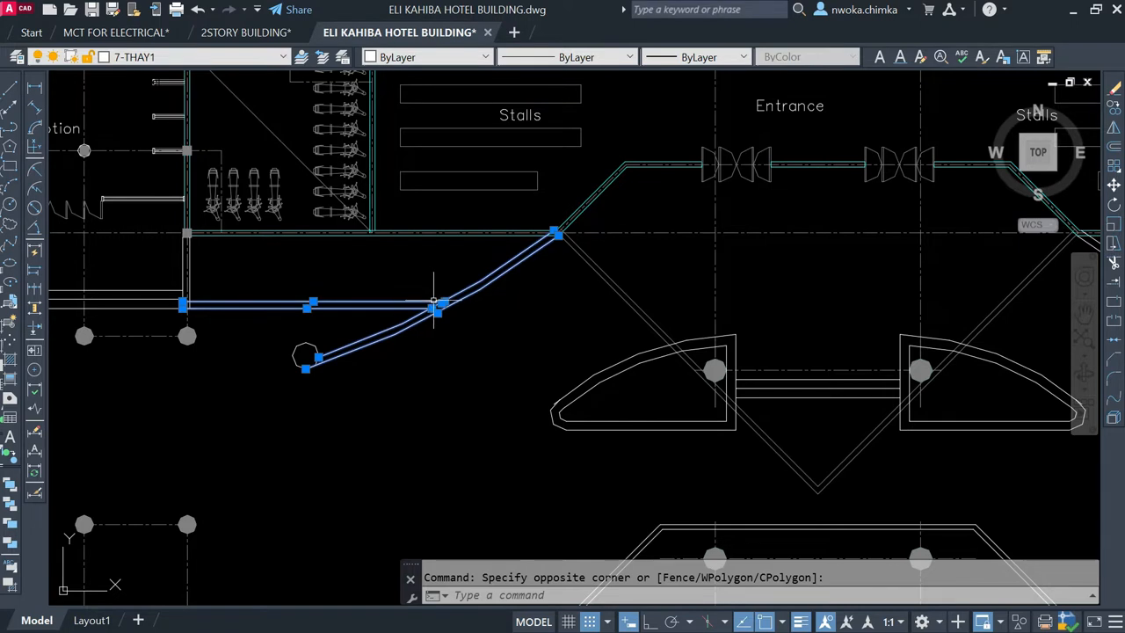
key("Escape")
left_click(452, 272)
left_click(409, 337)
key("Escape")
Step: Highlight the inner lines at the tip of the first floor's V-shaped front projection, inspect its outline, and clear the selection
scroll(452, 301, "down", 6)
middle_click_drag(623, 378, 594, 254)
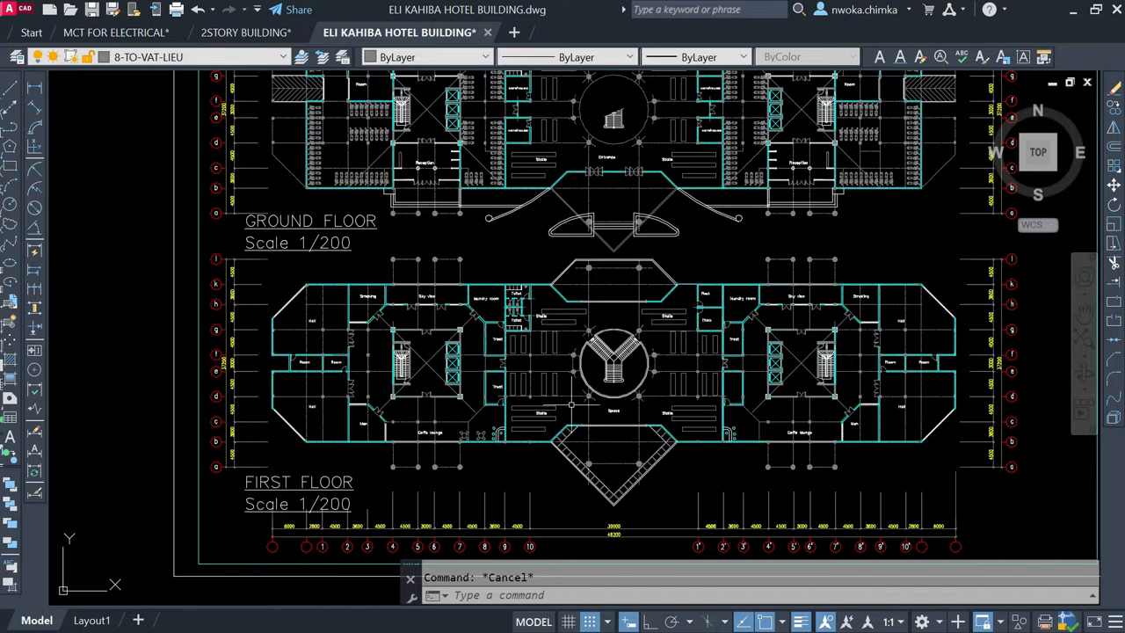
scroll(615, 493, "up", 6)
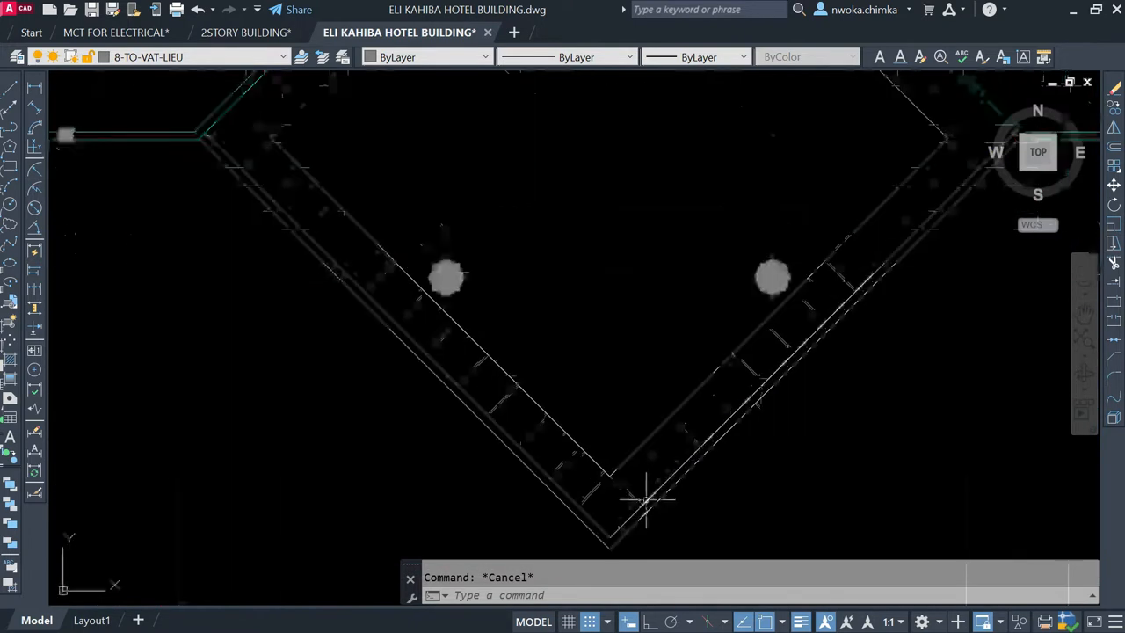
left_click(641, 318)
left_click(585, 403)
scroll(593, 422, "down", 4)
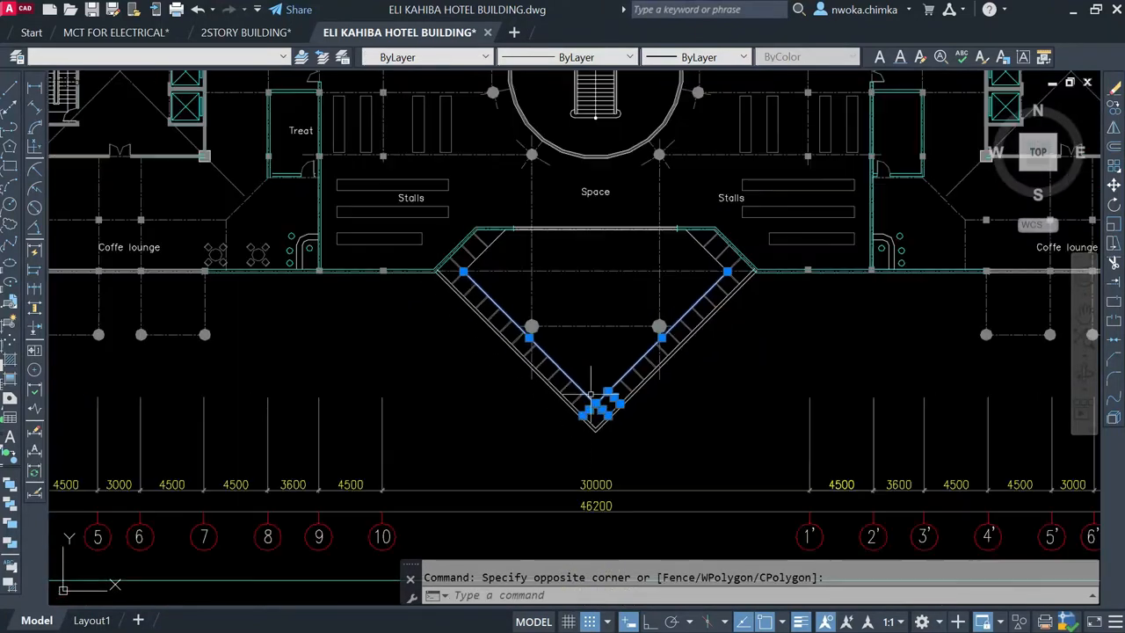
scroll(494, 334, "up", 2)
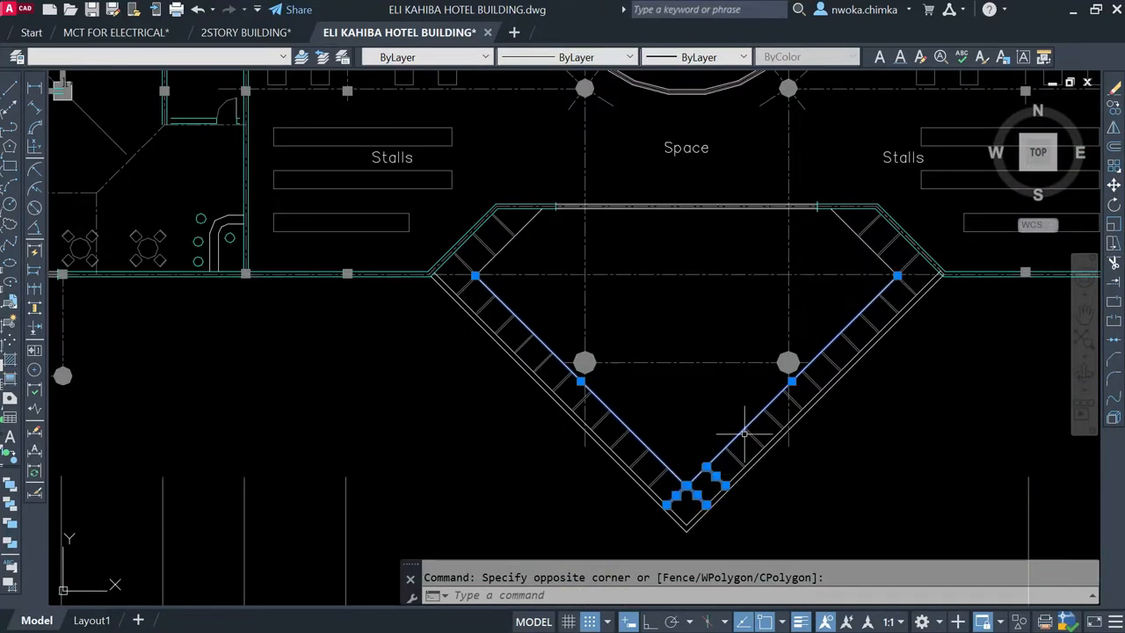
key("Escape")
Step: Examine the Y-shaped staircase and its railings at the podium in the two-tower elevation
scroll(745, 432, "down", 10)
scroll(619, 432, "down", 2)
scroll(553, 240, "up", 8)
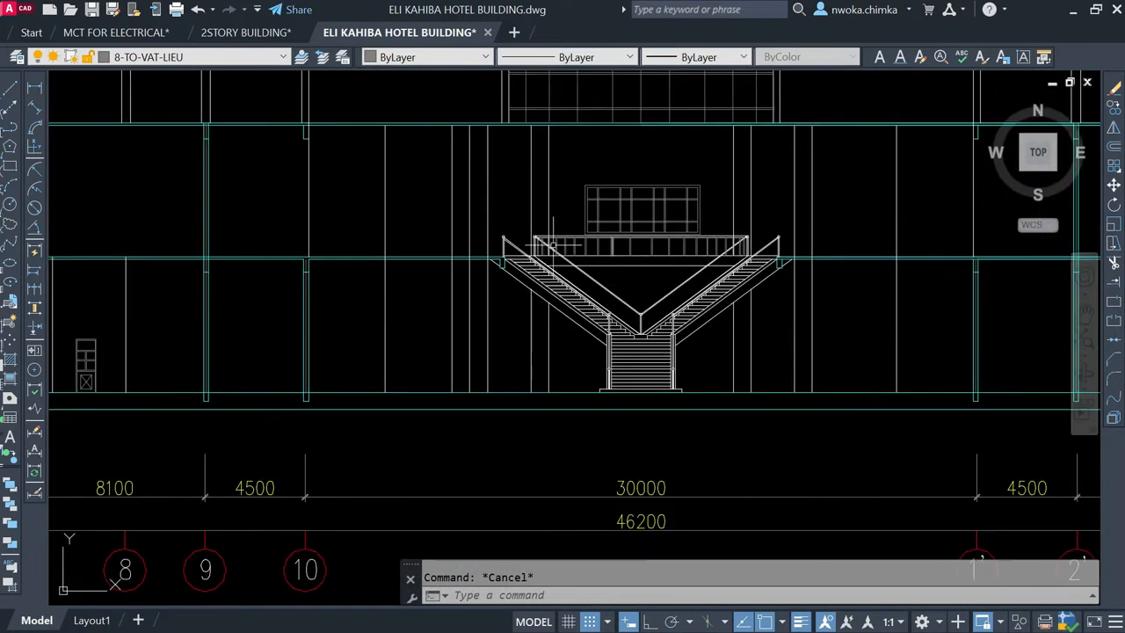
scroll(549, 253, "up", 2)
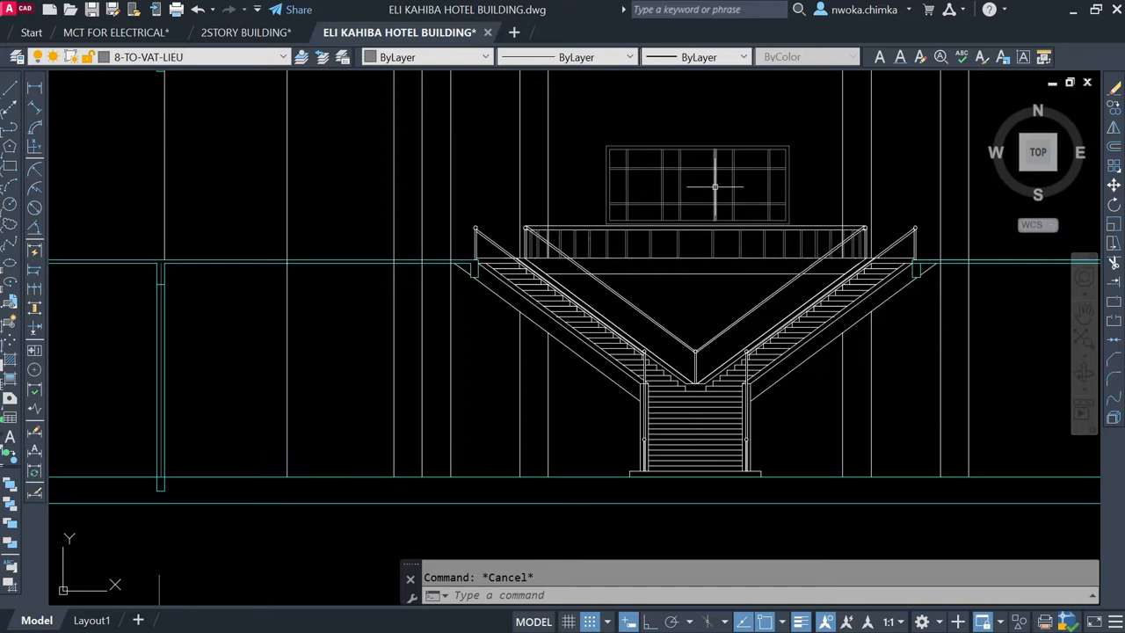
scroll(615, 170, "down", 2)
scroll(641, 189, "down", 2)
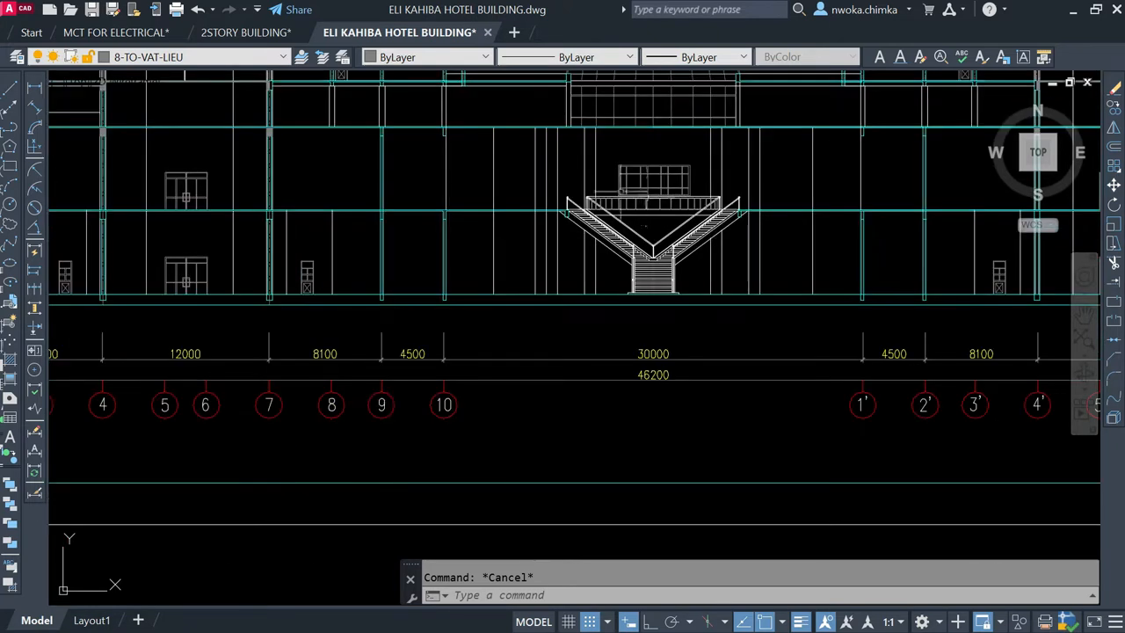
Step: Inspect the stair flights, landing railing and window above the central staircase up close in the elevation
scroll(642, 221, "up", 2)
scroll(603, 206, "up", 2)
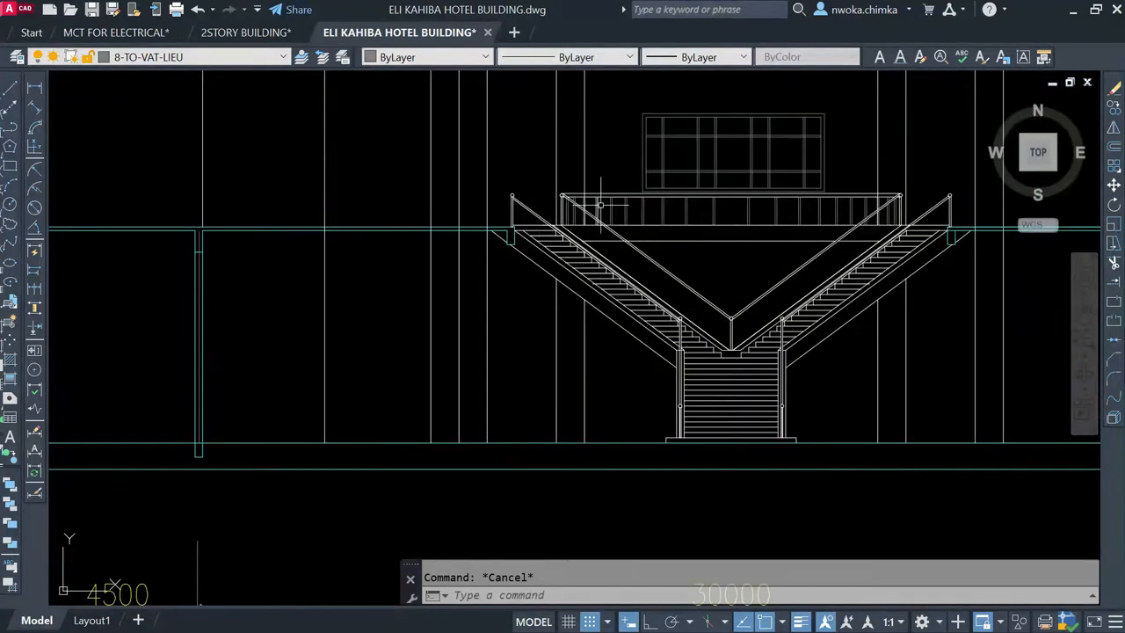
scroll(602, 205, "up", 3)
scroll(668, 351, "down", 3)
scroll(680, 401, "up", 1)
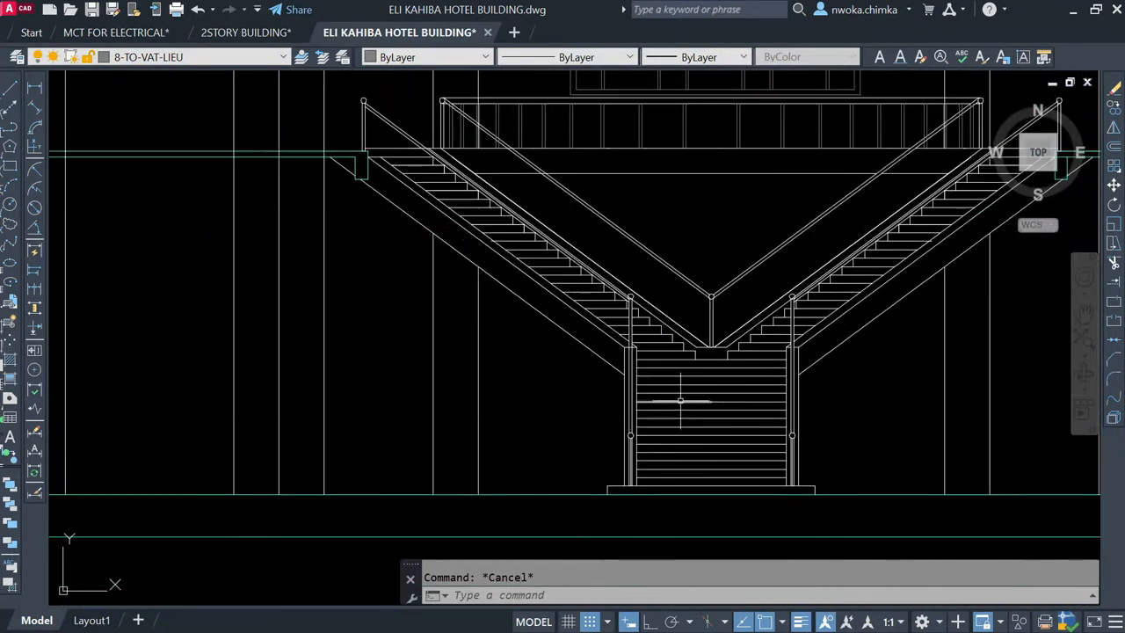
middle_click_drag(458, 189, 501, 354)
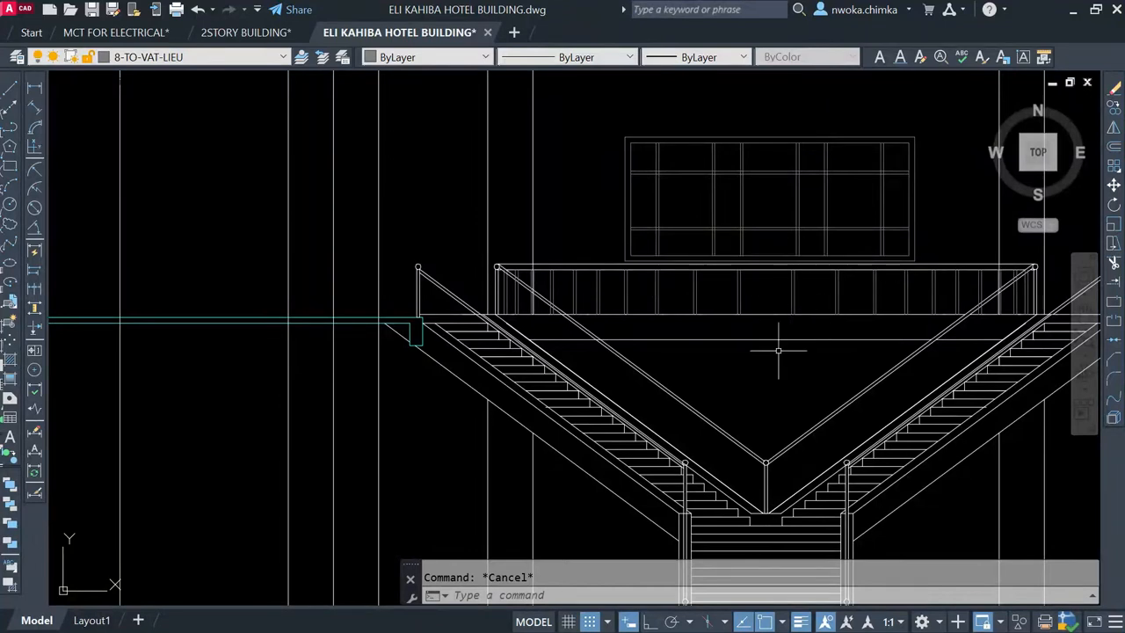
scroll(762, 378, "down", 10)
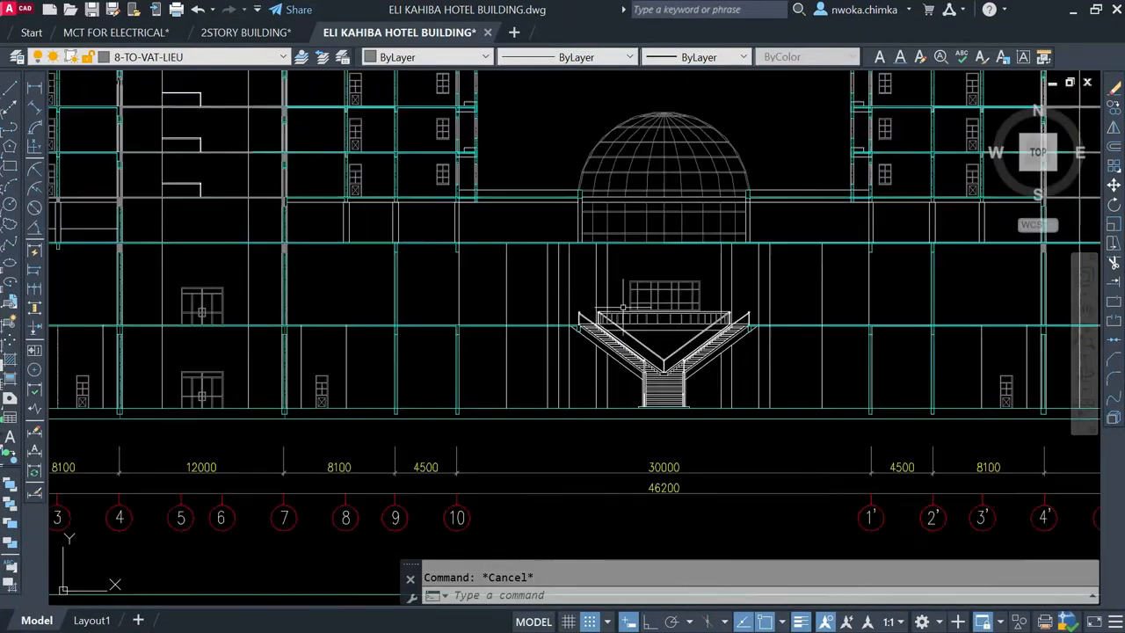
Step: Examine the taller tower's lower storeys, its side balconies and the columns linking it to the podium roof
middle_click_drag(858, 270, 745, 258)
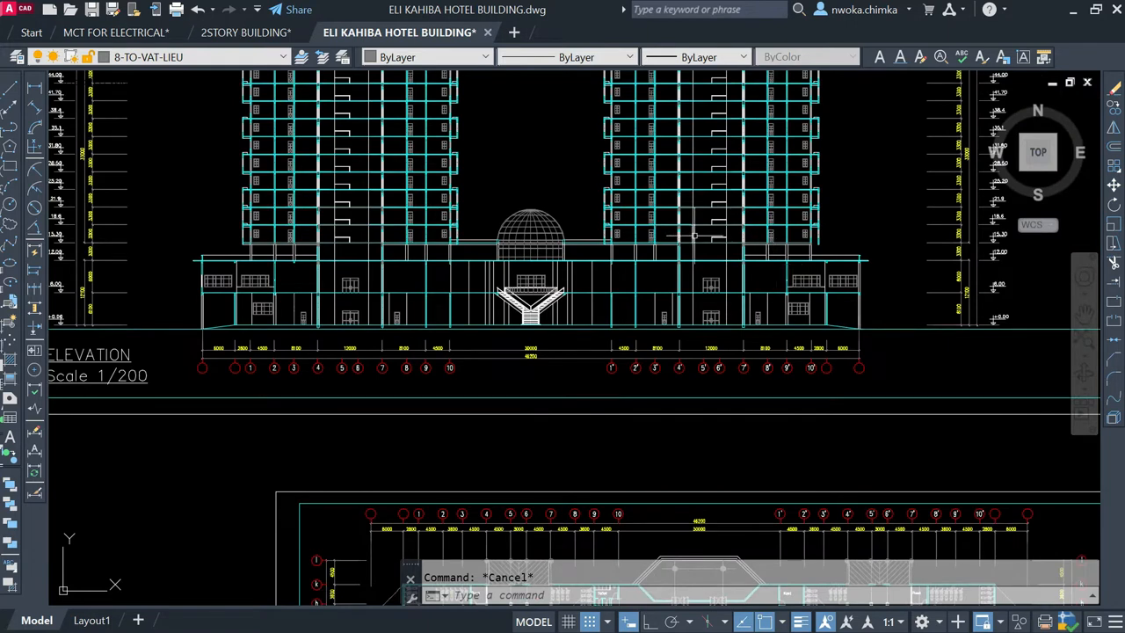
scroll(355, 213, "up", 6)
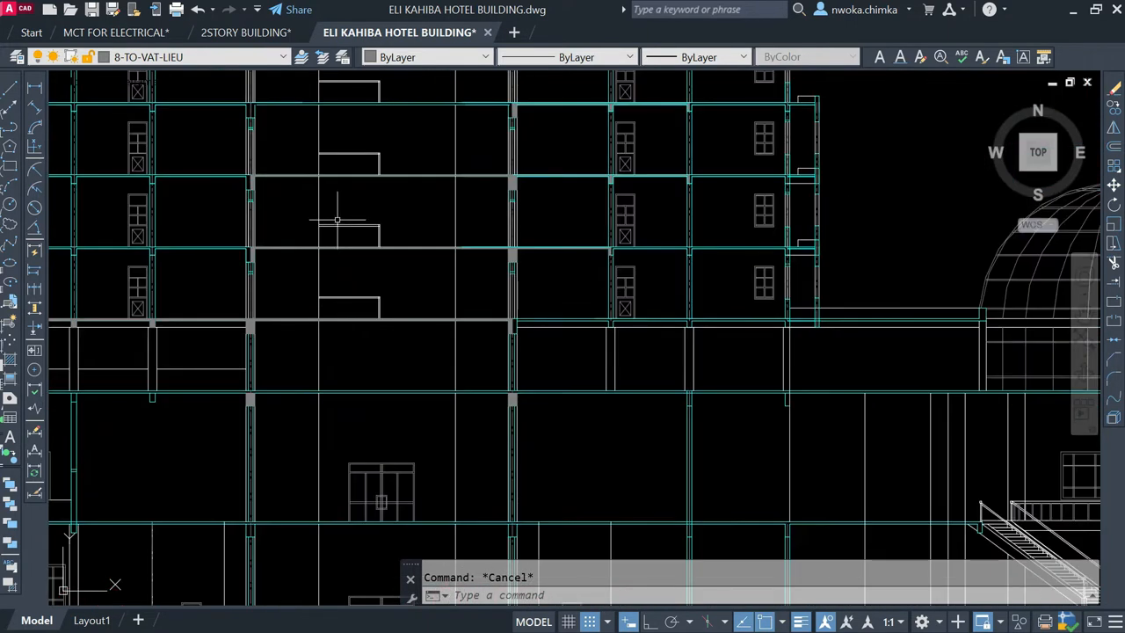
scroll(337, 221, "down", 2)
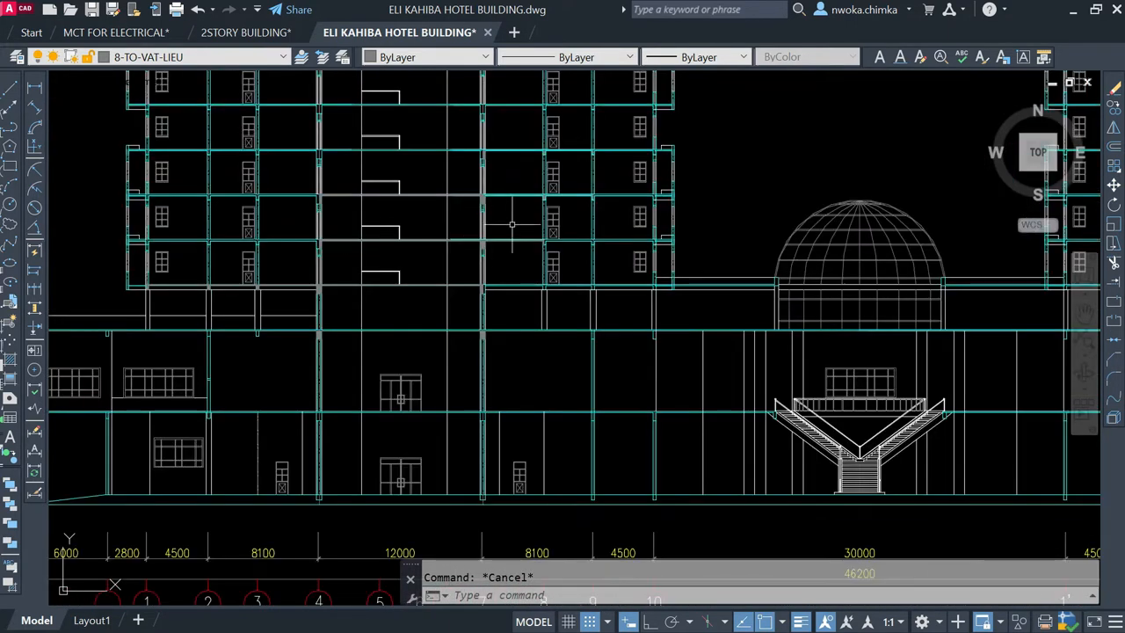
scroll(511, 225, "down", 2)
scroll(516, 322, "up", 5)
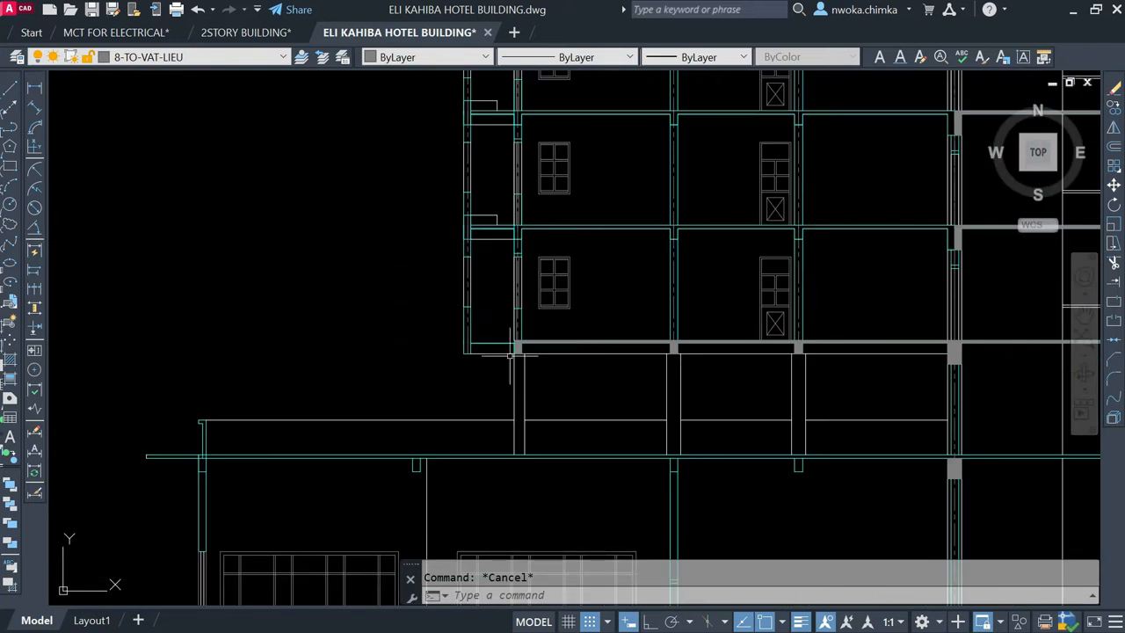
scroll(475, 339, "down", 3)
scroll(457, 354, "up", 1)
scroll(456, 264, "up", 1)
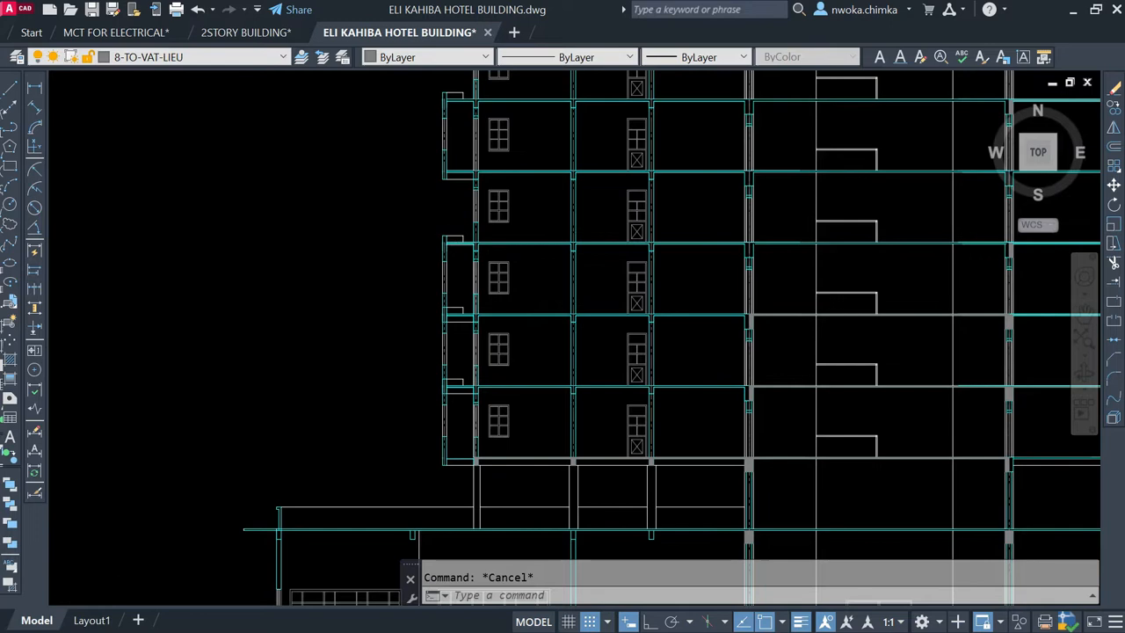
scroll(453, 251, "down", 3)
middle_click_drag(457, 251, 463, 464)
middle_click_drag(498, 220, 502, 255)
scroll(516, 254, "down", 2)
scroll(640, 239, "down", 5)
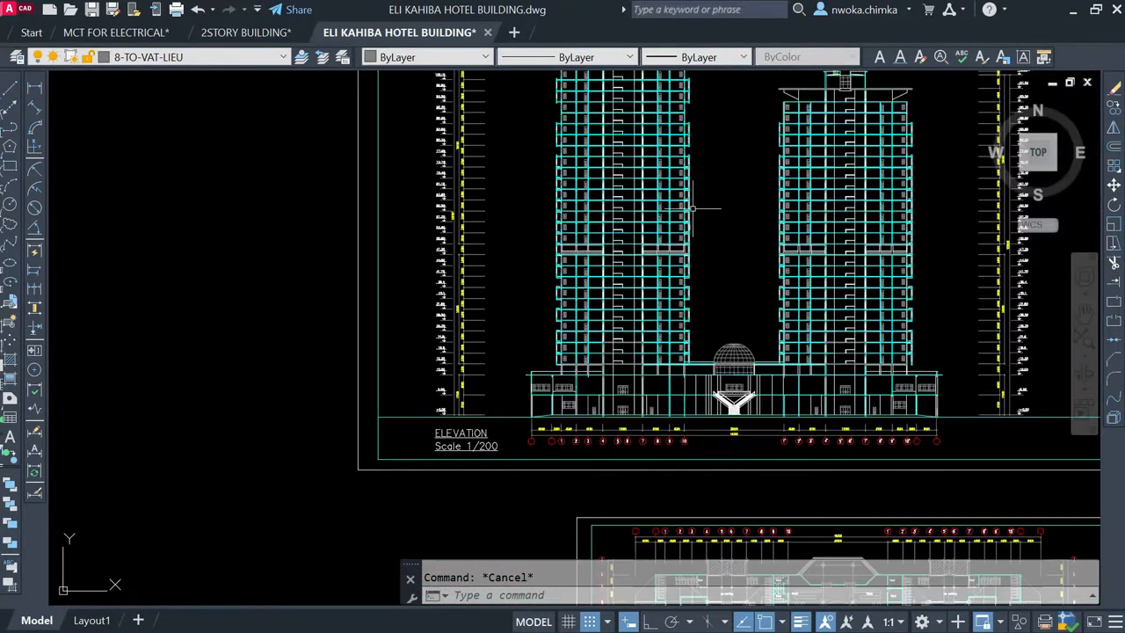
Step: Review the sheet containing the ground floor and first floor plans at scale 1/200
scroll(631, 205, "down", 3)
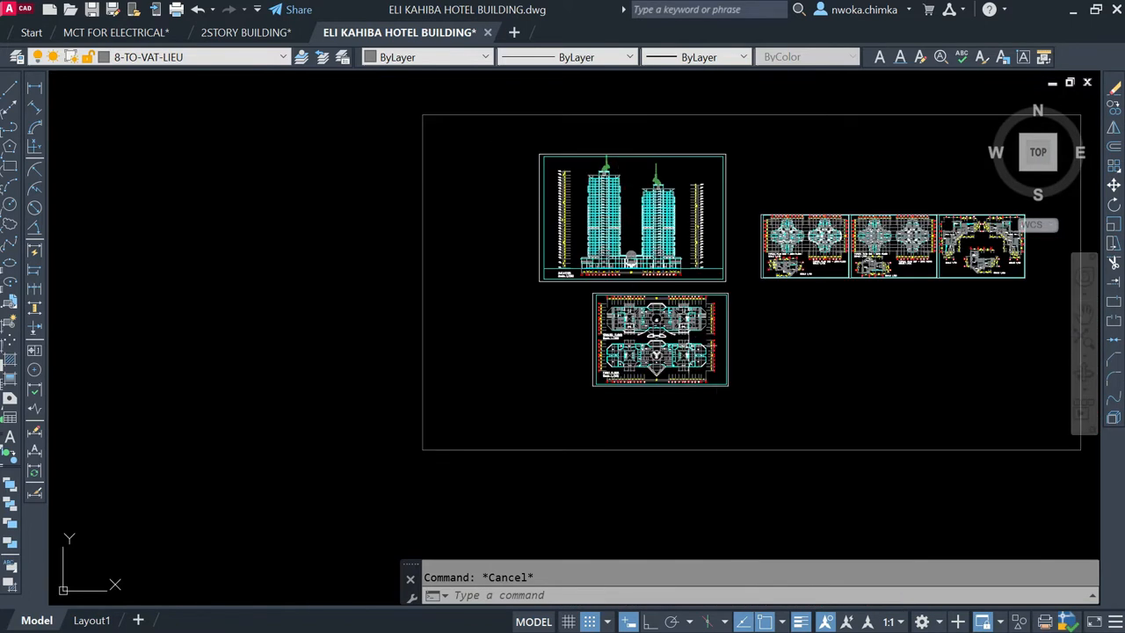
scroll(654, 334, "up", 6)
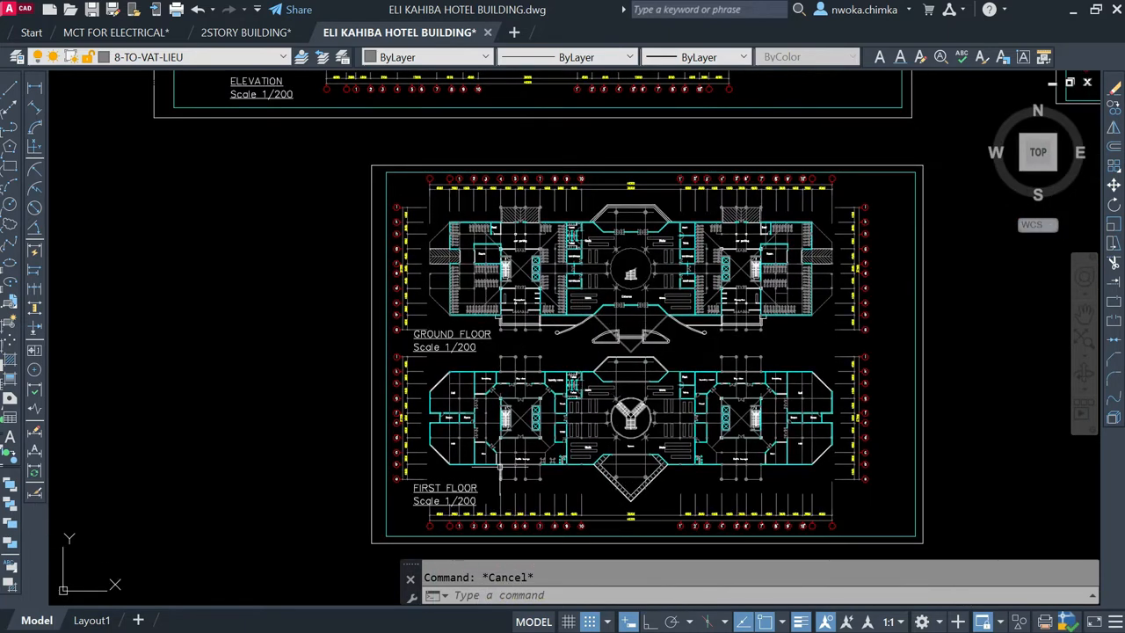
scroll(474, 343, "up", 3)
scroll(468, 293, "down", 2)
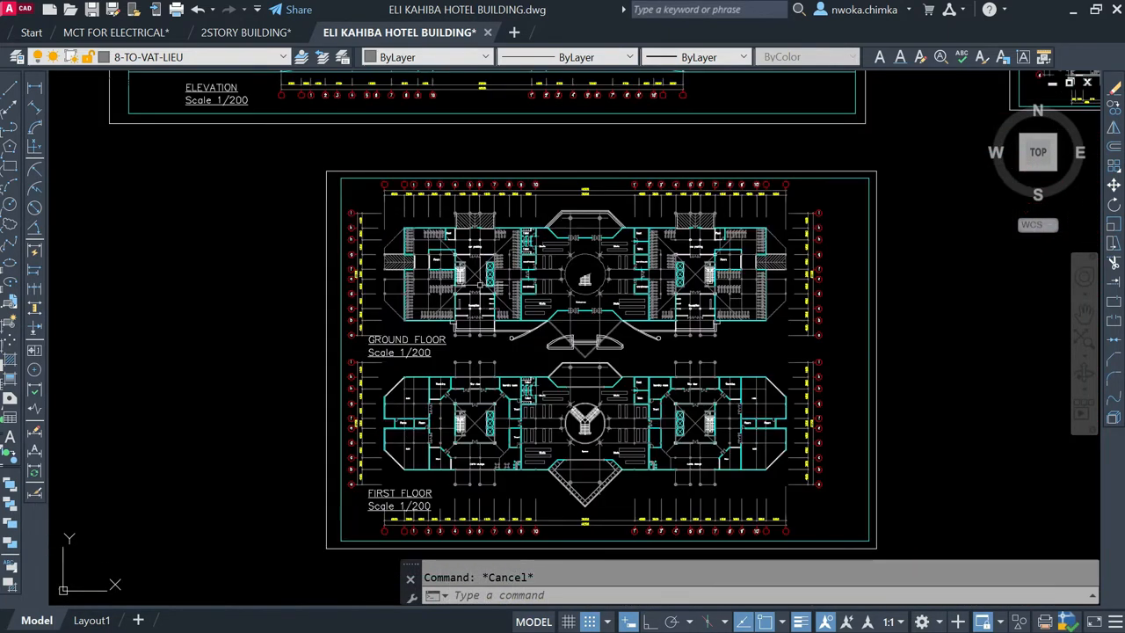
scroll(407, 476, "up", 2)
scroll(400, 475, "down", 4)
scroll(425, 312, "up", 2)
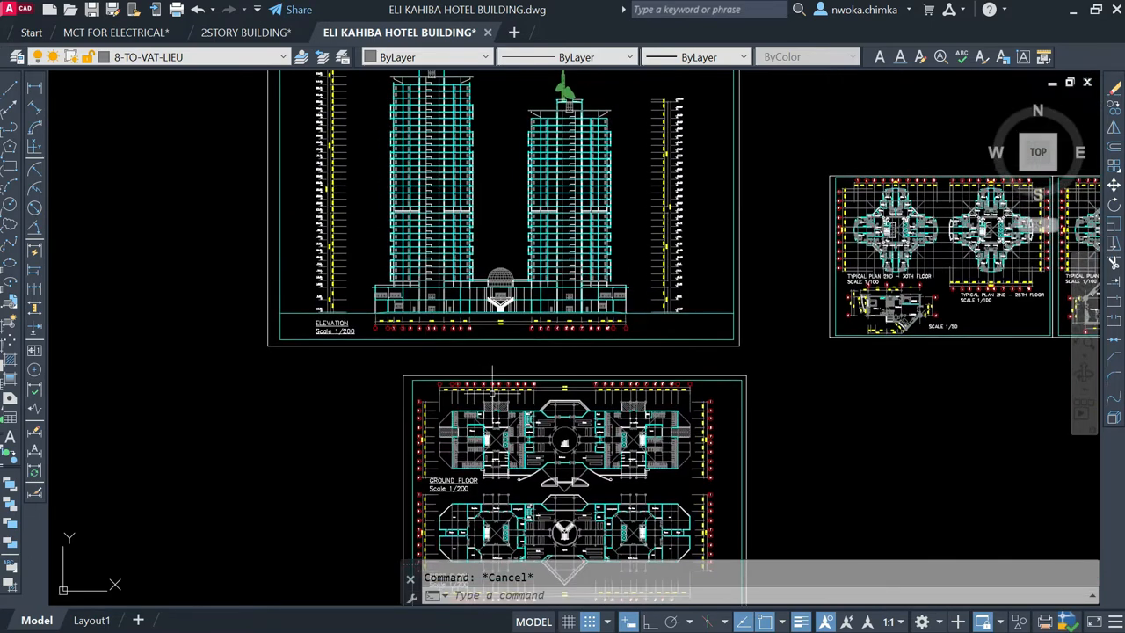
Step: Examine the two podium storeys and the grid dimensions at the base of the 1/200 elevation
scroll(426, 313, "up", 2)
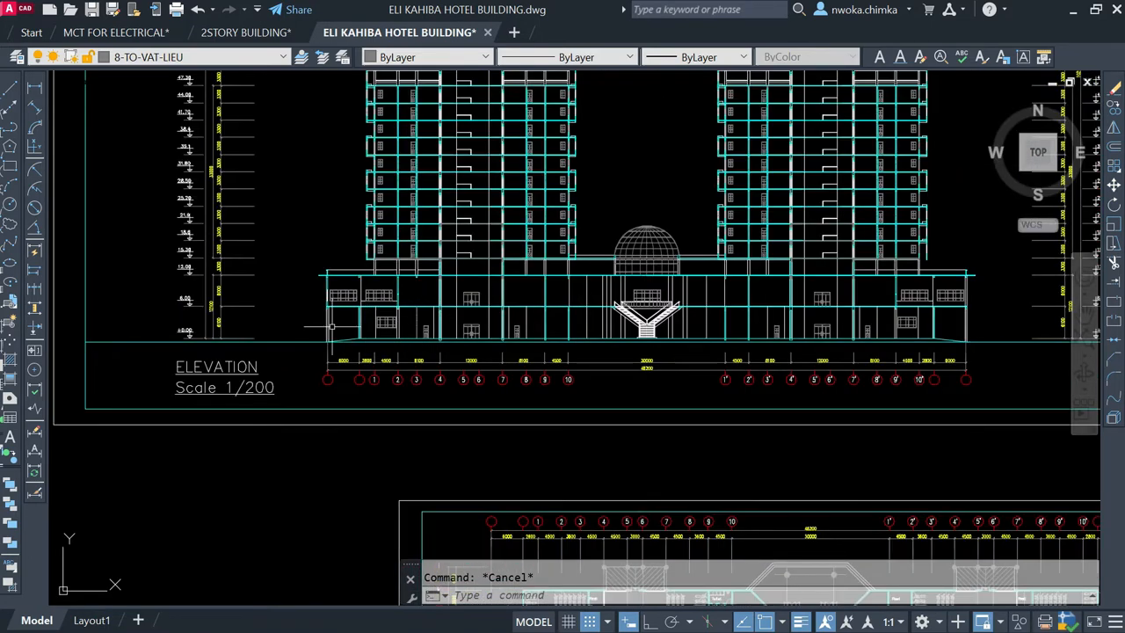
scroll(565, 324, "down", 2)
scroll(566, 323, "up", 1)
scroll(627, 396, "down", 6)
scroll(627, 395, "up", 4)
scroll(603, 356, "up", 2)
Step: Compare the ground floor and first floor plan layouts with the podium storeys in the elevation
middle_click_drag(625, 305, 394, 360)
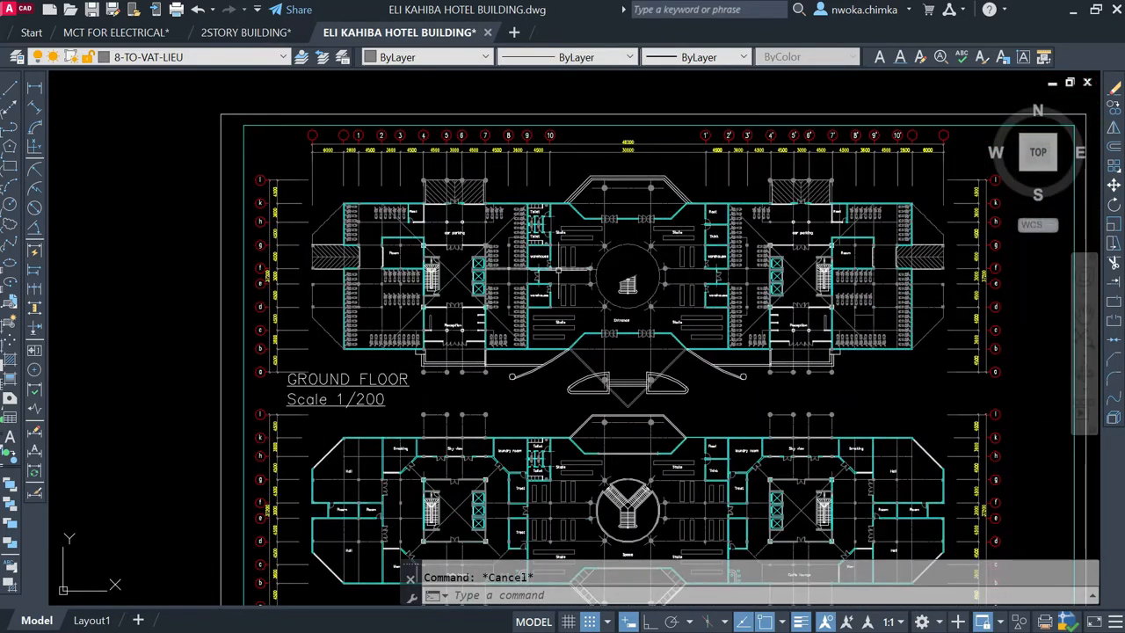
scroll(553, 280, "down", 6)
scroll(532, 347, "up", 6)
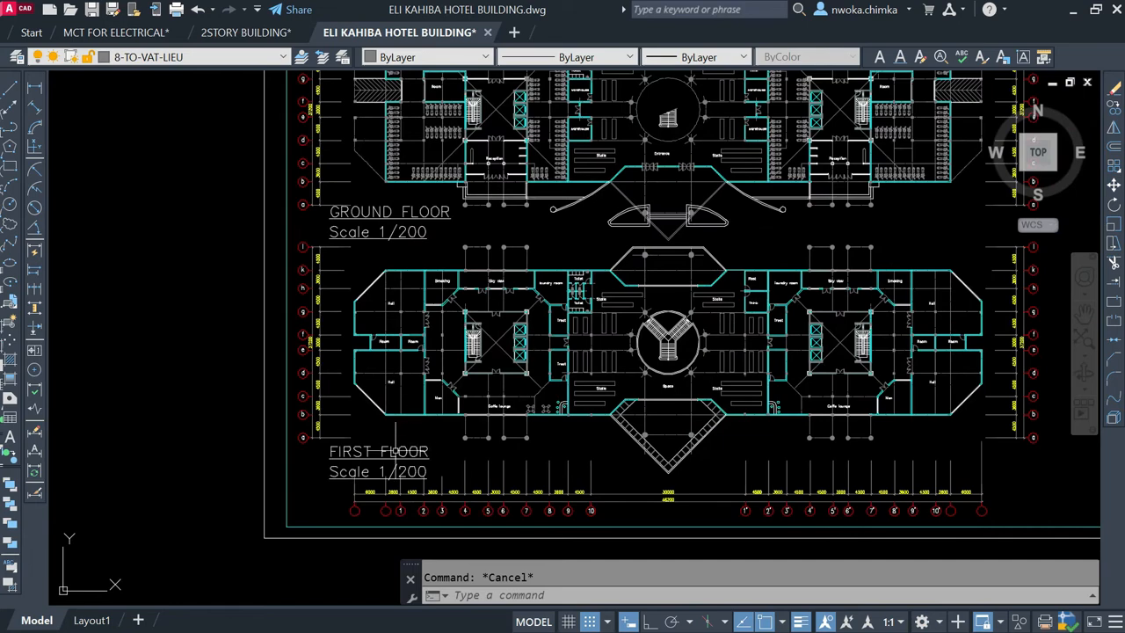
scroll(527, 414, "down", 6)
scroll(490, 363, "up", 4)
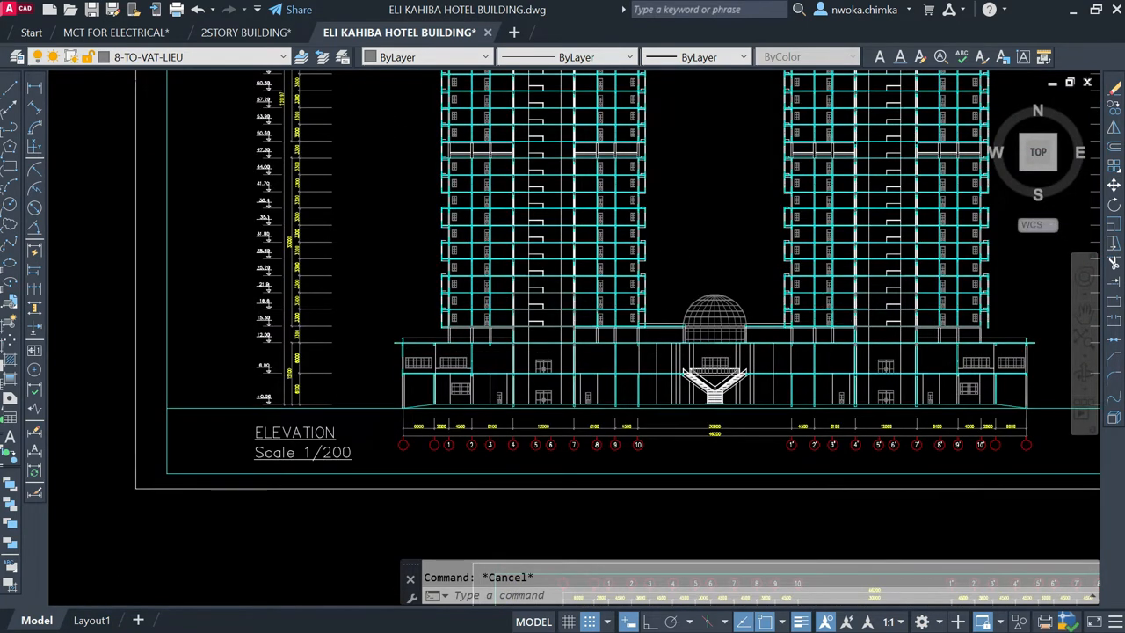
scroll(643, 245, "down", 4)
middle_click_drag(683, 404, 655, 233)
scroll(685, 384, "up", 3)
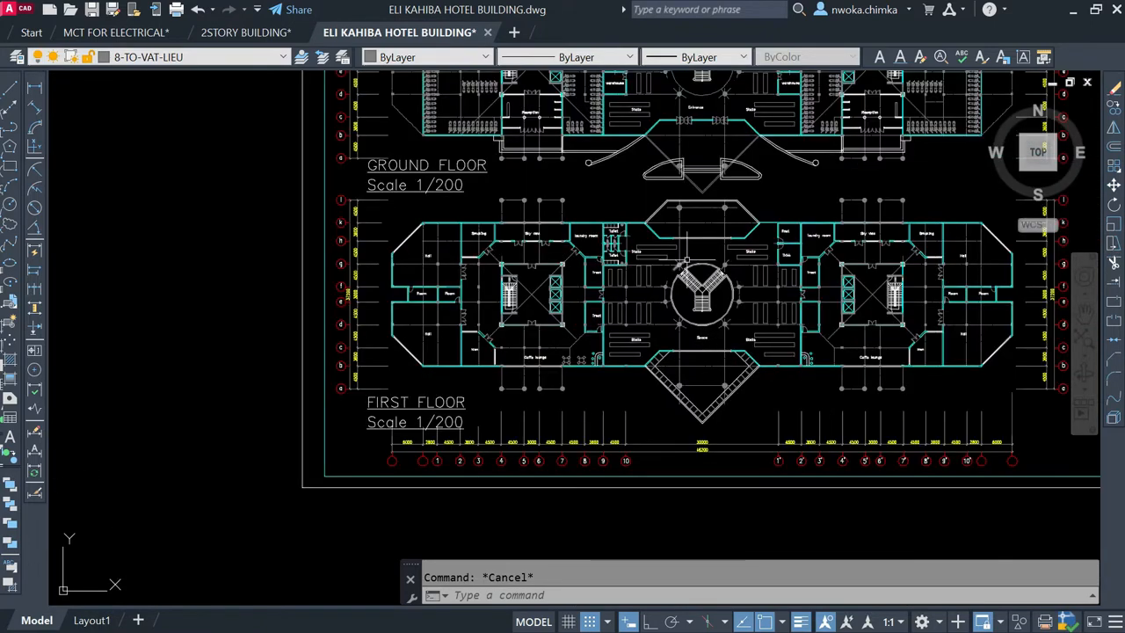
scroll(704, 260, "up", 2)
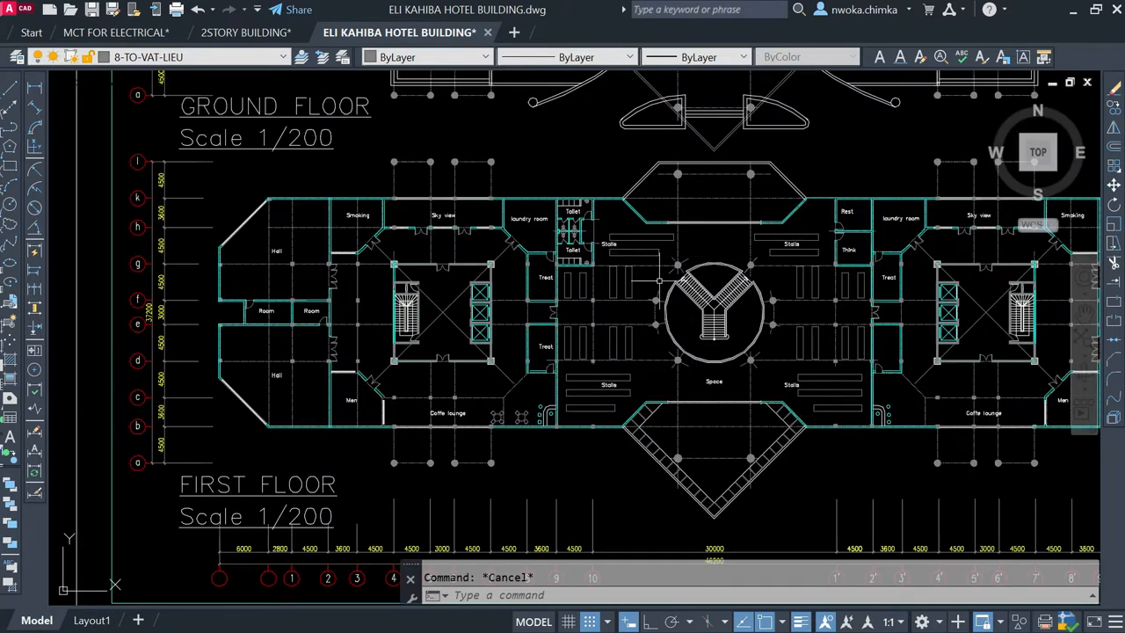
Step: Highlight the dome and its base above the central staircase in the elevation, and clear the selection
scroll(658, 303, "down", 4)
middle_click_drag(633, 106, 615, 207)
scroll(616, 207, "up", 4)
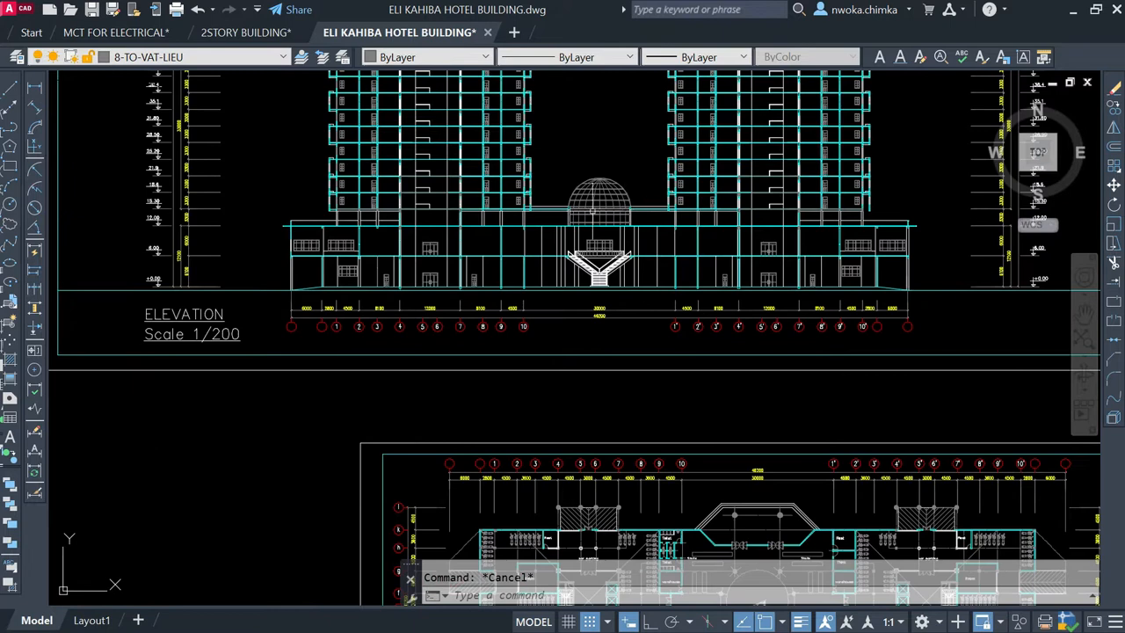
scroll(613, 186, "up", 3)
left_click(496, 110)
left_click(660, 262)
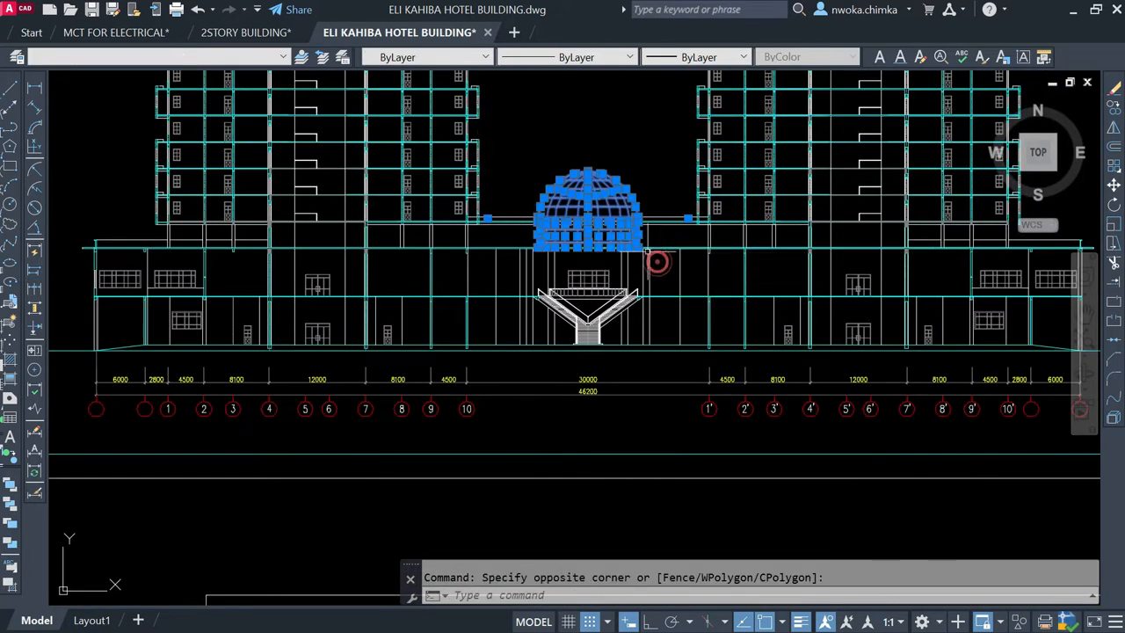
key("Escape")
Step: Examine the full two-tower elevation from the podium up to the rooftop masts
scroll(622, 293, "down", 5)
scroll(621, 292, "up", 1)
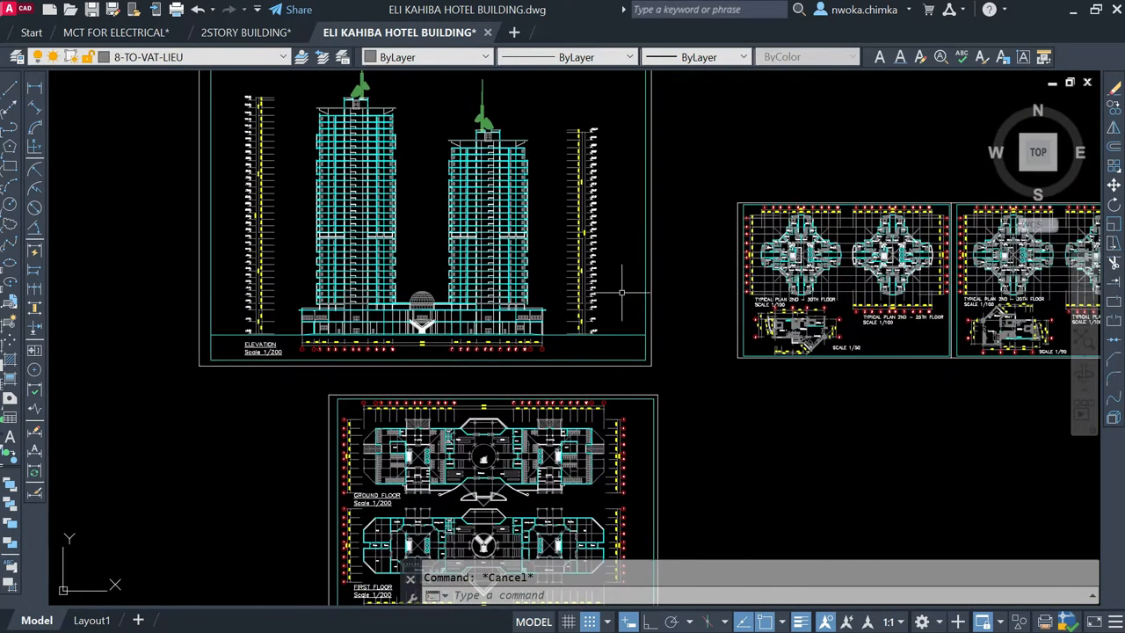
scroll(384, 309, "up", 3)
scroll(507, 361, "down", 3)
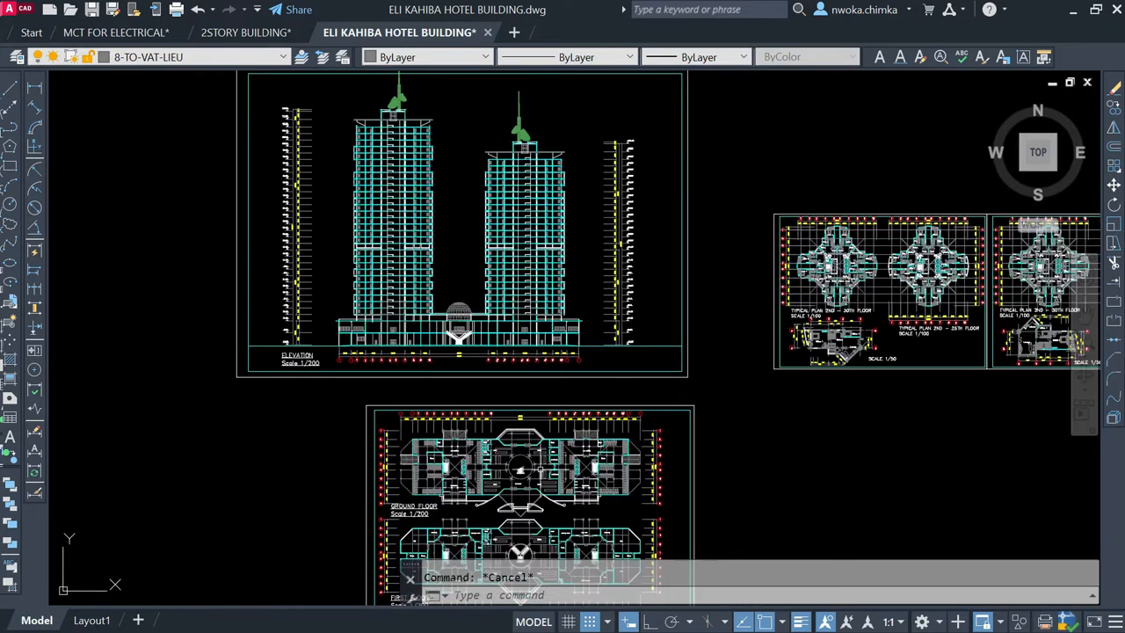
middle_click_drag(541, 469, 573, 409)
middle_click_drag(442, 246, 481, 386)
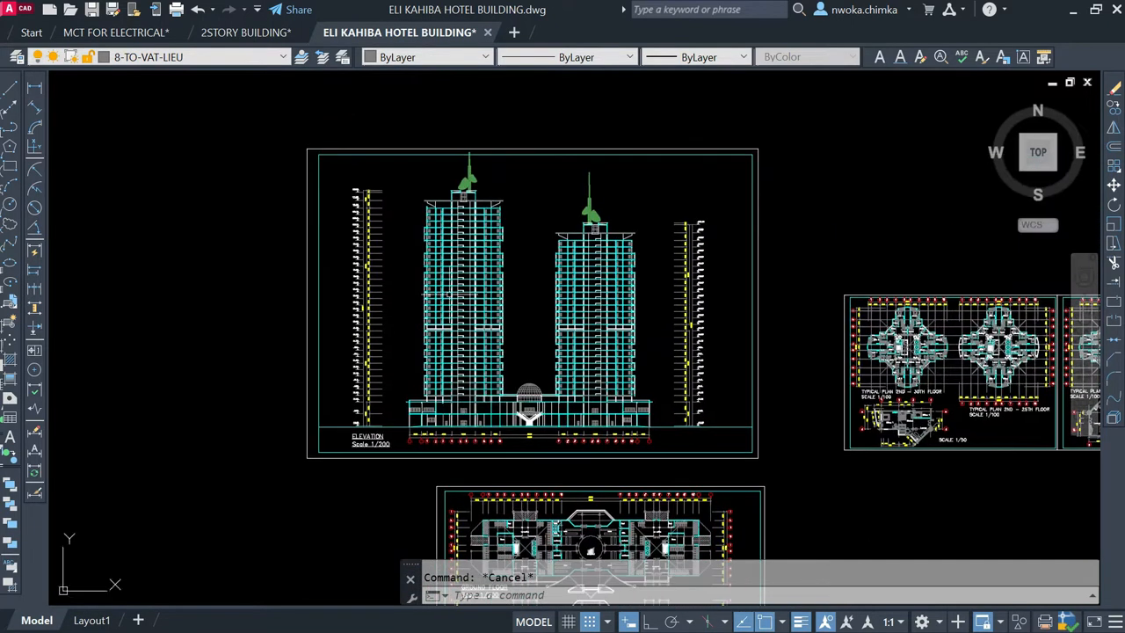
scroll(457, 222, "up", 2)
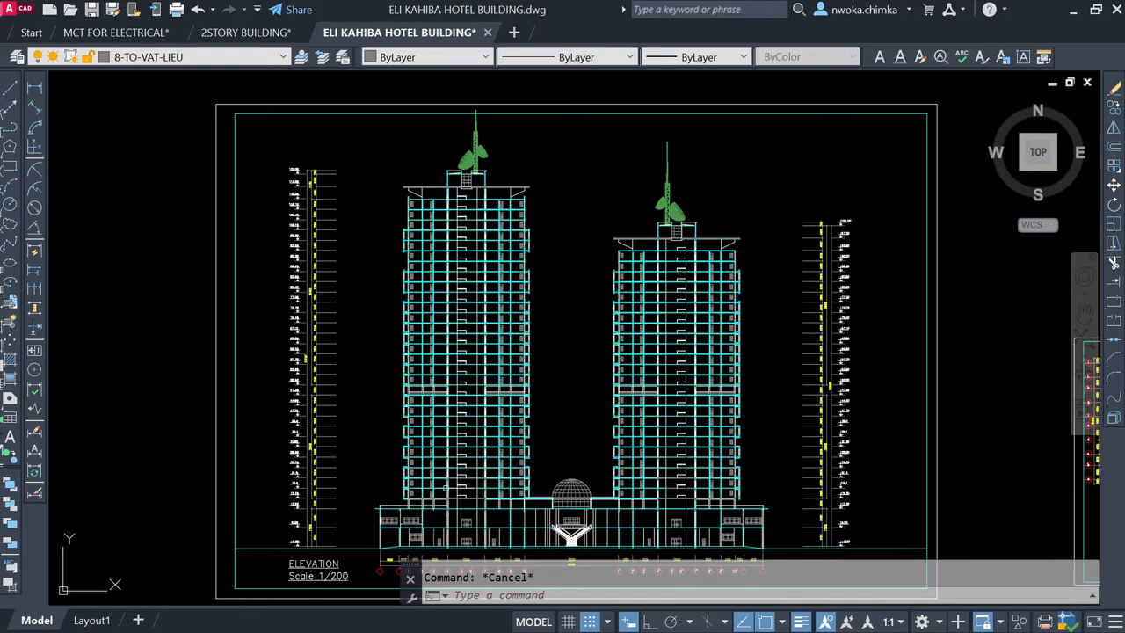
scroll(442, 233, "down", 3)
scroll(444, 255, "up", 5)
scroll(453, 246, "down", 5)
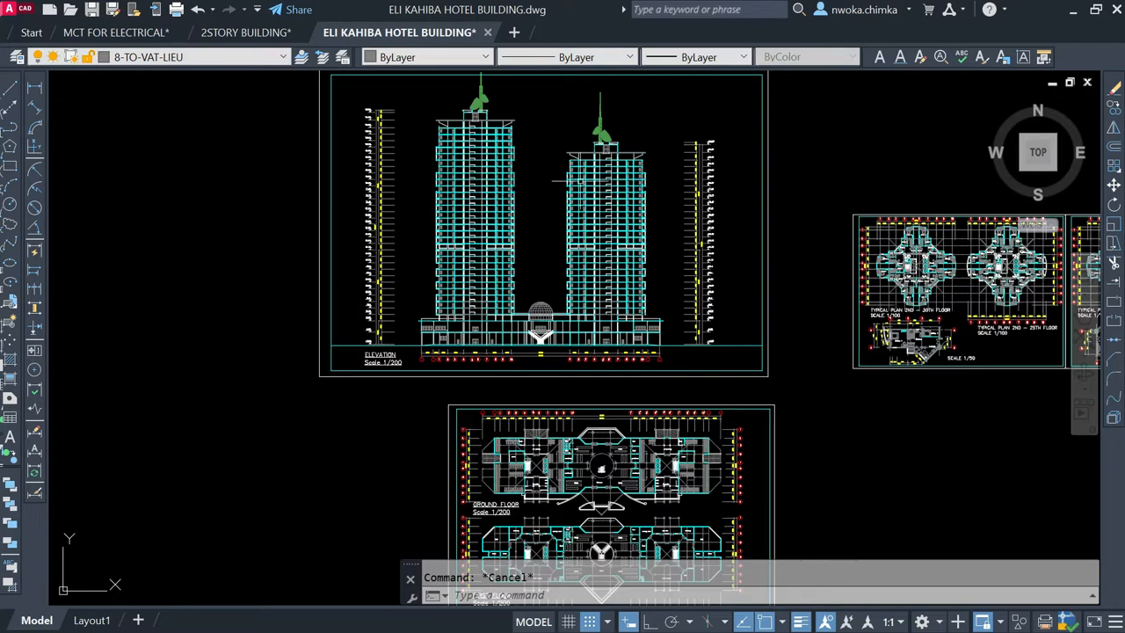
Step: Inspect the typical plan for the 2nd to 30th floor and its title at scale 1/100
middle_click_drag(682, 197, 375, 199)
scroll(589, 246, "up", 8)
scroll(607, 268, "down", 3)
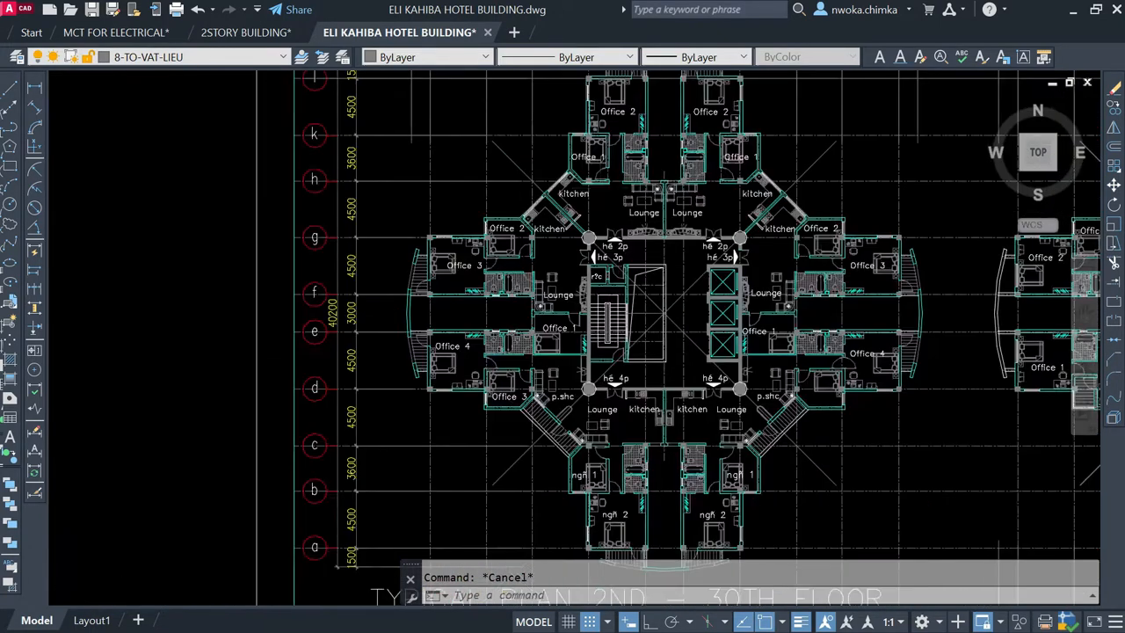
scroll(572, 466, "up", 5)
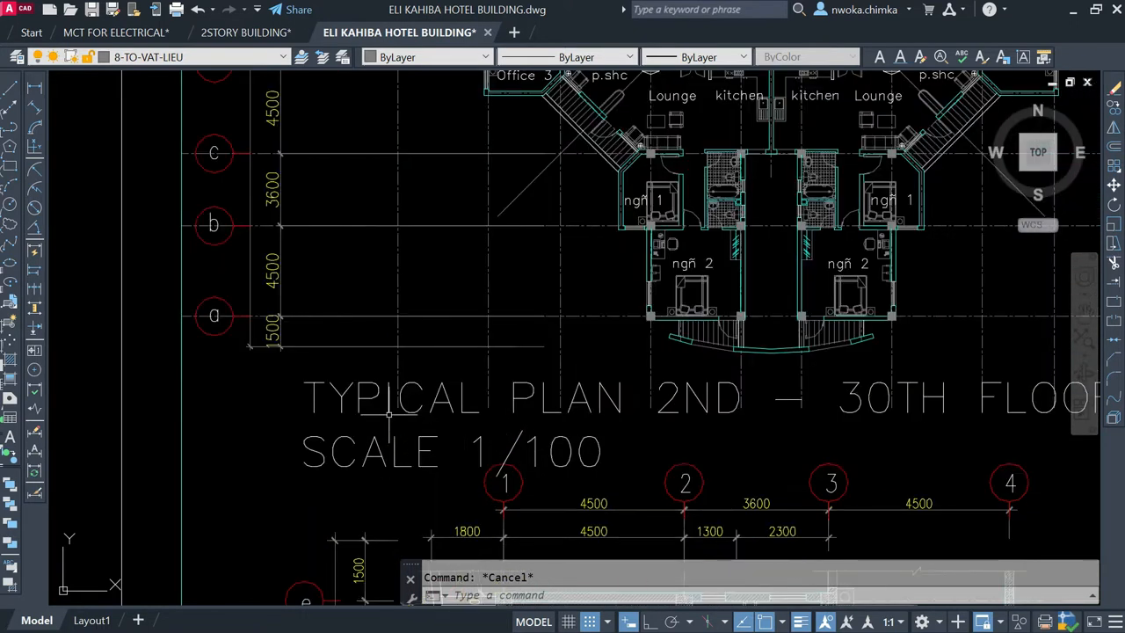
scroll(392, 410, "down", 2)
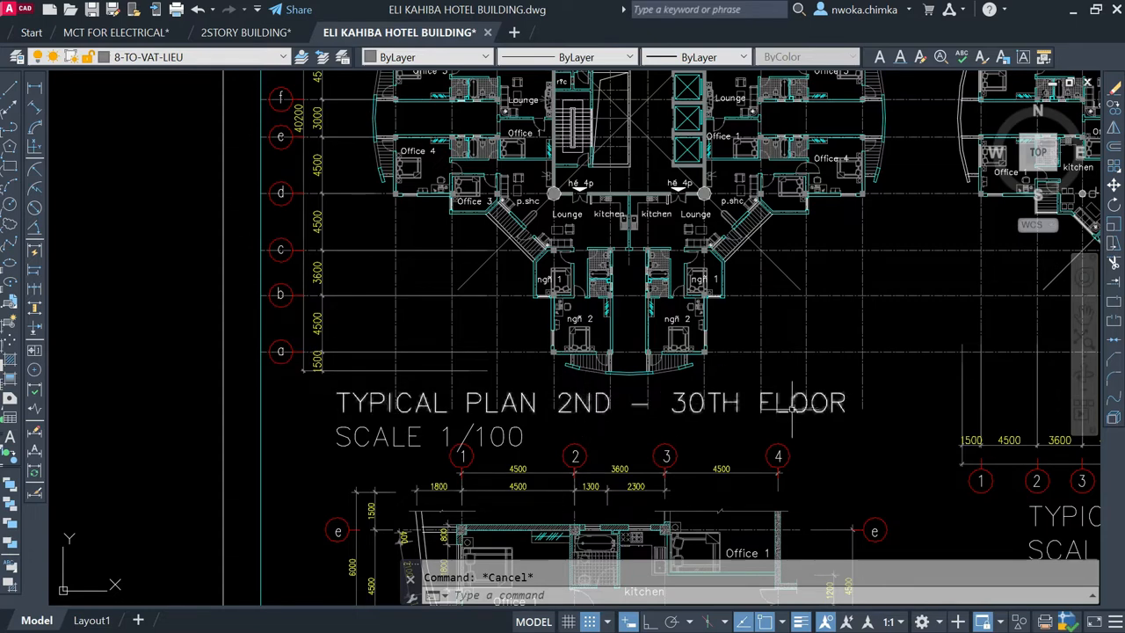
Step: Highlight the vertical members around grid lines 9 and 10 on the podium's ground storey in the elevation, and clear the selection
scroll(753, 297, "down", 6)
mouse_move(388, 398)
middle_mouse_down()
mouse_move(437, 372)
mouse_move(746, 294)
middle_mouse_up()
scroll(480, 227, "up", 4)
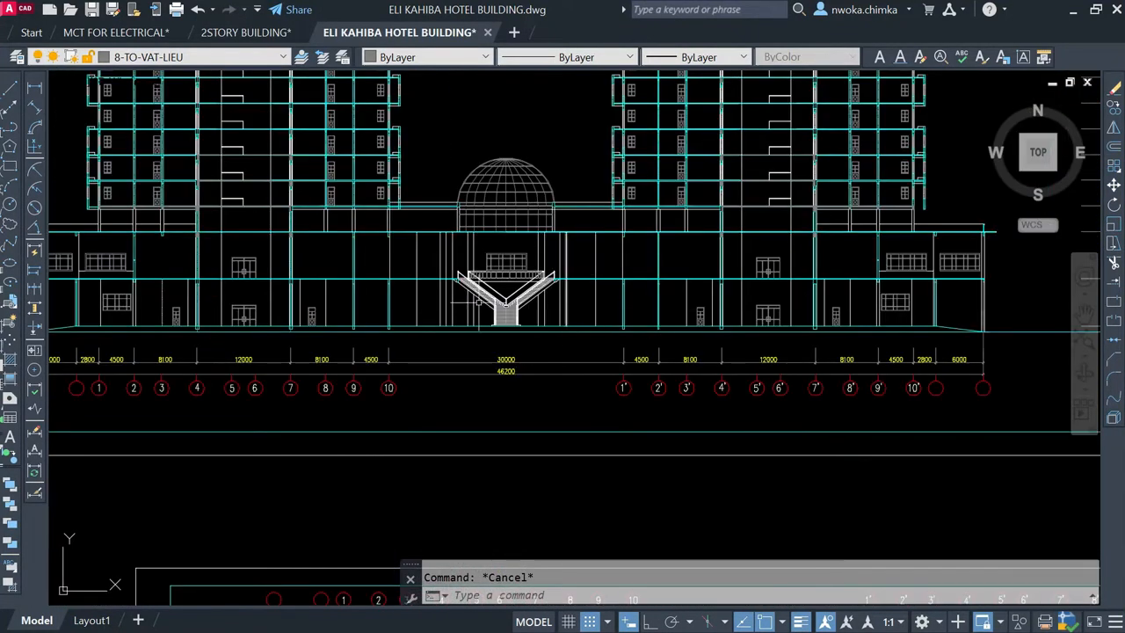
left_click(340, 283)
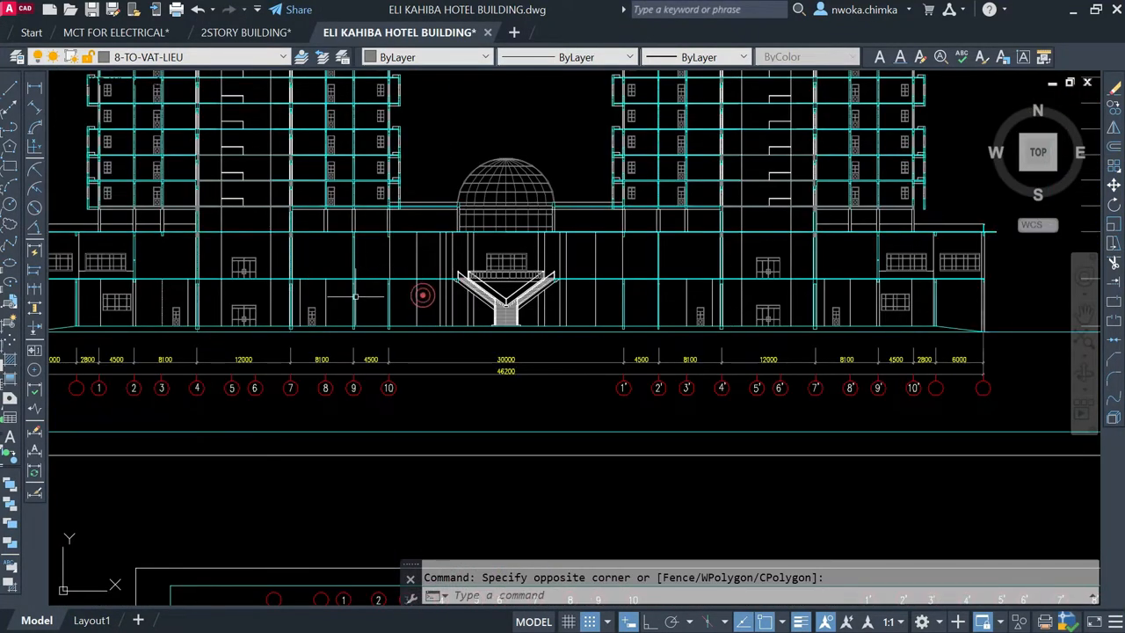
left_click(435, 291)
left_click(340, 308)
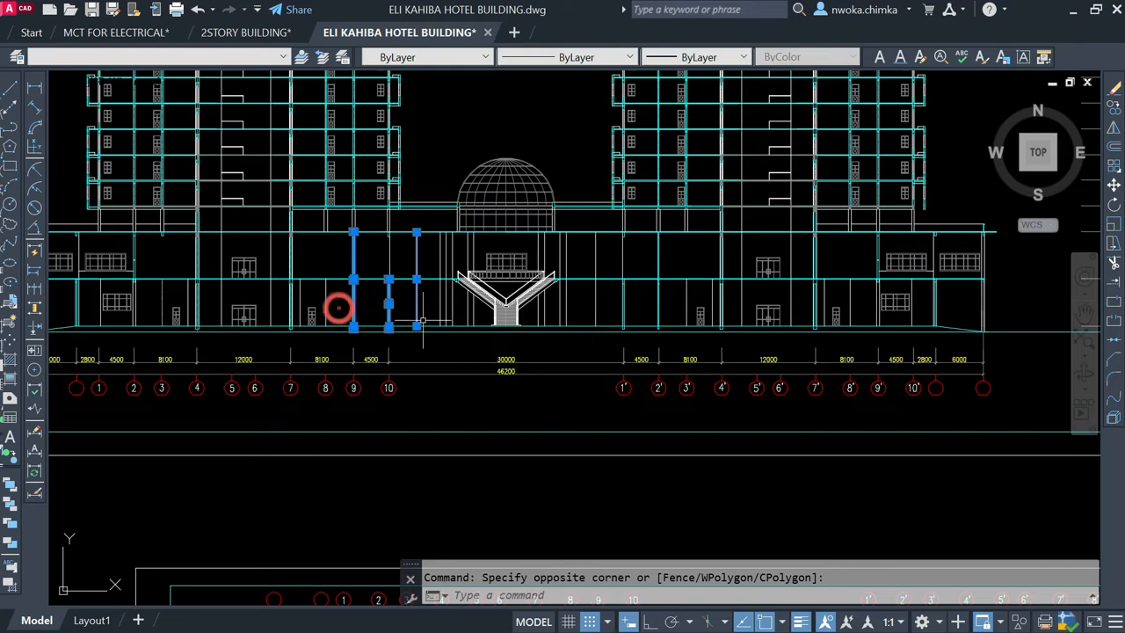
key("Escape")
Step: Highlight the vertical members around grid lines 9 and 10 on the podium's upper storey, clear the selection, and inspect the area beside the dome
left_click(425, 258)
left_click(326, 244)
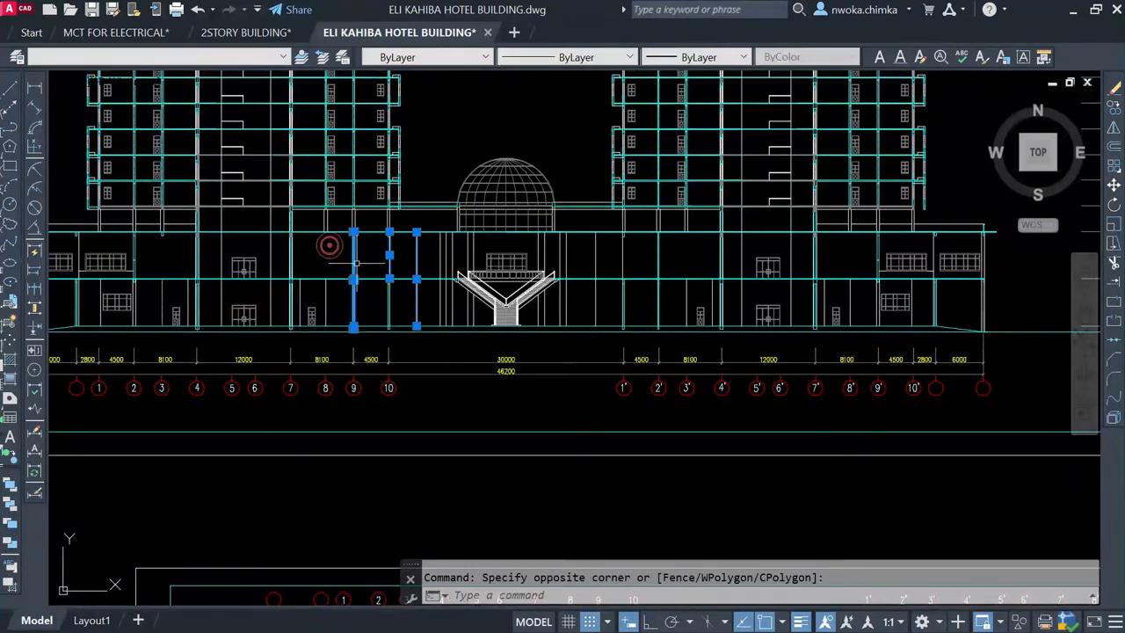
key("Escape")
middle_click_drag(358, 250, 529, 325)
scroll(465, 290, "up", 2)
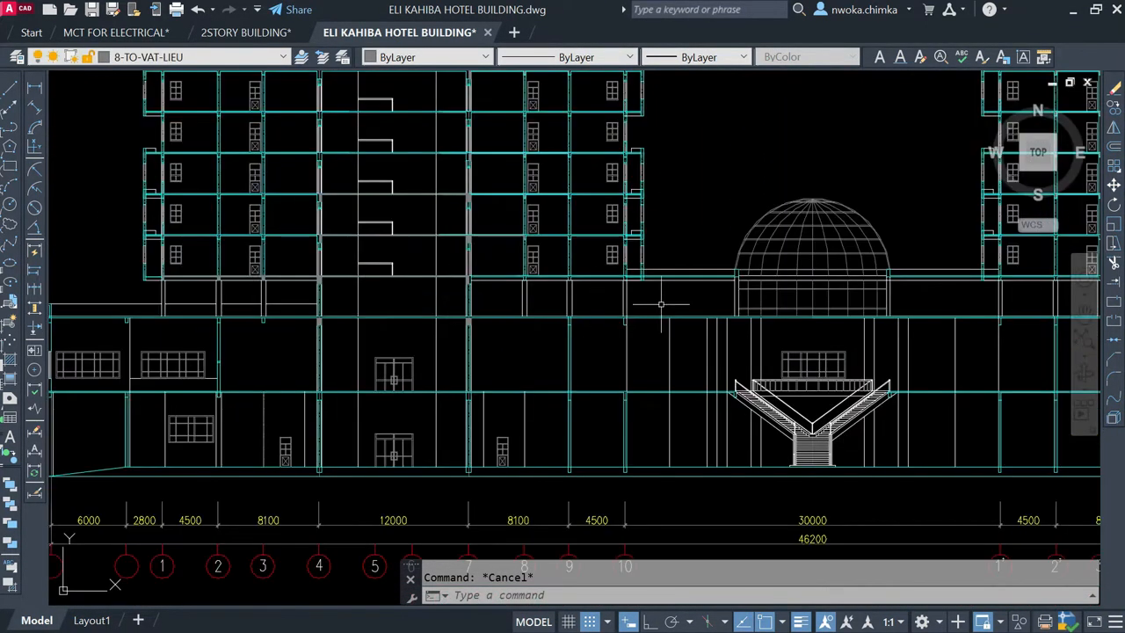
Step: Point out the intermediate level between the podium roof and the tower floors along grid lines 1 to 10, clearing each selection
left_click(677, 295)
key("Escape")
middle_click_drag(589, 285, 605, 305)
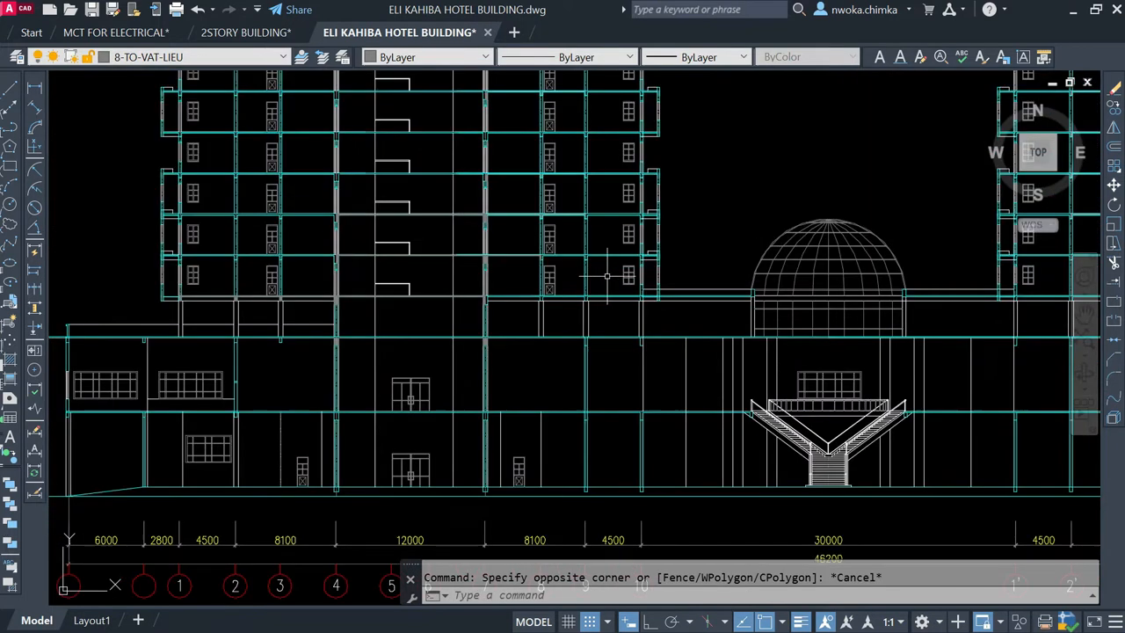
left_click(607, 277)
left_click(318, 269)
key("Escape")
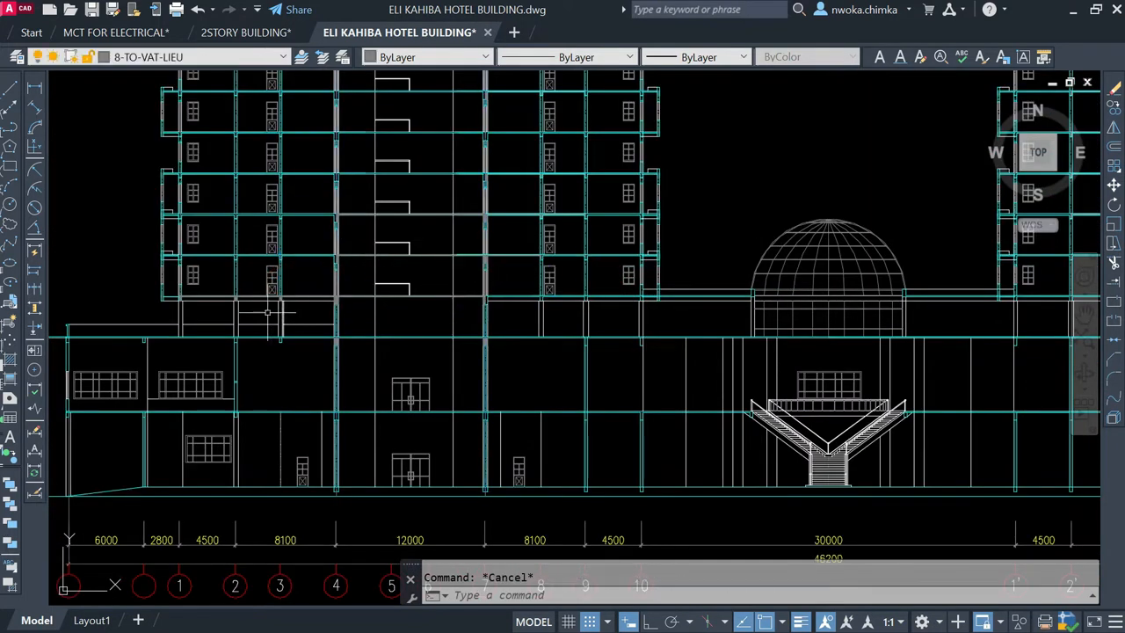
left_click(211, 323)
key("Escape")
scroll(741, 314, "down", 2)
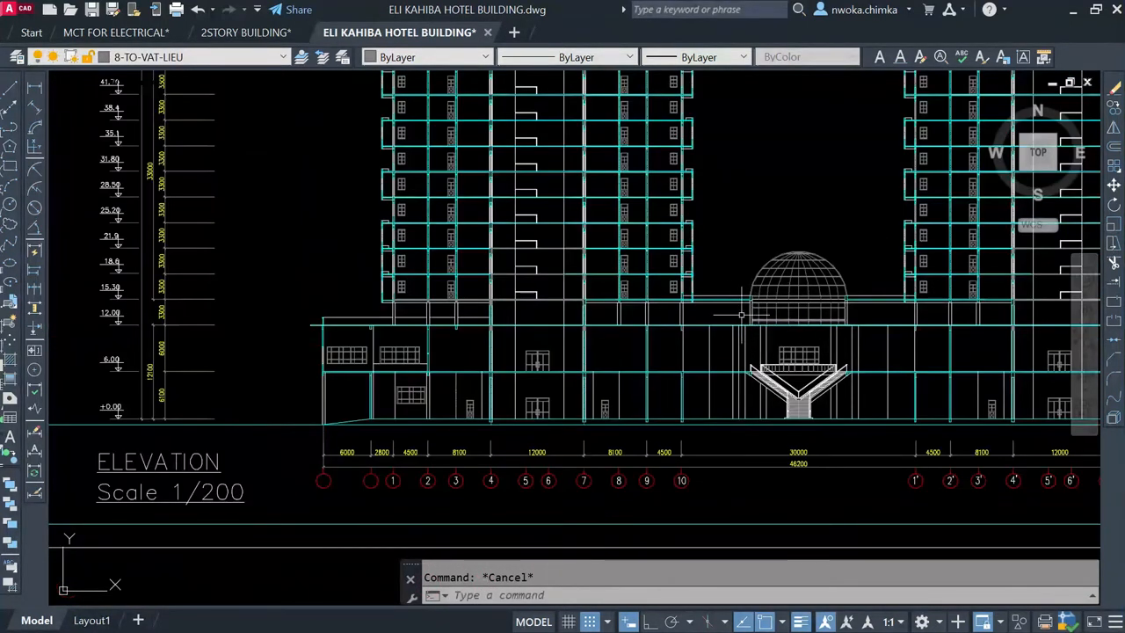
Step: Highlight the floor band between grid lines 4 and 7 at the base of the taller tower, and clear the selection
scroll(612, 260, "up", 2)
left_click(500, 311)
left_click(499, 322)
scroll(497, 318, "down", 3)
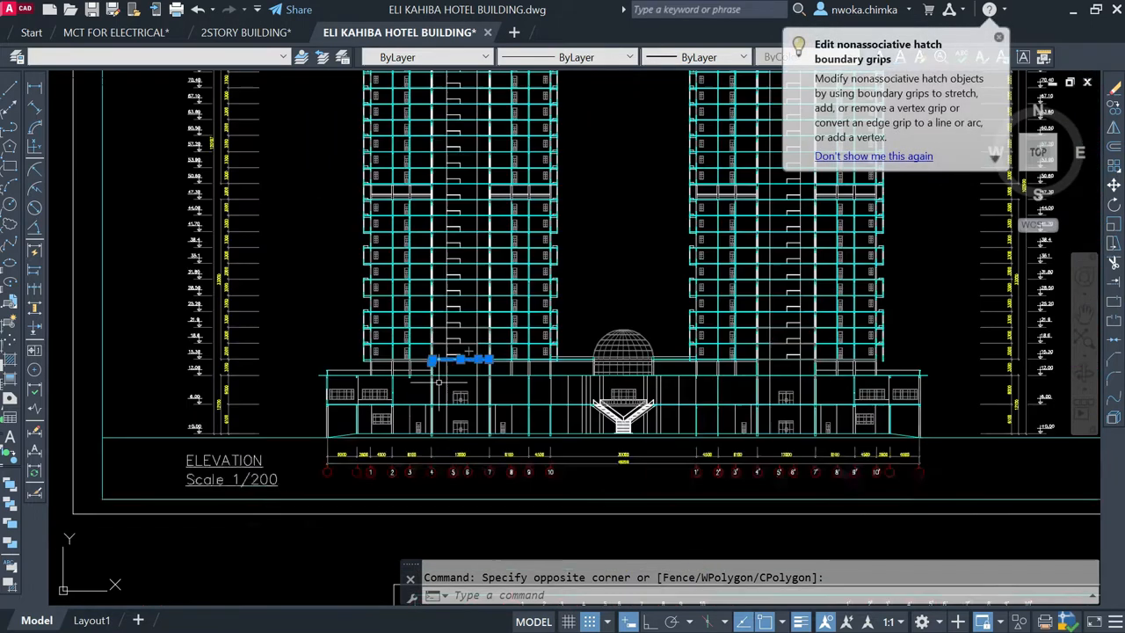
key("Escape")
Step: Inspect the typical plans for the 2nd to 30th floor and the 2nd to 25th floor
scroll(497, 318, "down", 5)
scroll(748, 308, "up", 8)
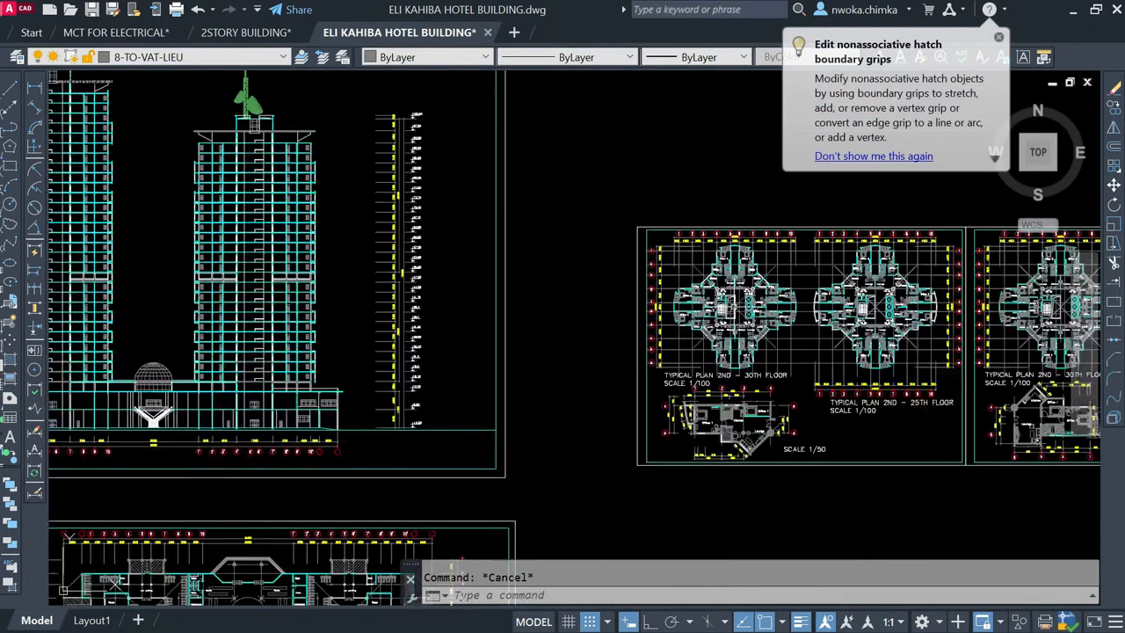
middle_click_drag(775, 300, 608, 298)
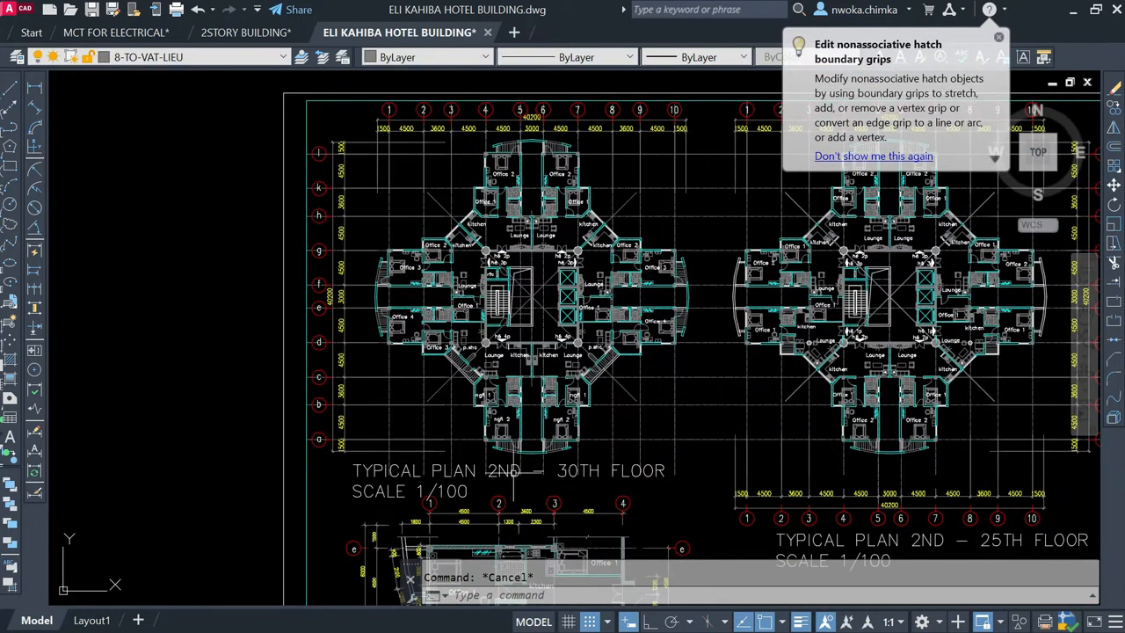
scroll(580, 474, "down", 5)
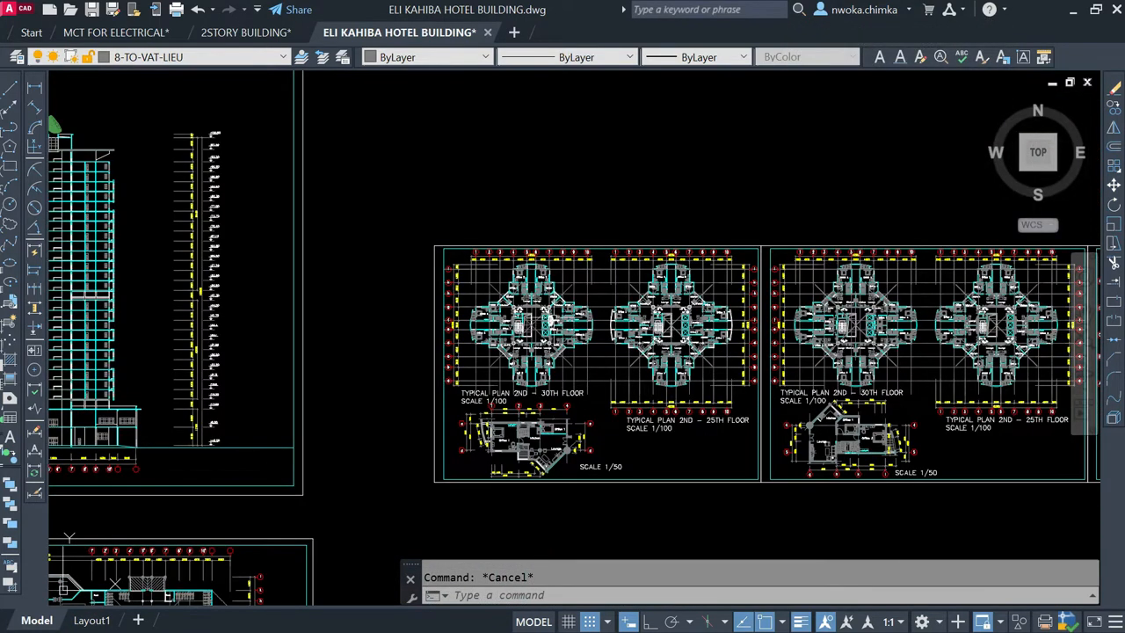
Step: Review the layout of all drawing sheets together, from the elevation and podium floor plans to the typical plans
scroll(550, 325, "down", 2)
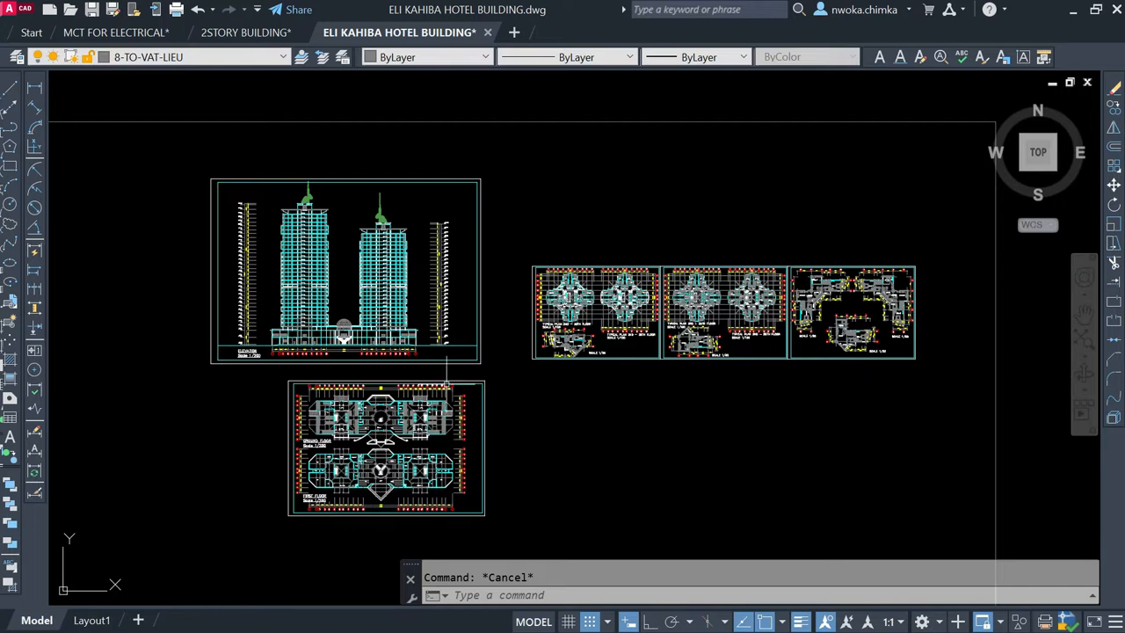
scroll(650, 318, "down", 2)
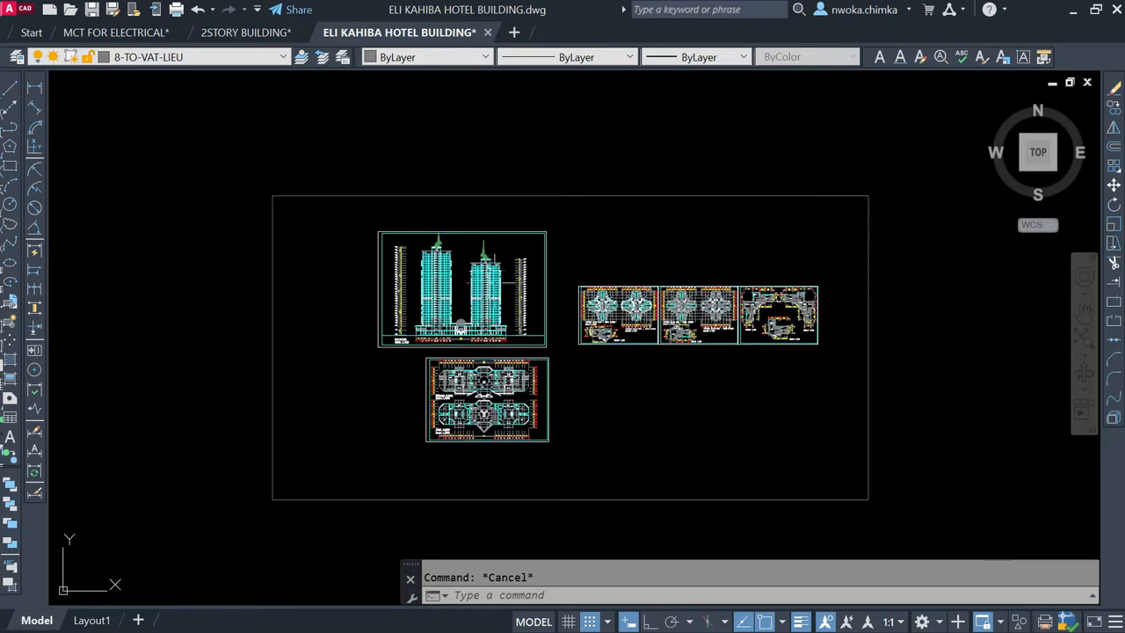
scroll(596, 318, "up", 2)
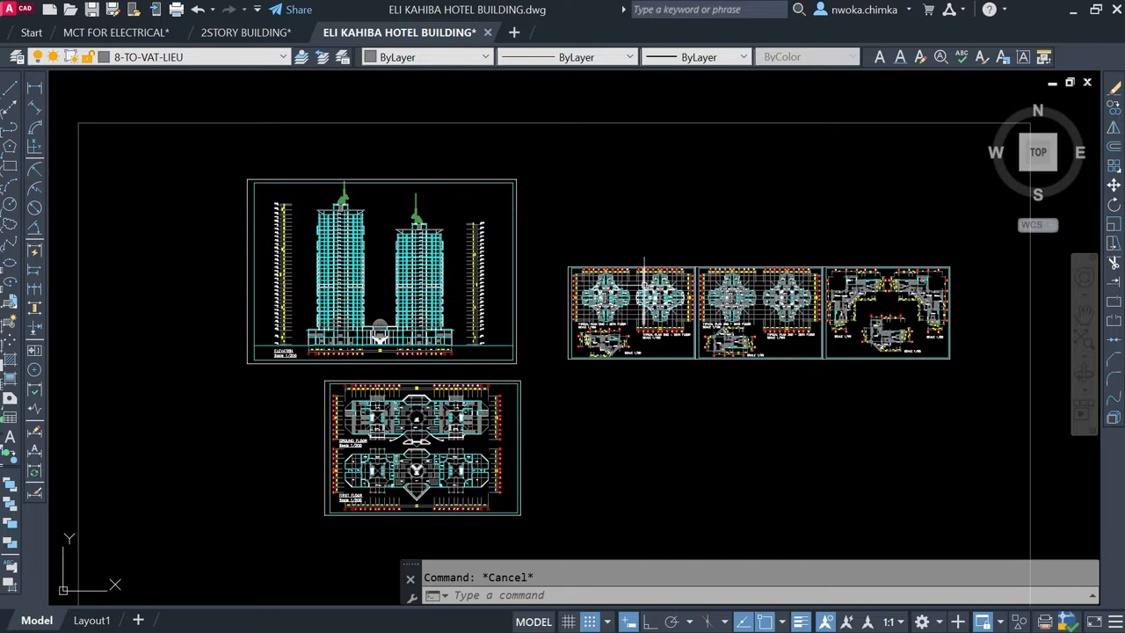
mouse_move(645, 299)
mouse_move(379, 334)
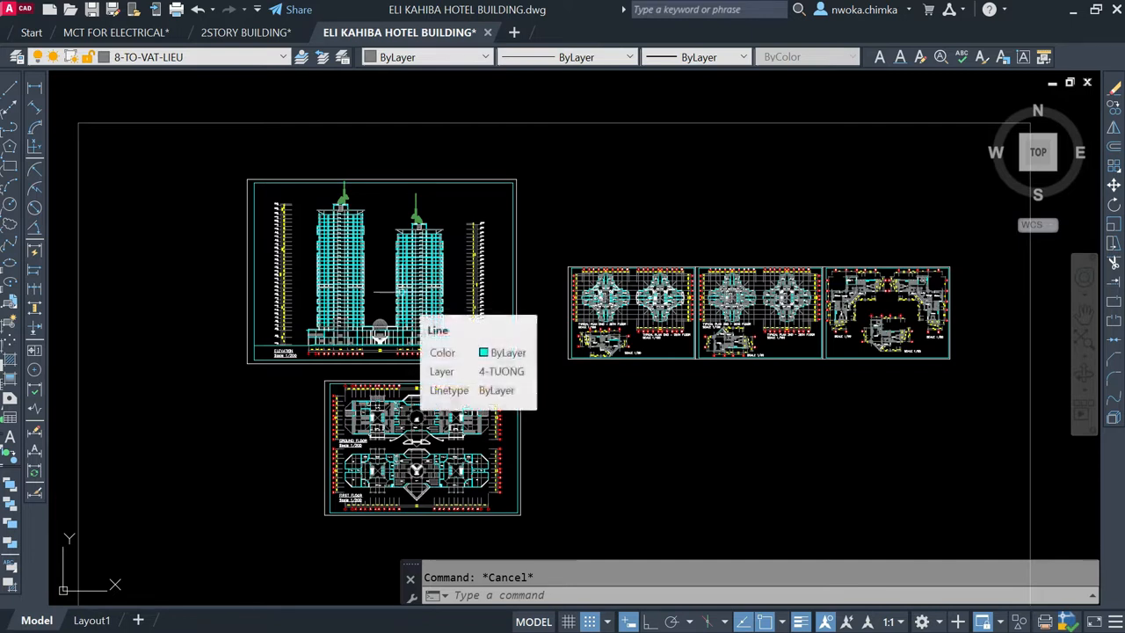
Step: Examine the two-tower elevation sheet, including the upper storeys and roofs of both towers
scroll(364, 282, "up", 2)
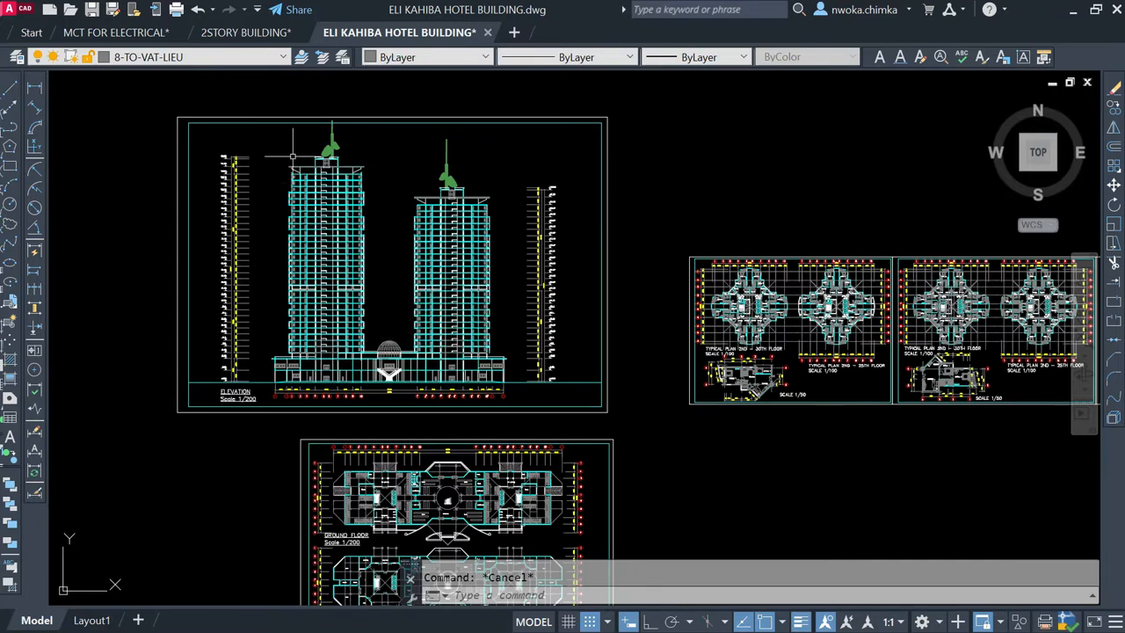
scroll(401, 247, "down", 2)
scroll(333, 195, "up", 2)
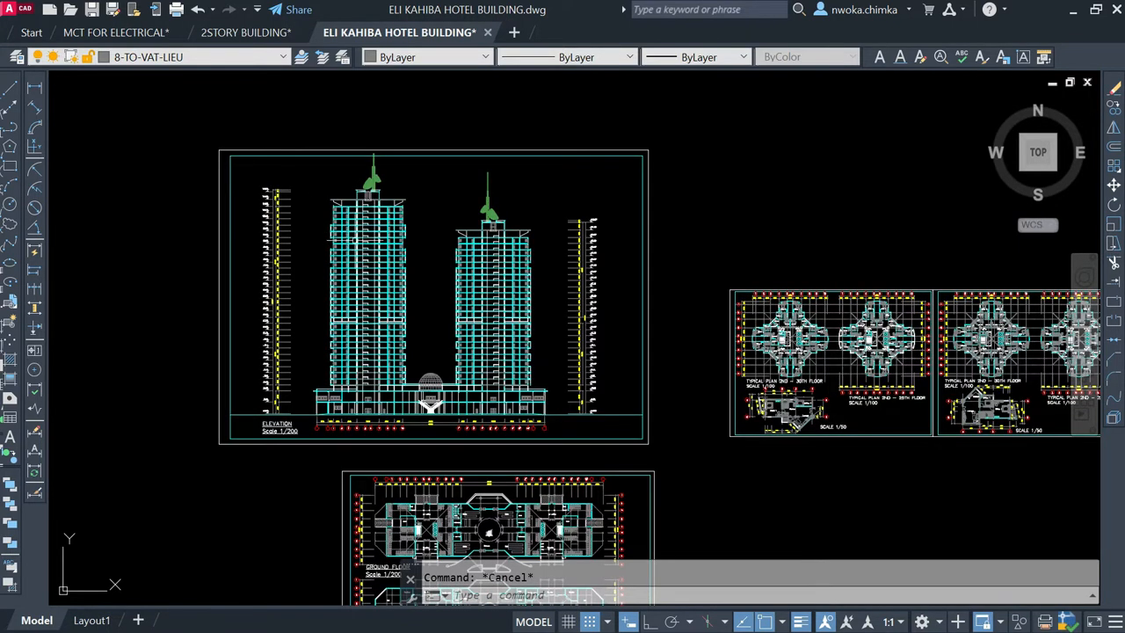
scroll(401, 268, "down", 1)
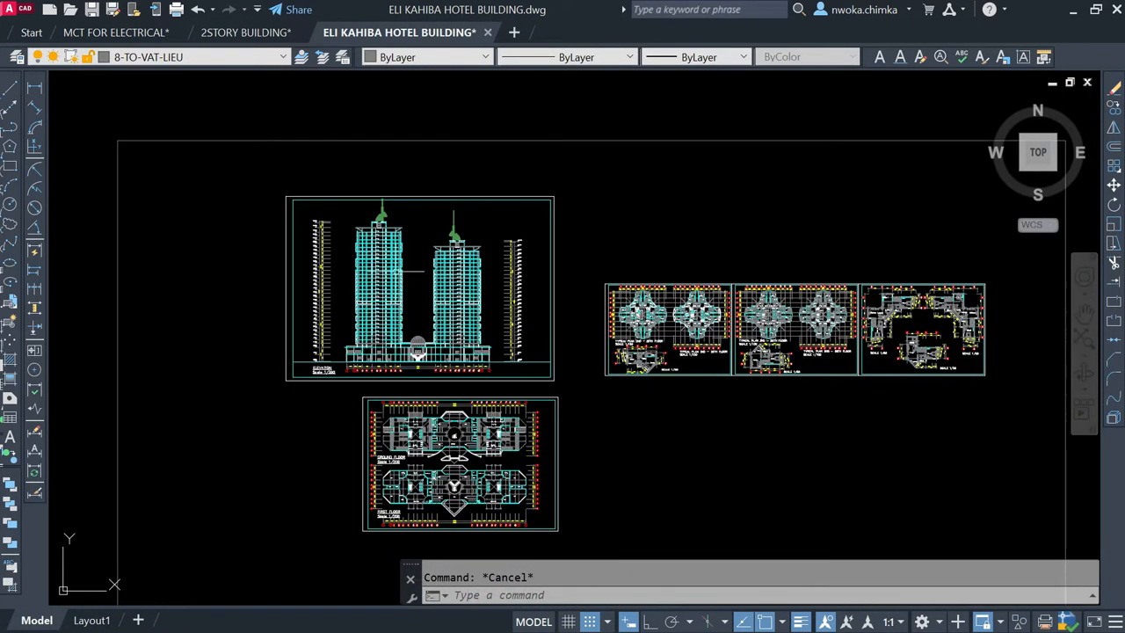
scroll(401, 268, "up", 3)
mouse_move(384, 265)
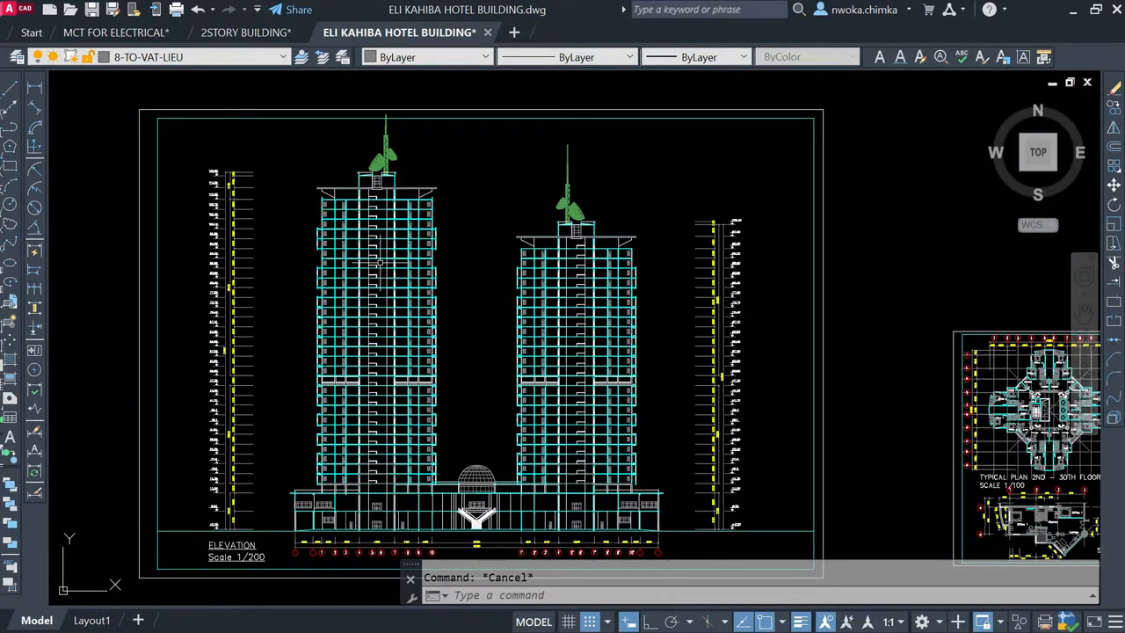
scroll(383, 265, "down", 3)
scroll(435, 269, "up", 1)
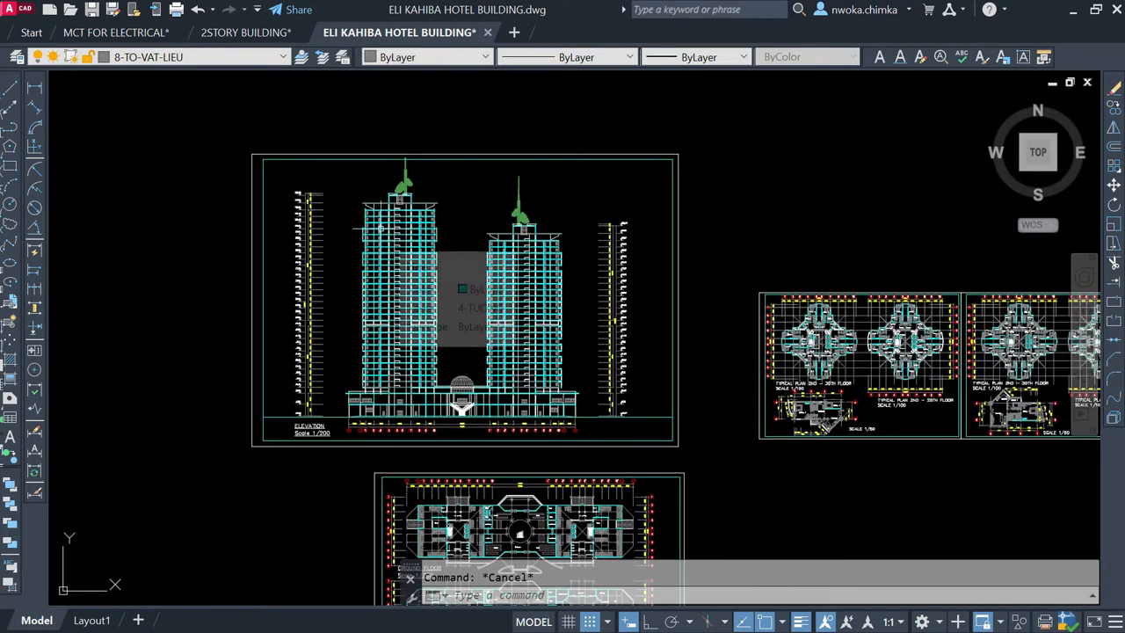
scroll(379, 227, "up", 4)
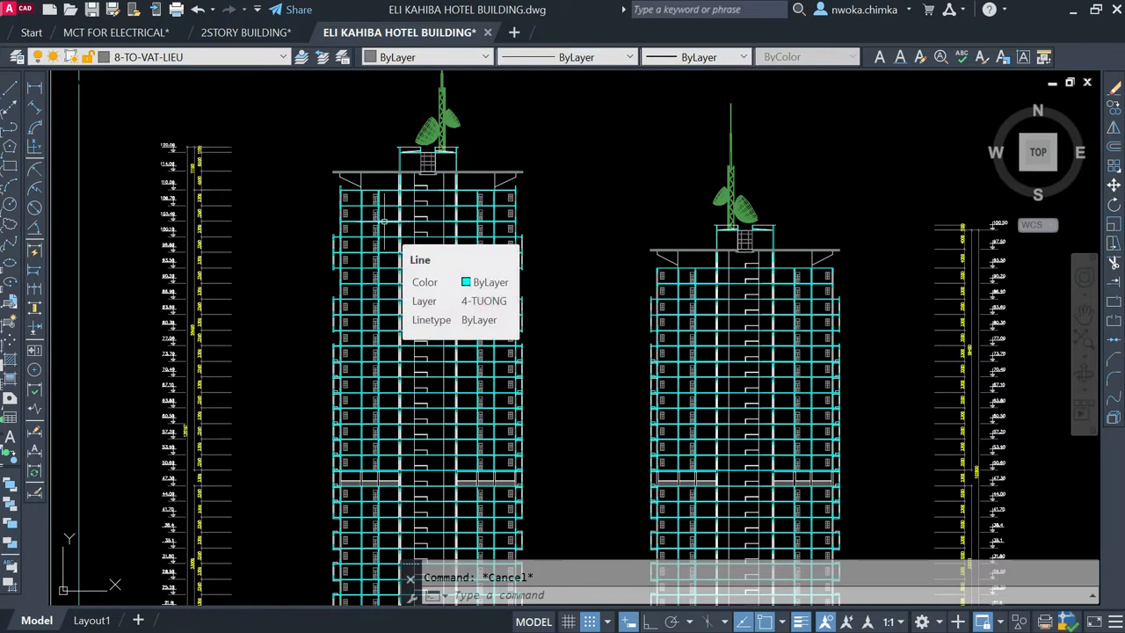
scroll(386, 226, "down", 3)
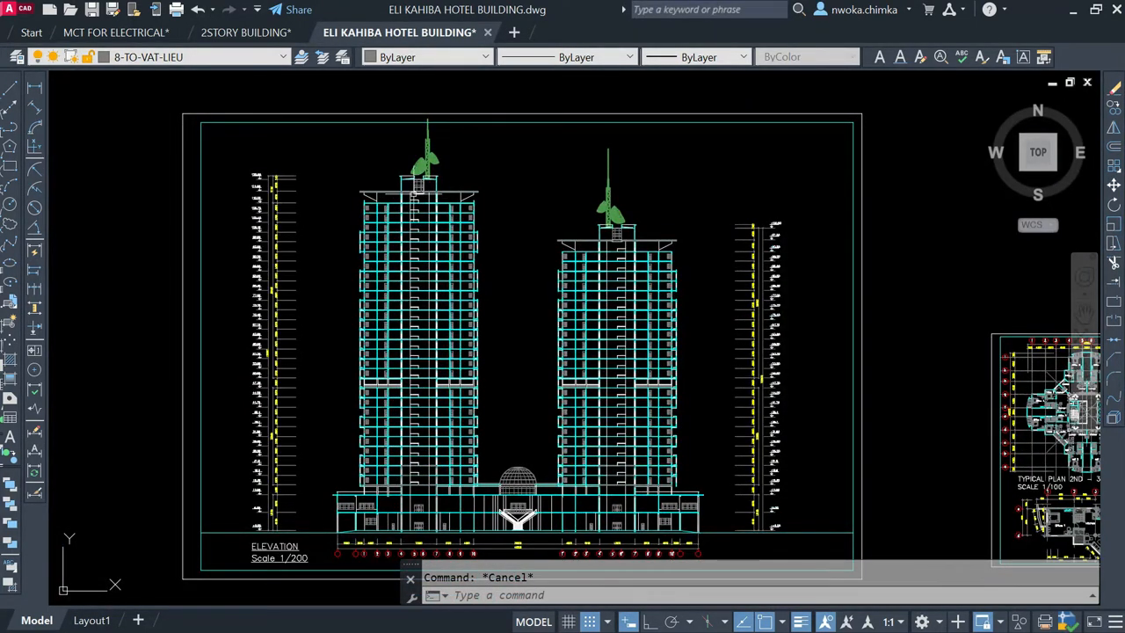
Step: Inspect the topmost level marks and storey-height dimensions beside the taller tower
scroll(290, 175, "up", 2)
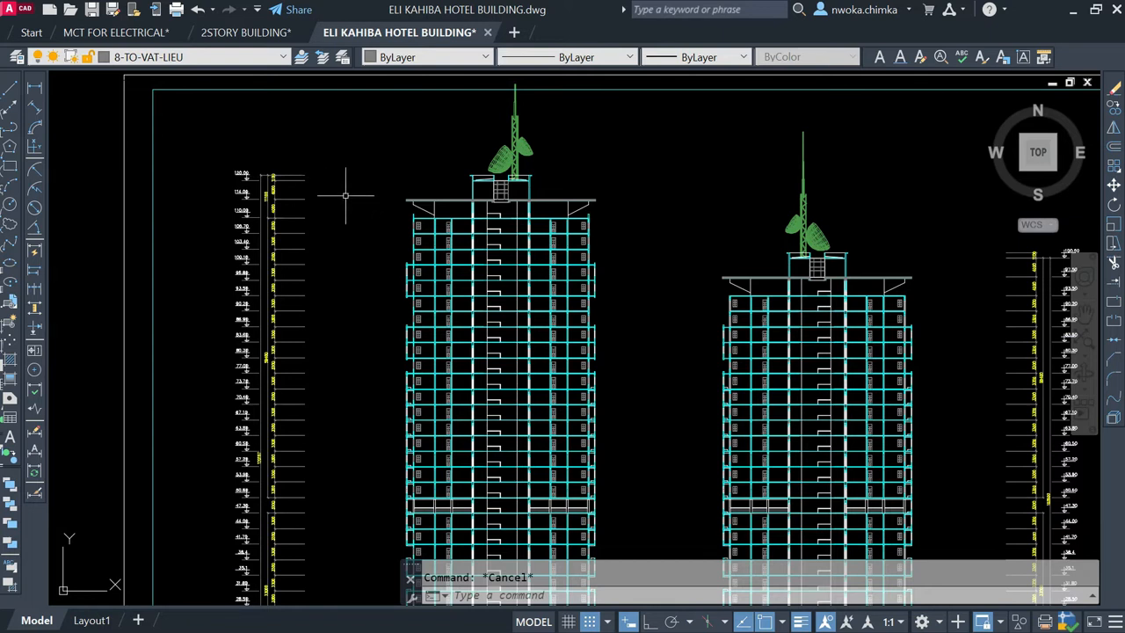
scroll(238, 173, "up", 8)
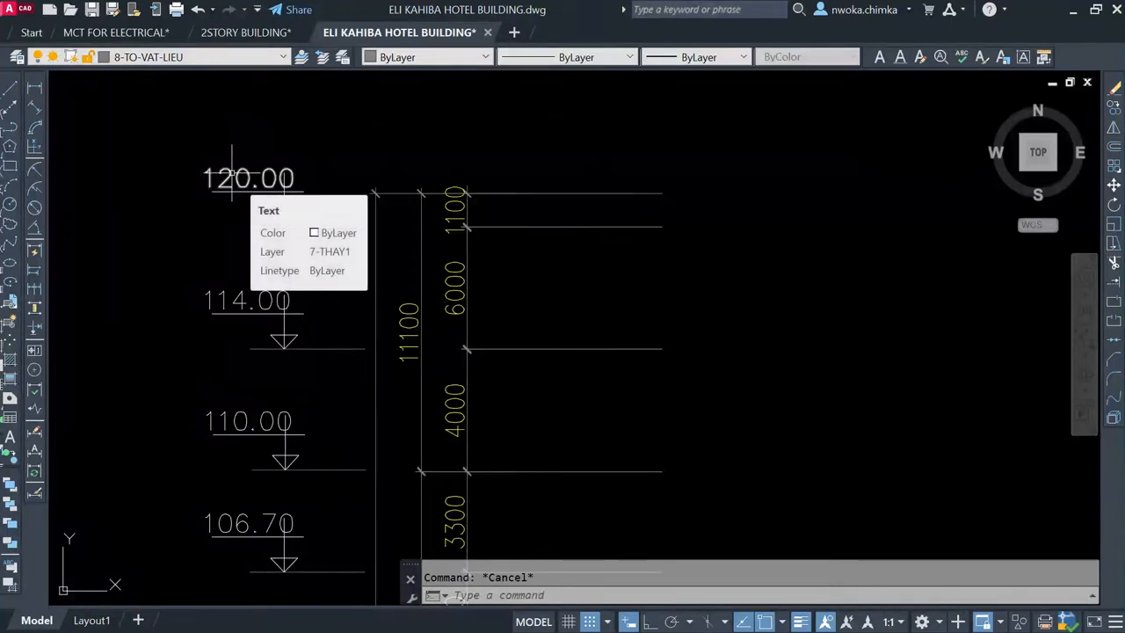
scroll(229, 177, "down", 8)
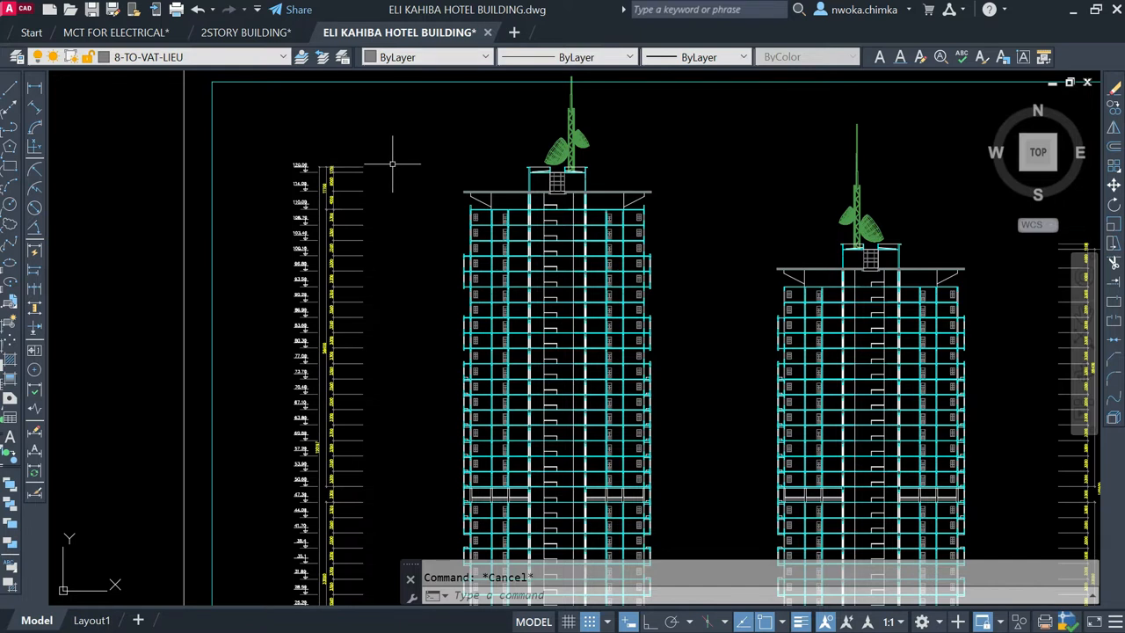
scroll(392, 163, "down", 3)
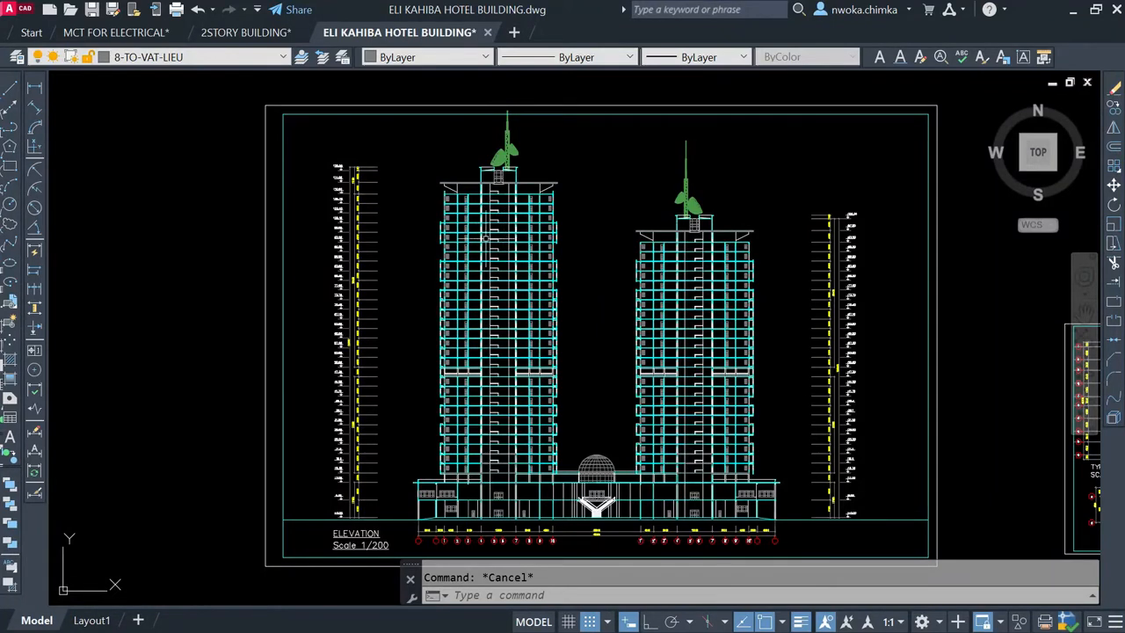
Step: Compare the two towers in the elevation from the rooftops down to the podium and its neighbouring floor plans
scroll(524, 225, "down", 2)
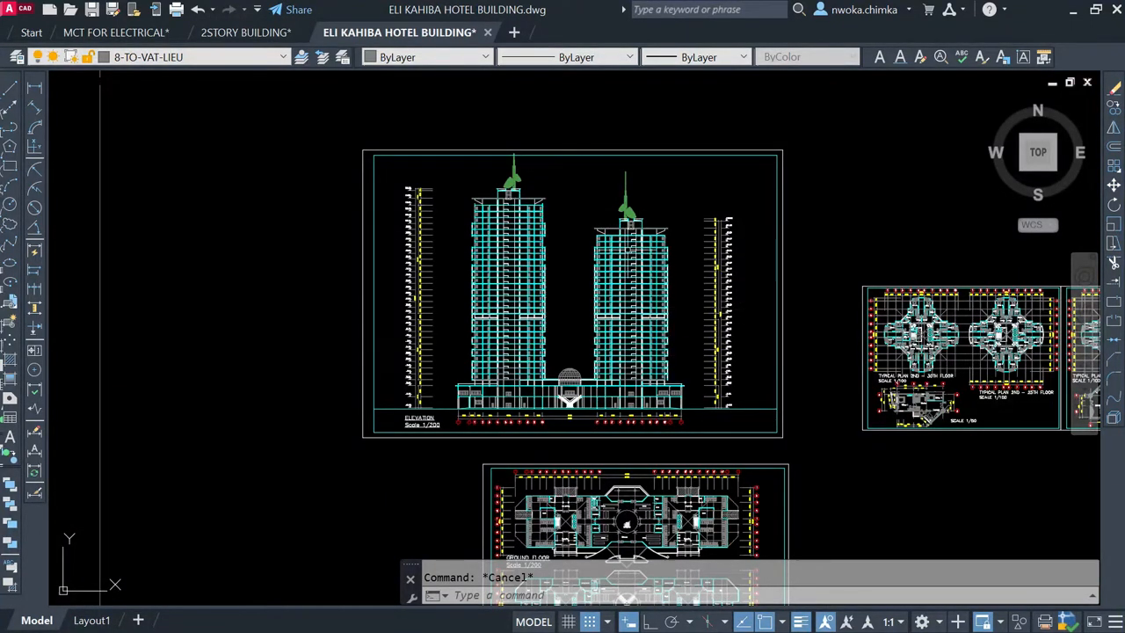
scroll(523, 226, "up", 2)
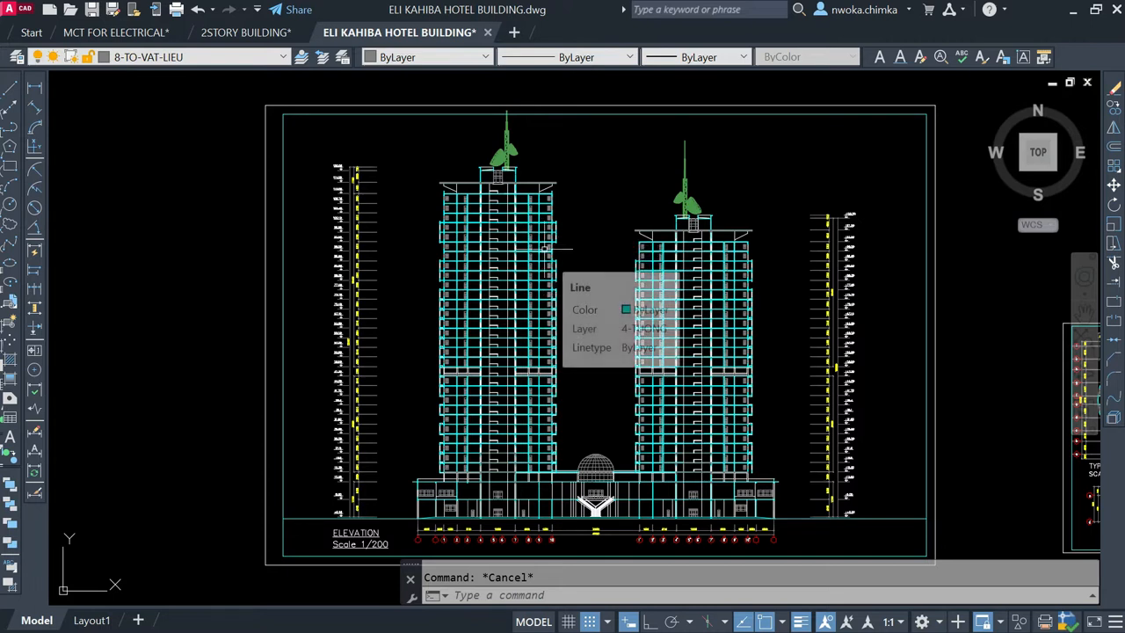
scroll(541, 232, "down", 2)
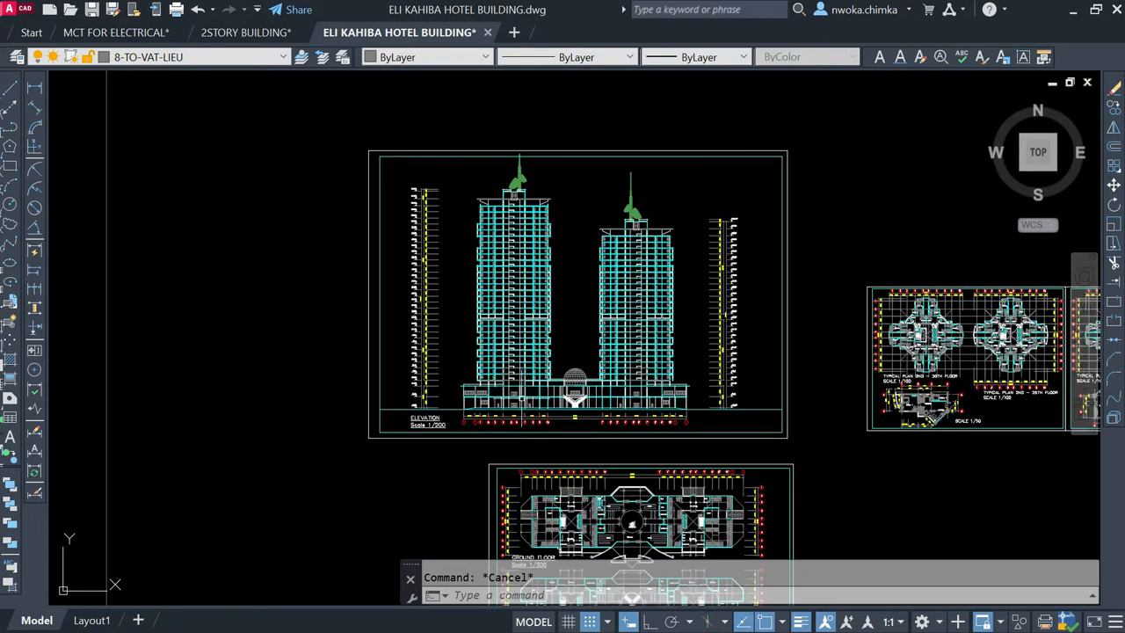
scroll(543, 415, "up", 2)
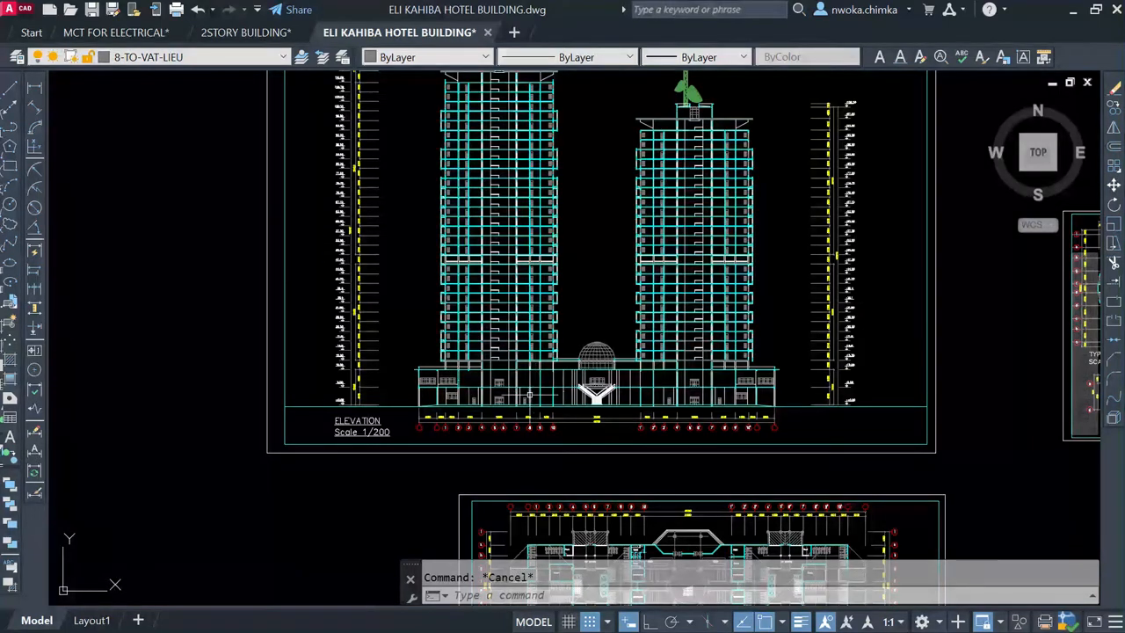
scroll(512, 385, "down", 2)
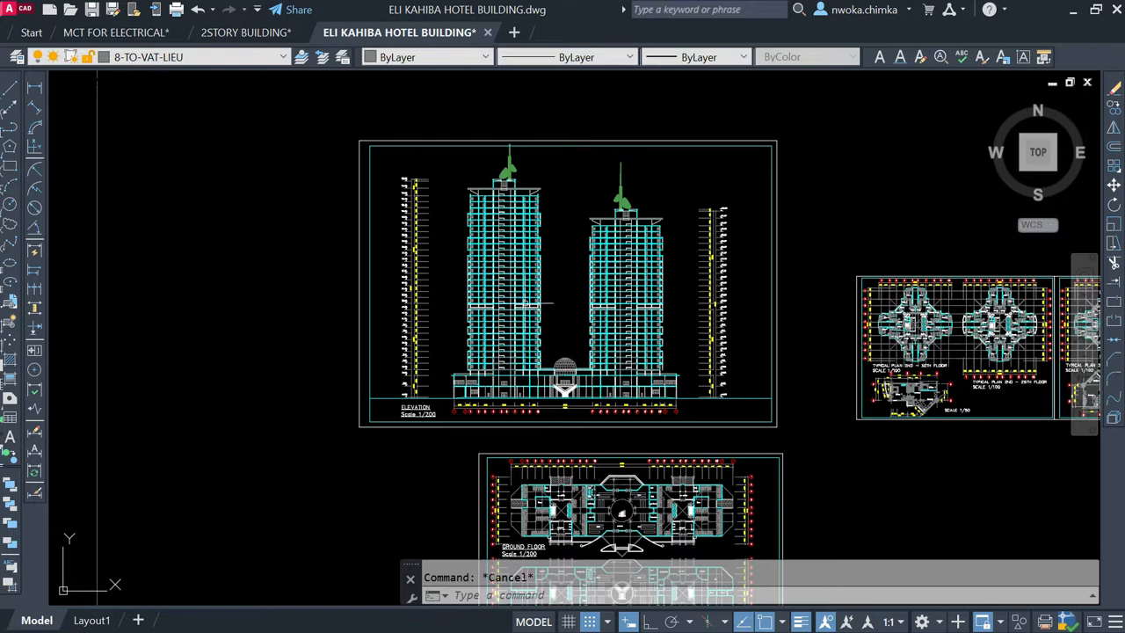
scroll(528, 303, "up", 2)
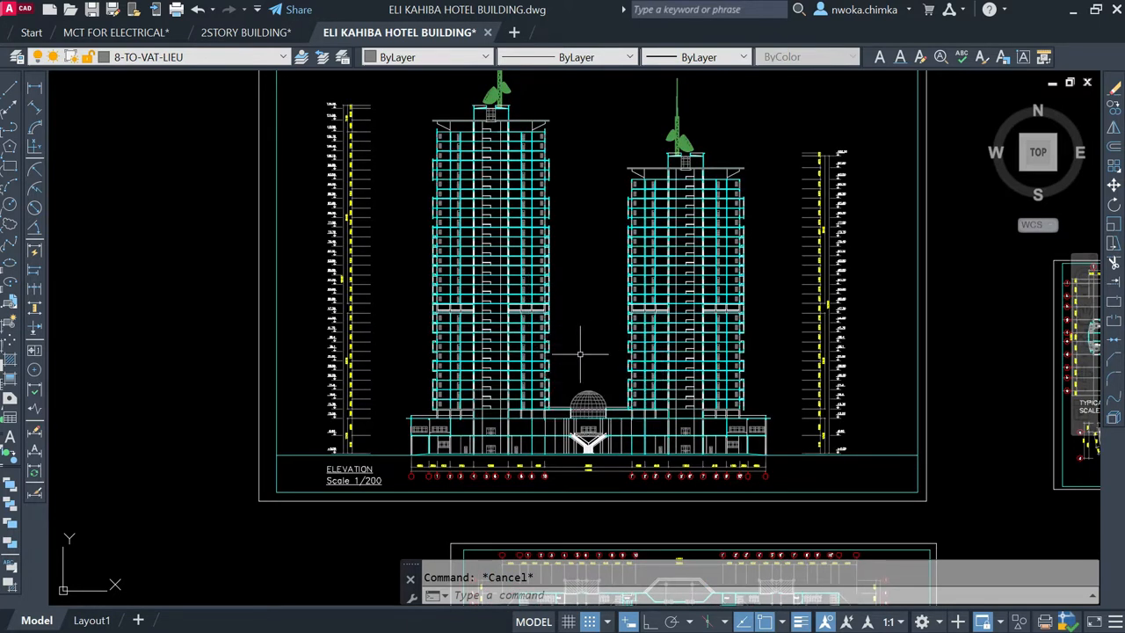
scroll(581, 338, "down", 2)
scroll(581, 312, "down", 2)
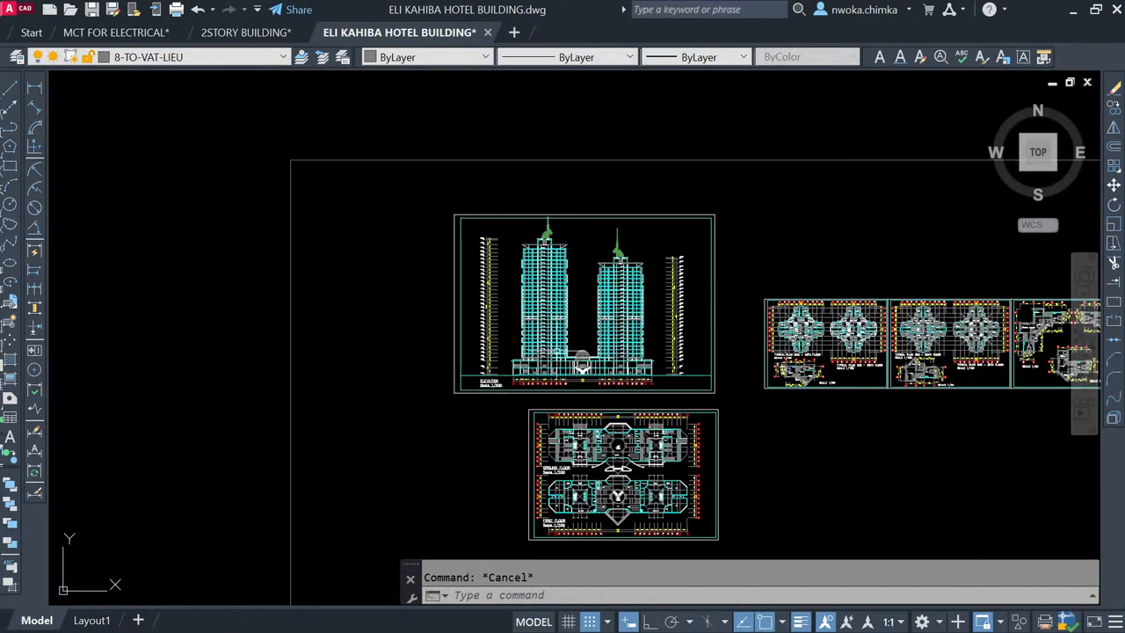
scroll(558, 349, "up", 2)
scroll(535, 197, "up", 2)
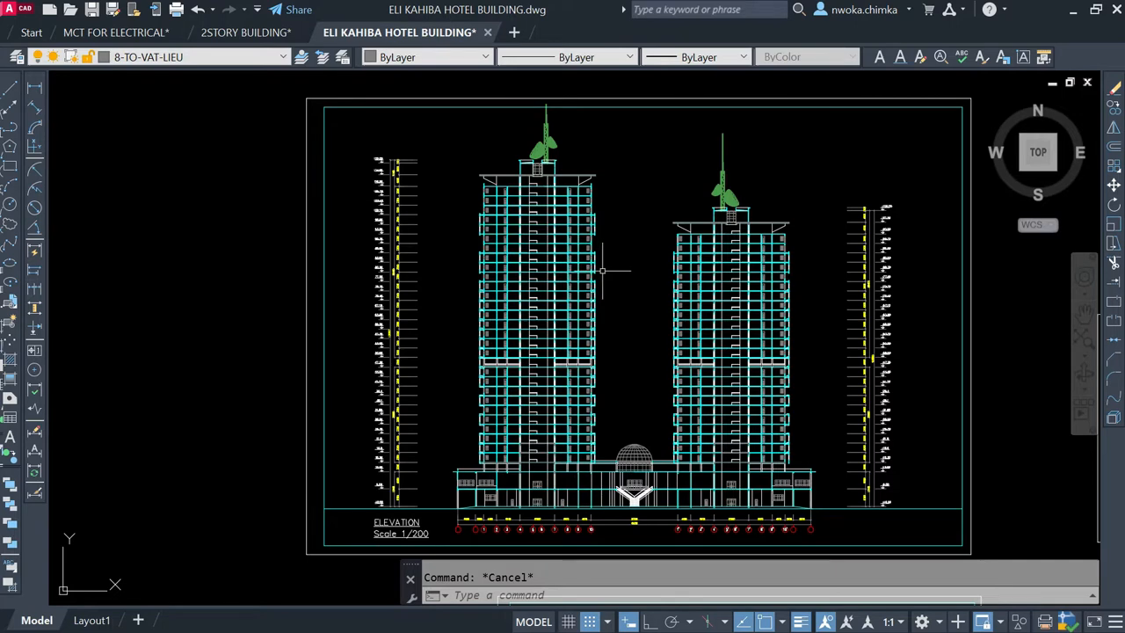
Step: Examine the podium, dome and grid-line dimensions at the base of the elevation, and review the whole elevation sheet again
scroll(598, 265, "down", 2)
scroll(555, 418, "up", 4)
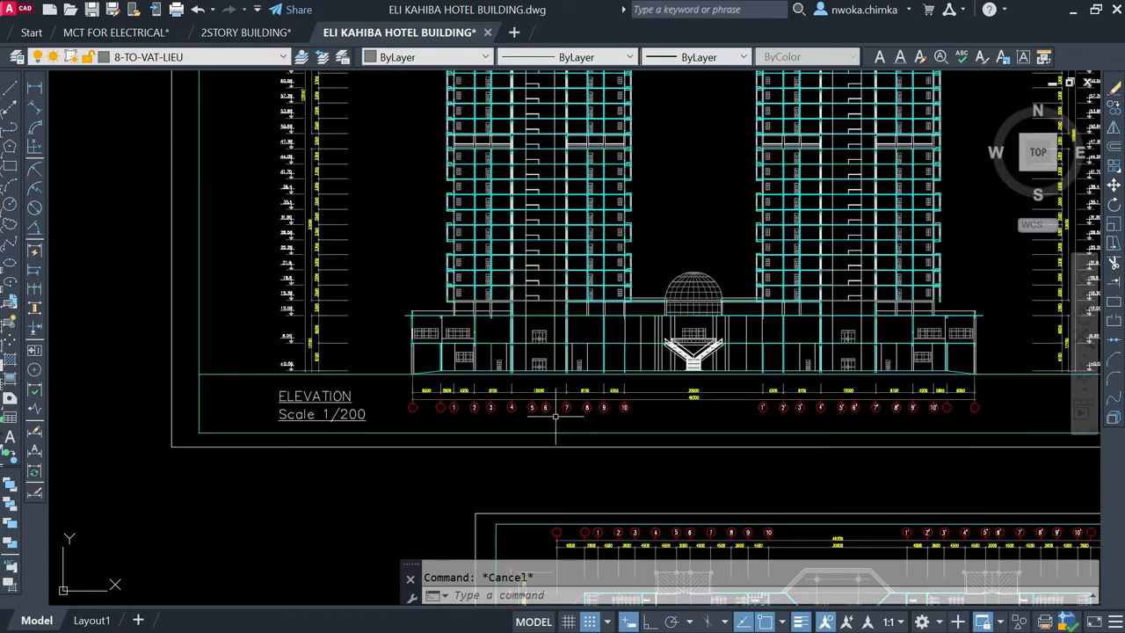
scroll(524, 378, "up", 2)
scroll(668, 391, "down", 4)
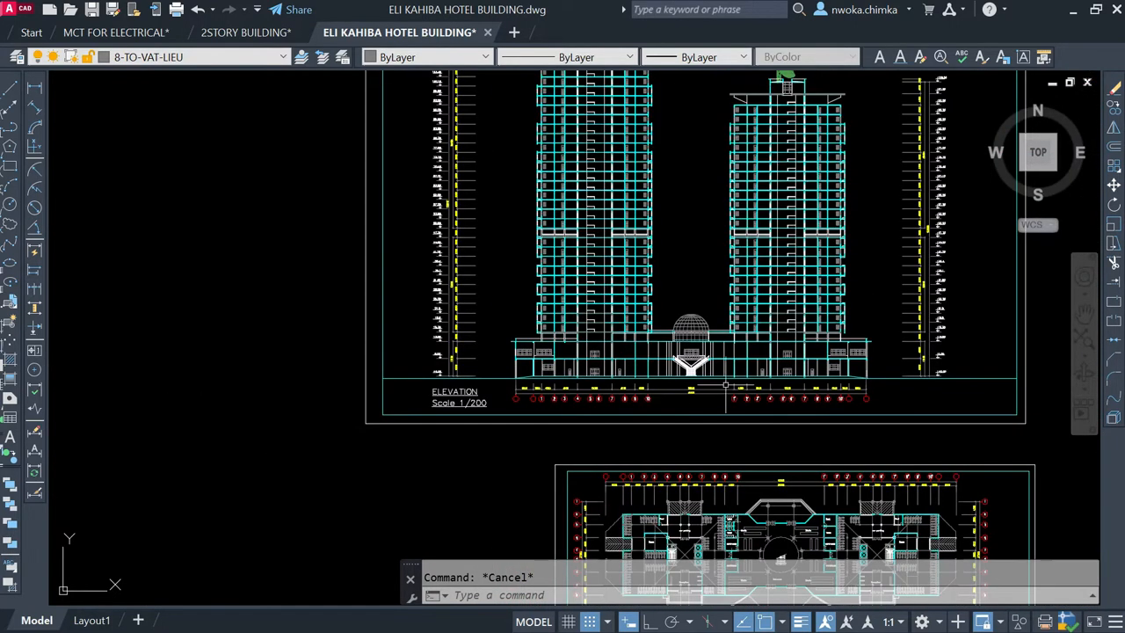
scroll(760, 337, "up", 2)
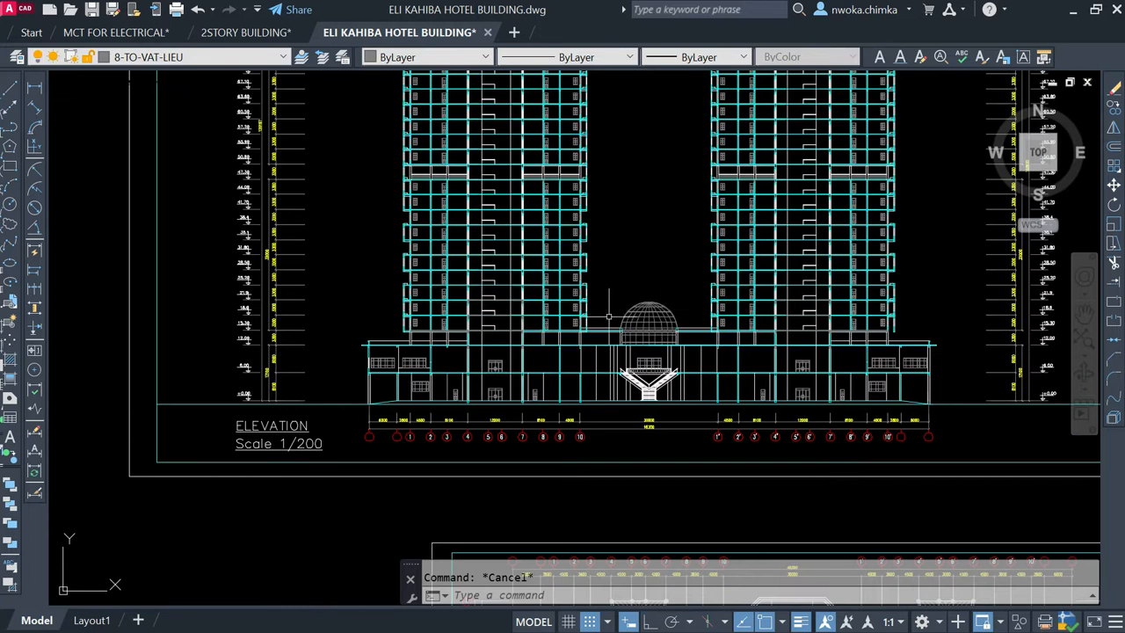
scroll(608, 286, "down", 2)
middle_click_drag(609, 180, 609, 315)
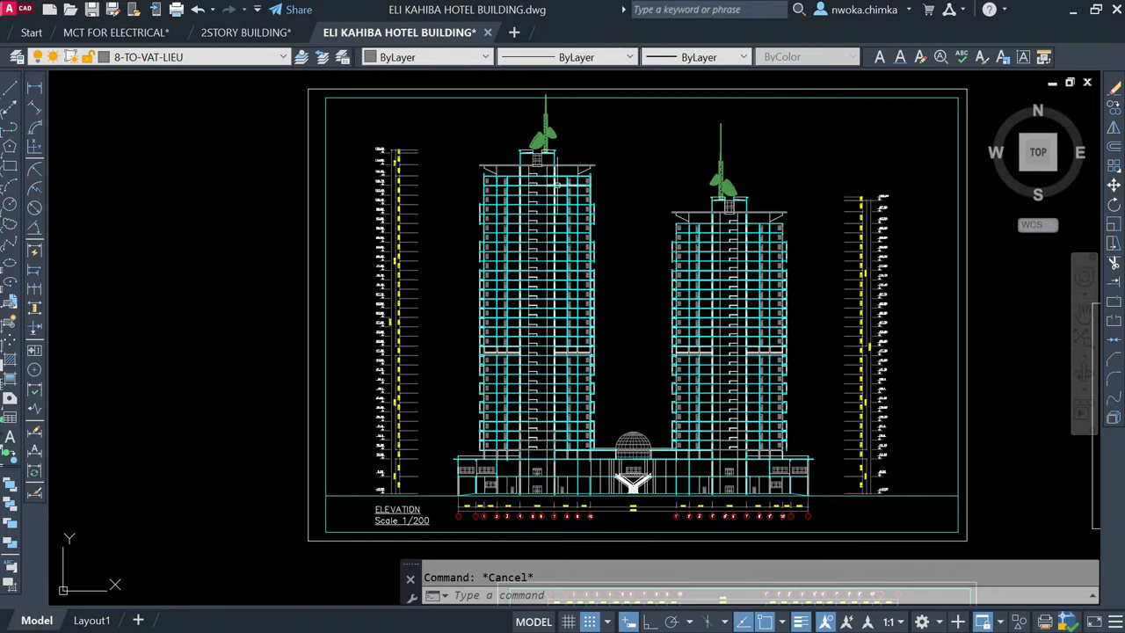
scroll(545, 211, "down", 2)
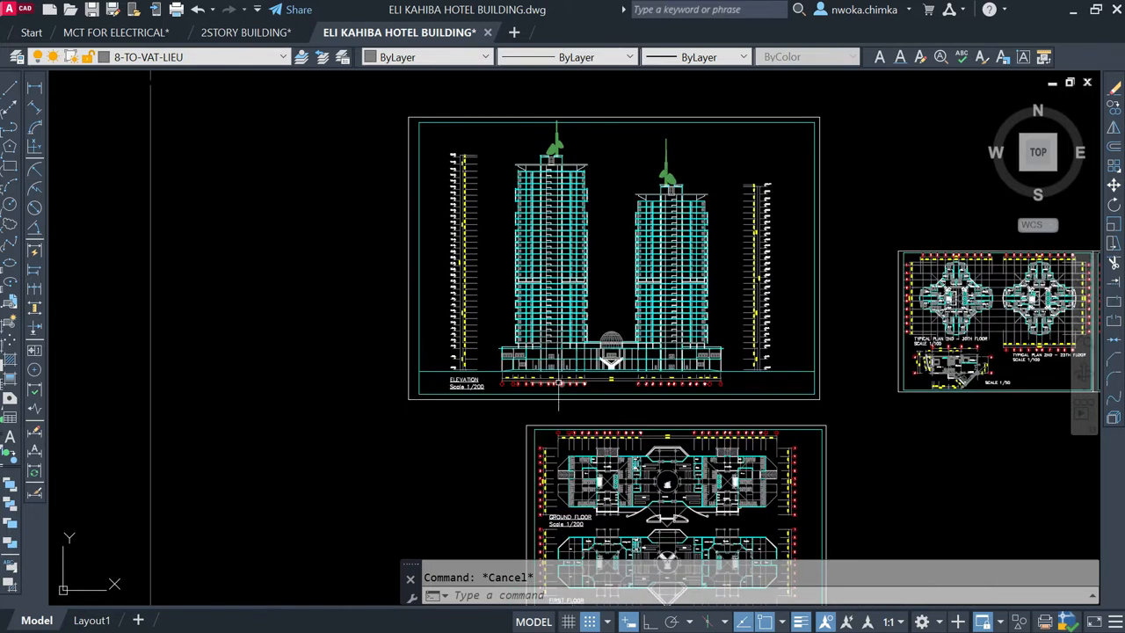
Step: Examine the elevation's podium base and grid-line dimensions, and both towers in full beside the neighbouring typical floor plans
scroll(561, 383, "up", 3)
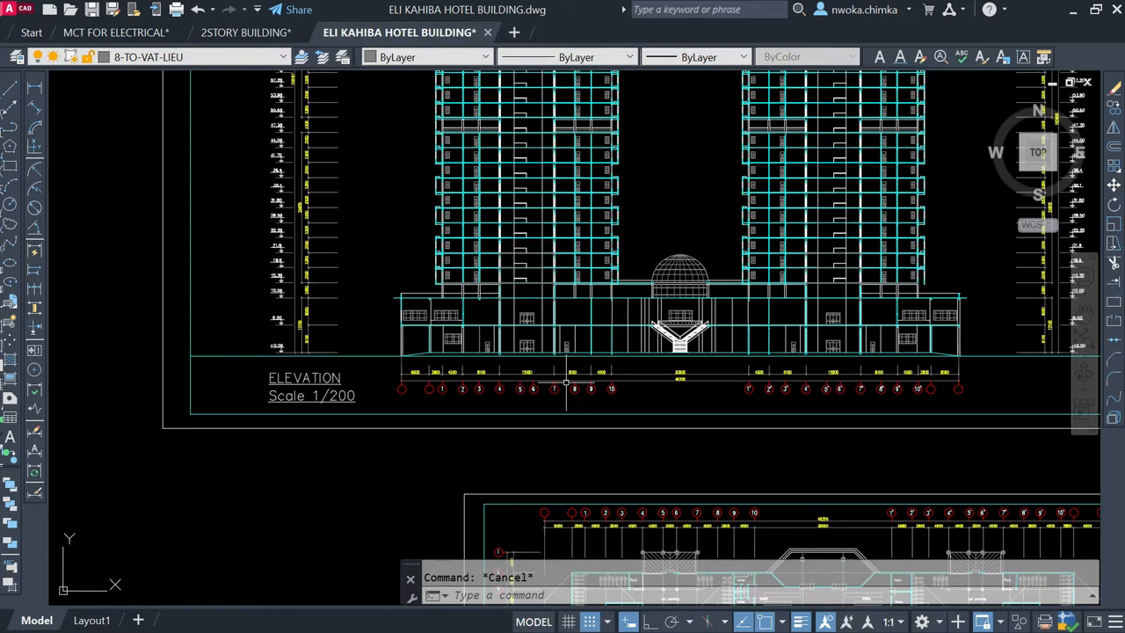
scroll(566, 384, "down", 3)
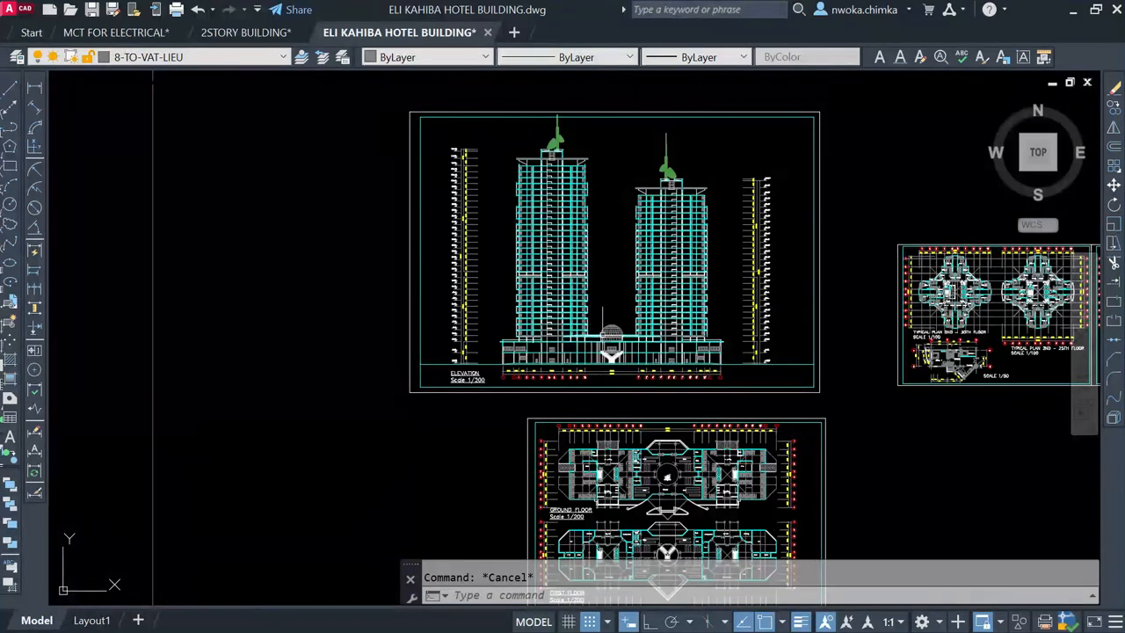
scroll(611, 338, "down", 2)
middle_click_drag(719, 311, 580, 297)
scroll(558, 294, "up", 2)
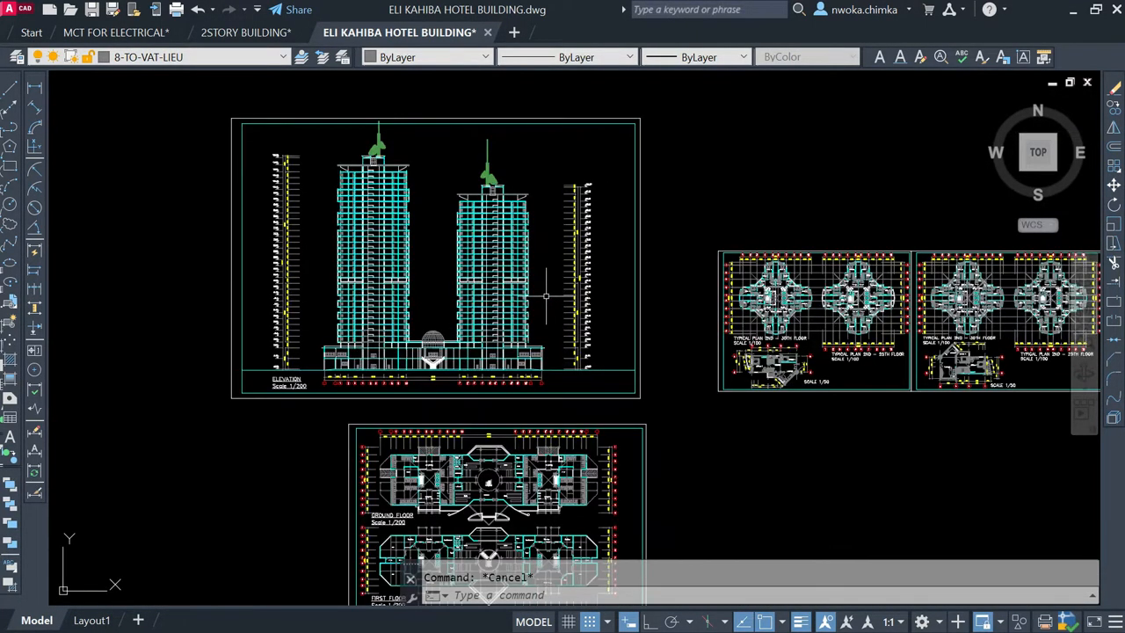
scroll(407, 194, "up", 2)
middle_click_drag(433, 183, 464, 211)
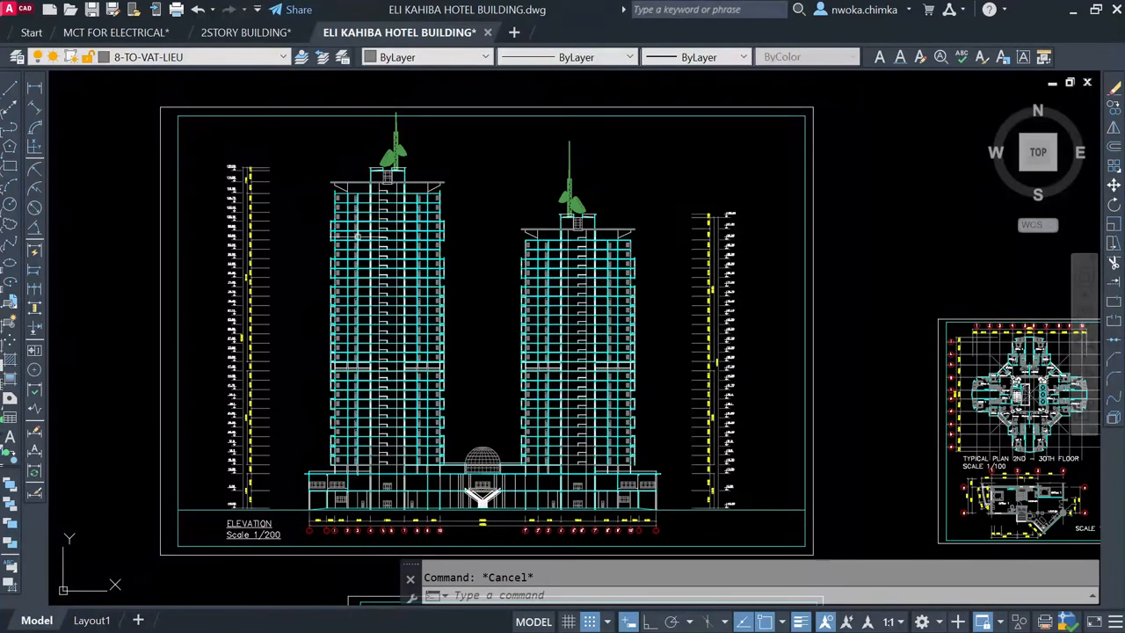
mouse_move(345, 236)
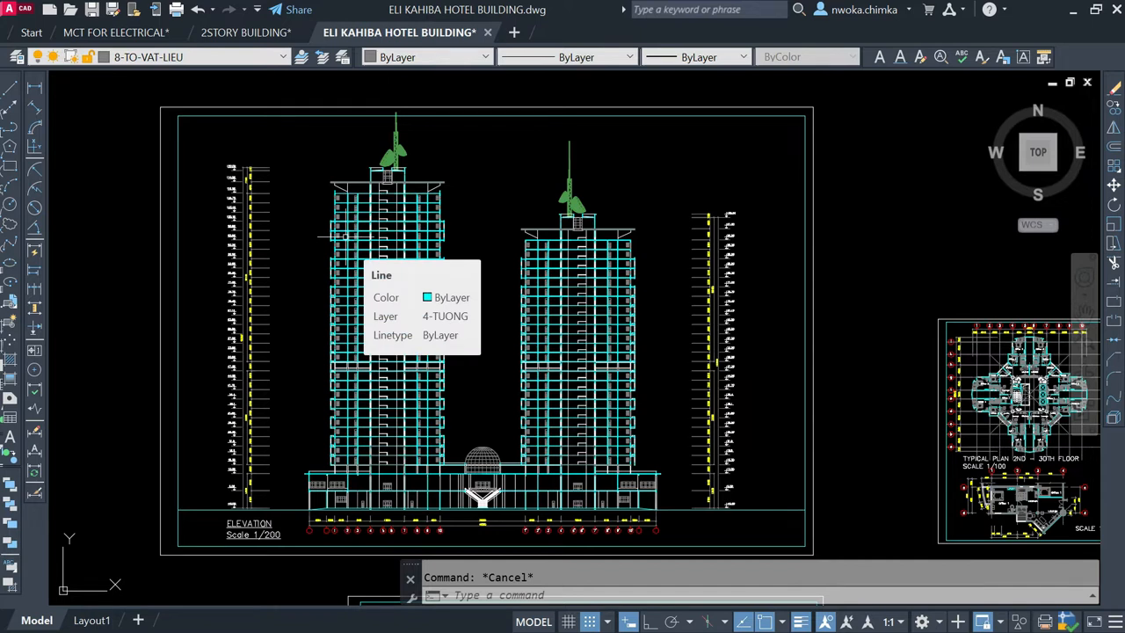
scroll(439, 227, "down", 2)
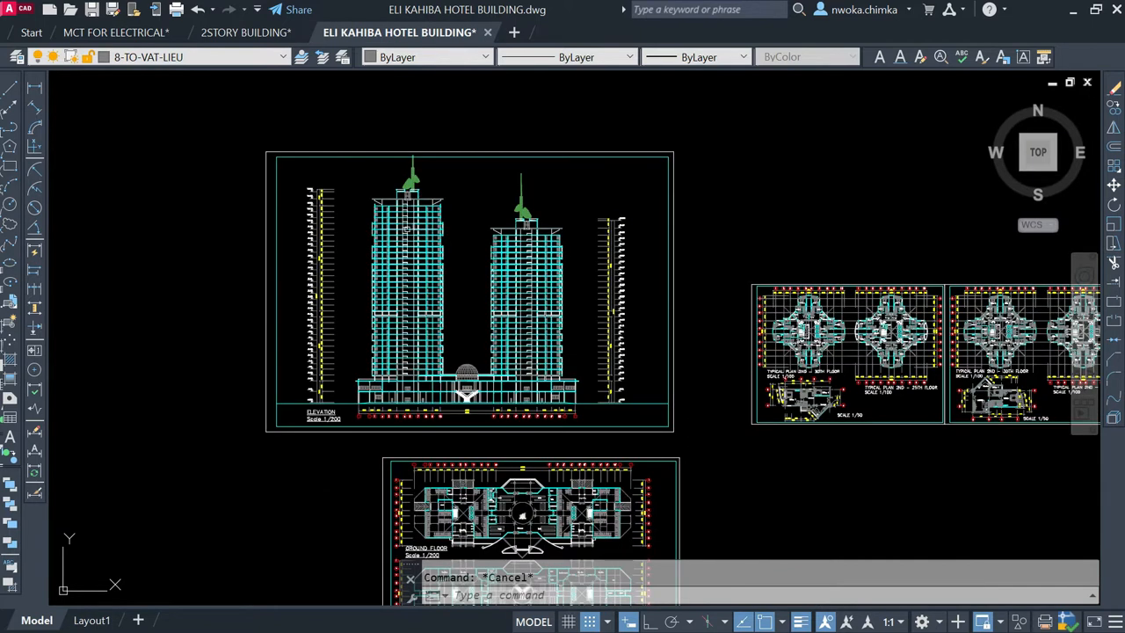
scroll(384, 201, "up", 2)
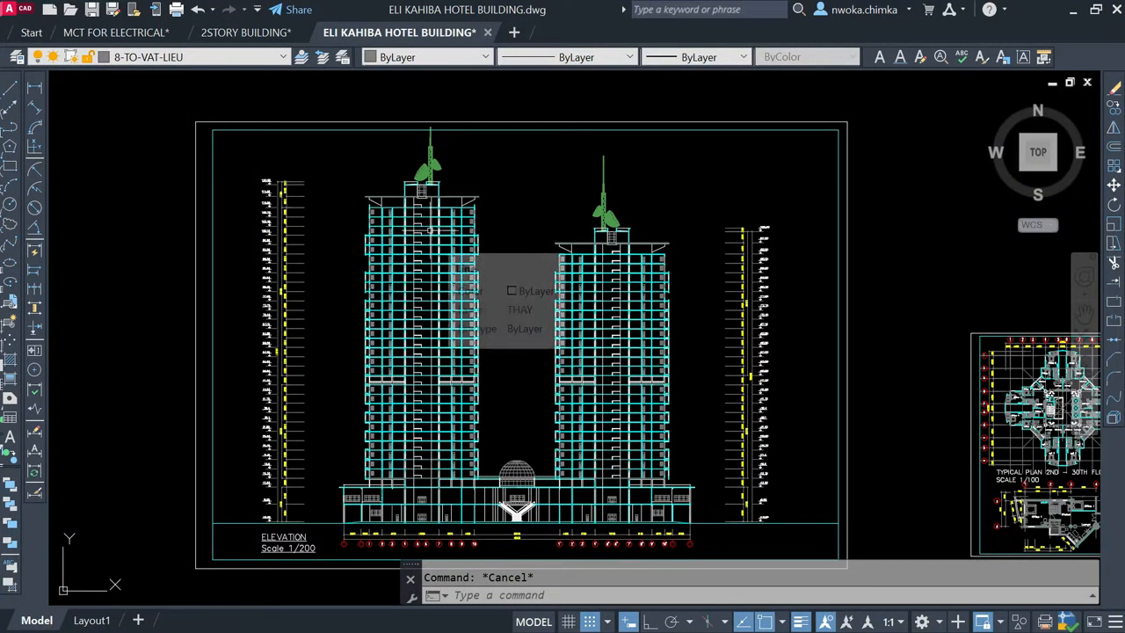
scroll(501, 240, "down", 2)
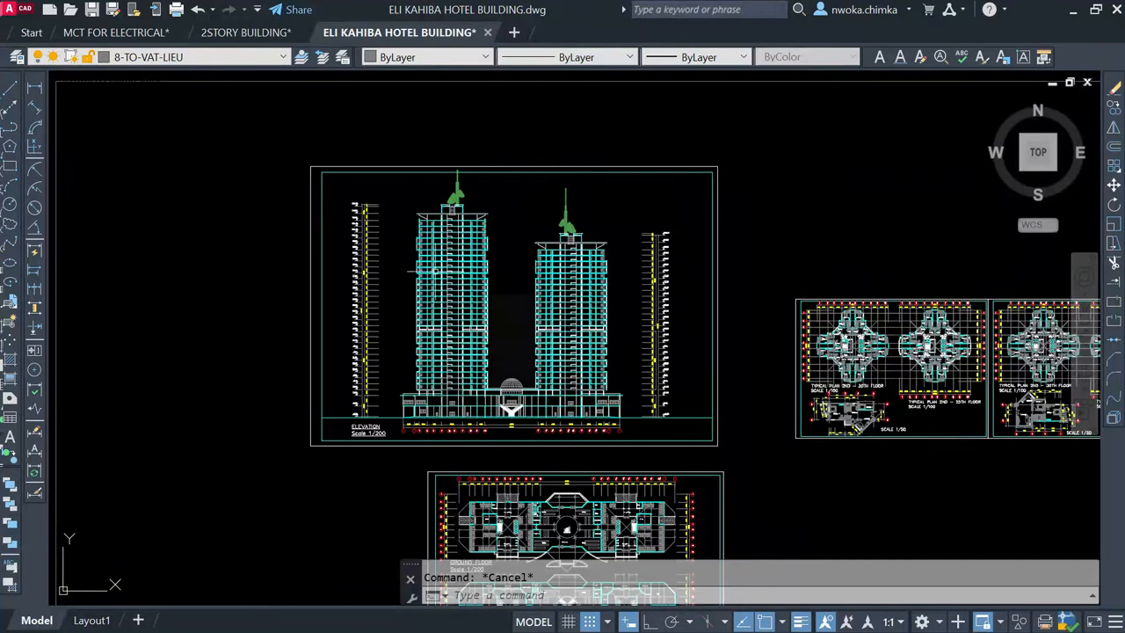
Step: Review the overall arrangement of the elevation, ground and first floor, and typical plan sheets, and view the two-tower elevation again
middle_click_drag(694, 303, 583, 284)
scroll(538, 300, "down", 2)
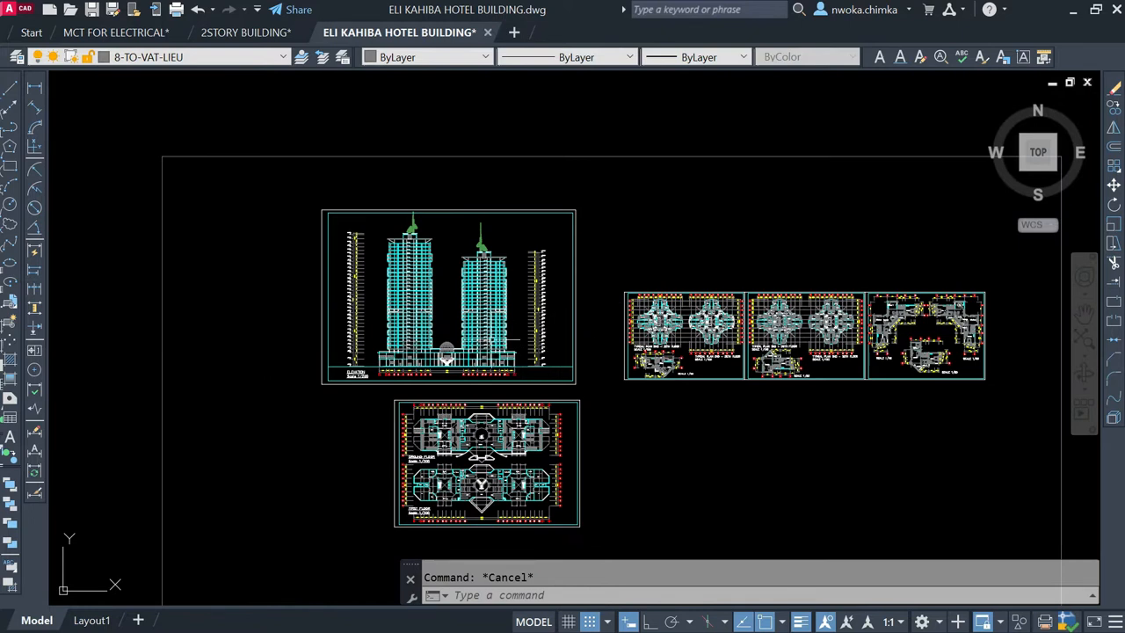
scroll(443, 284, "up", 2)
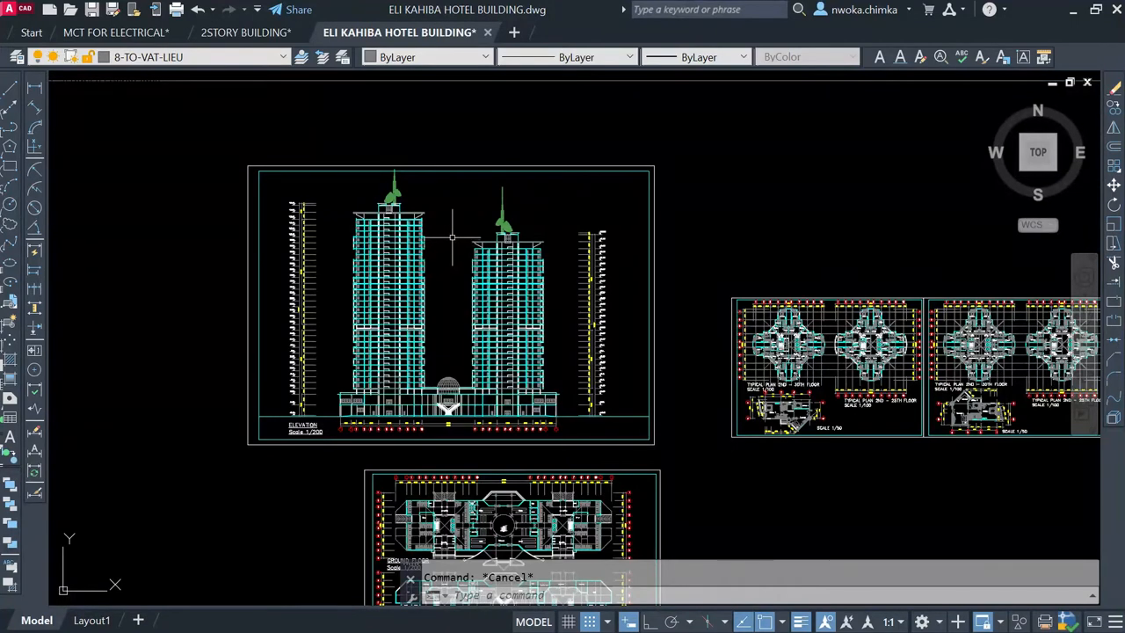
scroll(446, 252, "up", 2)
scroll(525, 220, "down", 4)
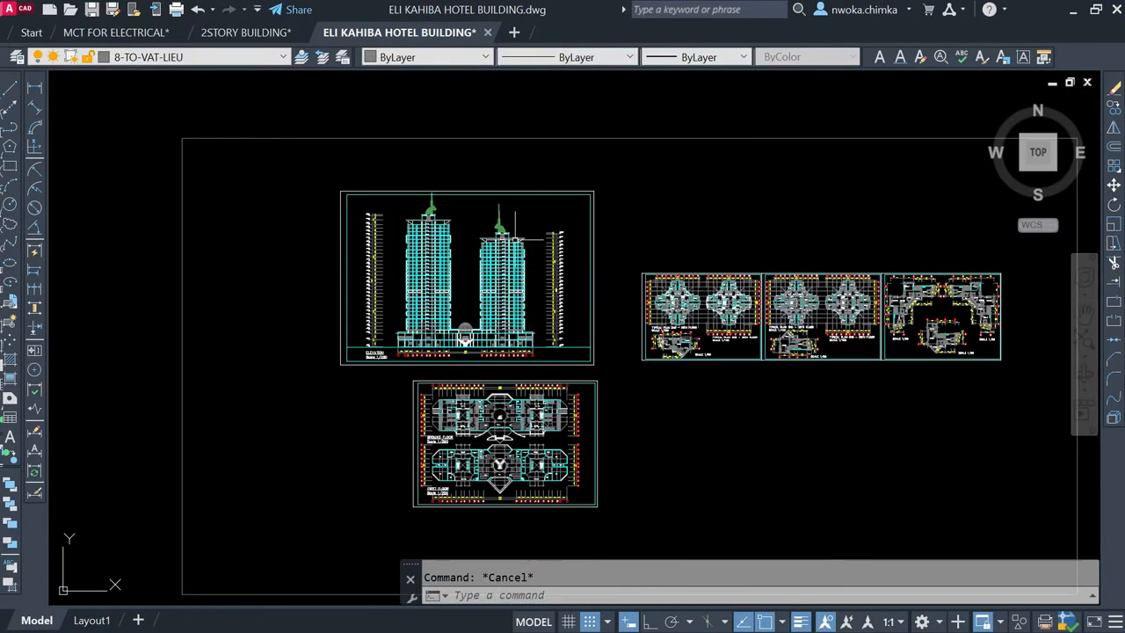
scroll(528, 334, "up", 3)
scroll(528, 325, "down", 3)
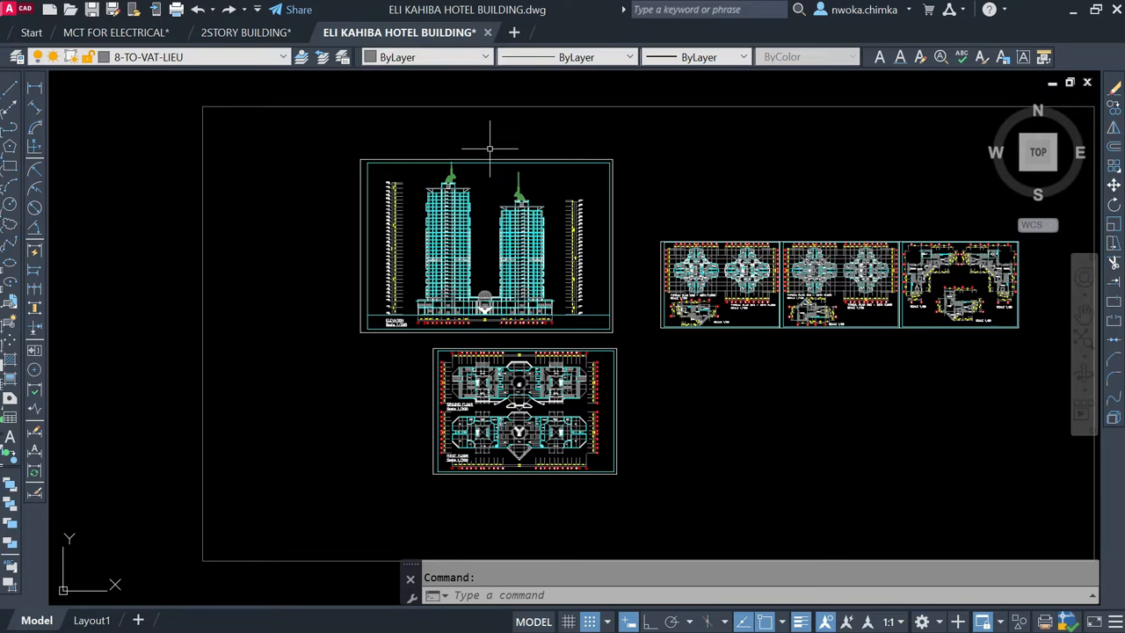
scroll(479, 187, "up", 4)
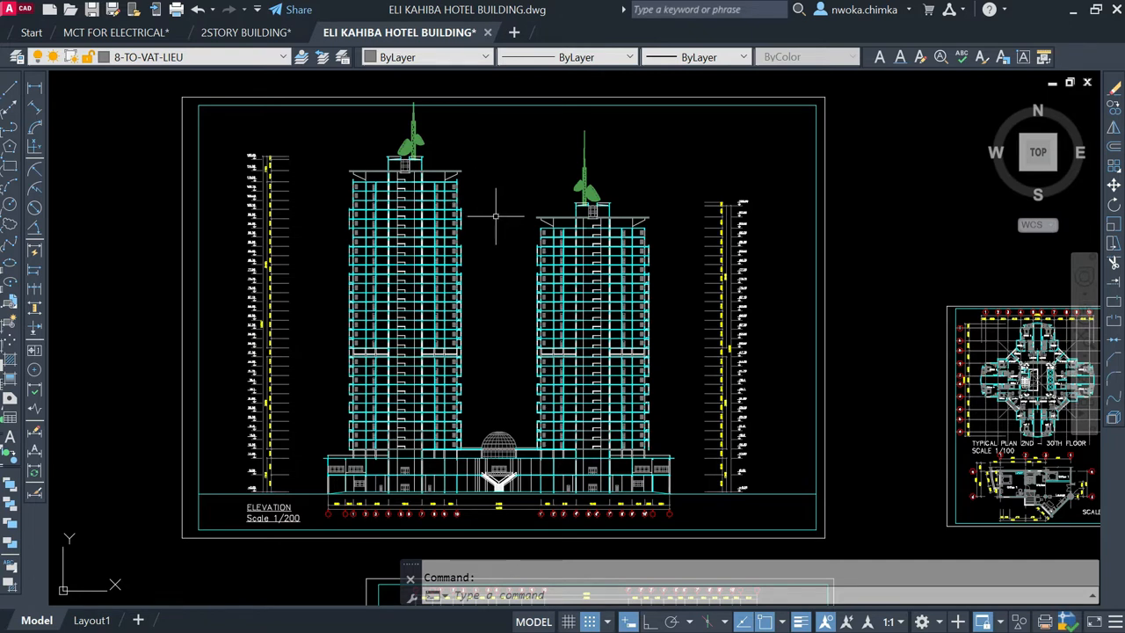
scroll(495, 215, "down", 2)
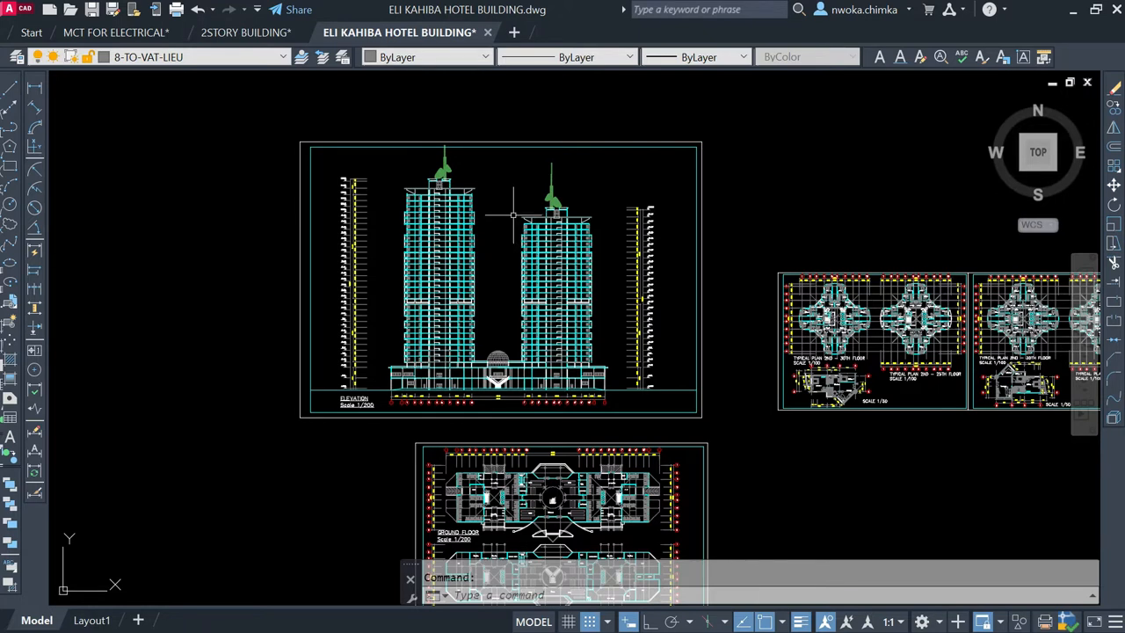
Step: Examine the upper storeys and level marks of both towers, and view the complete elevation sheet
scroll(513, 217, "up", 4)
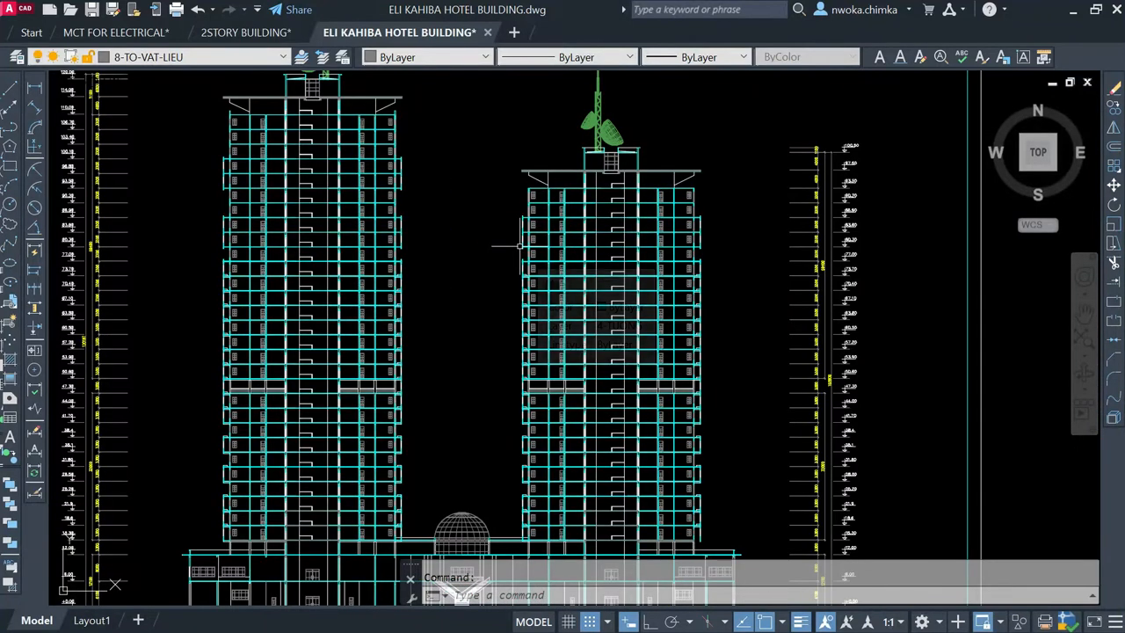
scroll(517, 245, "down", 2)
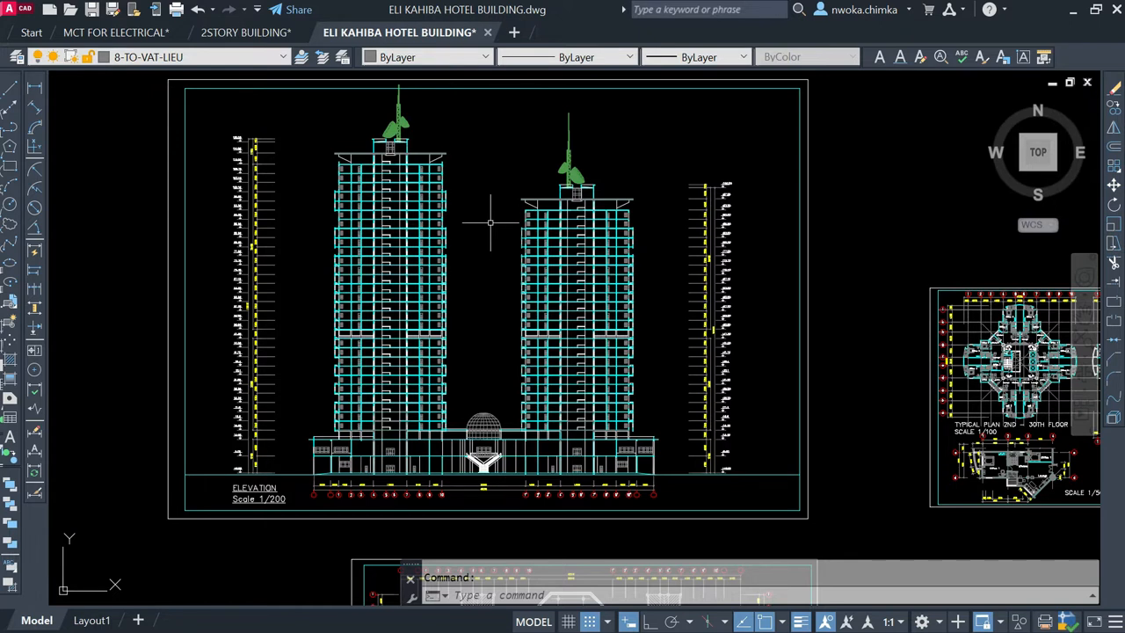
scroll(490, 215, "down", 1)
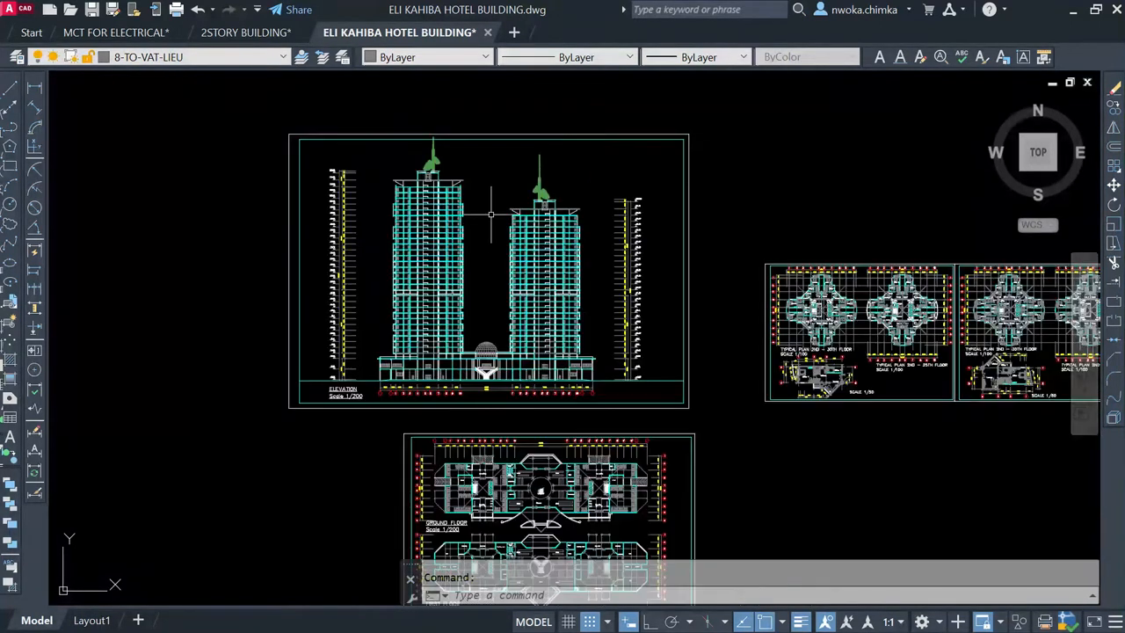
scroll(478, 134, "up", 1)
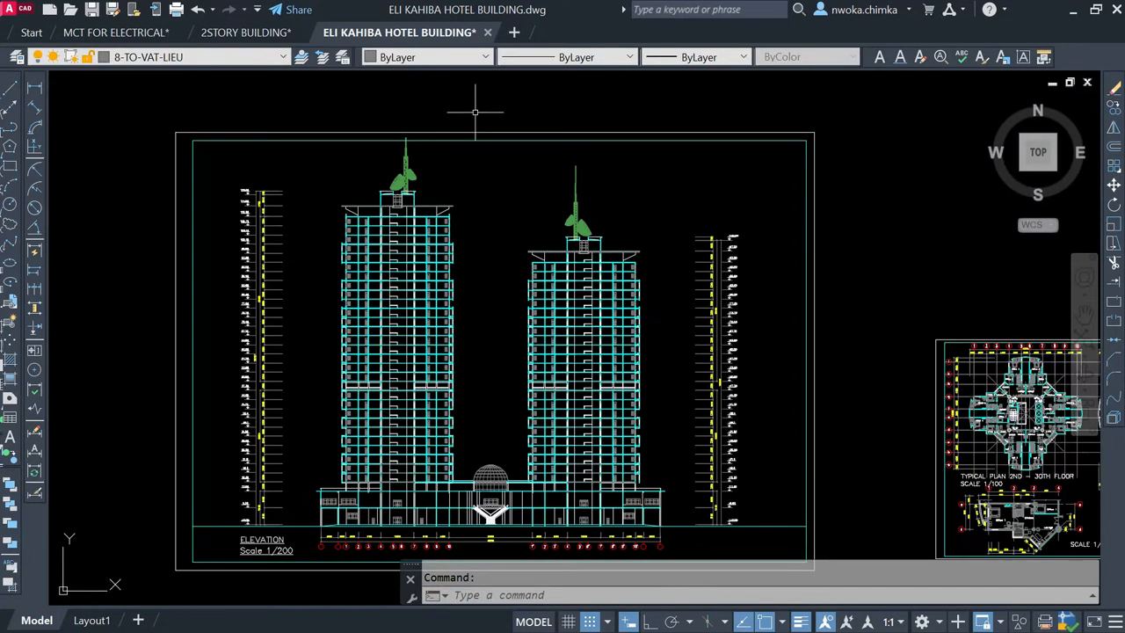
scroll(474, 117, "down", 4)
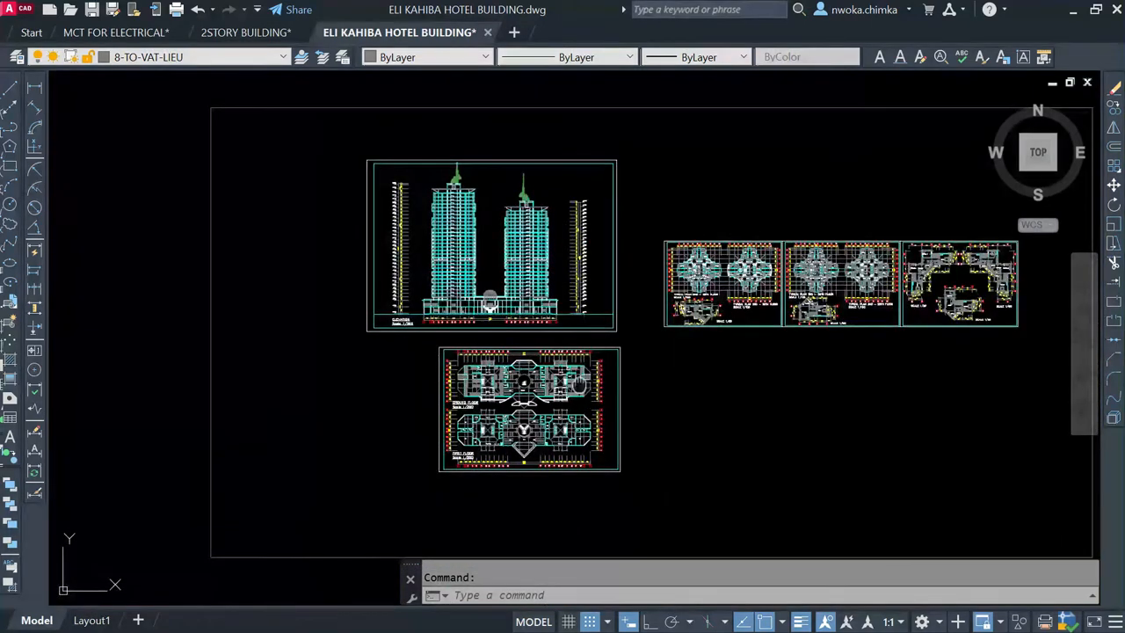
Step: Review the layout of the whole drawing set and the elevation's podium above the ground floor plan
scroll(490, 255, "down", 4)
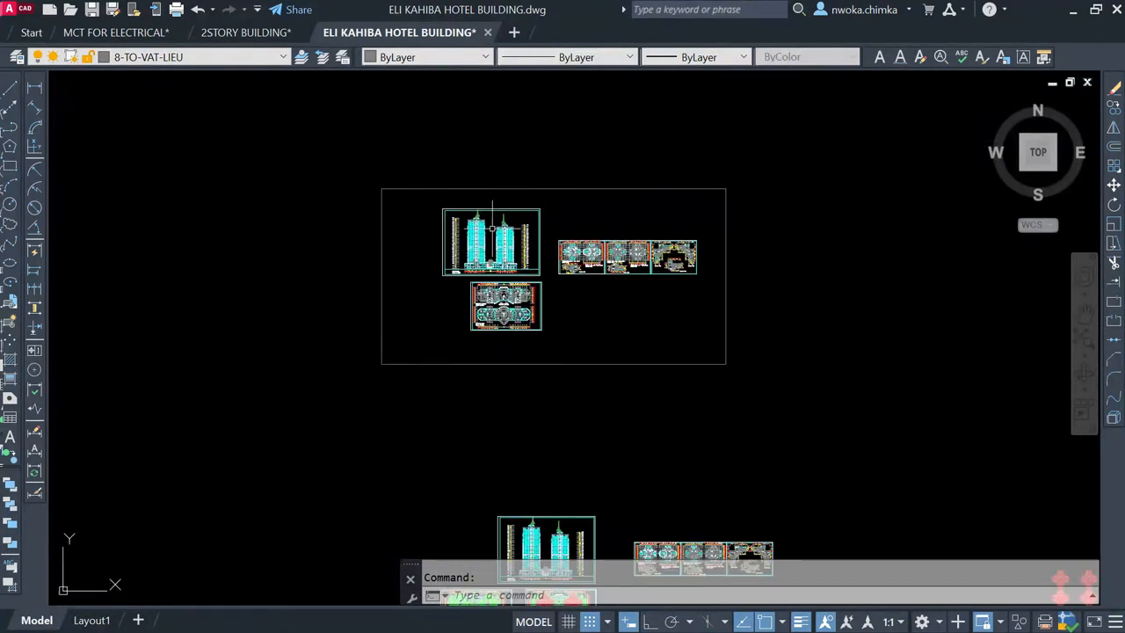
scroll(500, 258, "up", 2)
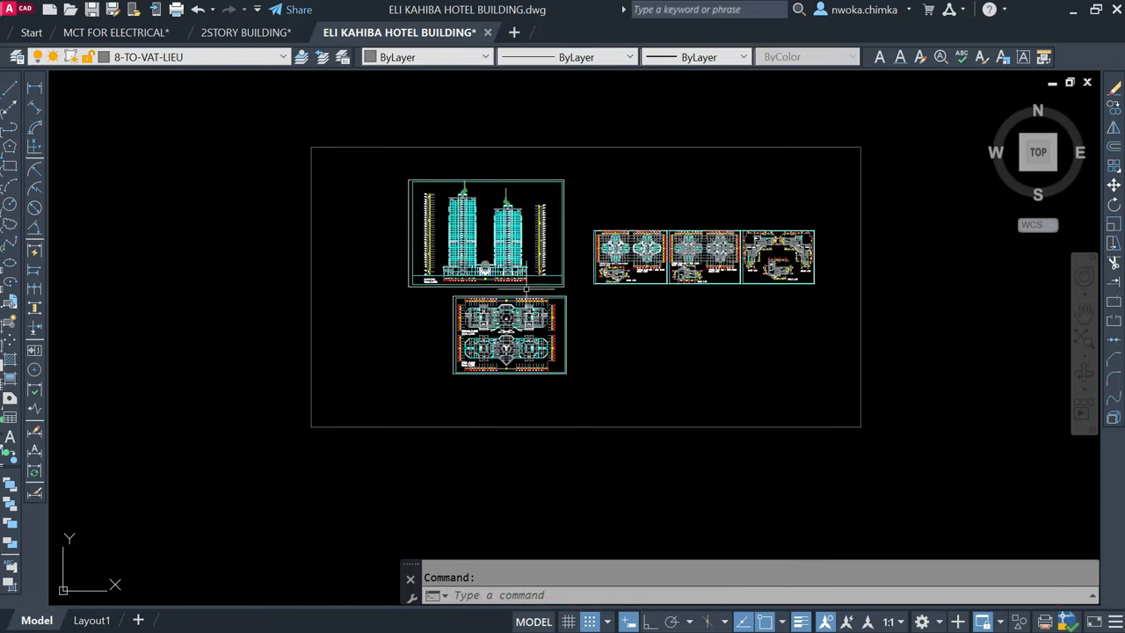
scroll(499, 221, "up", 2)
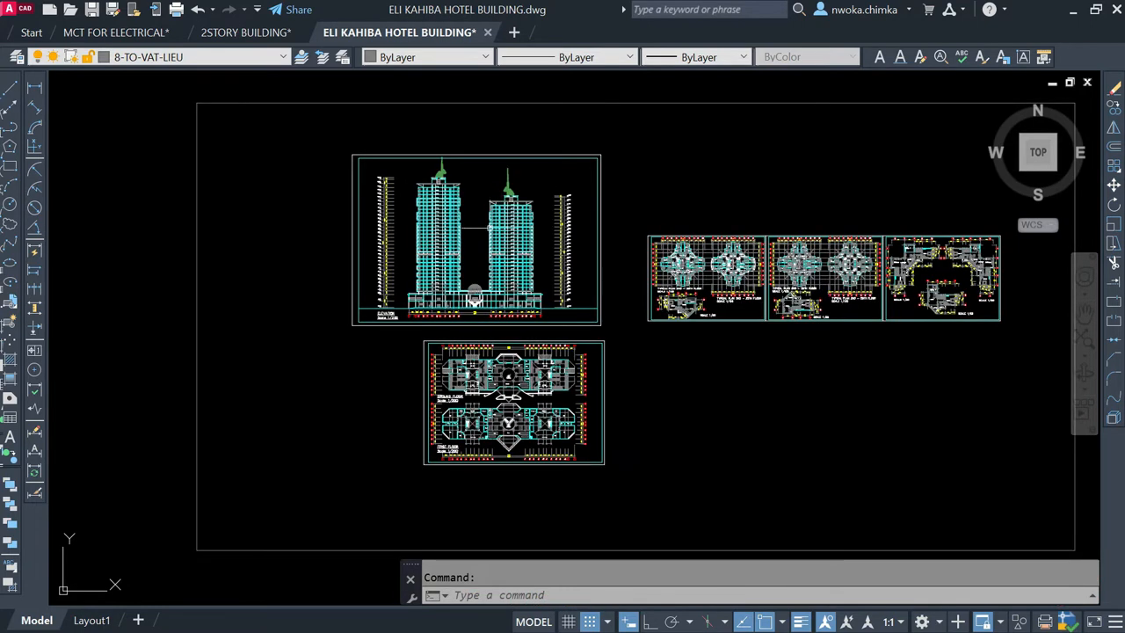
scroll(510, 241, "down", 3)
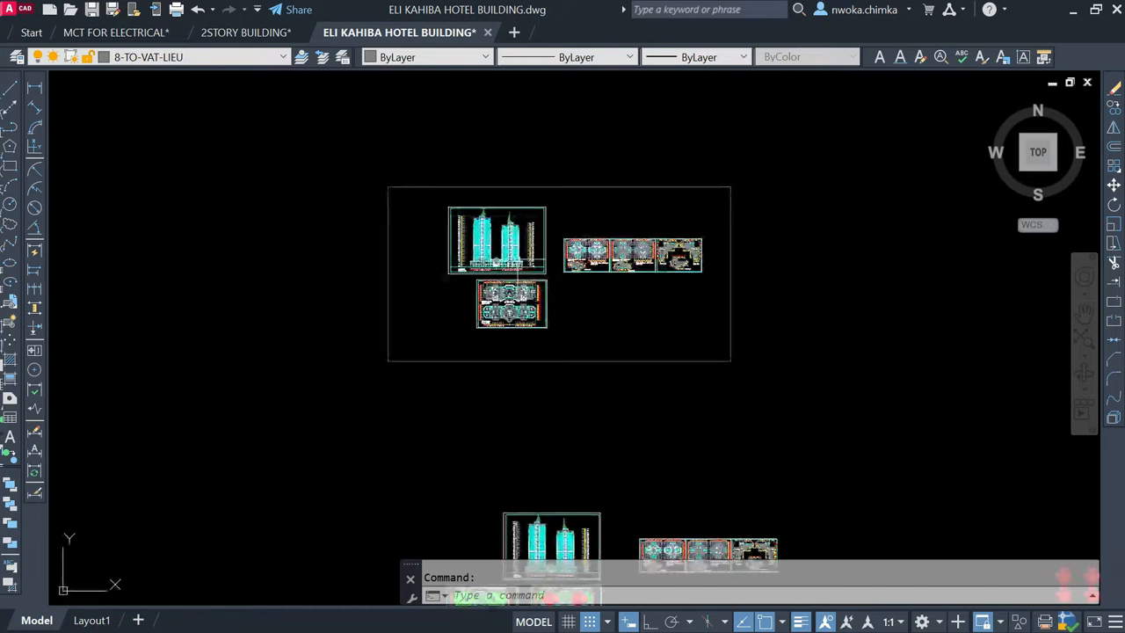
scroll(505, 295, "up", 4)
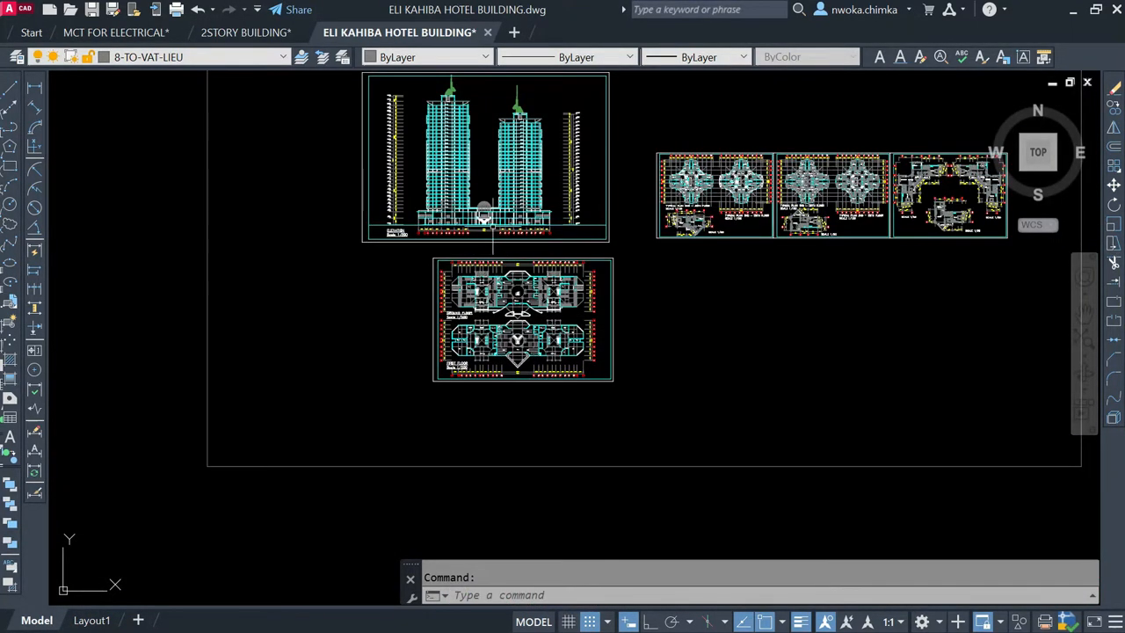
scroll(480, 171, "up", 4)
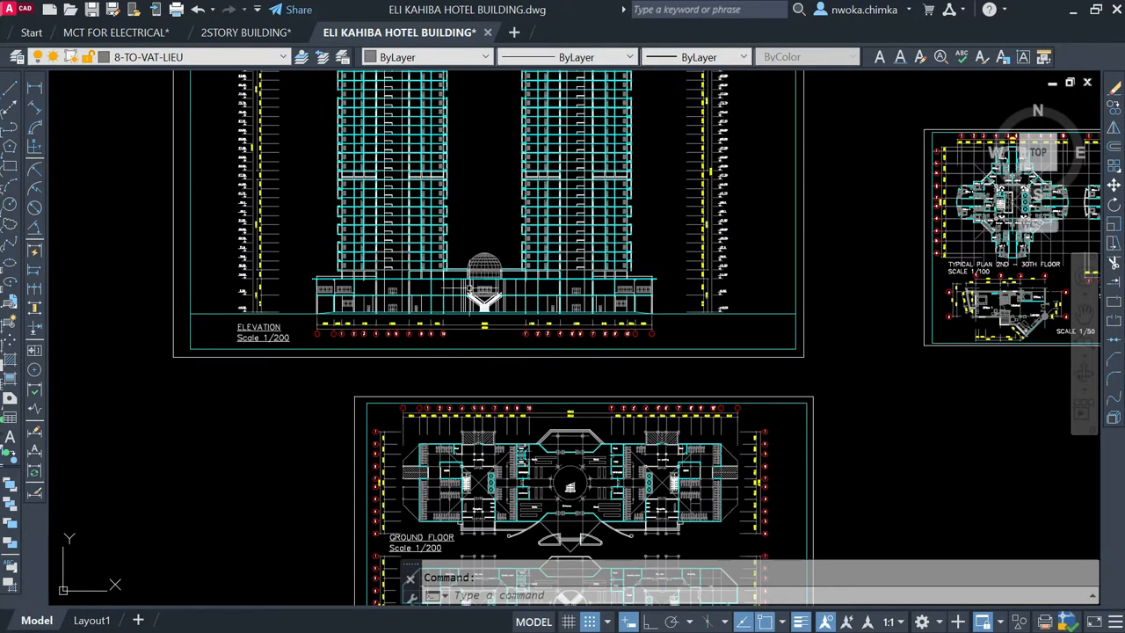
scroll(477, 282, "down", 4)
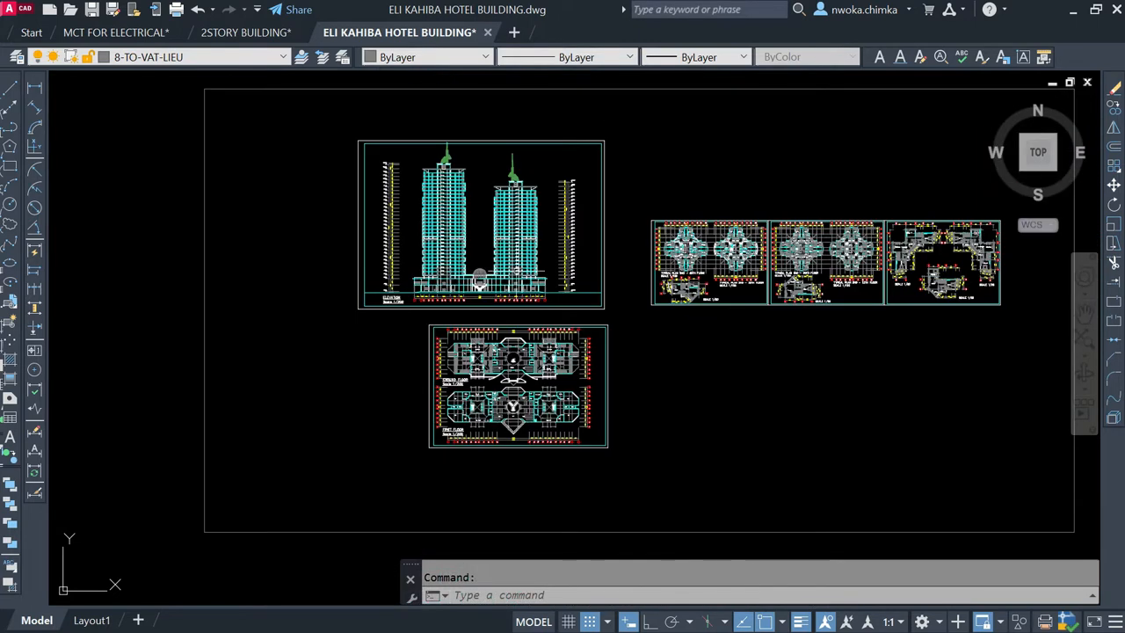
Step: Examine the ground floor and first floor plans at scale 1/200, including their rooms, central hall and grid lines
scroll(523, 270, "down", 2)
scroll(521, 356, "up", 6)
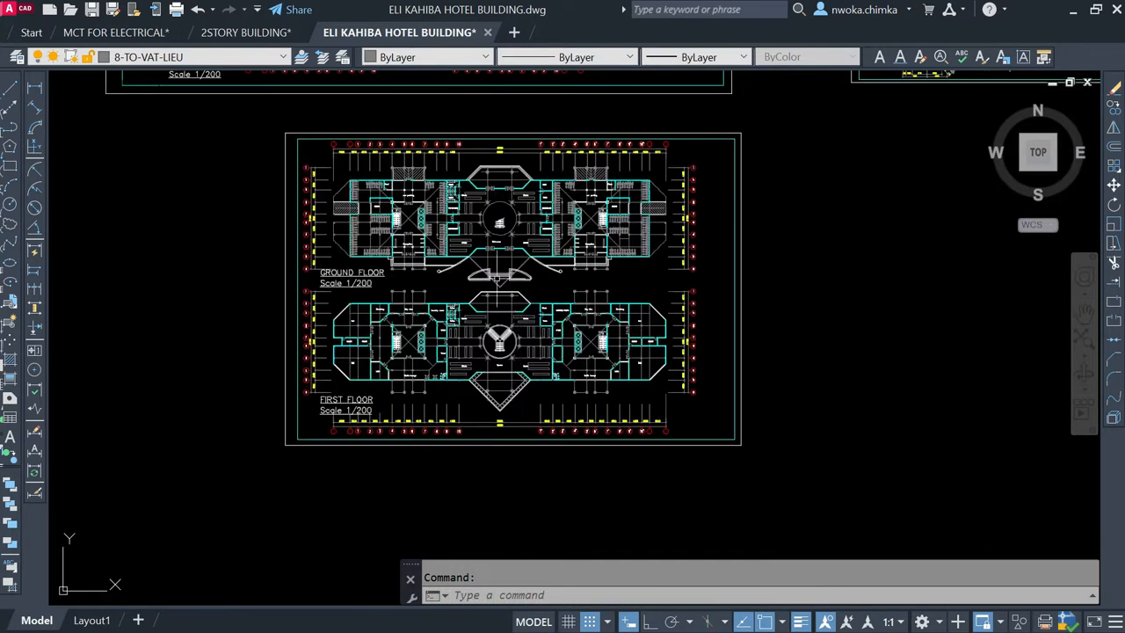
scroll(499, 278, "up", 2)
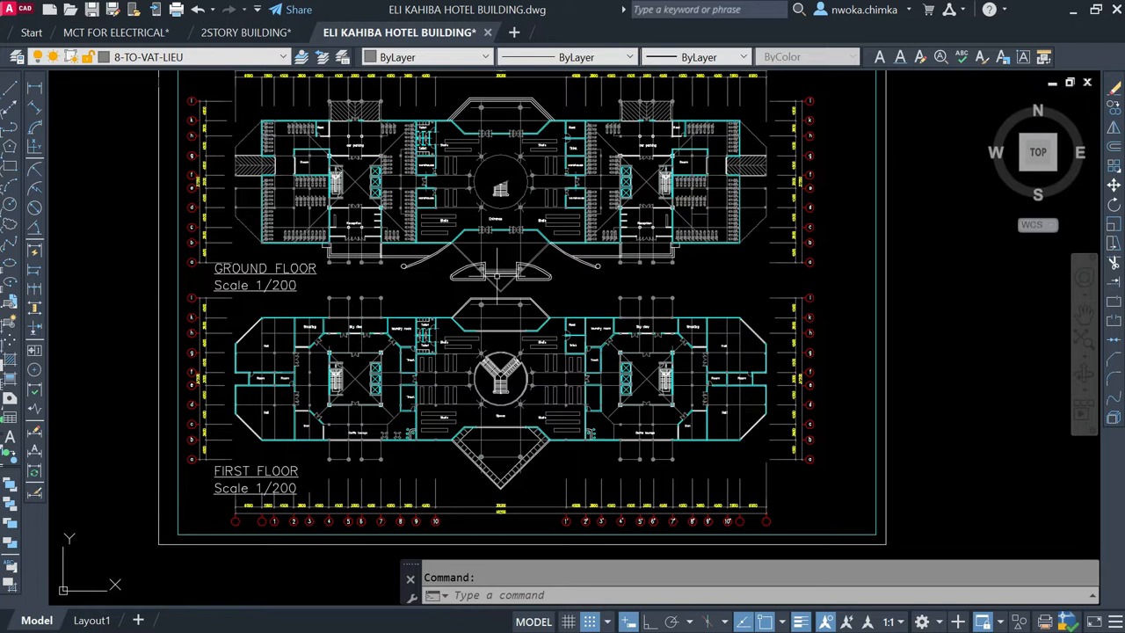
scroll(499, 279, "down", 4)
scroll(488, 190, "up", 2)
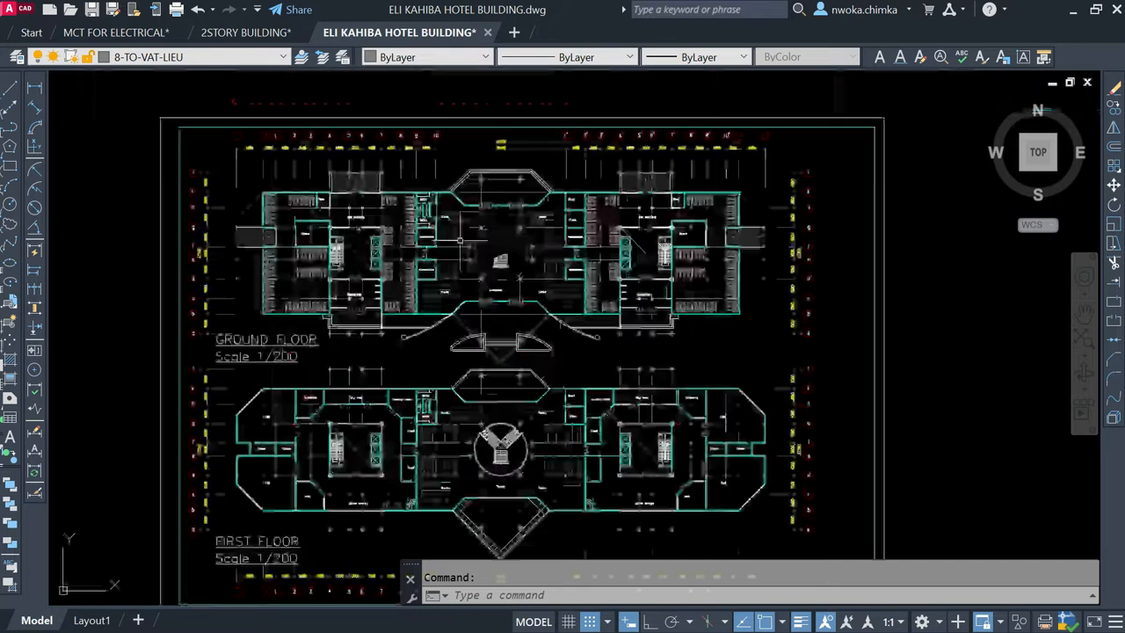
scroll(458, 242, "up", 2)
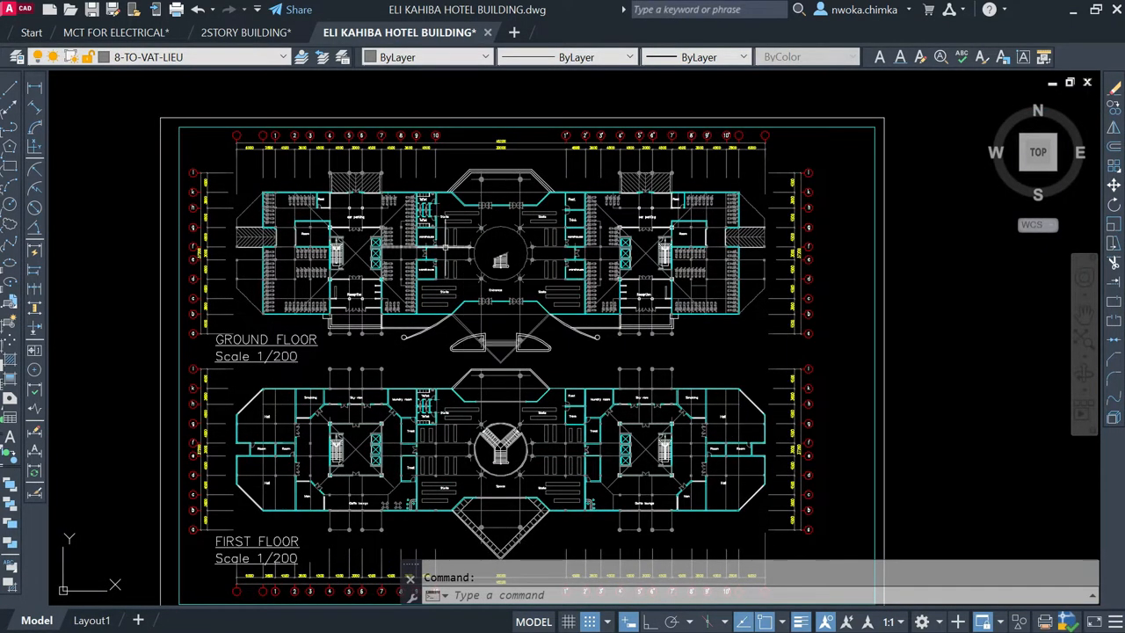
scroll(467, 267, "down", 2)
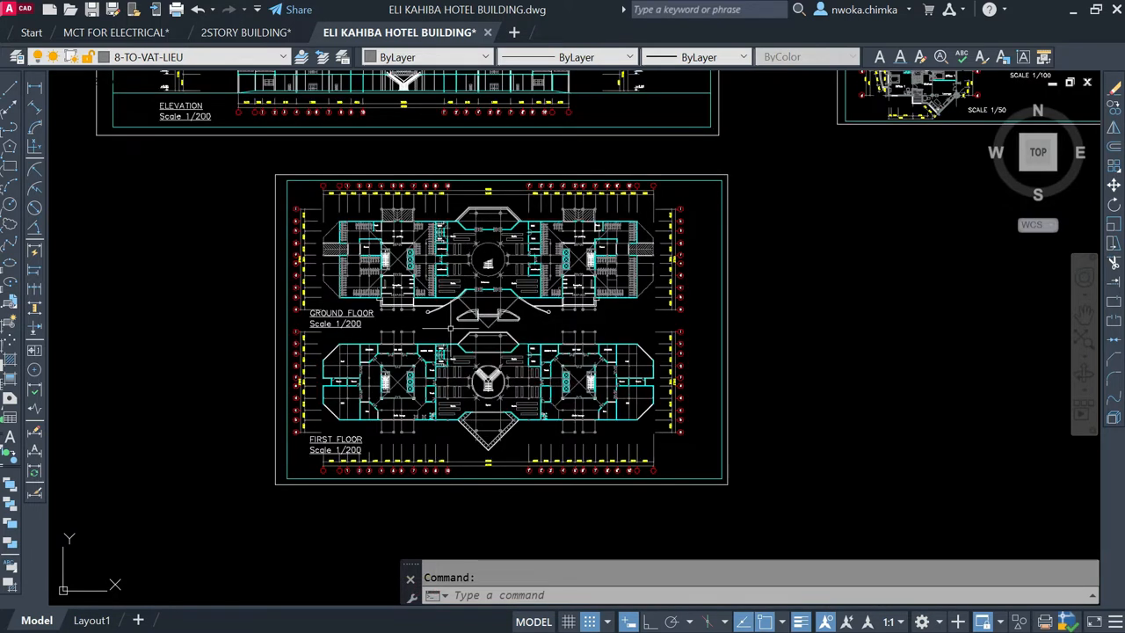
scroll(434, 417, "up", 2)
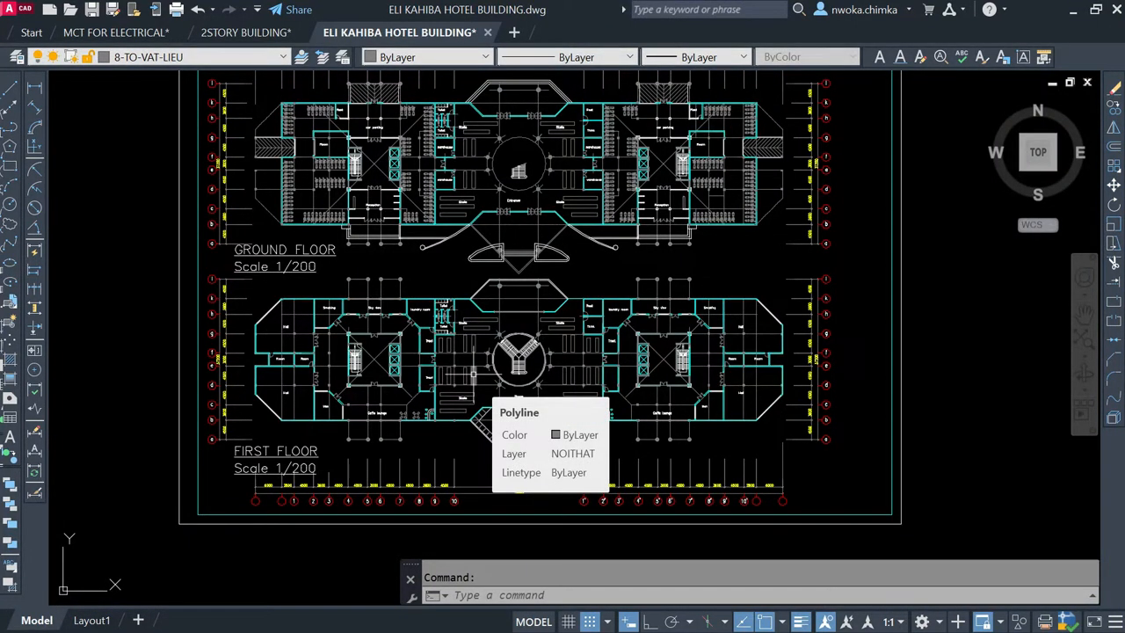
scroll(474, 376, "down", 3)
scroll(378, 404, "up", 6)
scroll(325, 419, "down", 4)
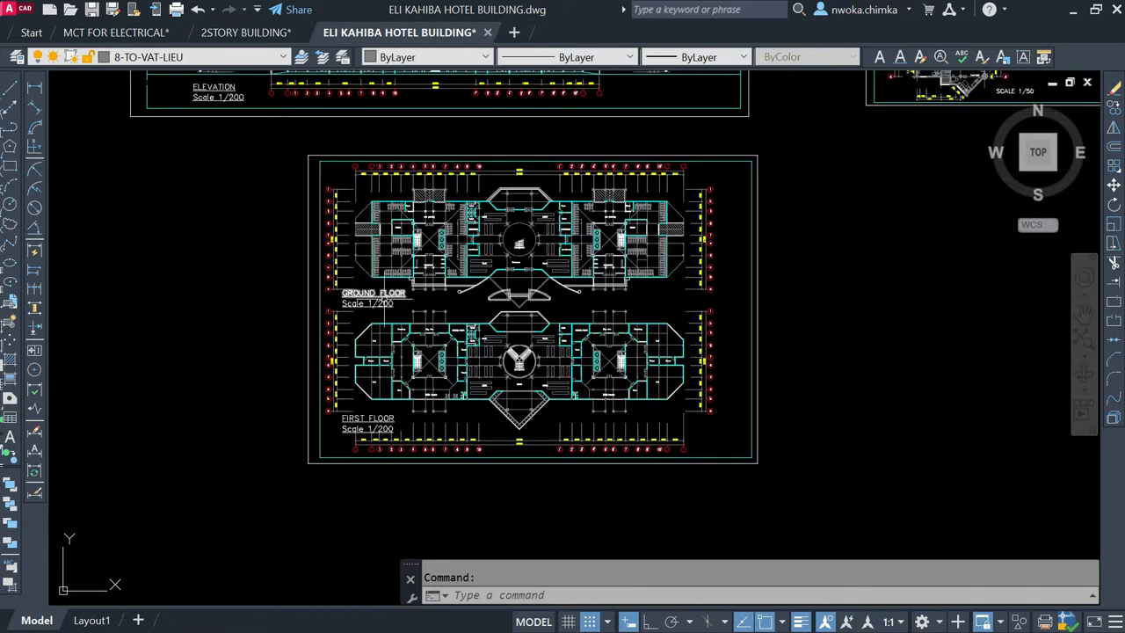
Step: Examine the typical 2nd–30th and 2nd–25th floor plans together with the enlarged unit plan below them
scroll(376, 299, "down", 4)
scroll(591, 186, "up", 5)
scroll(580, 198, "up", 2)
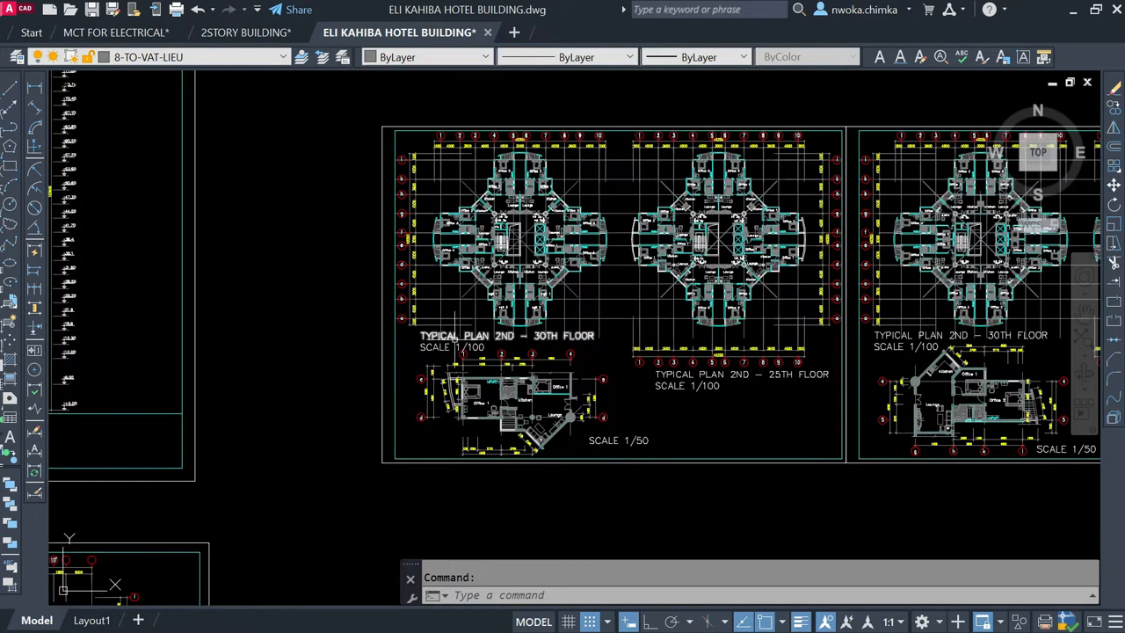
scroll(494, 334, "up", 4)
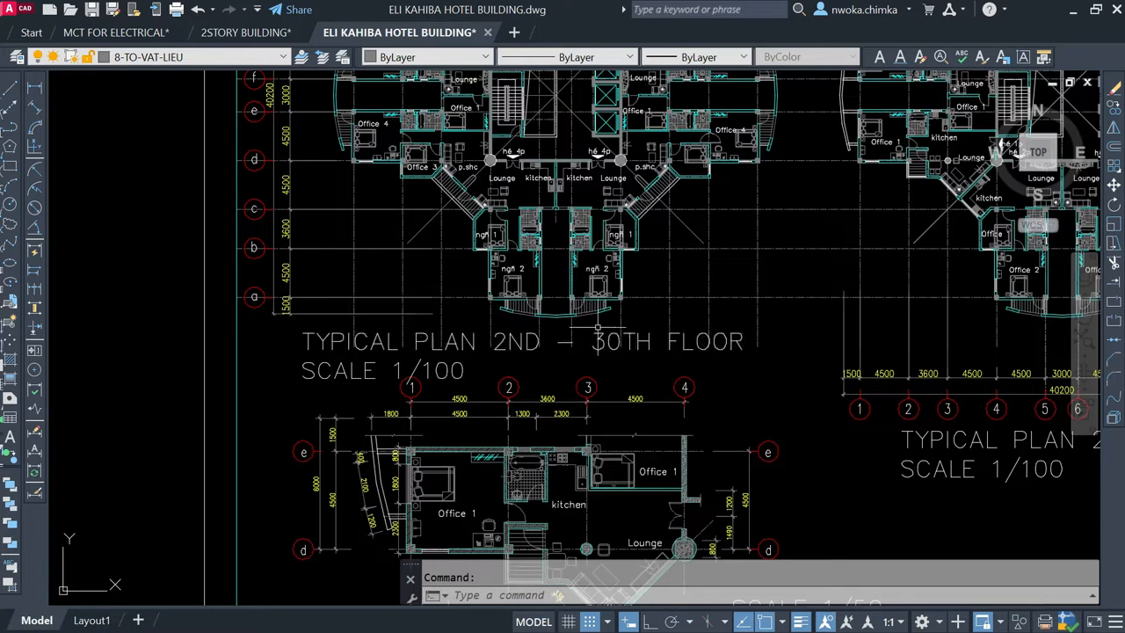
scroll(597, 347, "down", 4)
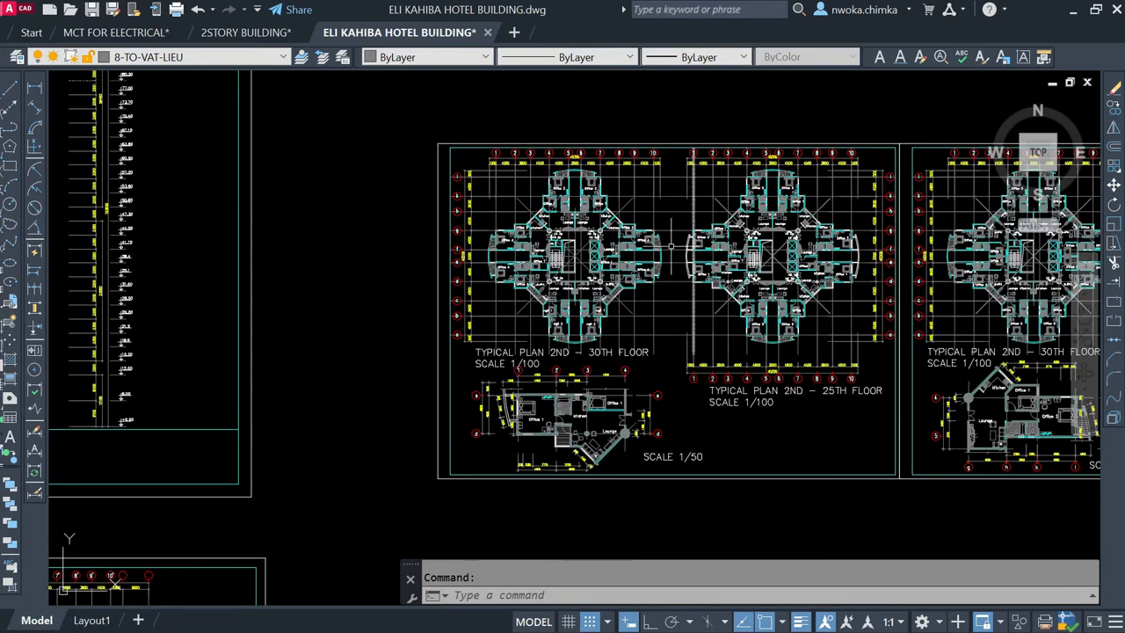
scroll(741, 220, "up", 2)
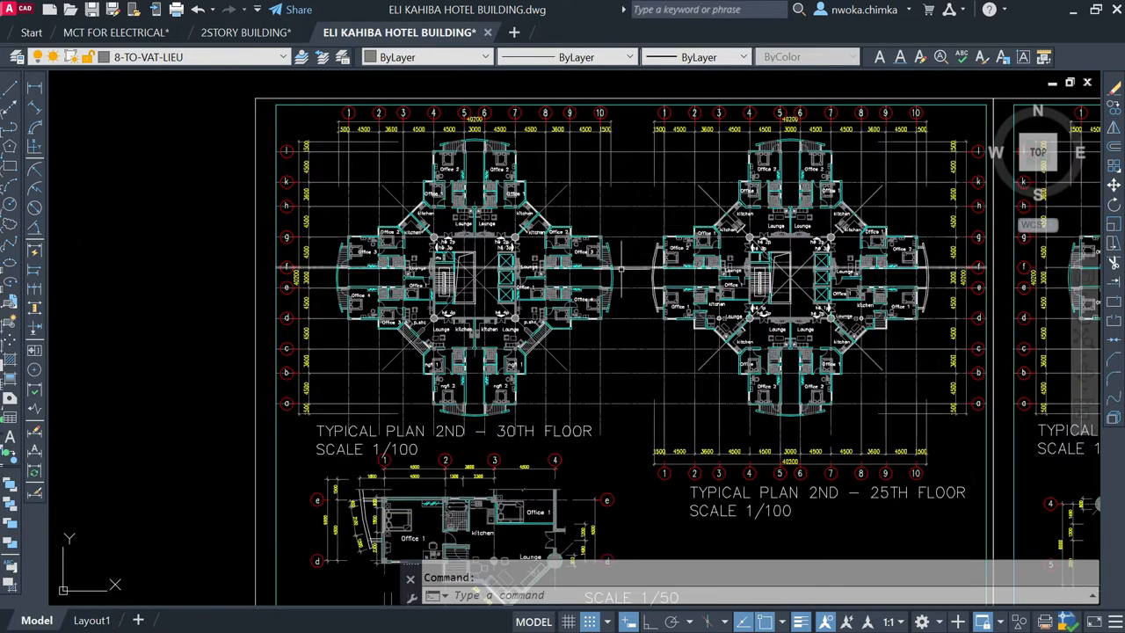
scroll(903, 281, "down", 4)
scroll(175, 224, "up", 3)
scroll(230, 230, "down", 3)
Step: Review the second typical plan sheet and the neighbouring sheet of enlarged unit plans at scale 1/50
scroll(435, 220, "down", 2)
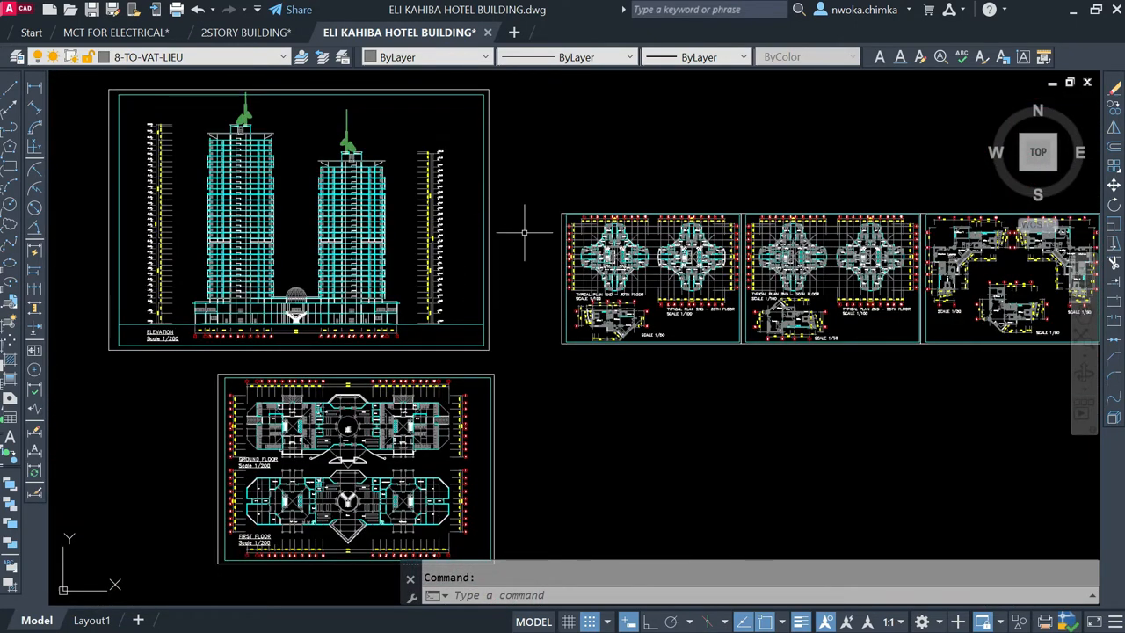
scroll(703, 263, "up", 4)
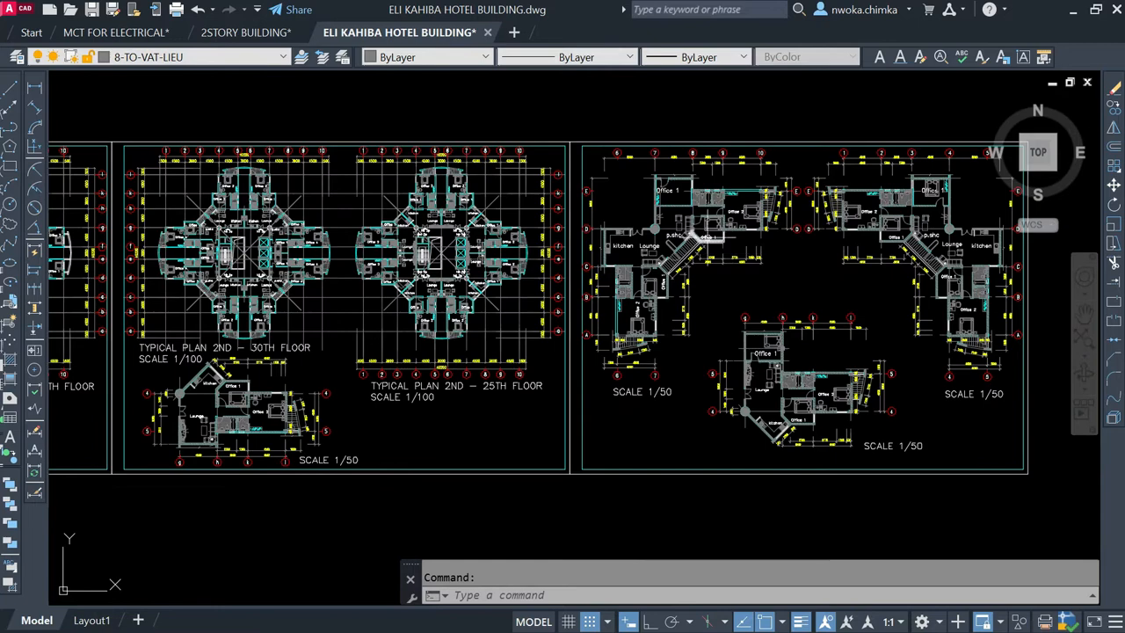
scroll(727, 236, "up", 2)
scroll(624, 255, "down", 4)
scroll(818, 280, "down", 2)
Step: Return to the ground and first floor sheet and compare its plans with the elevation above
middle_click_drag(468, 361, 770, 279)
scroll(359, 387, "up", 2)
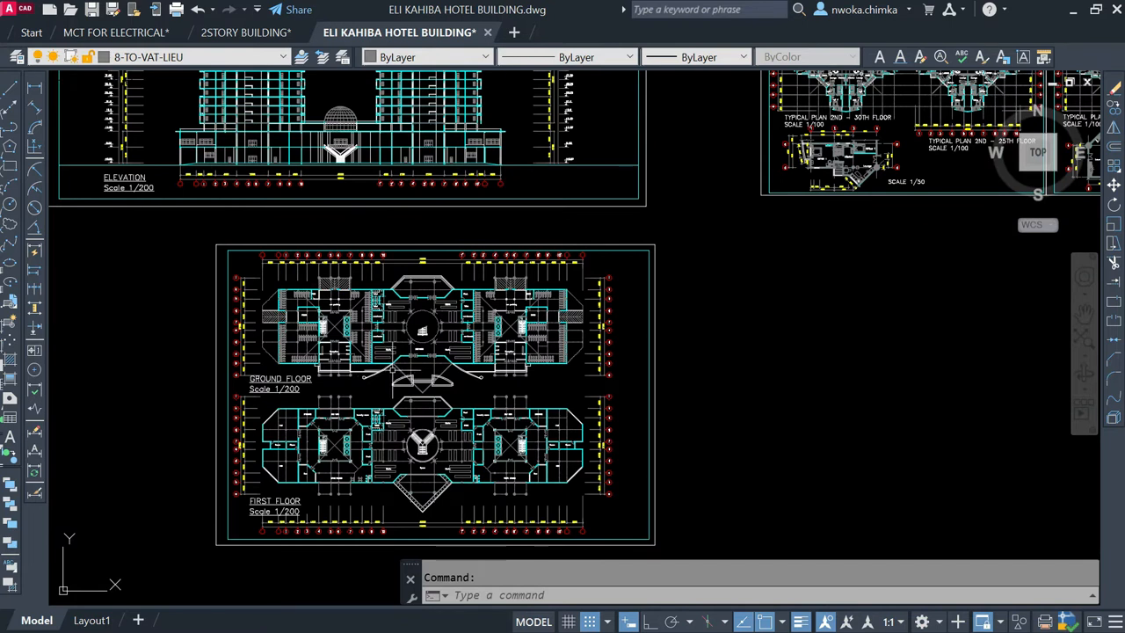
scroll(453, 312, "down", 2)
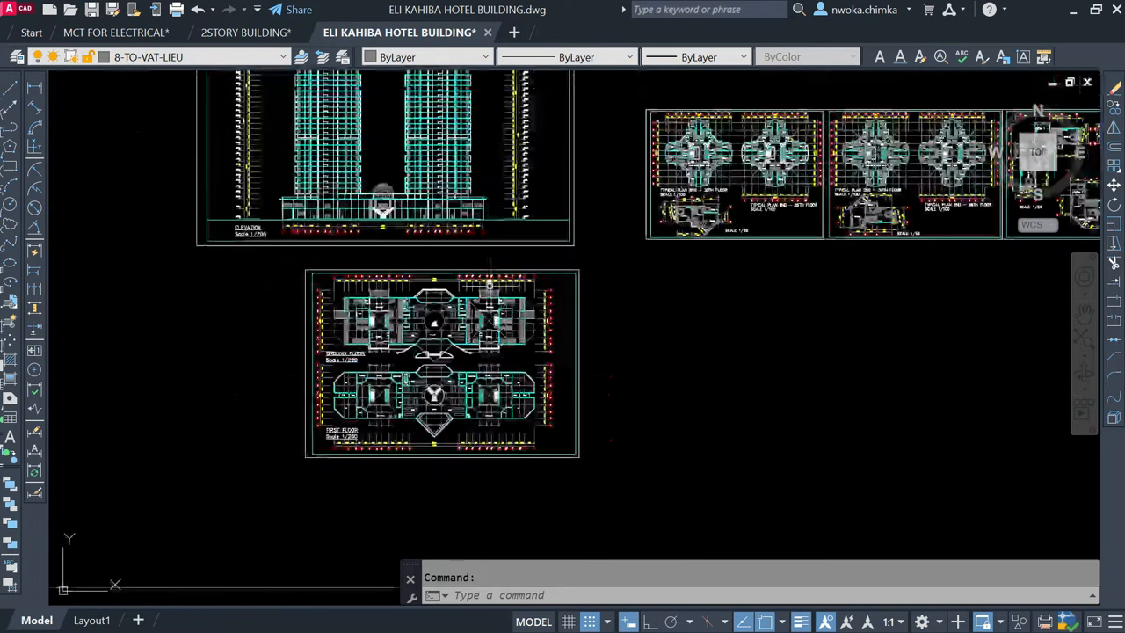
scroll(419, 344, "up", 2)
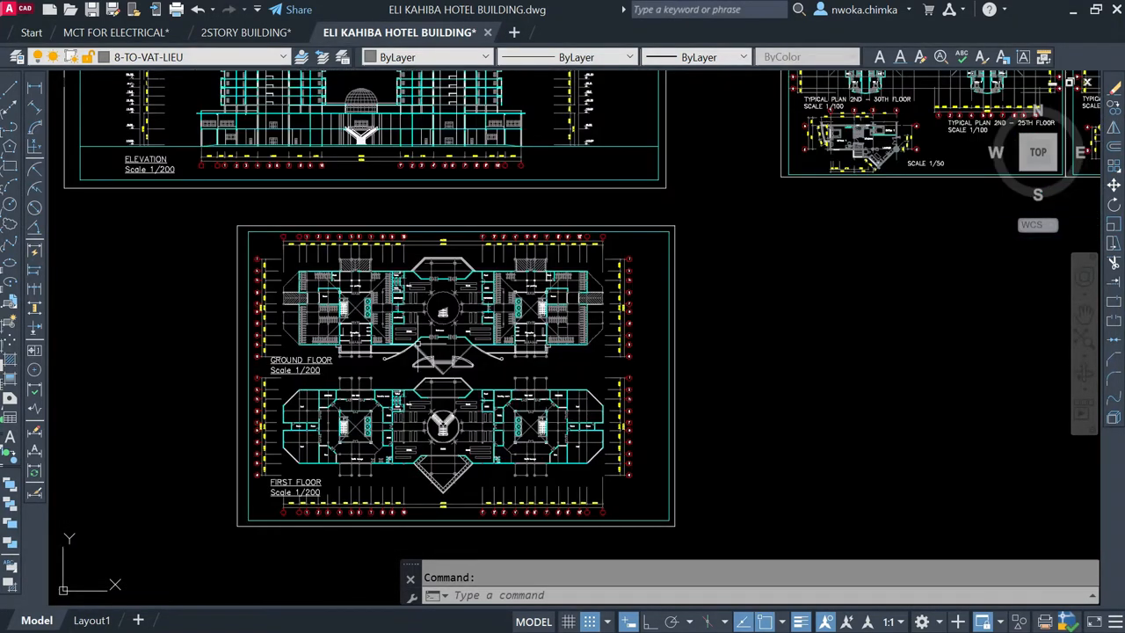
scroll(554, 500, "down", 2)
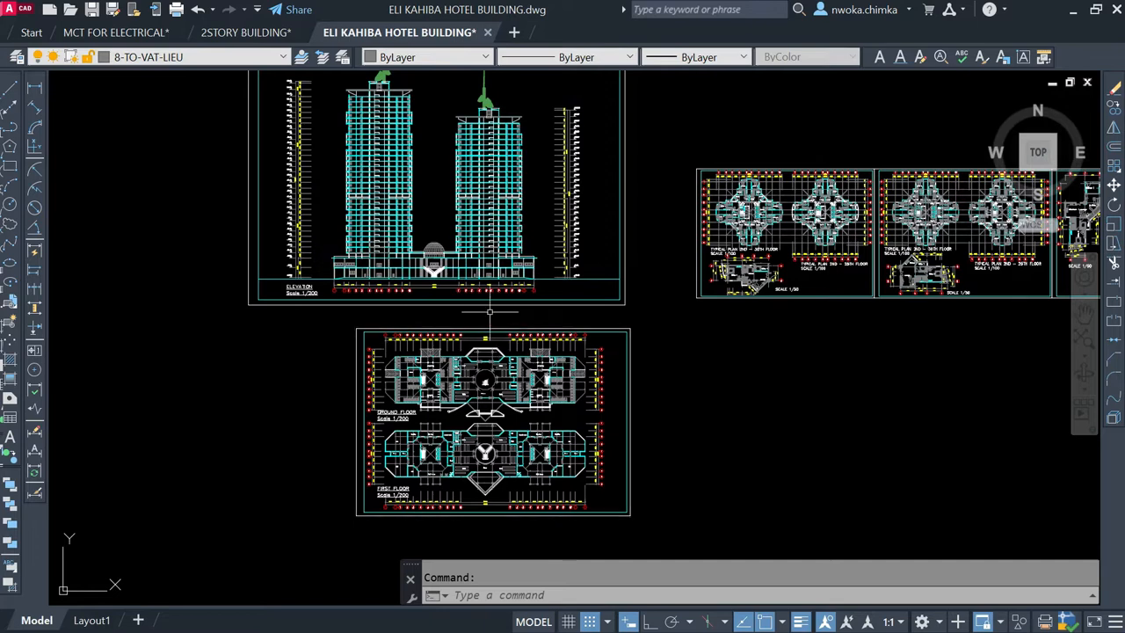
Step: Examine both towers with their roof antennas in the elevation, and view the ground and first floor plans again
middle_click_drag(482, 291, 519, 347)
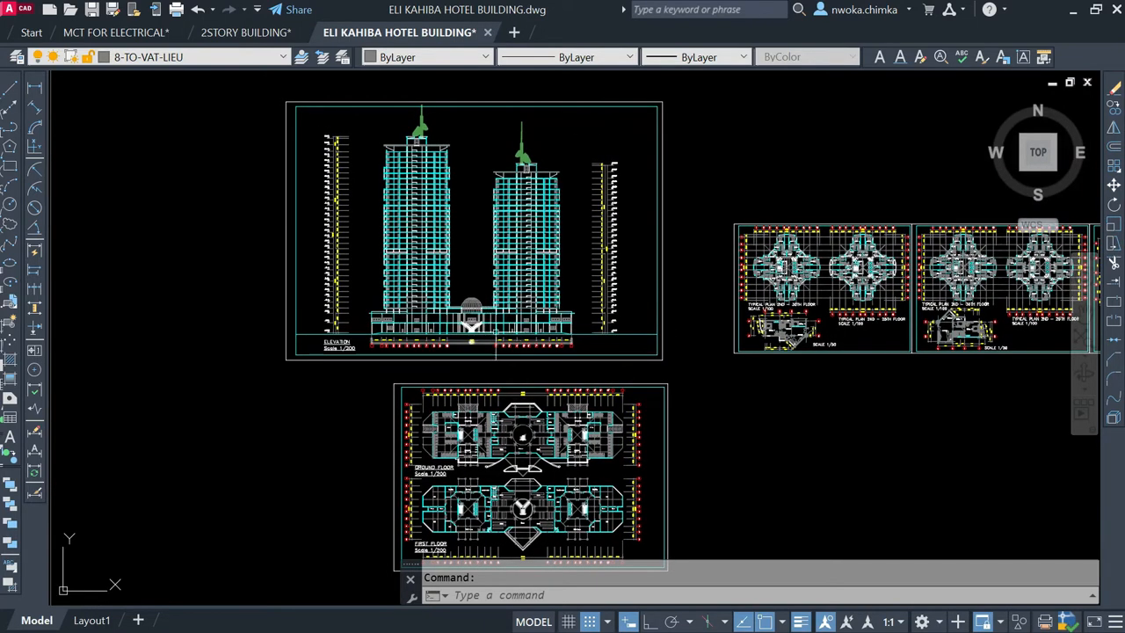
scroll(415, 125, "up", 4)
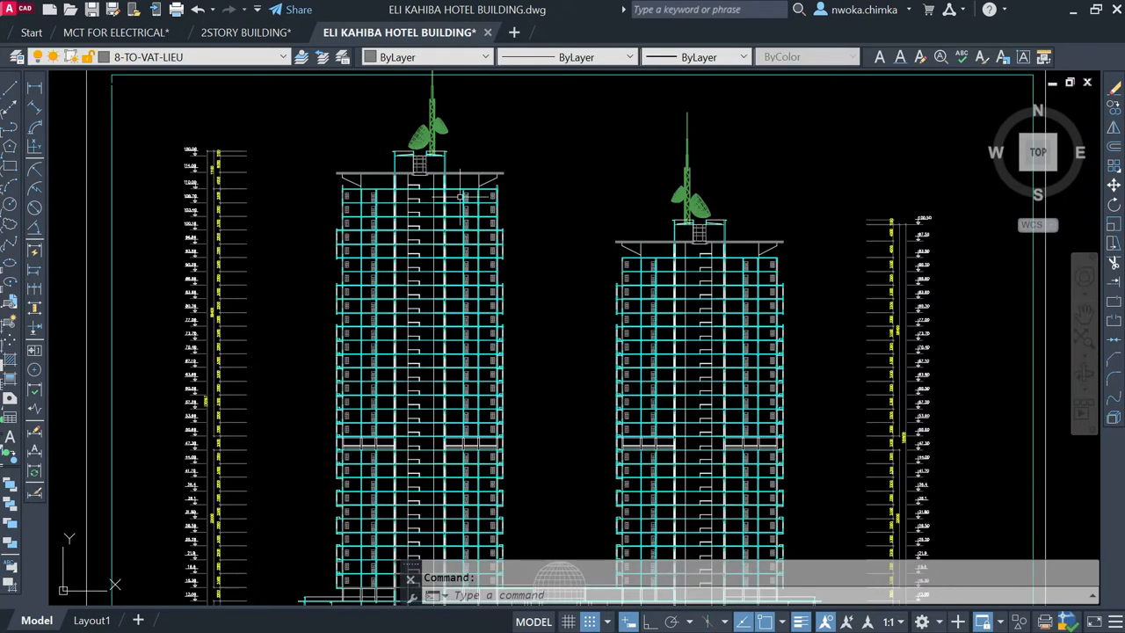
scroll(475, 189, "down", 2)
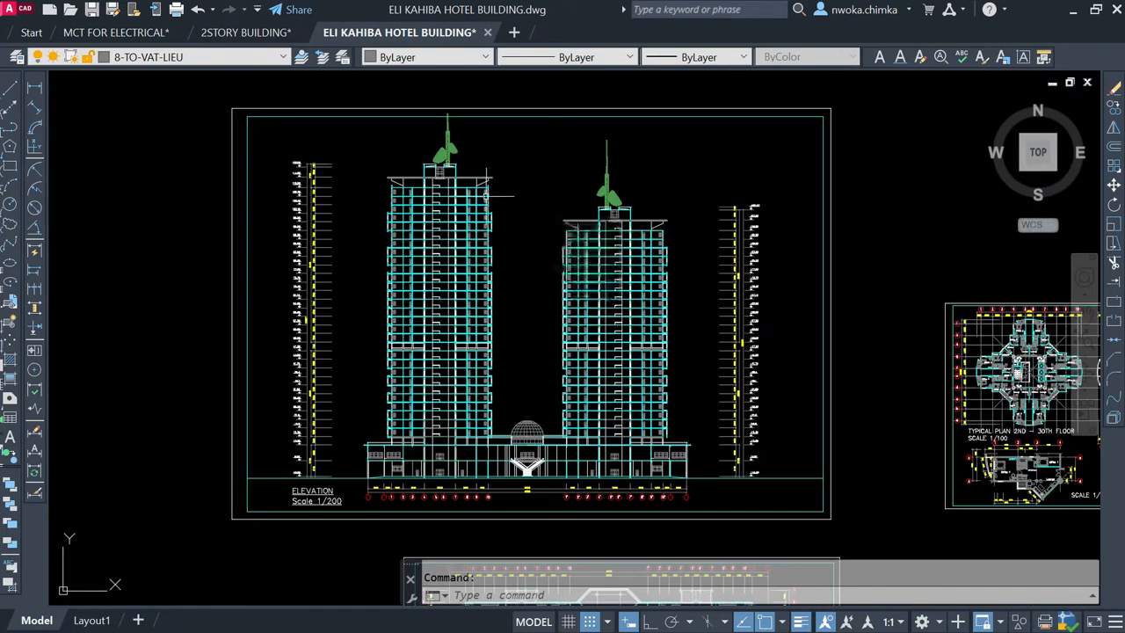
scroll(484, 196, "down", 4)
scroll(517, 356, "up", 2)
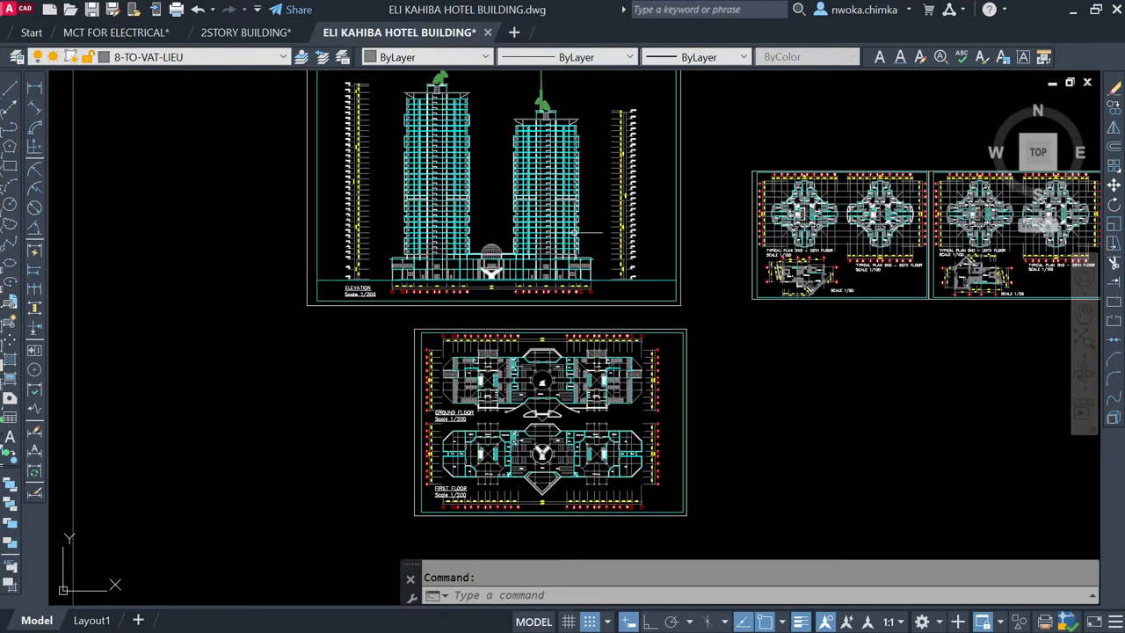
scroll(508, 444, "up", 4)
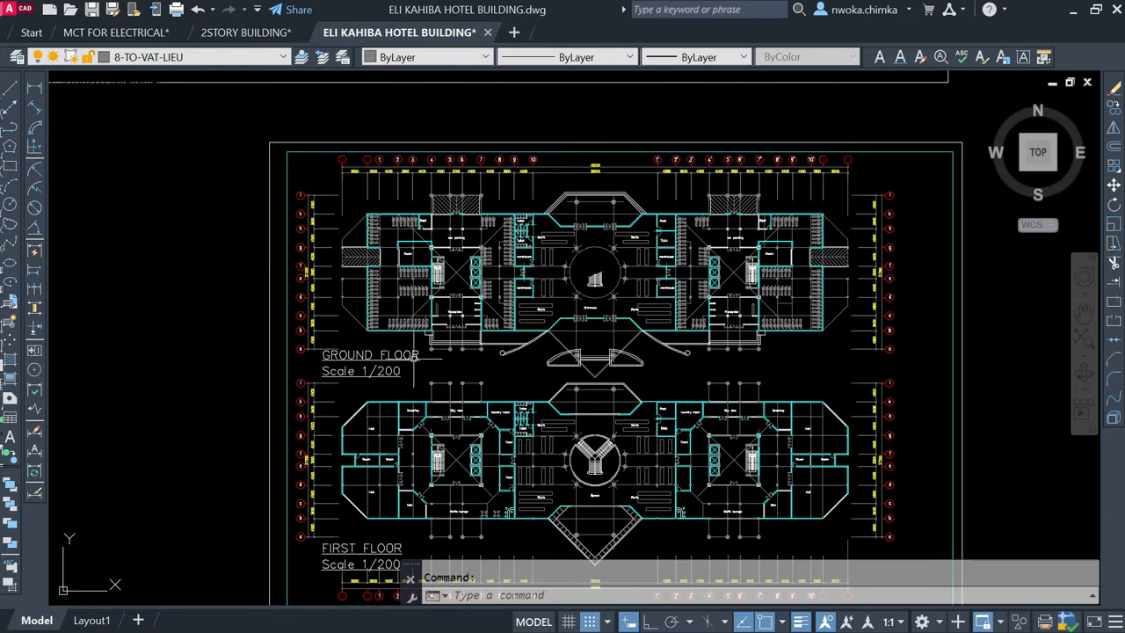
scroll(409, 375, "down", 2)
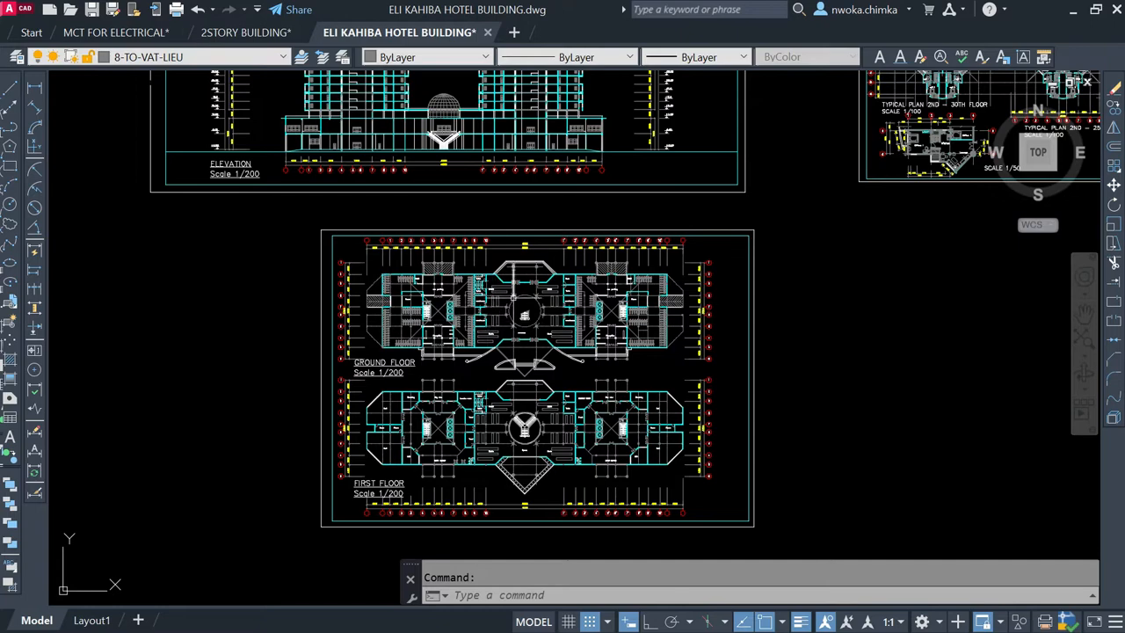
Step: Examine the podium at the base of the elevation, briefly selecting the objects at its outer end and clearing the selection
scroll(413, 264, "up", 3)
scroll(367, 273, "up", 1)
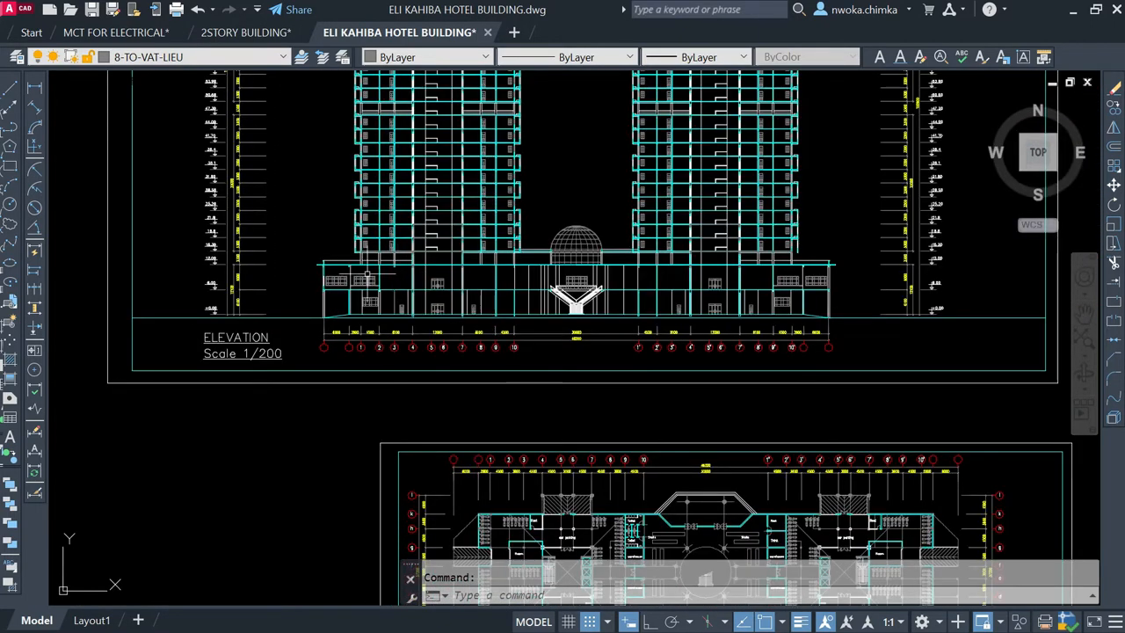
scroll(365, 281, "up", 2)
left_click(334, 295)
left_click(303, 314)
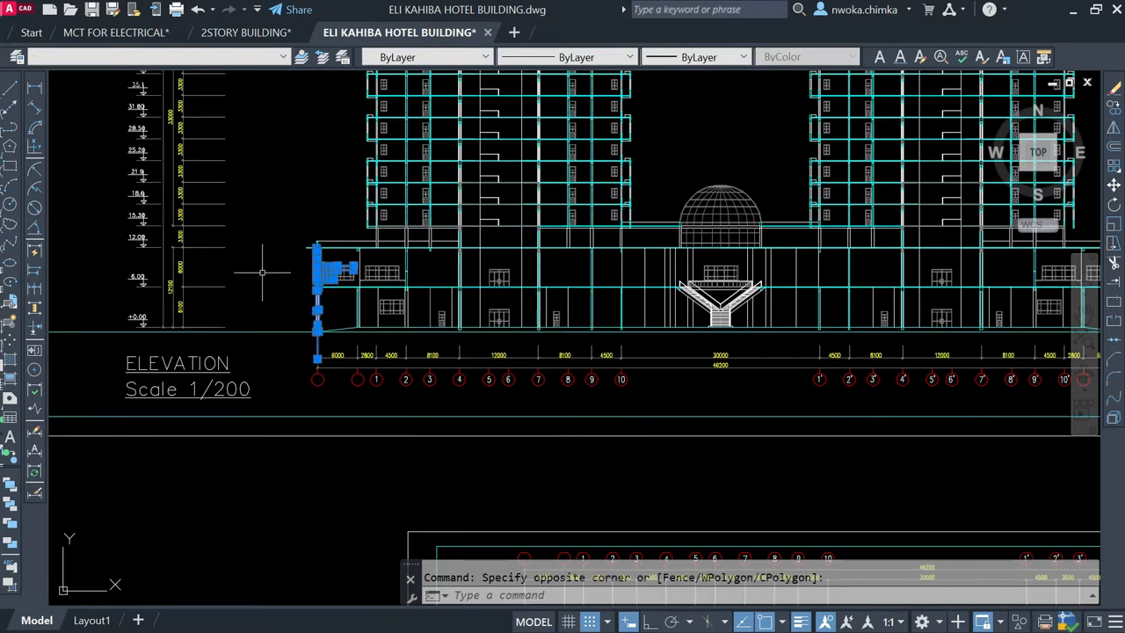
scroll(448, 370, "down", 4)
key("Escape")
Step: Highlight the taller tower in the elevation with a selection window, then cancel the selection
middle_click_drag(515, 252, 517, 331)
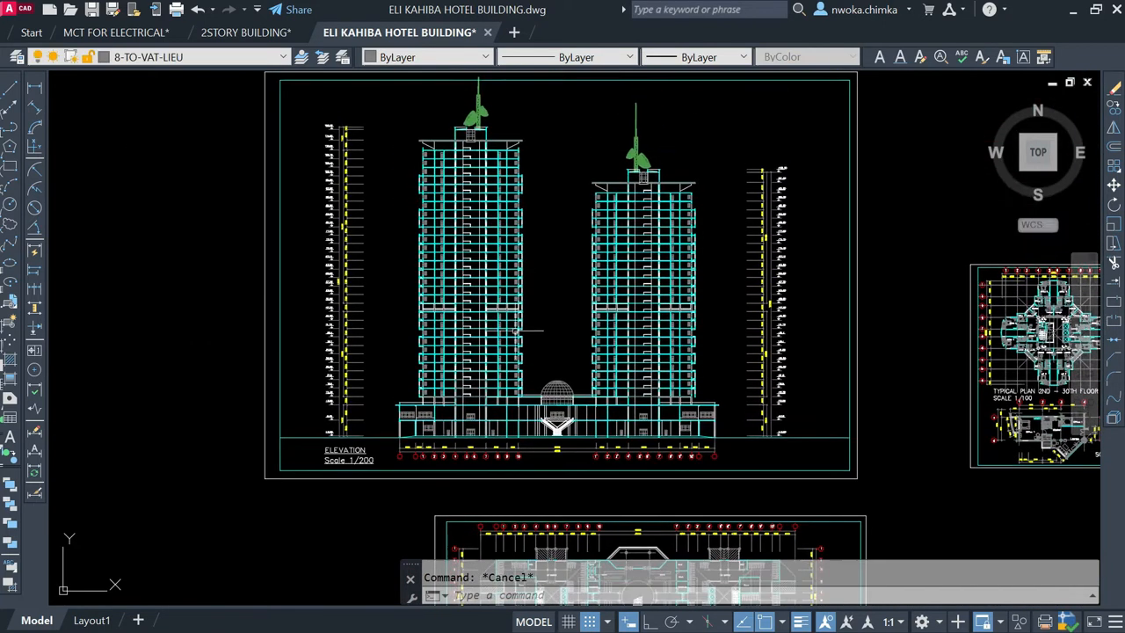
left_click(401, 112)
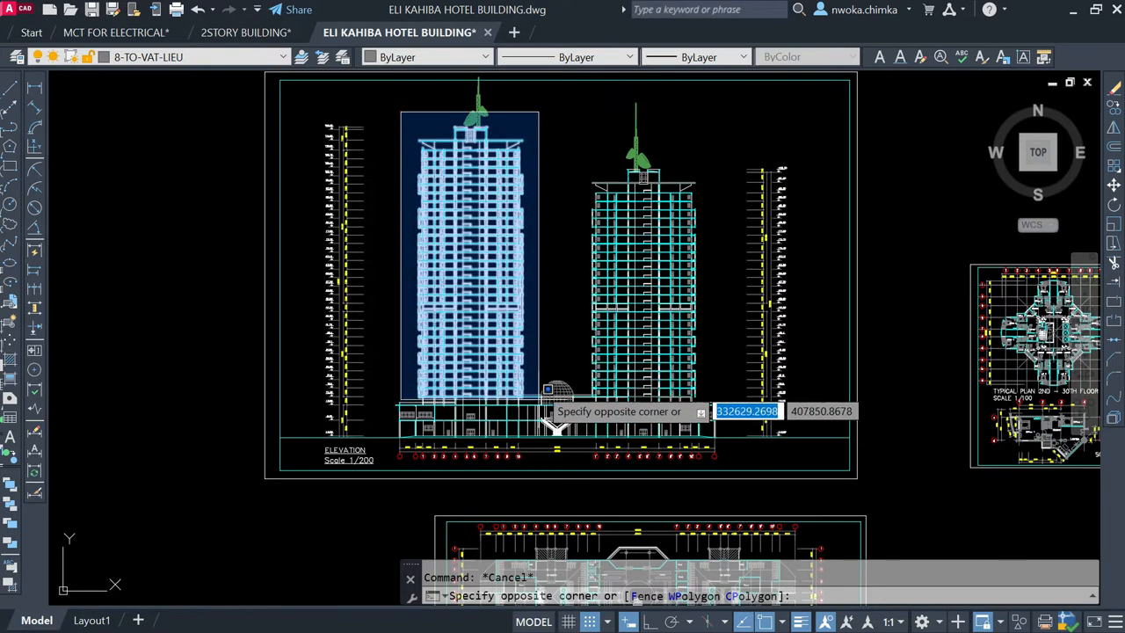
key("Escape")
left_click(555, 123)
key("Escape")
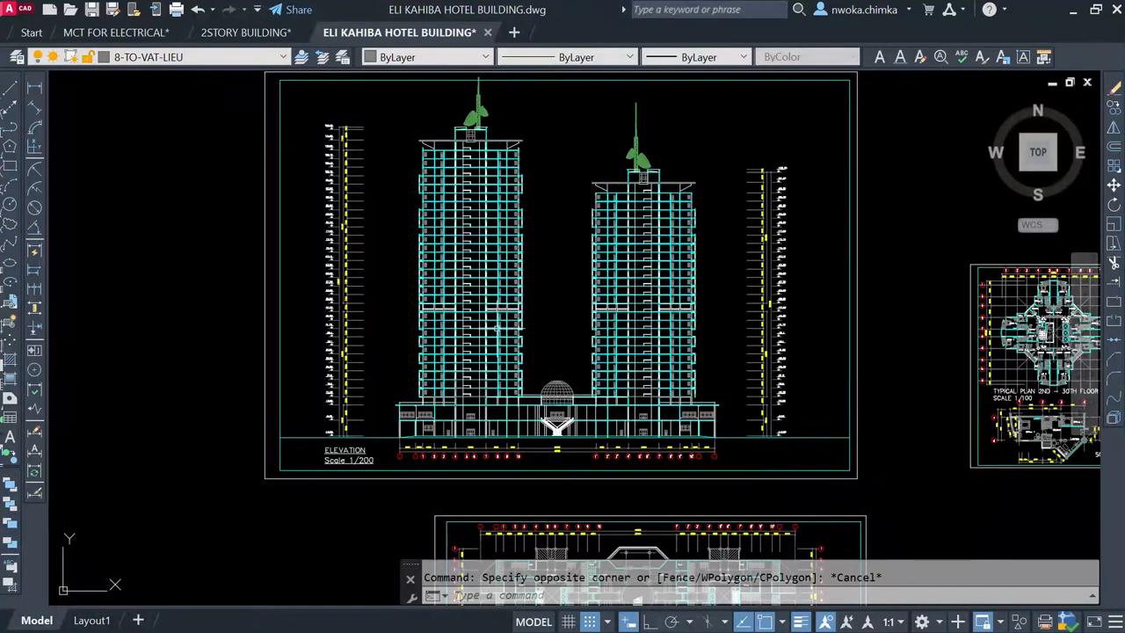
Step: Examine the typical 2nd–30th and 2nd–25th floor plans at scale 1/100 and relate them to the elevation
scroll(521, 274, "down", 5)
scroll(666, 286, "up", 6)
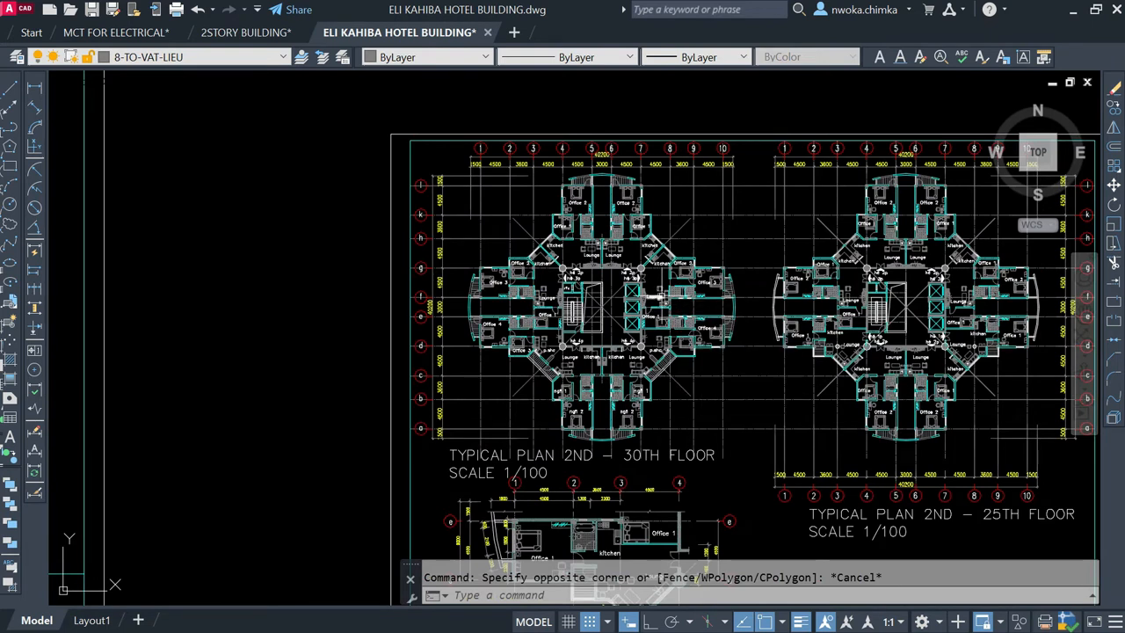
scroll(571, 268, "down", 2)
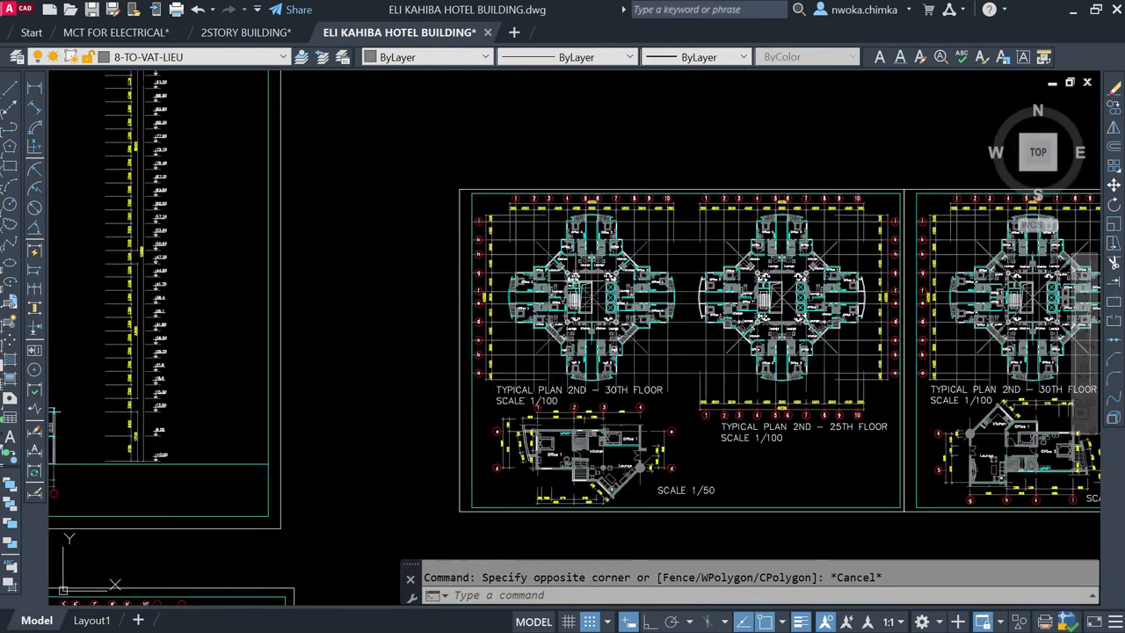
scroll(694, 244, "up", 2)
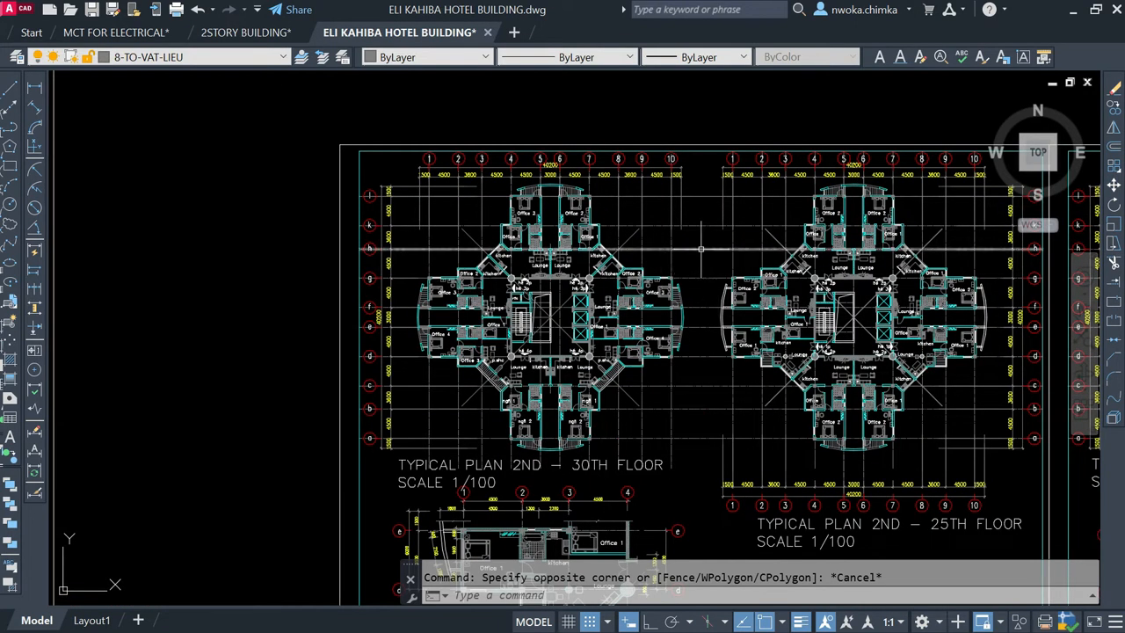
scroll(651, 233, "down", 6)
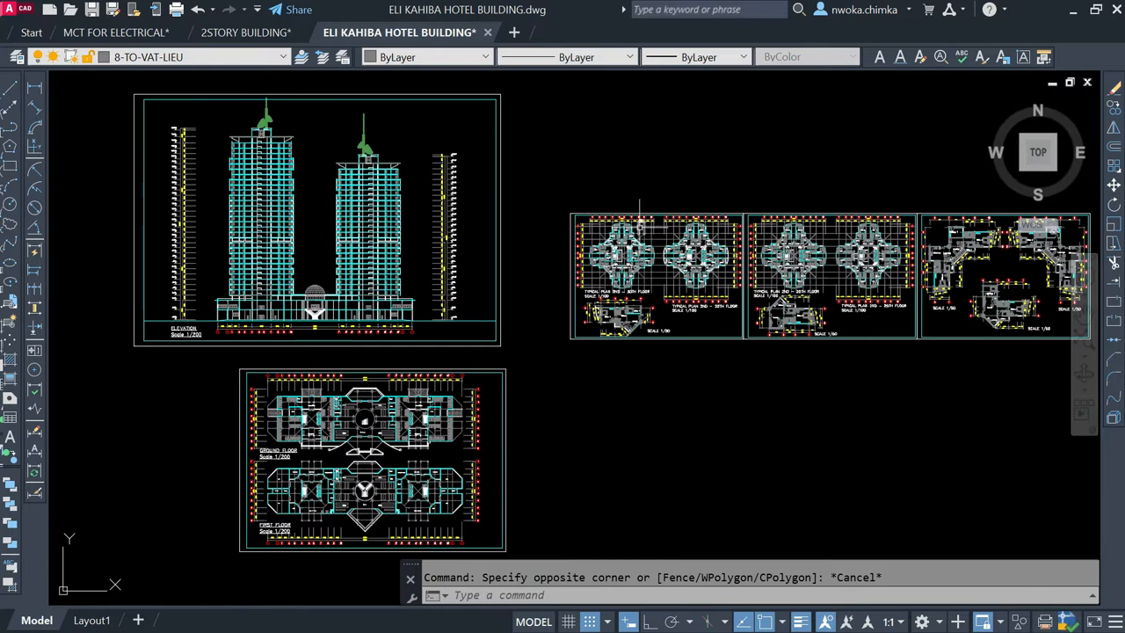
Step: Compare the red tower plans overlaid on the ground and first floor plans with the original typical floor plans
scroll(632, 237, "down", 8)
scroll(615, 425, "up", 8)
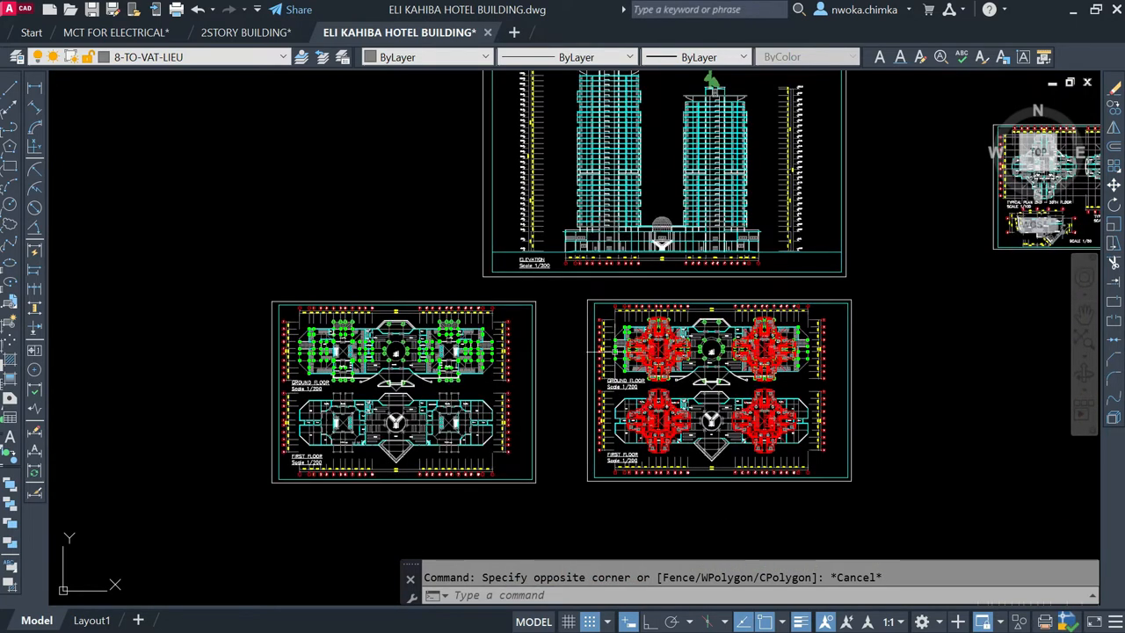
scroll(690, 347, "up", 2)
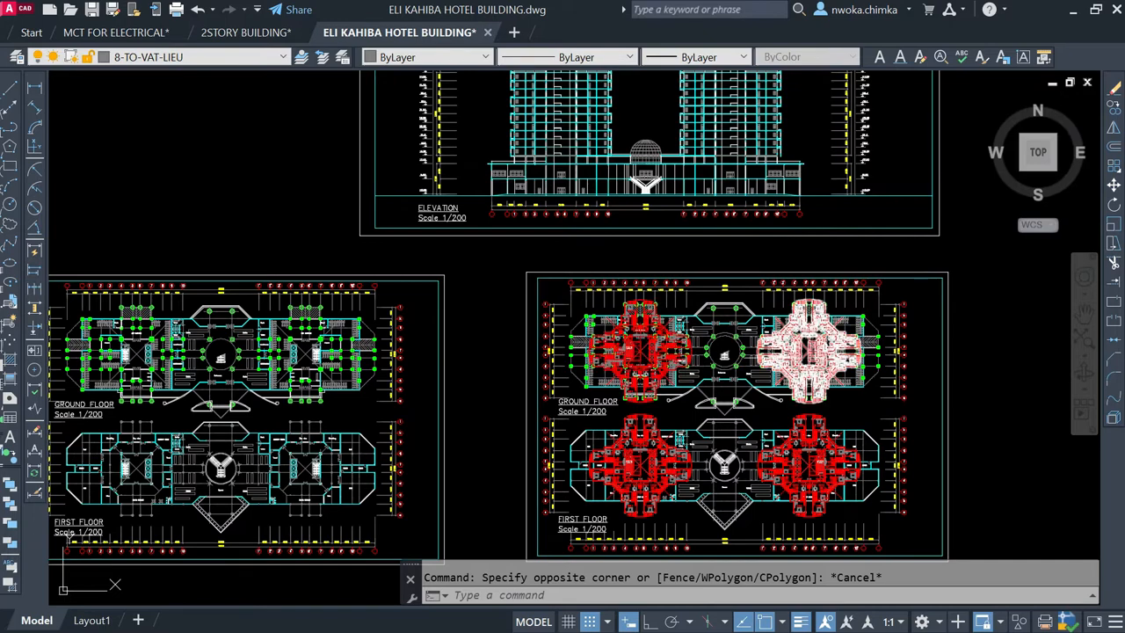
scroll(632, 352, "up", 3)
scroll(635, 391, "down", 10)
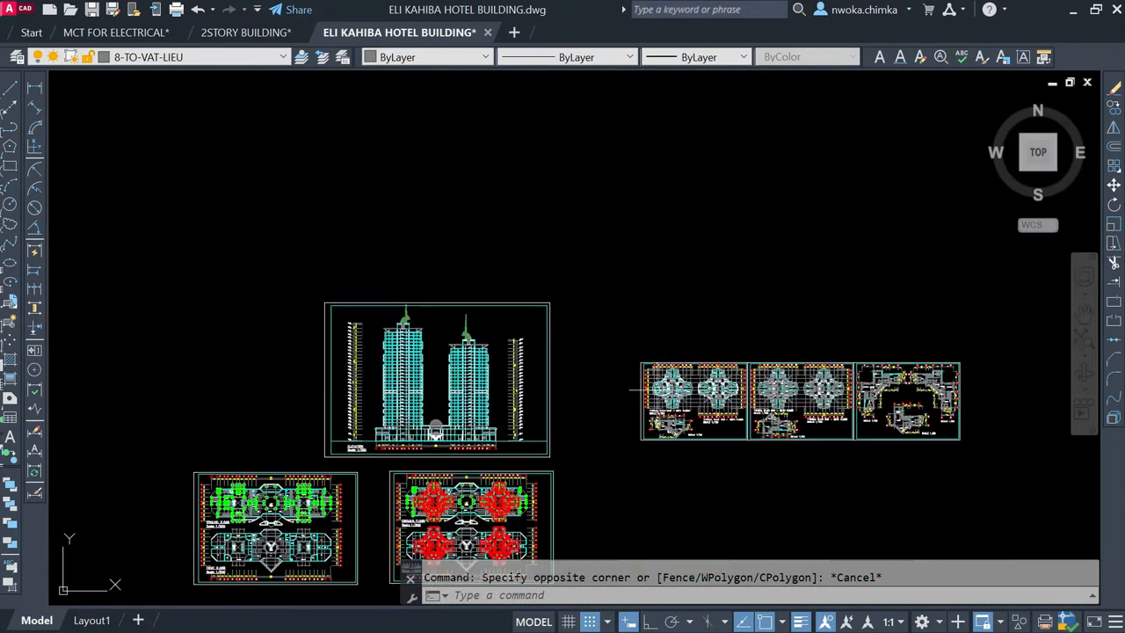
scroll(651, 392, "up", 4)
scroll(821, 391, "up", 2)
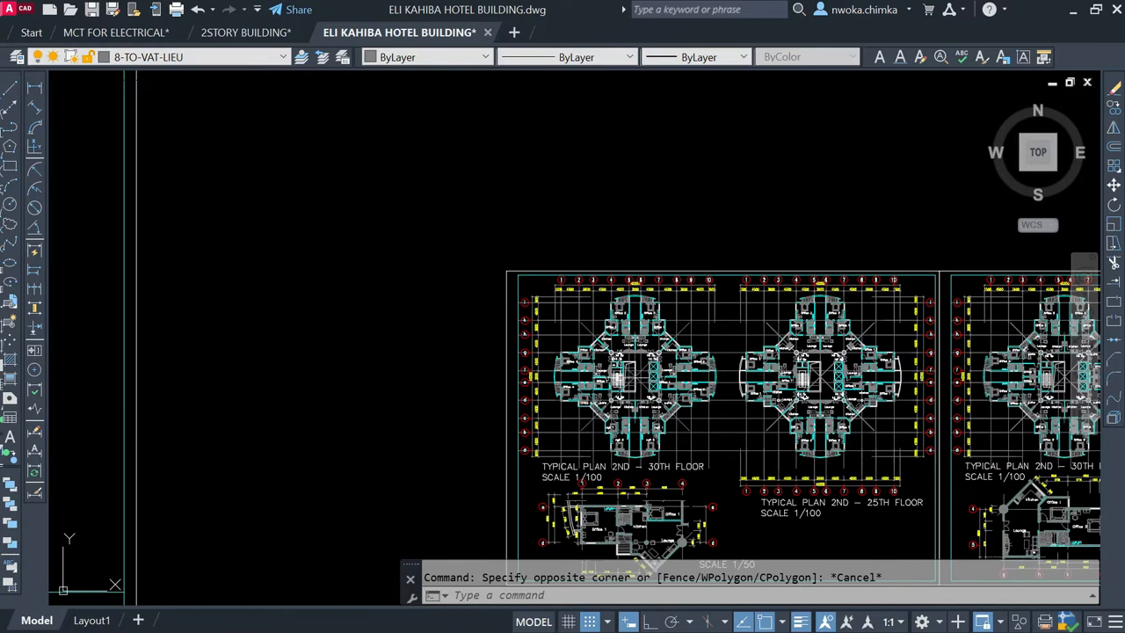
scroll(728, 361, "down", 6)
middle_click_drag(473, 484, 568, 345)
scroll(538, 356, "up", 4)
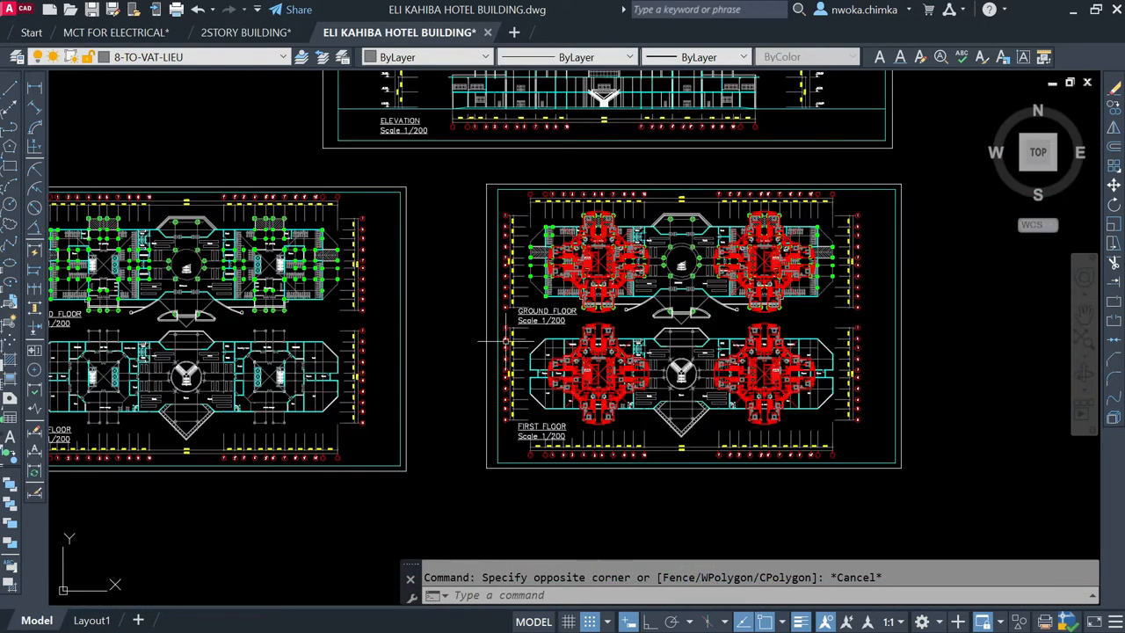
Step: Examine the green column positions on the ground floor plan, including the car parking, reception and entrance areas
scroll(508, 341, "down", 2)
middle_click_drag(227, 311, 353, 319)
scroll(353, 318, "up", 2)
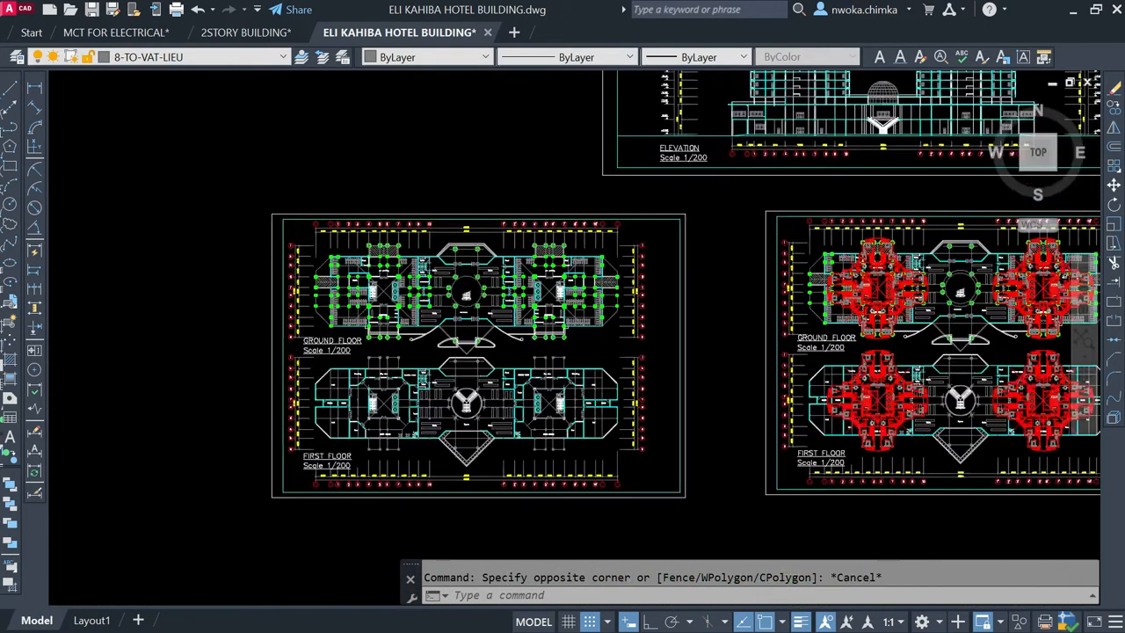
scroll(371, 313, "up", 4)
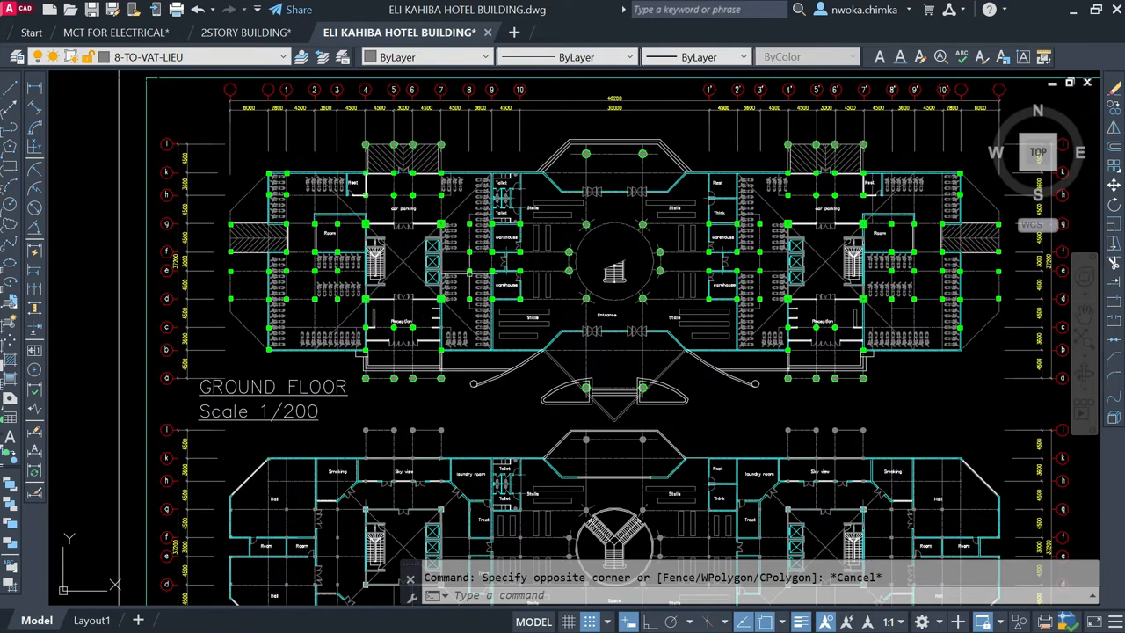
scroll(299, 326, "down", 1)
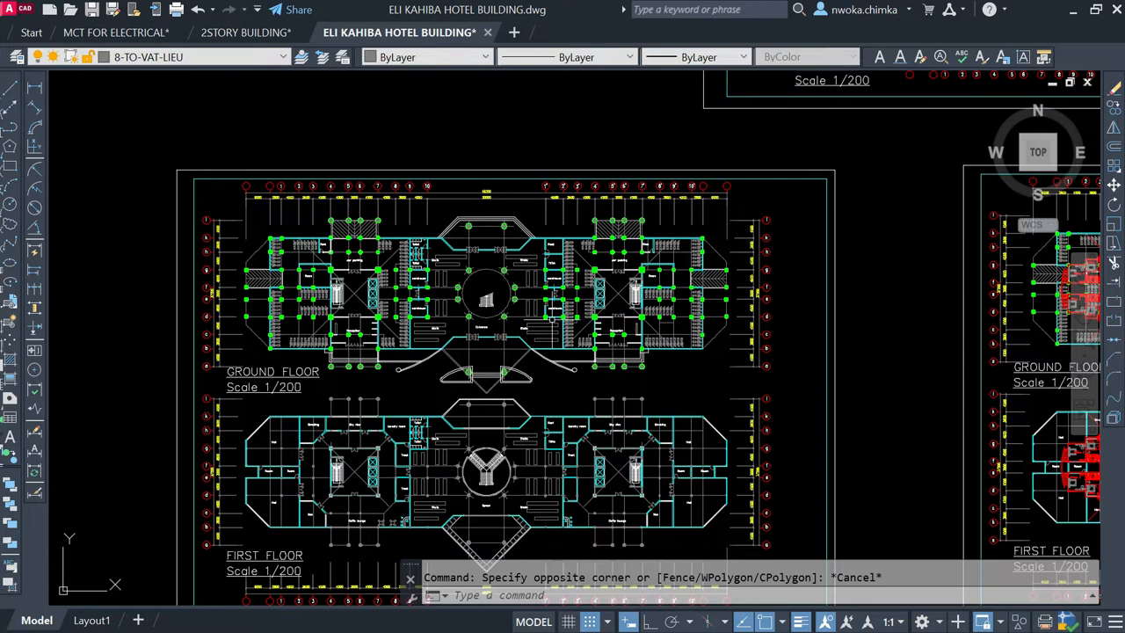
scroll(321, 312, "up", 2)
scroll(279, 308, "down", 2)
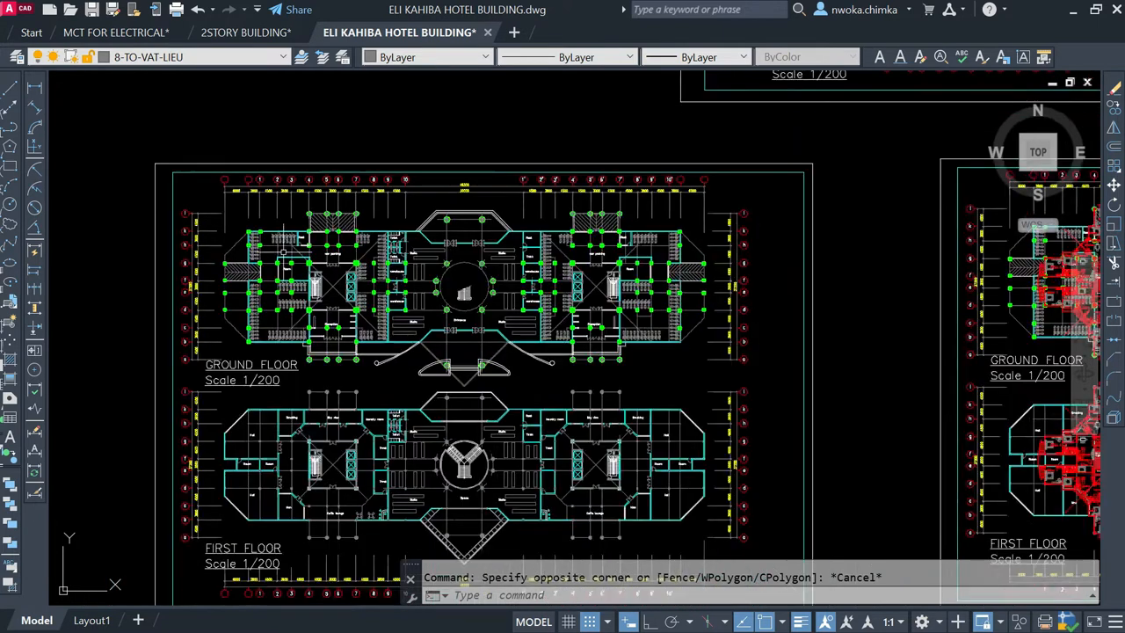
scroll(289, 244, "down", 2)
scroll(334, 257, "up", 2)
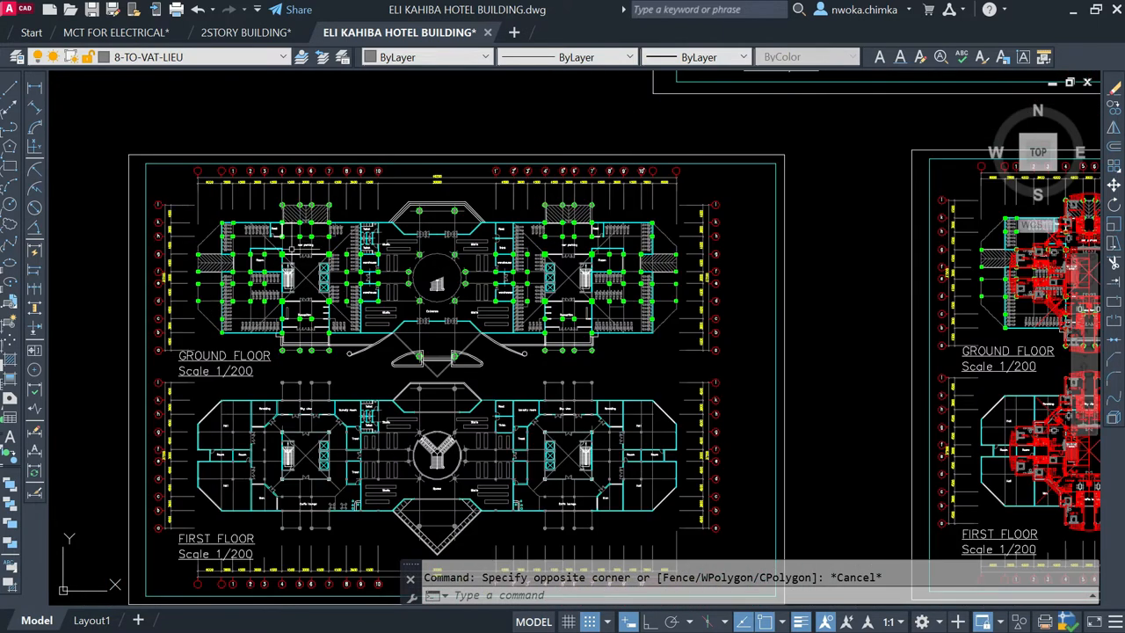
scroll(287, 248, "down", 2)
scroll(264, 251, "up", 2)
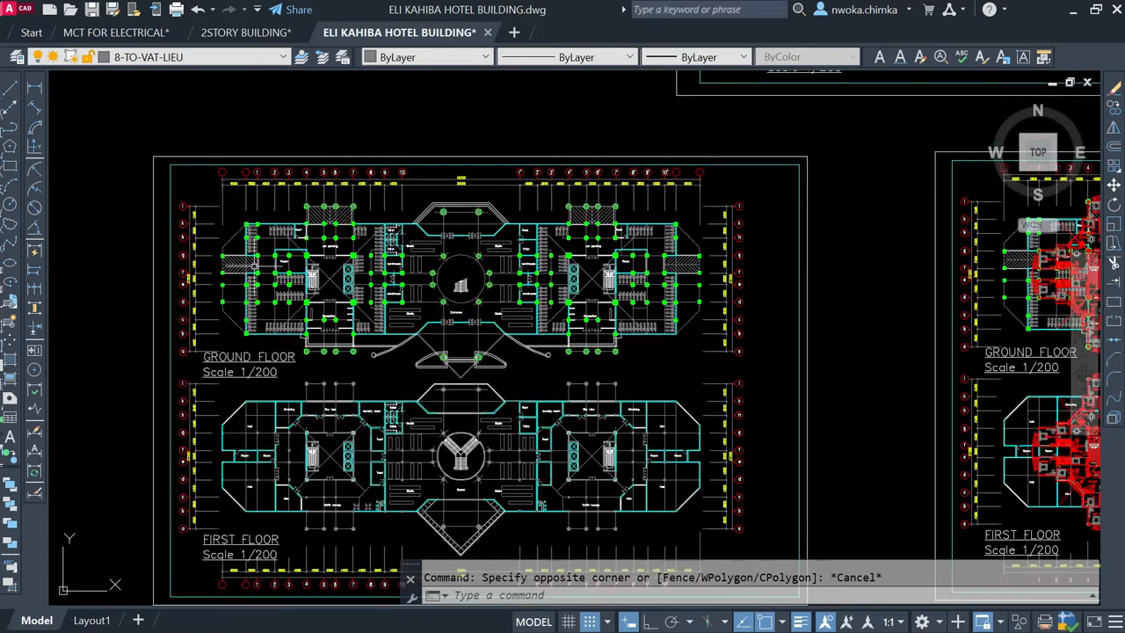
scroll(264, 251, "up", 2)
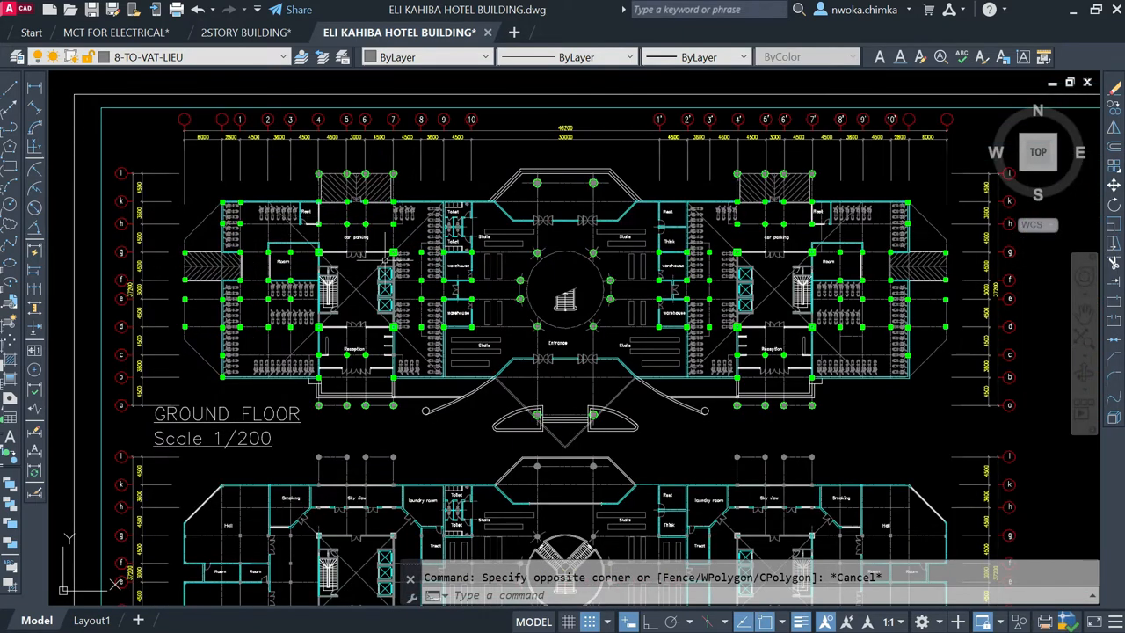
Step: Review both towers in the elevation together with the column layout and overlay sheets, and view the complete set of drawings
scroll(387, 256, "down", 7)
scroll(559, 332, "up", 4)
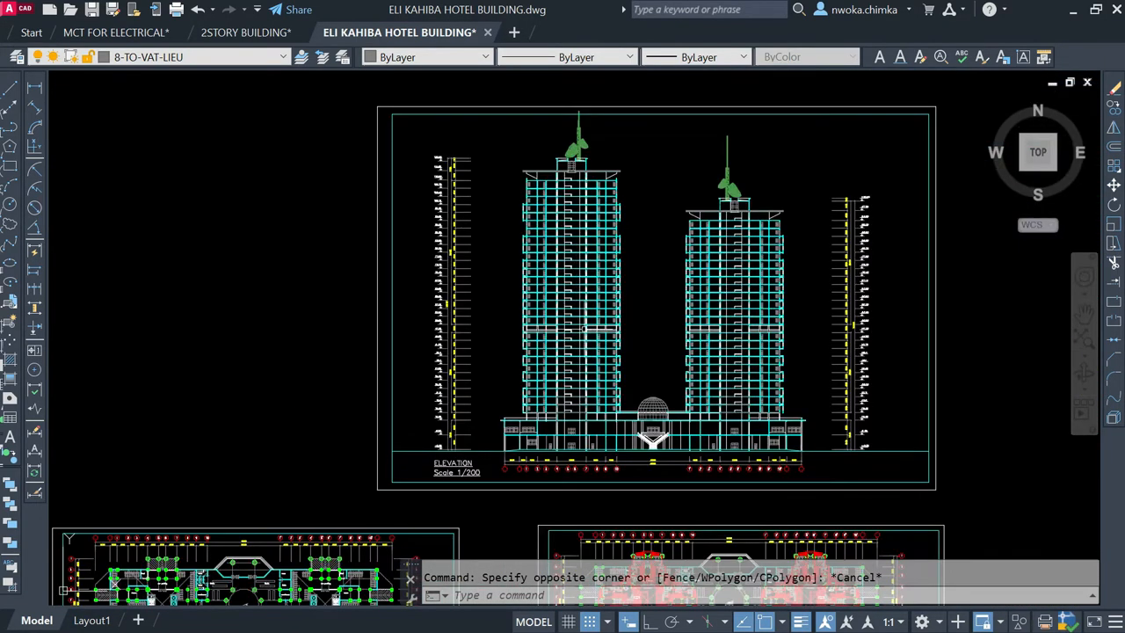
scroll(457, 281, "down", 3)
scroll(474, 206, "down", 5)
scroll(478, 207, "up", 5)
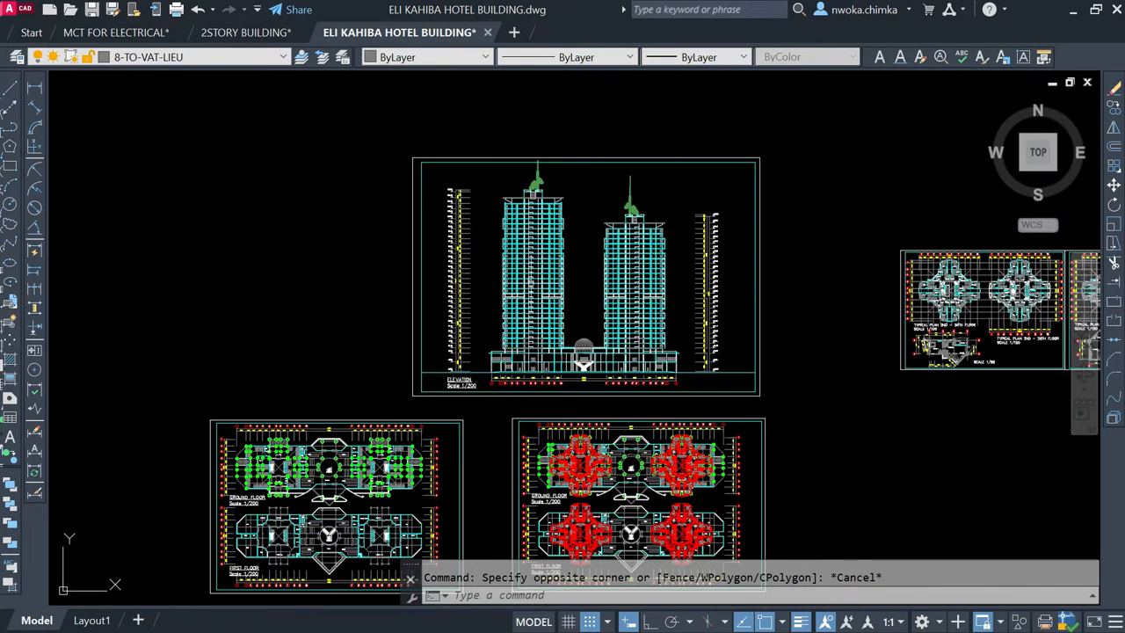
scroll(536, 225, "down", 2)
scroll(530, 225, "down", 2)
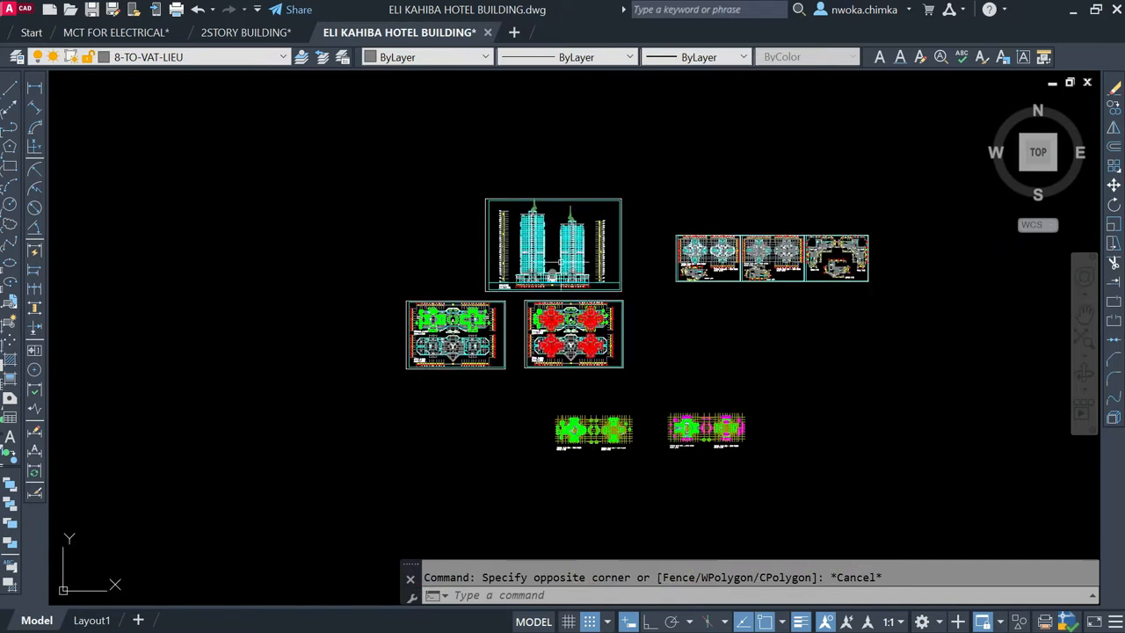
Step: Examine the green column positions on the copied typical 2nd–30th and 2nd–25th floor plans
scroll(575, 470, "up", 10)
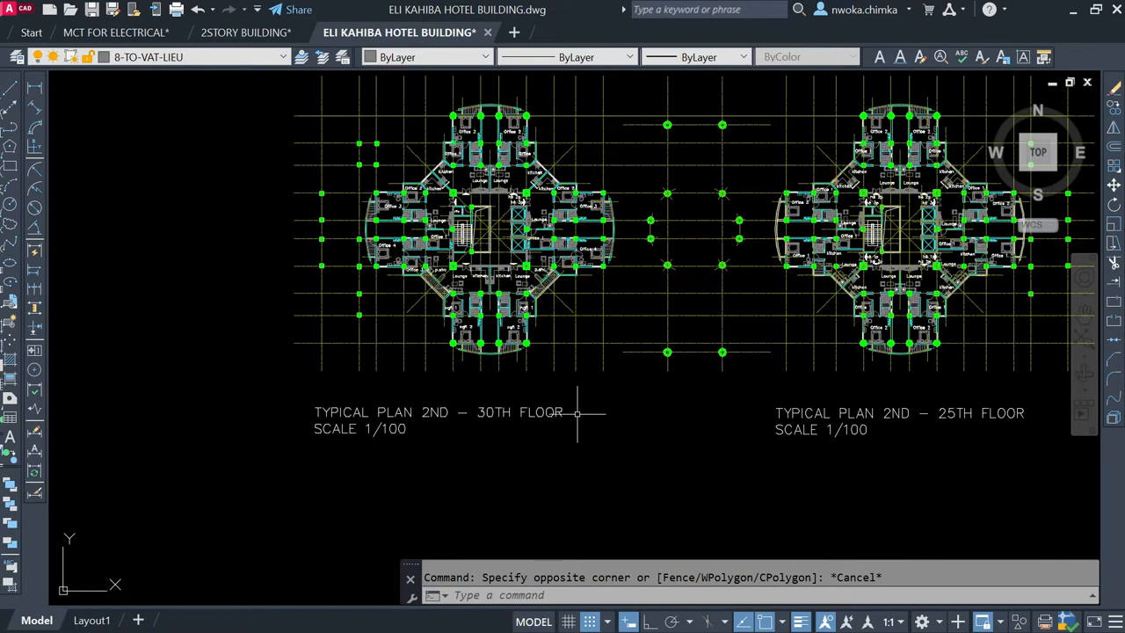
middle_click_drag(572, 354, 502, 404)
scroll(498, 361, "down", 2)
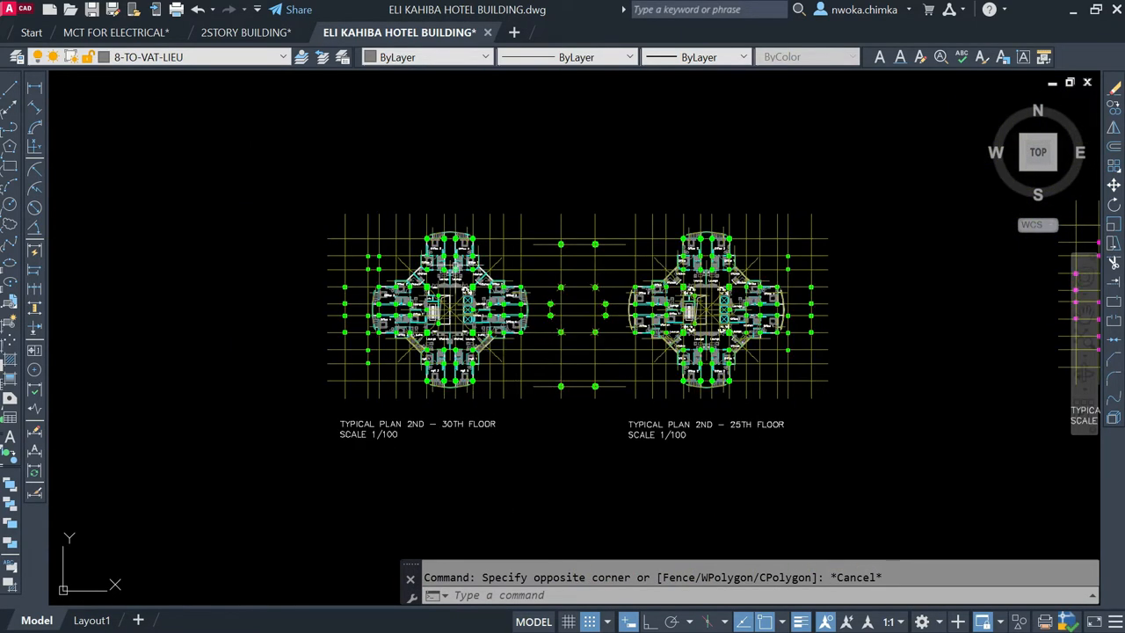
scroll(574, 325, "up", 2)
scroll(572, 314, "down", 2)
Step: Return to the ground floor column layout and compare it with the neighbouring sheet of red tower overlays
middle_click_drag(518, 305, 721, 500)
scroll(717, 500, "down", 2)
middle_click_drag(299, 244, 552, 404)
scroll(312, 163, "up", 4)
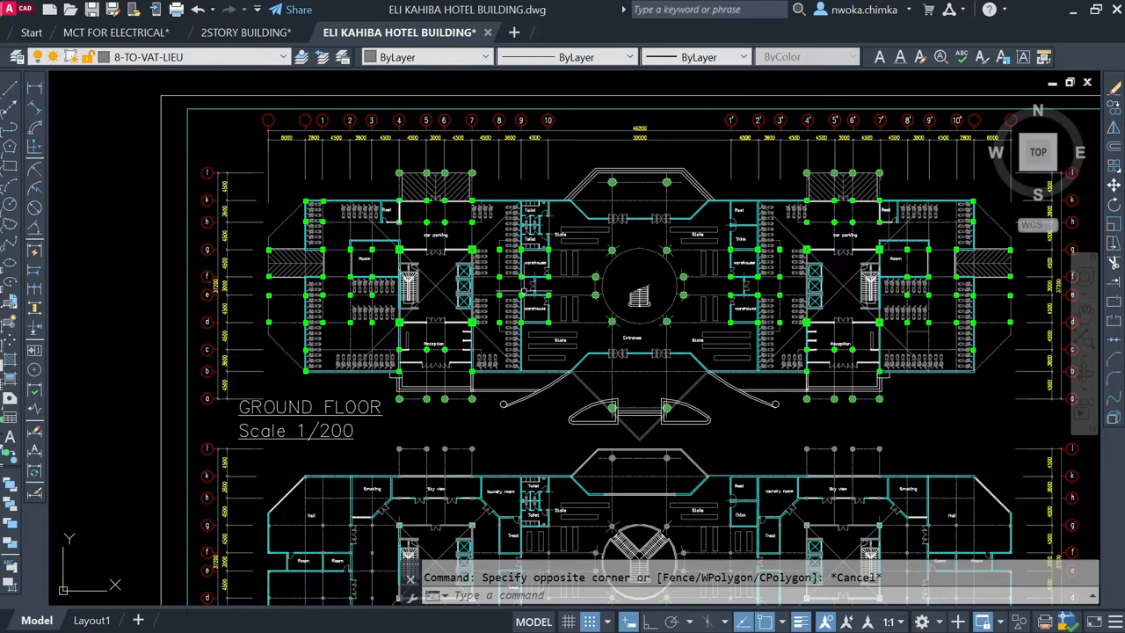
scroll(591, 200, "up", 1)
scroll(340, 181, "down", 4)
scroll(340, 181, "down", 1)
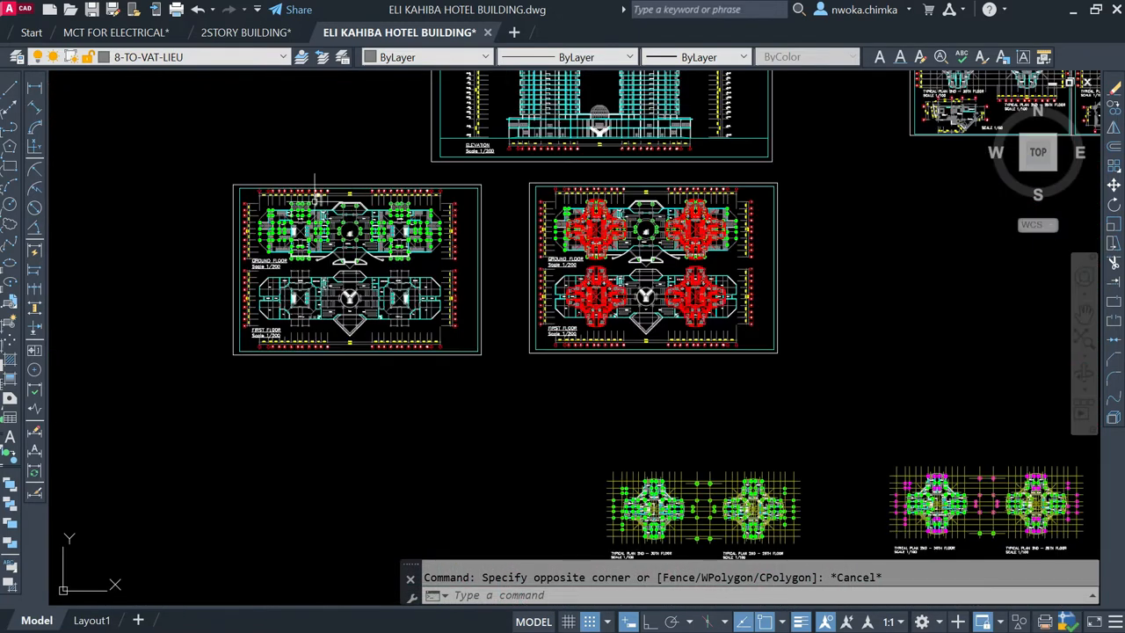
scroll(319, 196, "up", 5)
scroll(272, 206, "down", 6)
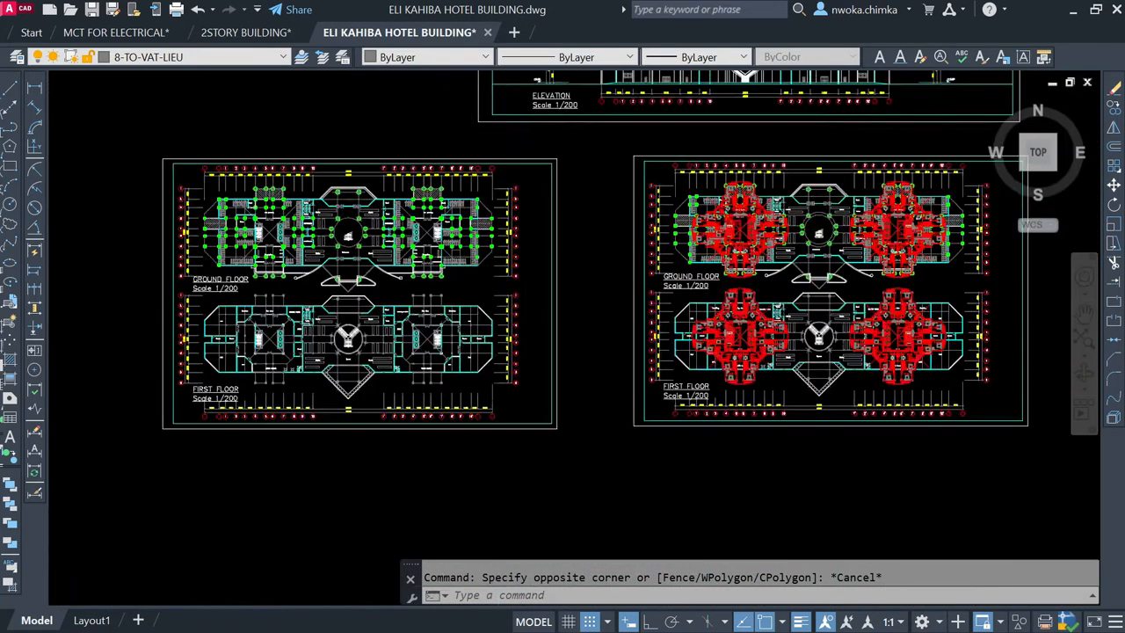
Step: Examine the elevation's towers and podium against the floor plan sheets below, and view the full set of drawings
middle_click_drag(512, 217, 493, 249)
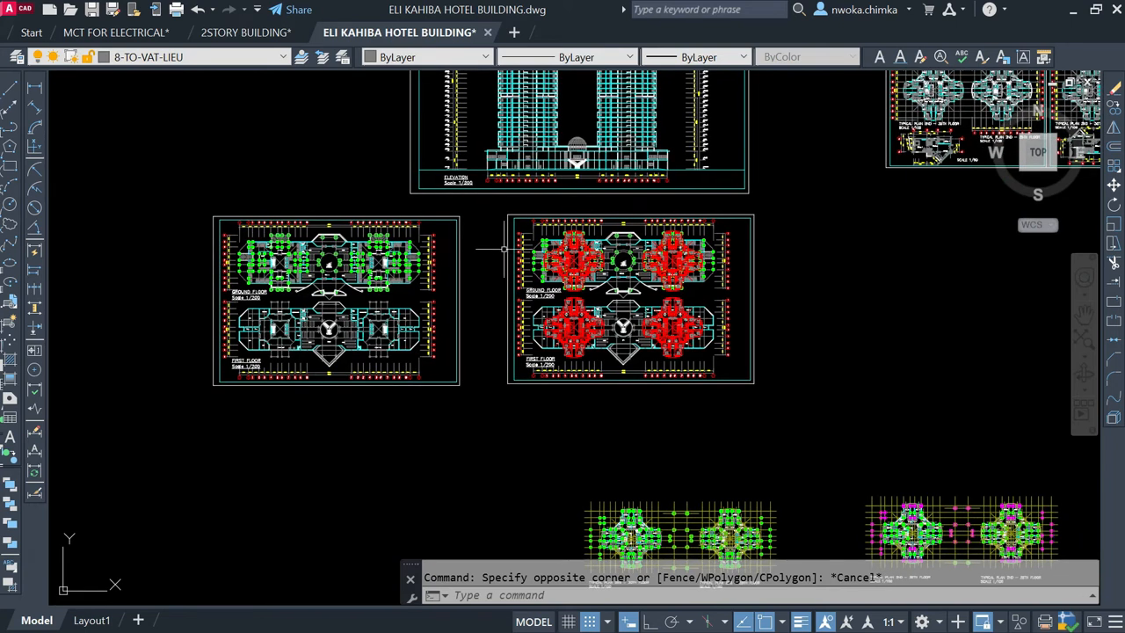
mouse_move(436, 293)
middle_mouse_down()
mouse_move(440, 336)
mouse_move(414, 433)
middle_mouse_up()
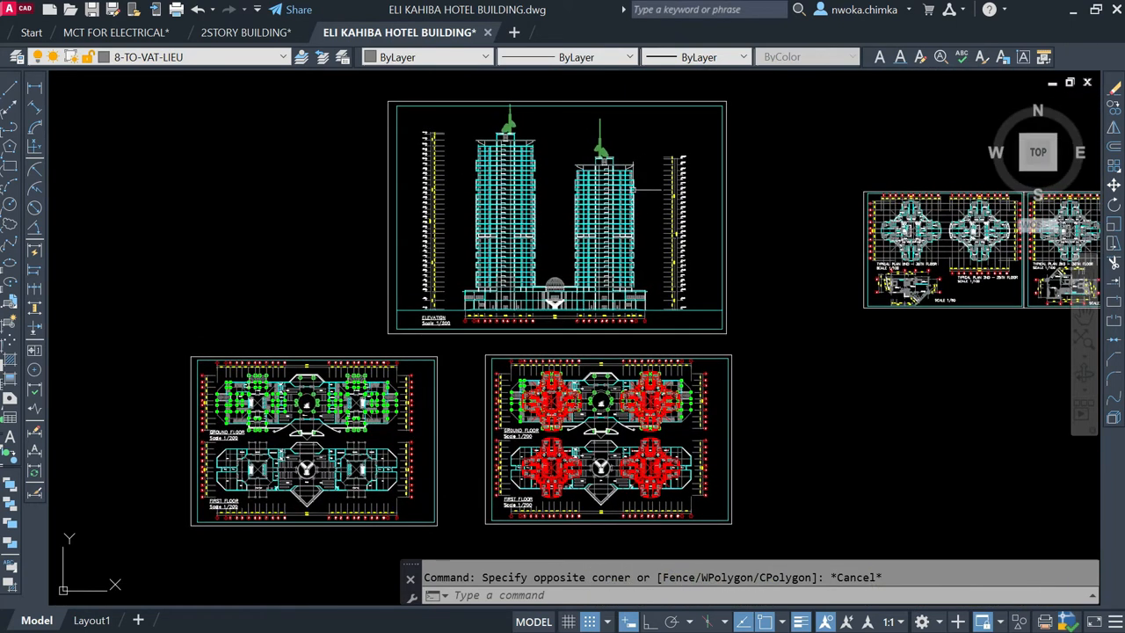
middle_click_drag(539, 201, 475, 232)
scroll(459, 279, "up", 2)
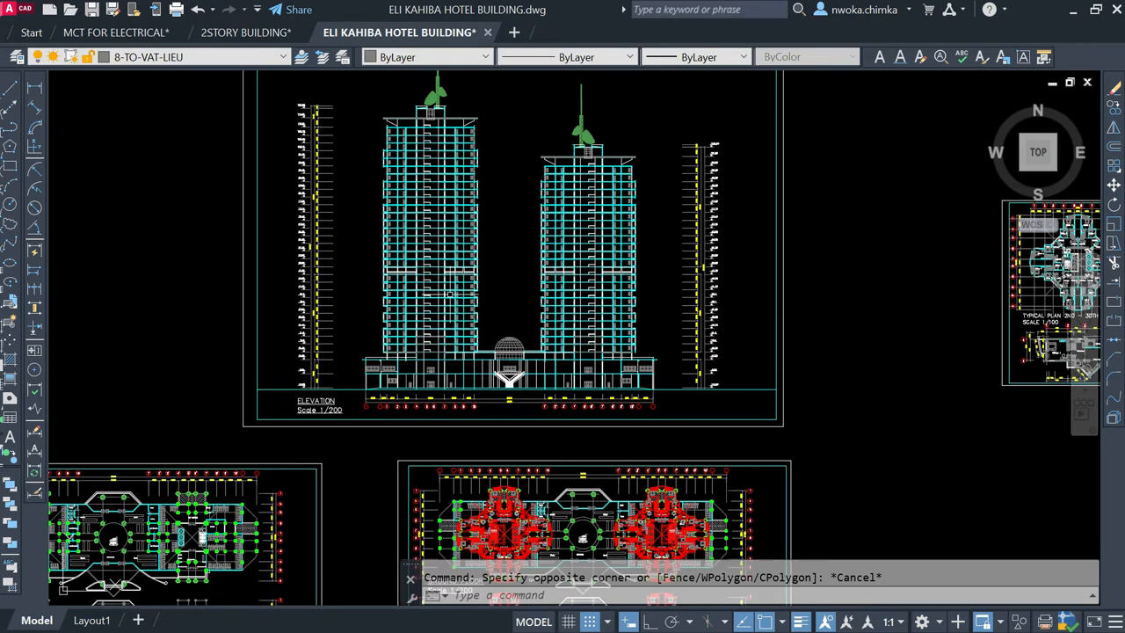
scroll(443, 334, "up", 2)
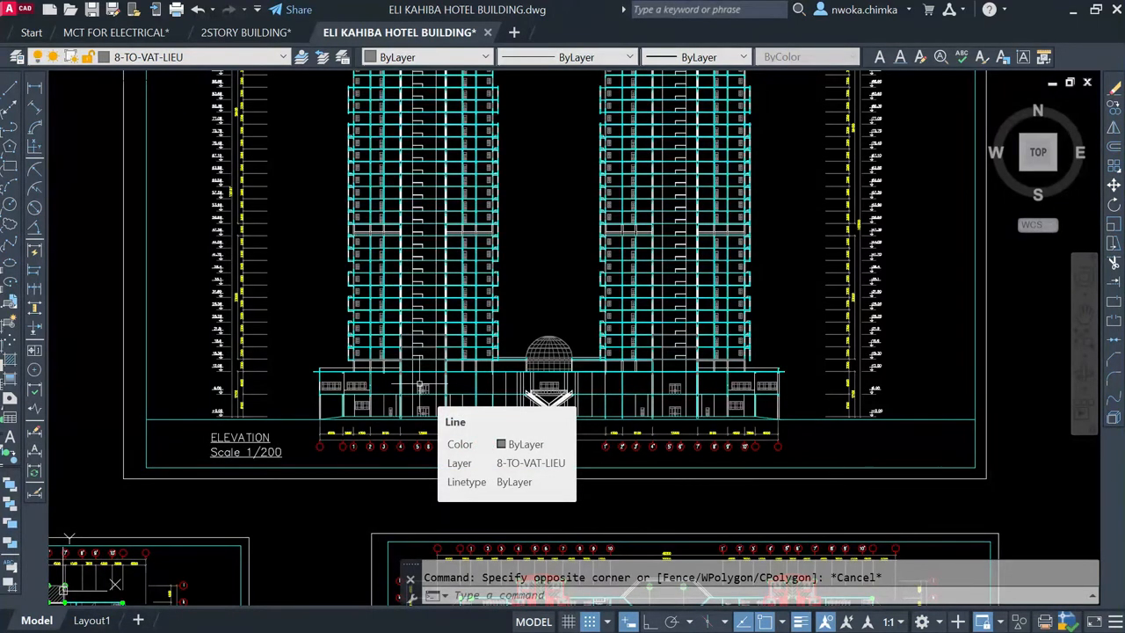
scroll(422, 352, "down", 4)
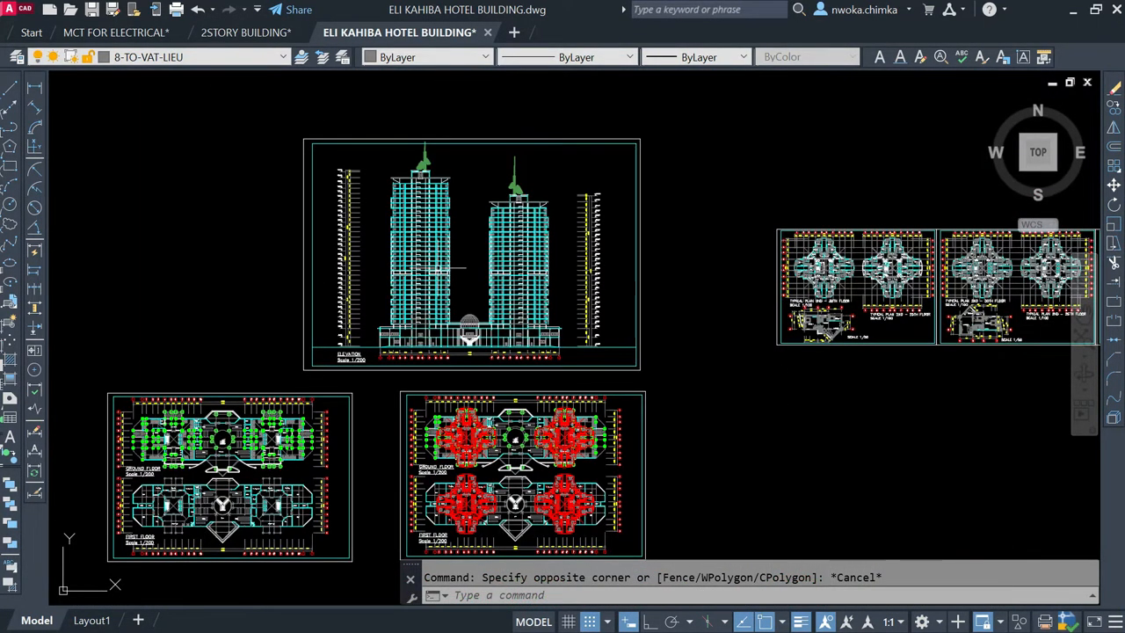
scroll(437, 270, "down", 2)
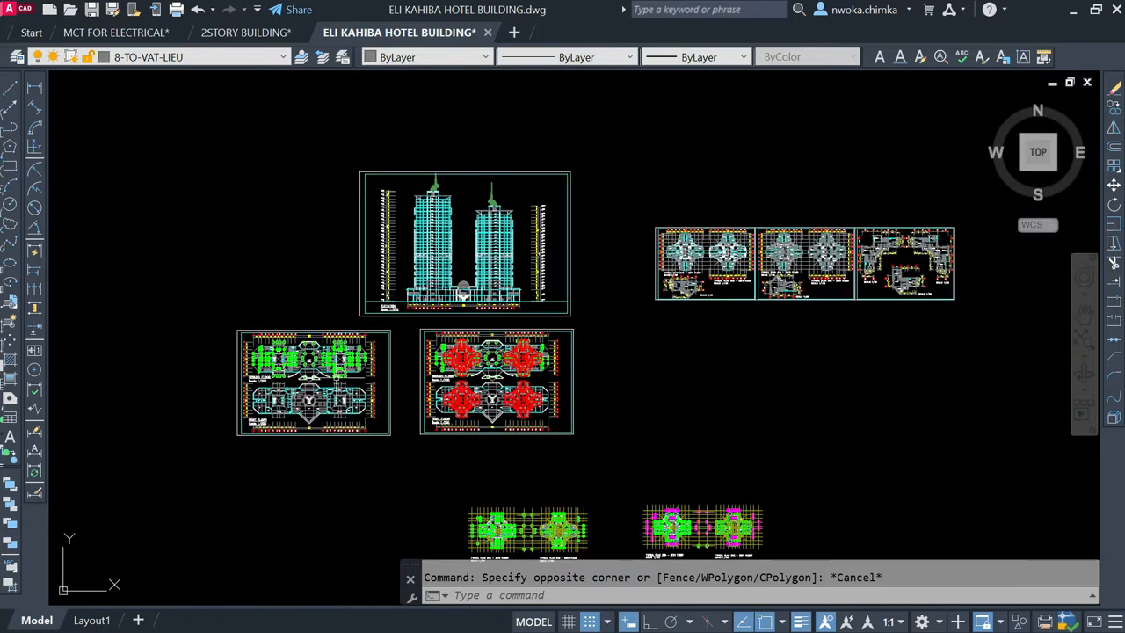
Step: Highlight the crossing diagonals at the left tower core of the green ground floor column layout
middle_click_drag(439, 239, 633, 141)
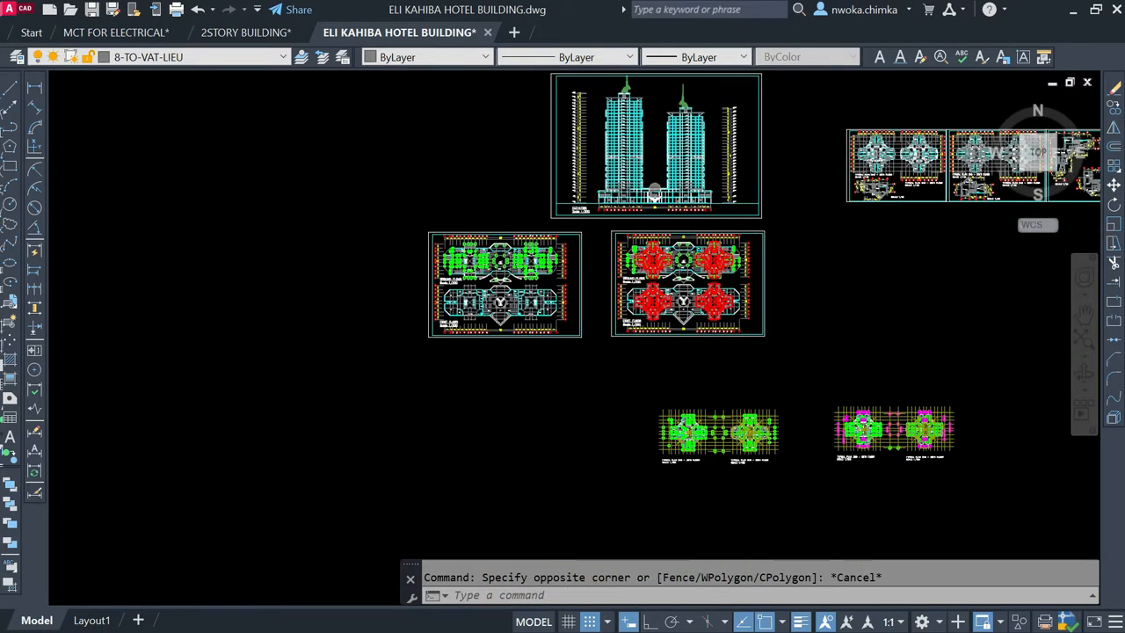
scroll(460, 264, "up", 6)
middle_click_drag(505, 262, 459, 303)
scroll(457, 281, "up", 5)
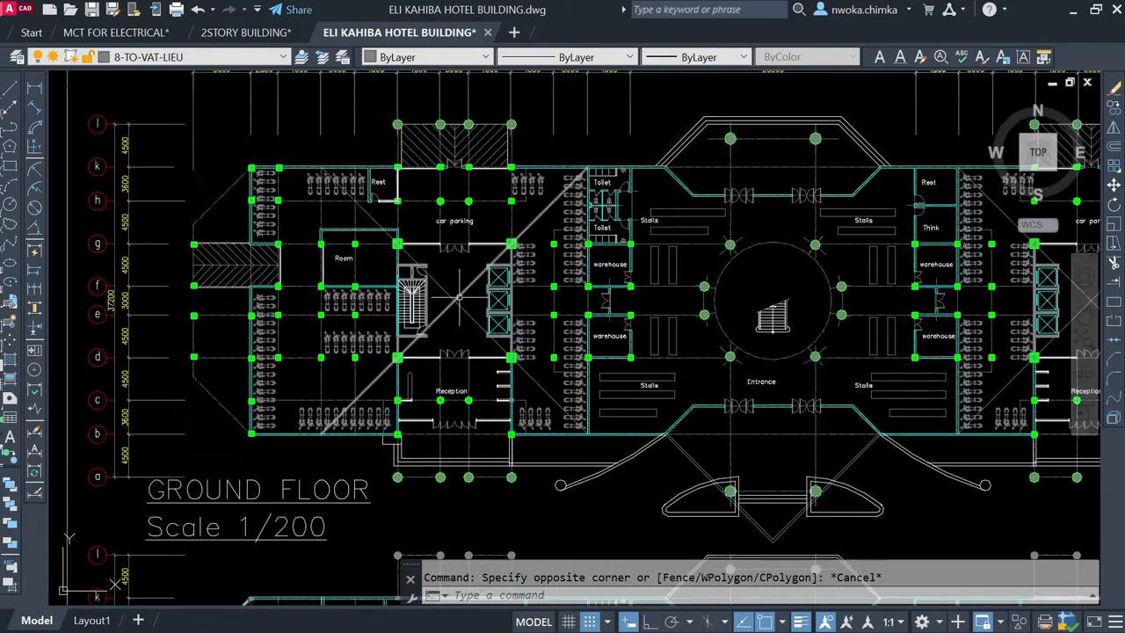
left_click(464, 277)
left_click(446, 309)
Step: Highlight the right tower core's crossing diagonals as well, compare both tower centres on the ground floor, and clear the selection
scroll(404, 302, "down", 4)
scroll(709, 301, "up", 2)
scroll(709, 301, "up", 2)
scroll(617, 284, "up", 2)
left_click(617, 283)
left_click(587, 324)
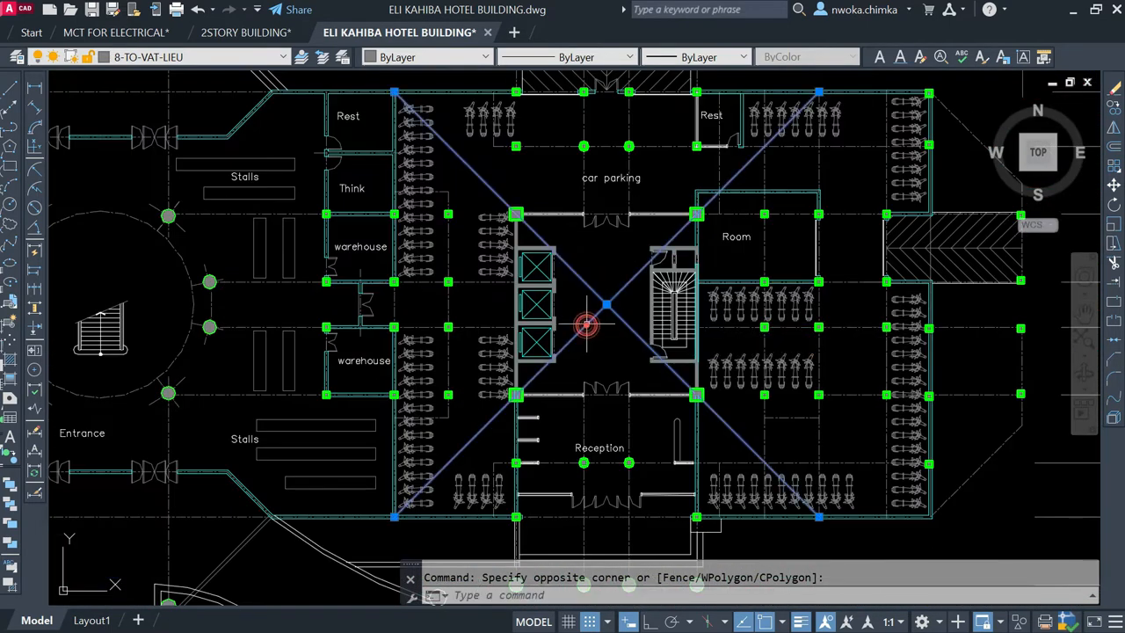
scroll(642, 306, "down", 4)
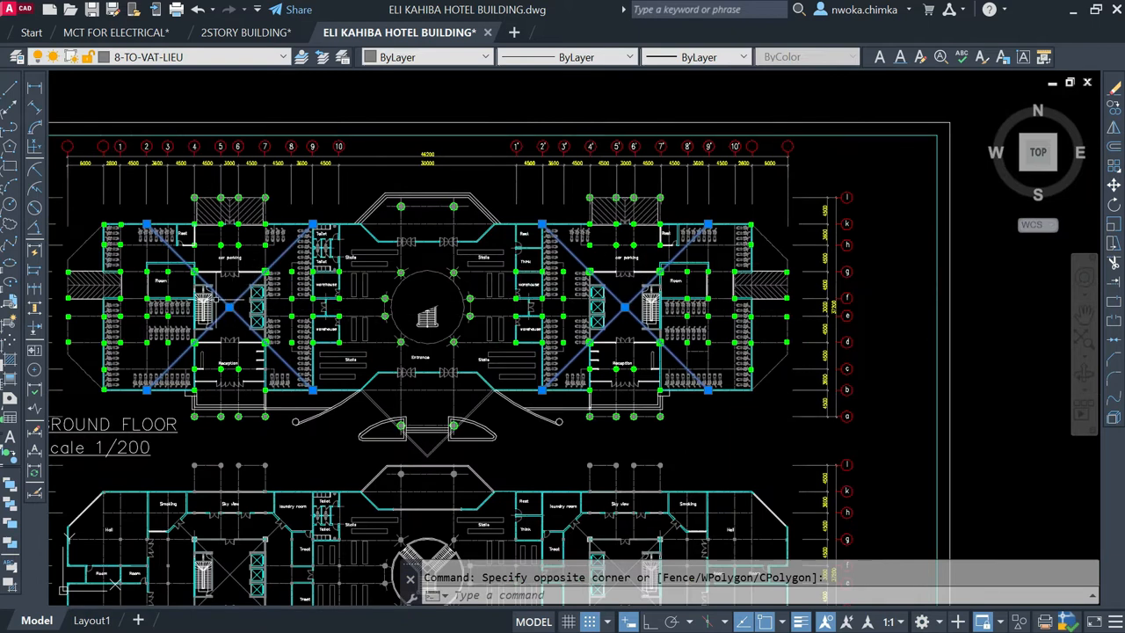
scroll(226, 305, "up", 2)
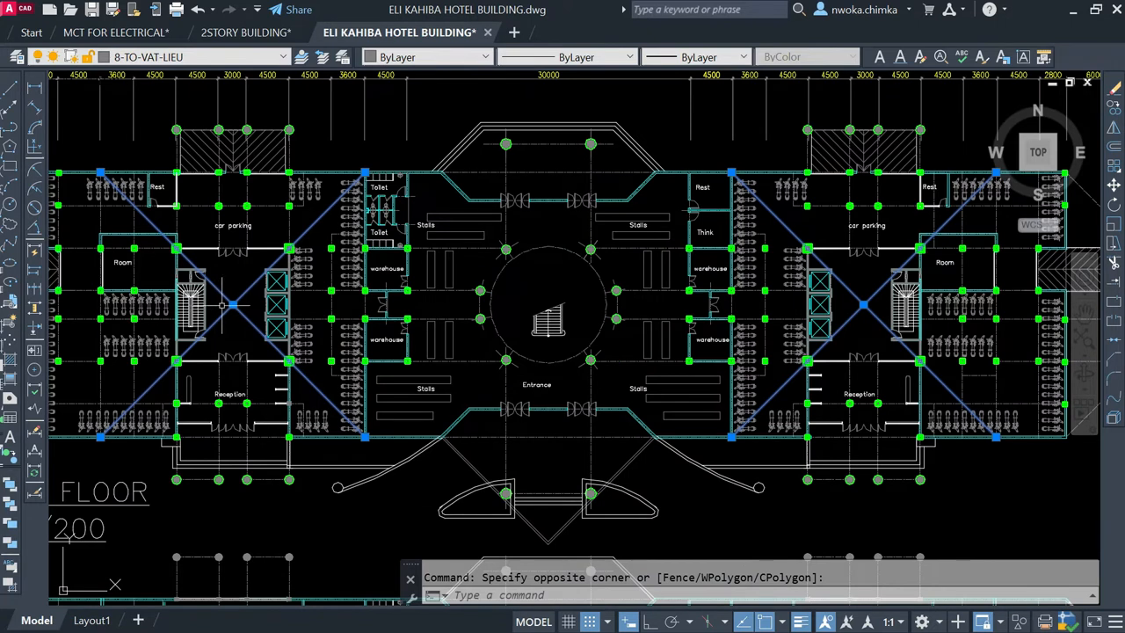
scroll(255, 299, "down", 2)
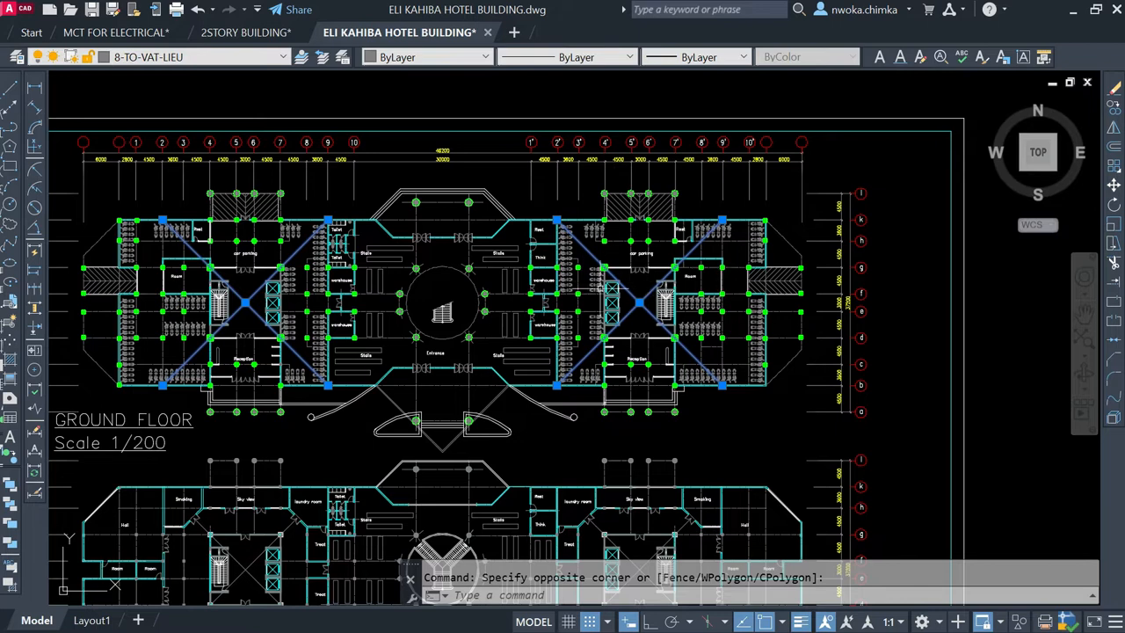
key("Escape")
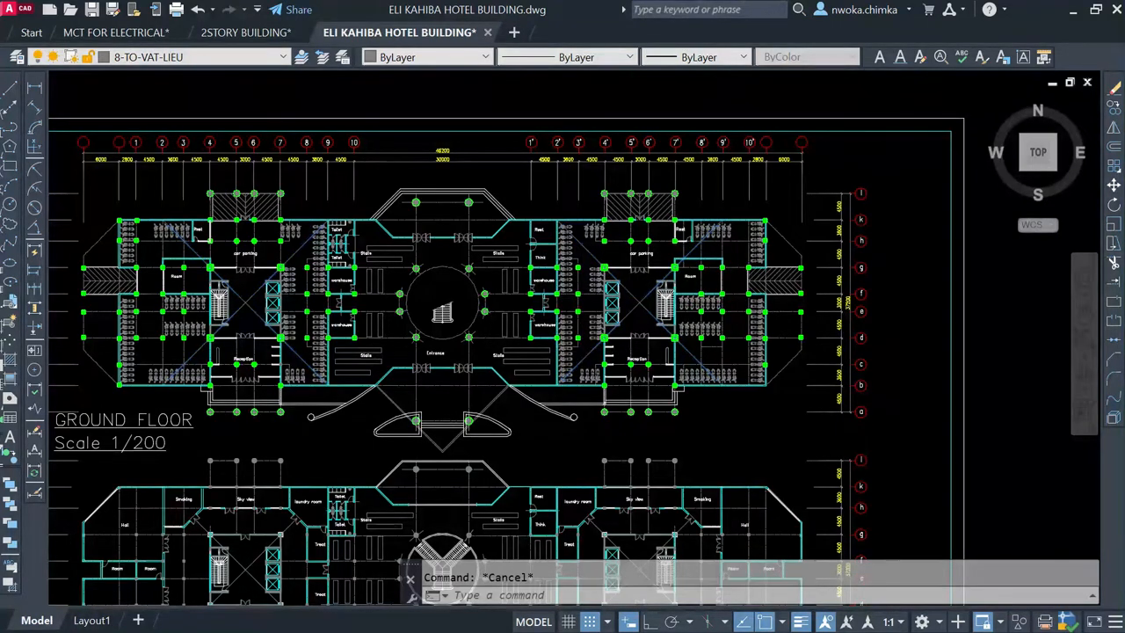
Step: Relate the shorter tower in the elevation to the right core by highlighting that core's ground floor diagonals, and clear the selection
scroll(527, 475, "down", 5)
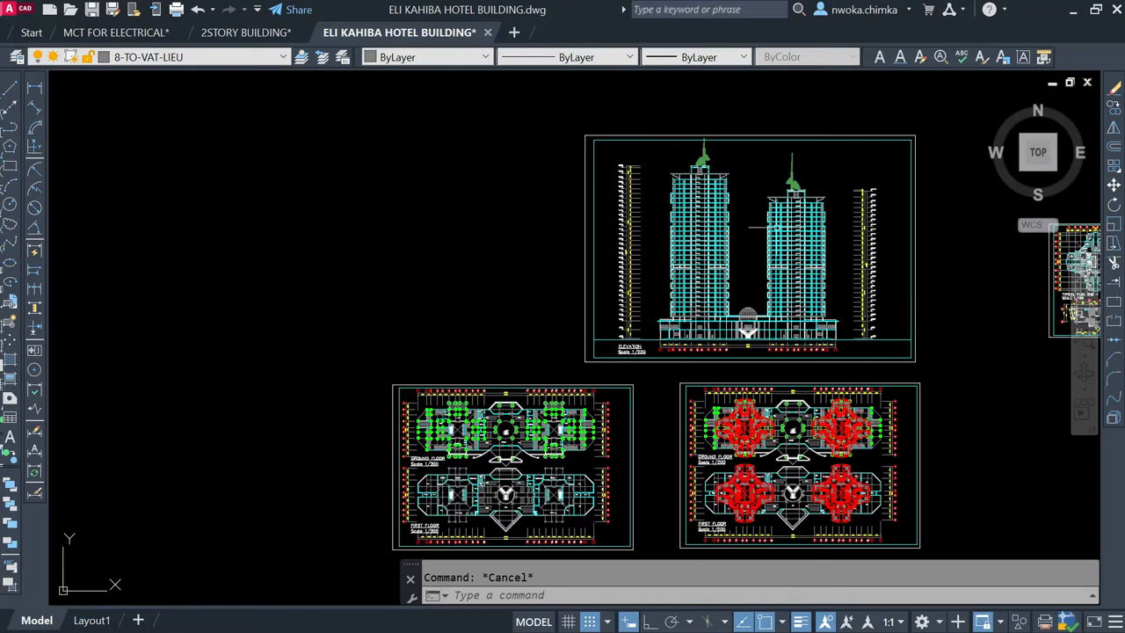
scroll(784, 326, "up", 2)
middle_click_drag(350, 503, 460, 358)
scroll(532, 346, "up", 4)
left_click(533, 332)
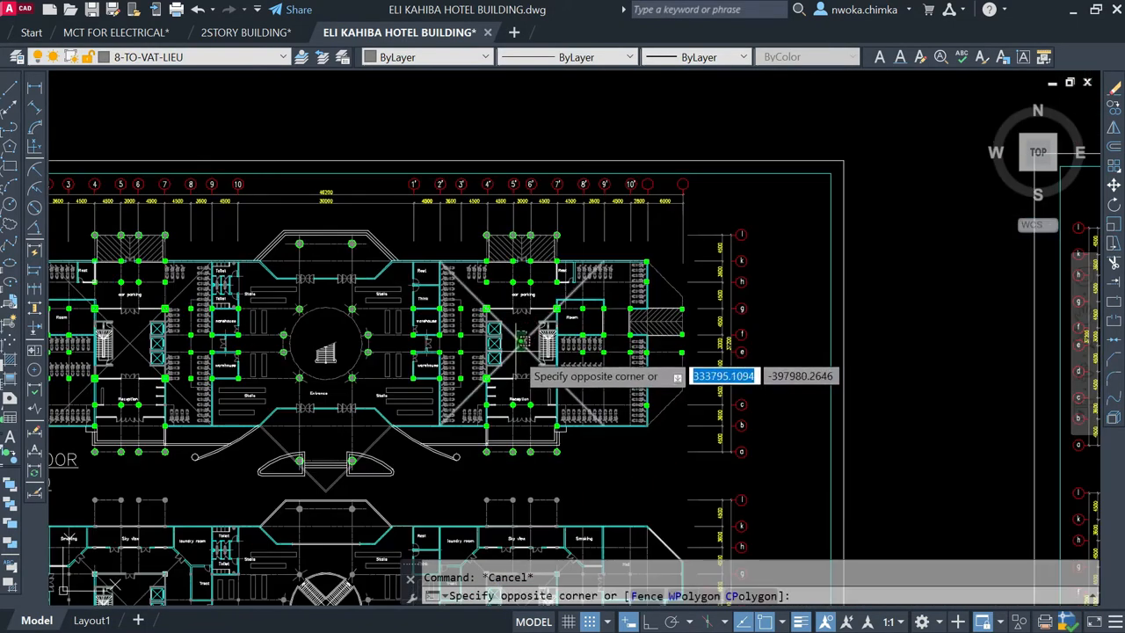
left_click(514, 357)
scroll(490, 389, "down", 4)
scroll(494, 373, "up", 4)
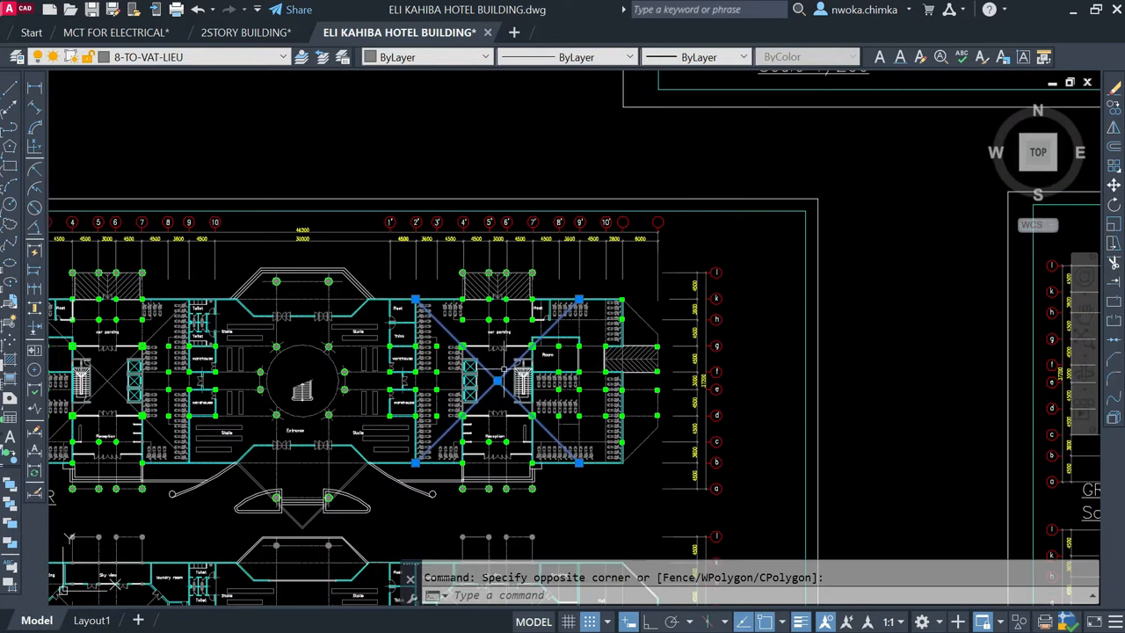
key("Escape")
scroll(509, 375, "up", 2)
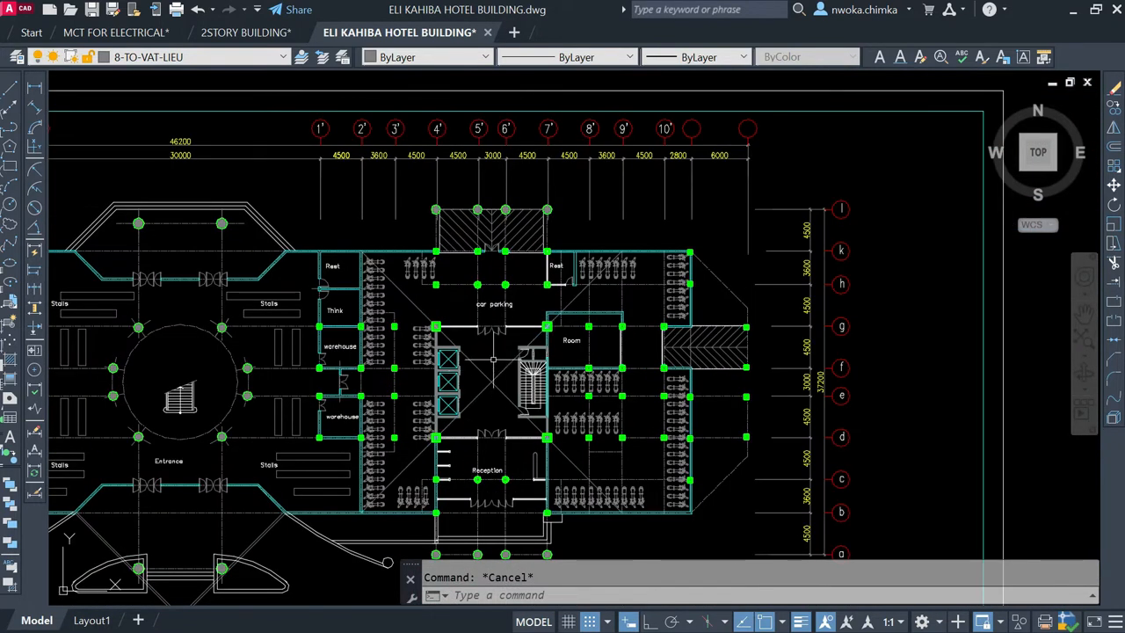
Step: Relate the taller tower in the elevation to the left core by highlighting that core's ground floor diagonals, and clear the selection
scroll(493, 359, "down", 6)
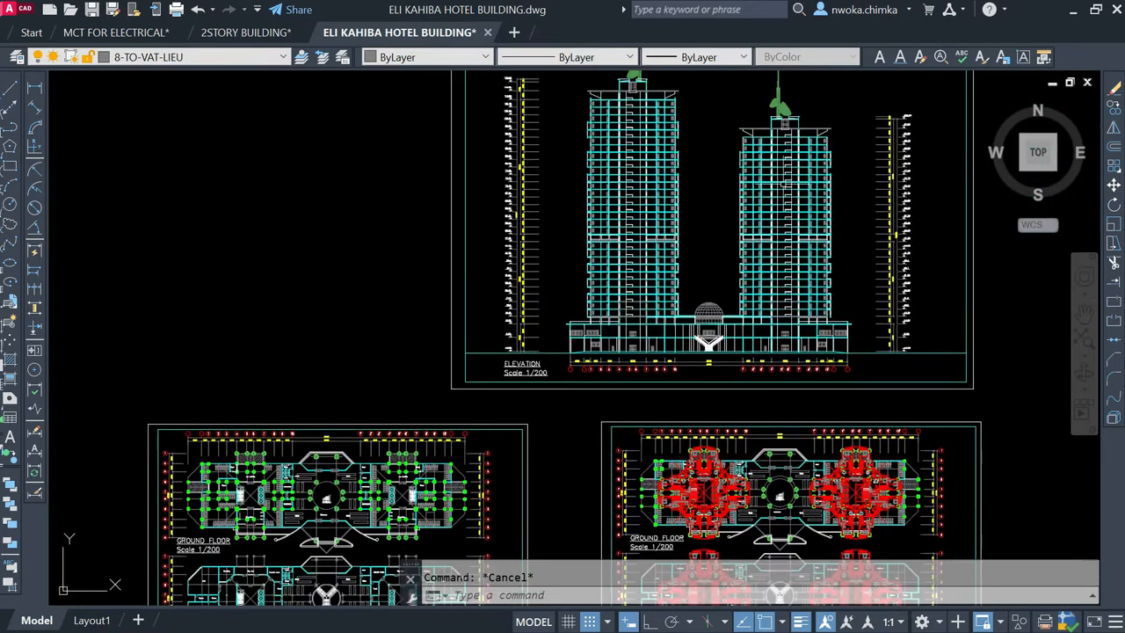
scroll(522, 302, "down", 1)
scroll(473, 313, "up", 6)
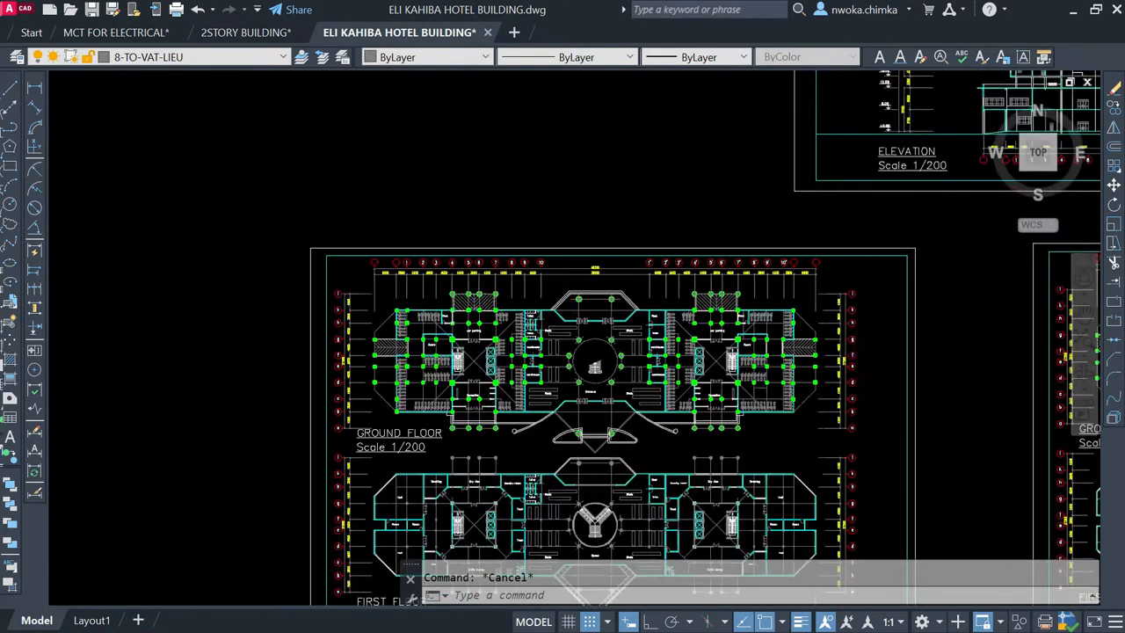
left_click(472, 313)
left_click(455, 361)
scroll(425, 391, "down", 4)
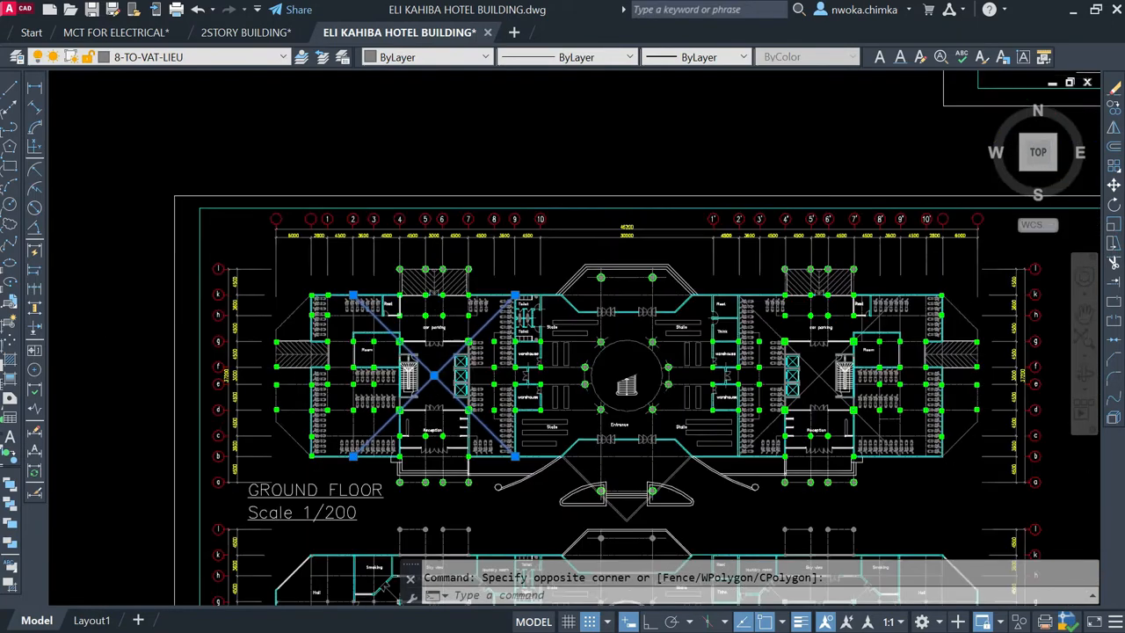
scroll(638, 264, "down", 1)
scroll(782, 176, "up", 1)
middle_click_drag(782, 176, 772, 226)
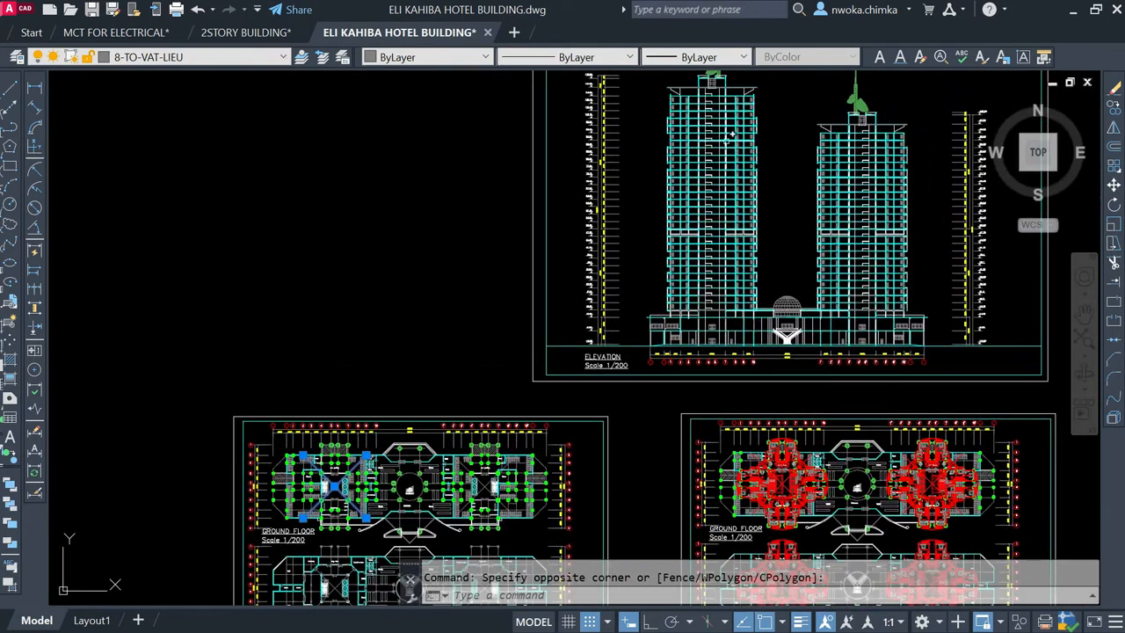
key("Escape")
Step: Examine the original typical 2nd–30th and 2nd–25th floor plans alongside the elevation
scroll(517, 185, "down", 3)
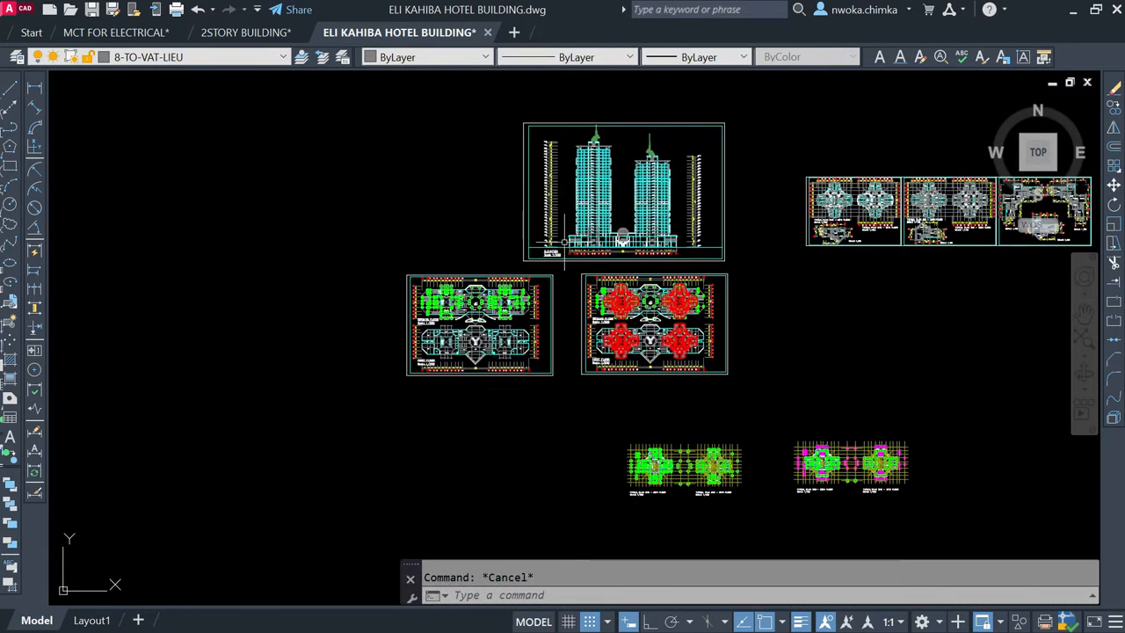
scroll(493, 307, "up", 4)
scroll(364, 320, "down", 4)
scroll(769, 211, "up", 2)
scroll(767, 209, "up", 4)
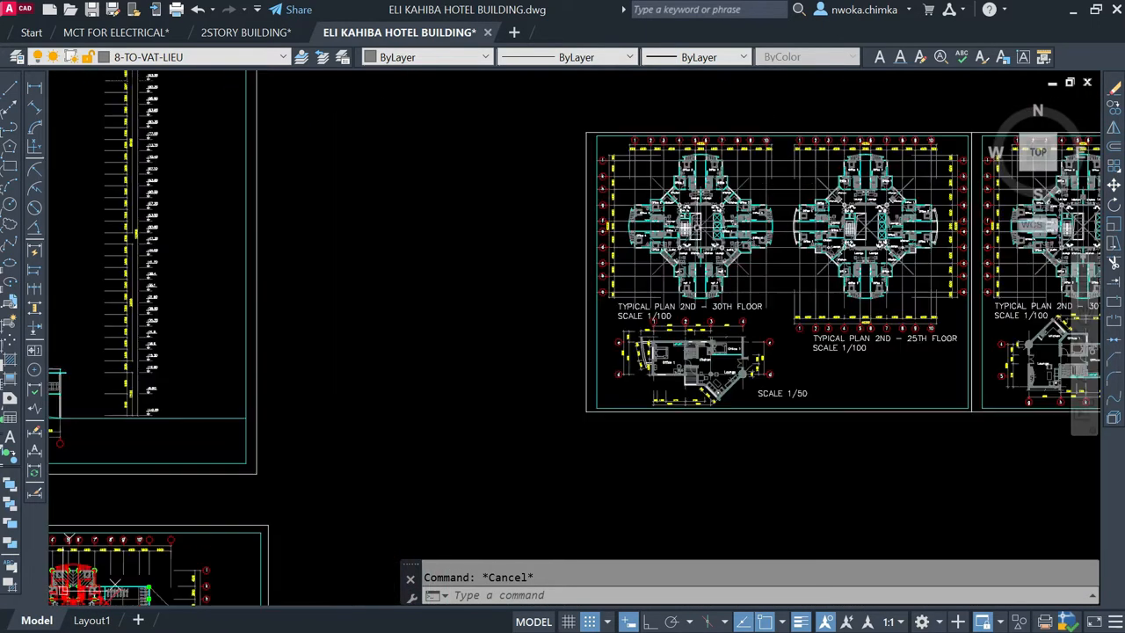
scroll(754, 189, "up", 2)
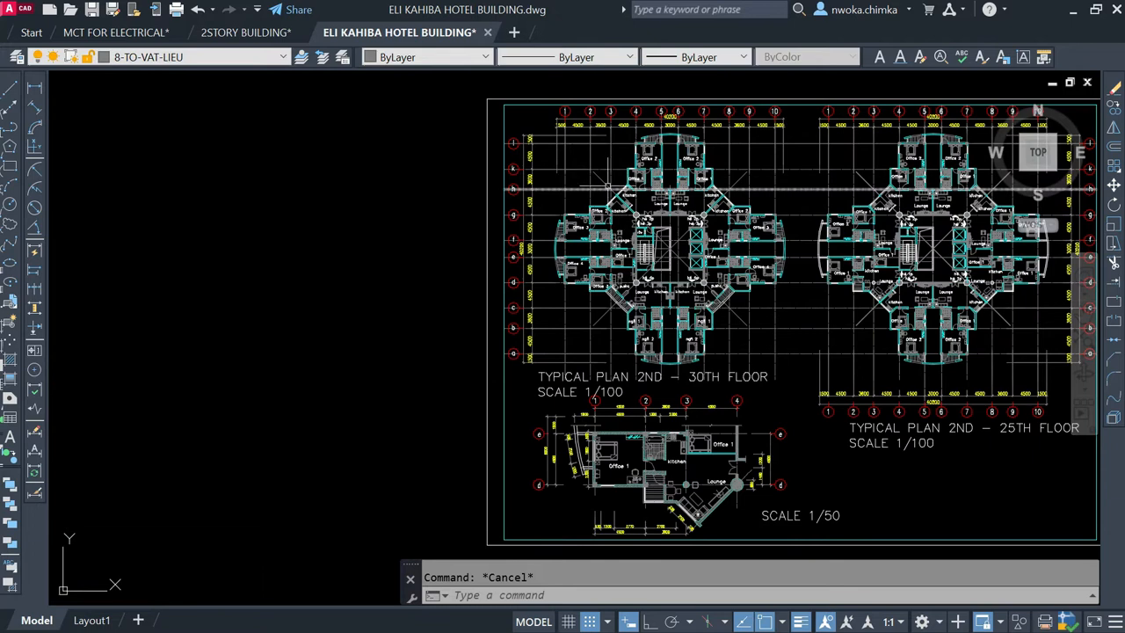
scroll(658, 211, "down", 2)
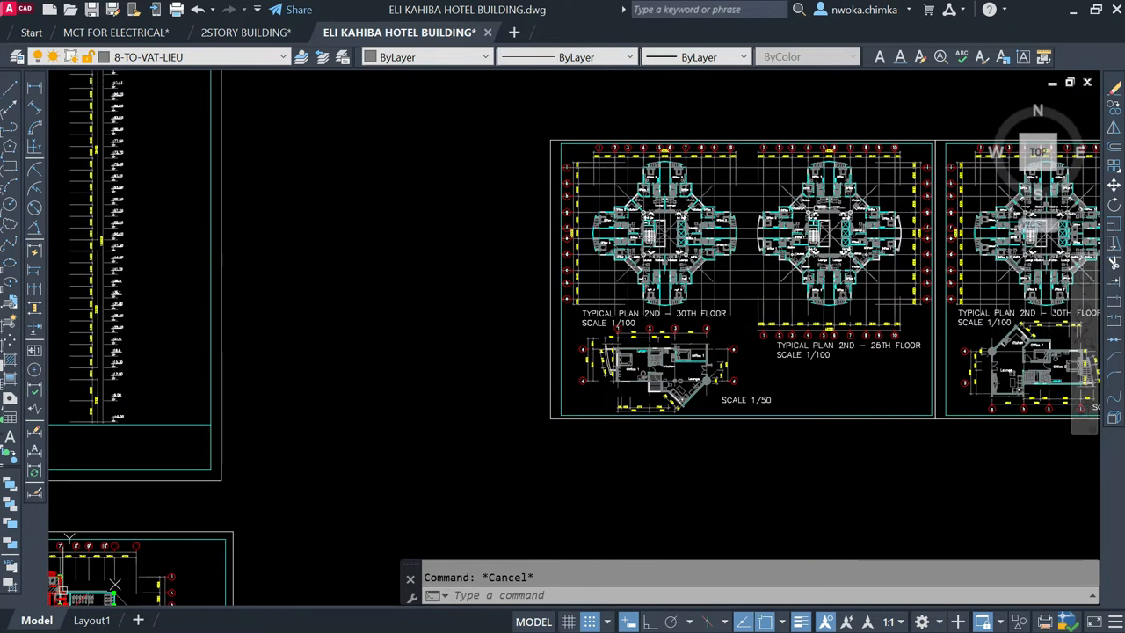
scroll(846, 193, "down", 2)
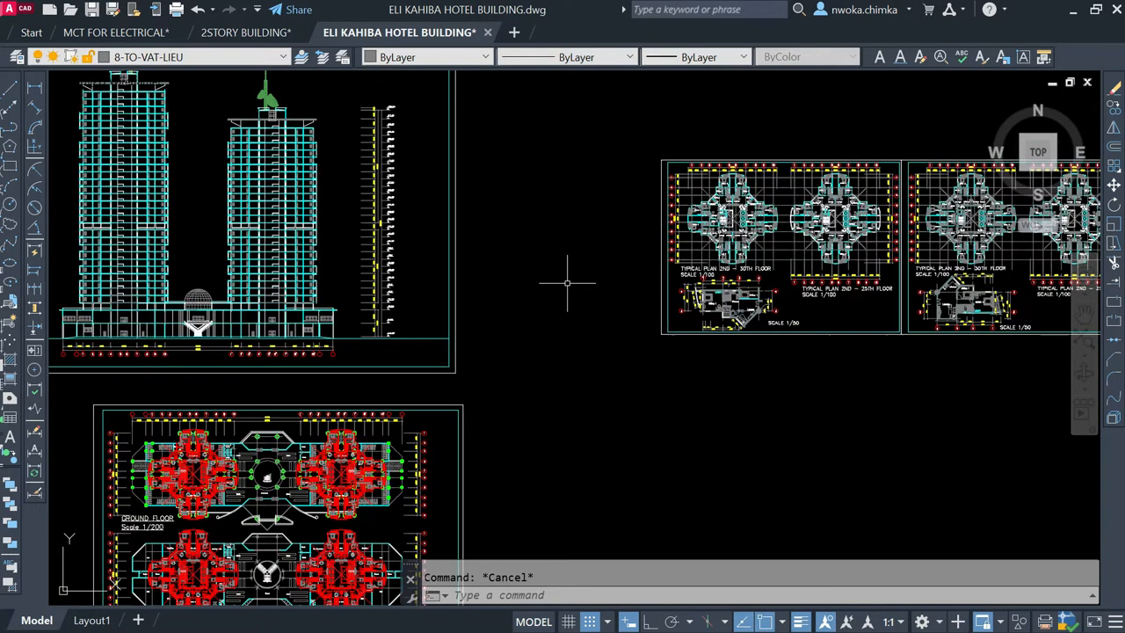
Step: Review the ground floor column layout and typical plan sheets, and locate the four detached red tower plans
scroll(678, 274, "down", 3)
scroll(325, 349, "up", 5)
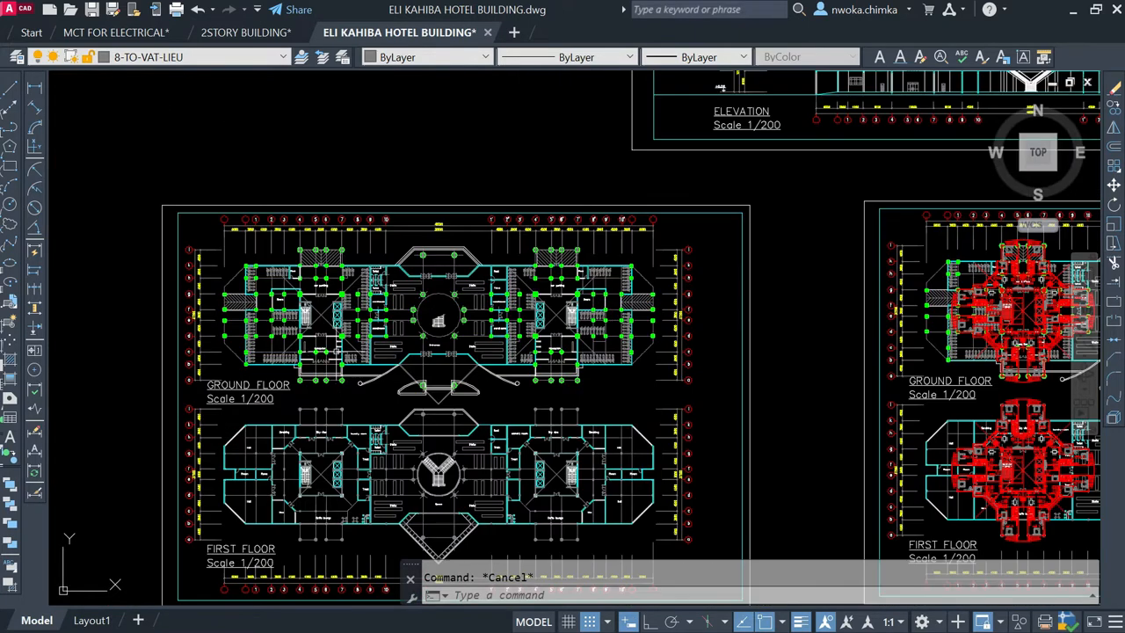
scroll(386, 282, "down", 4)
scroll(378, 268, "down", 3)
scroll(493, 269, "down", 2)
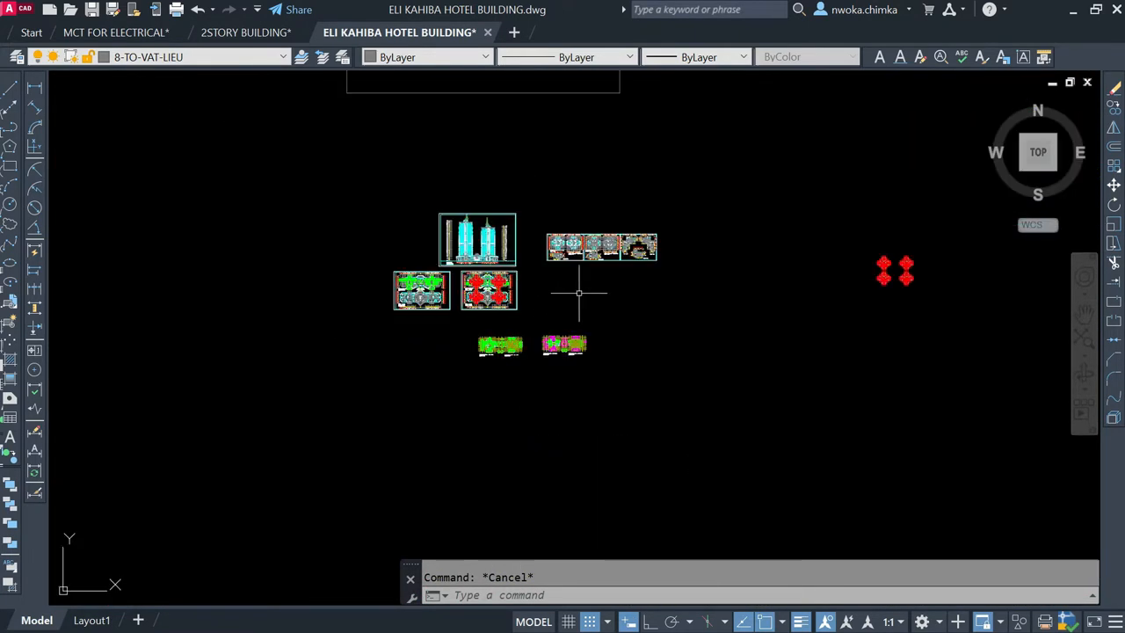
scroll(949, 261, "up", 4)
scroll(747, 277, "down", 3)
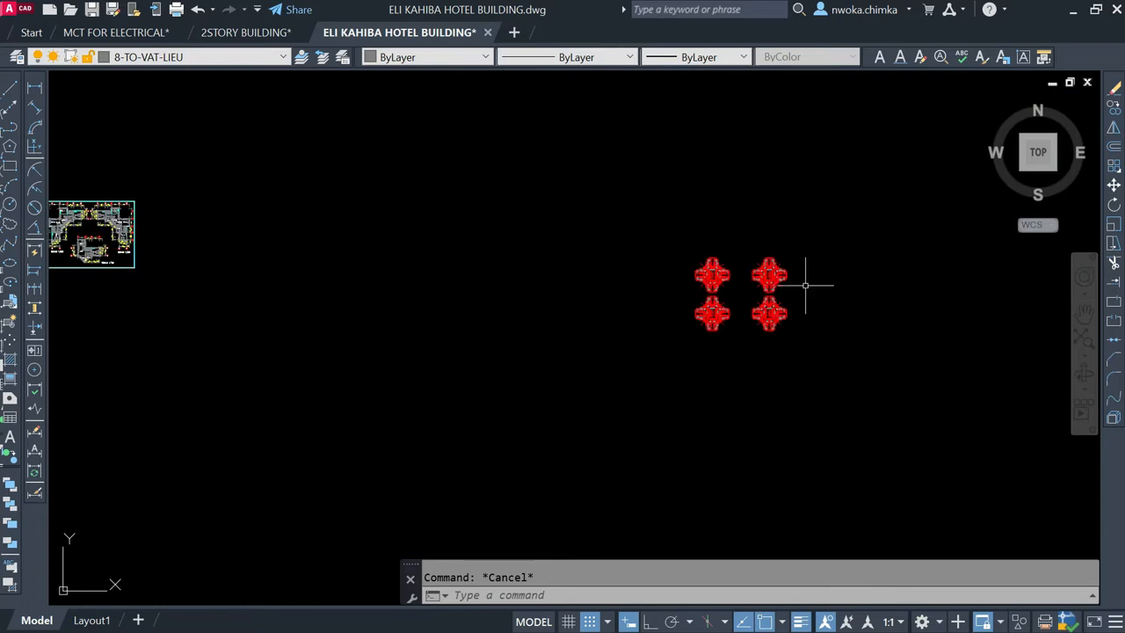
scroll(206, 239, "up", 4)
scroll(205, 273, "up", 4)
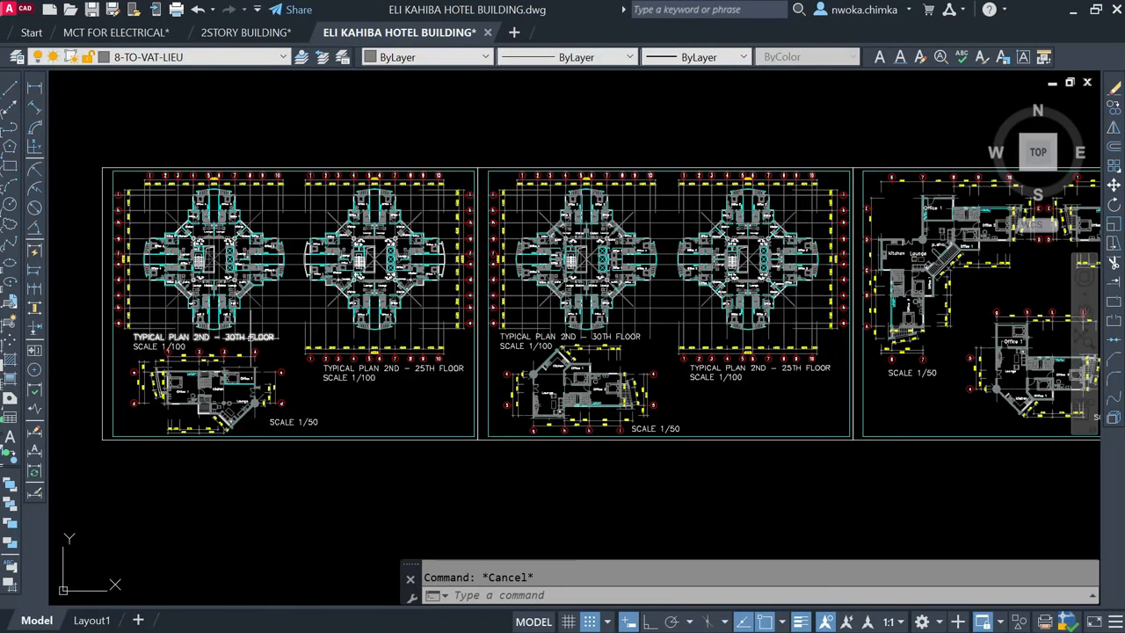
scroll(290, 307, "down", 3)
scroll(267, 287, "down", 2)
middle_click_drag(734, 267, 301, 216)
scroll(675, 306, "up", 4)
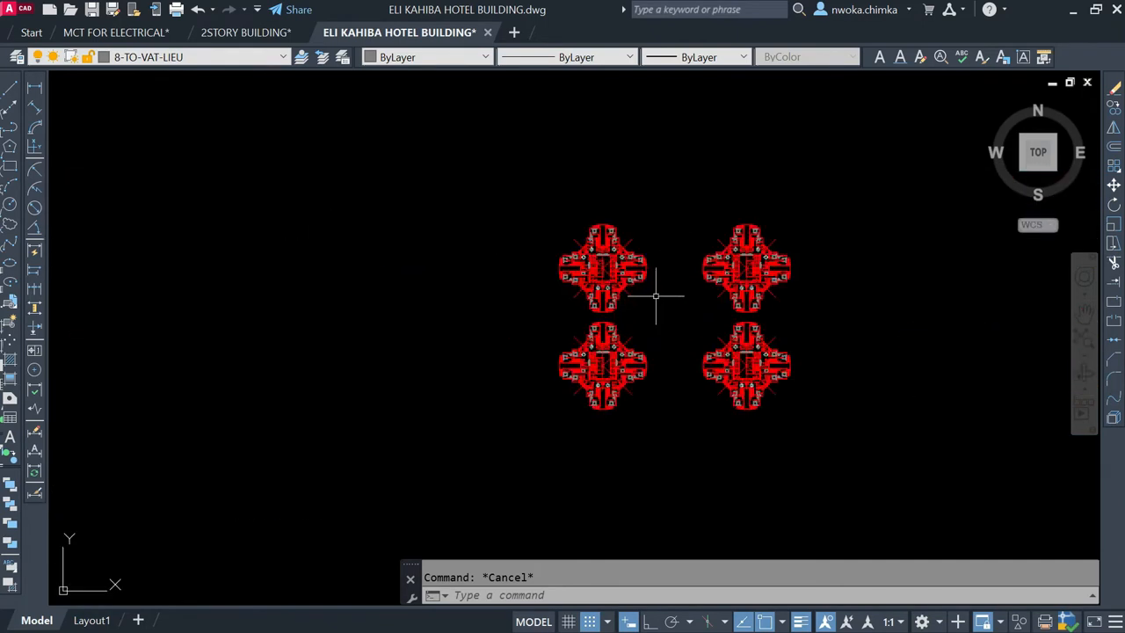
Step: Copy the upper-left detached red tower plan from its core's diagonal midpoint onto the left core's centre in the ground floor column layout
scroll(641, 295, "up", 4)
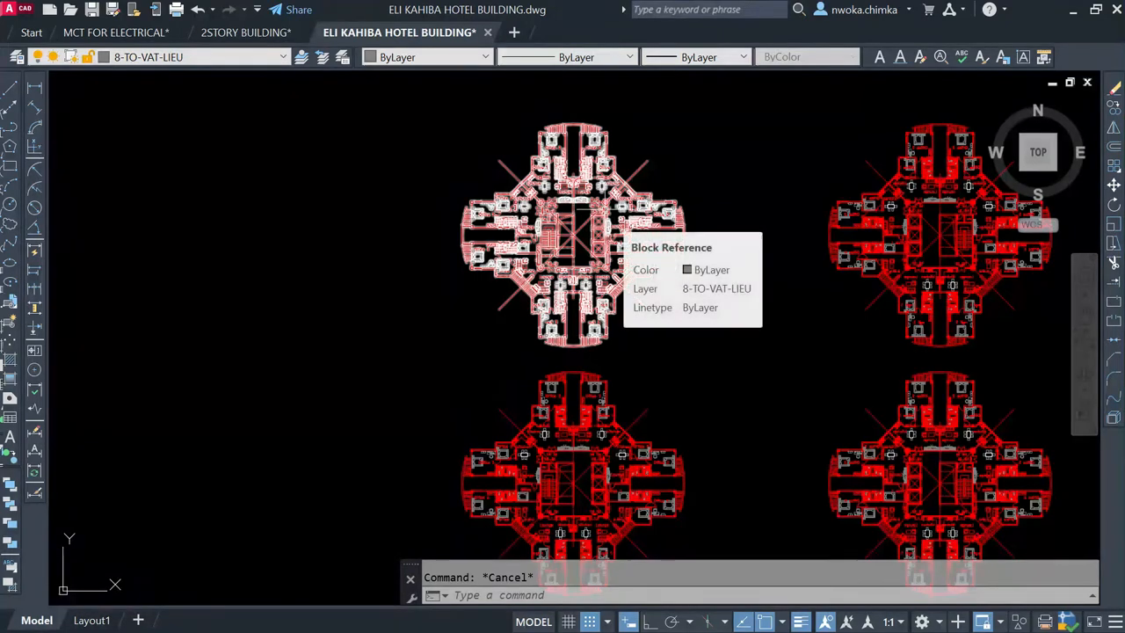
scroll(580, 233, "up", 3)
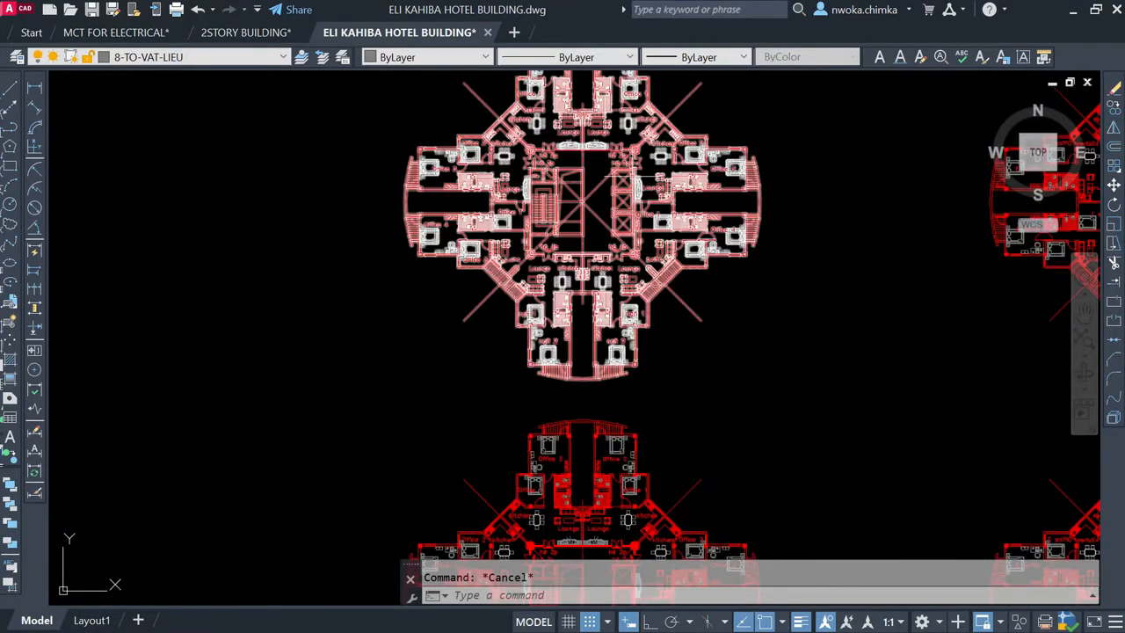
left_click(734, 224)
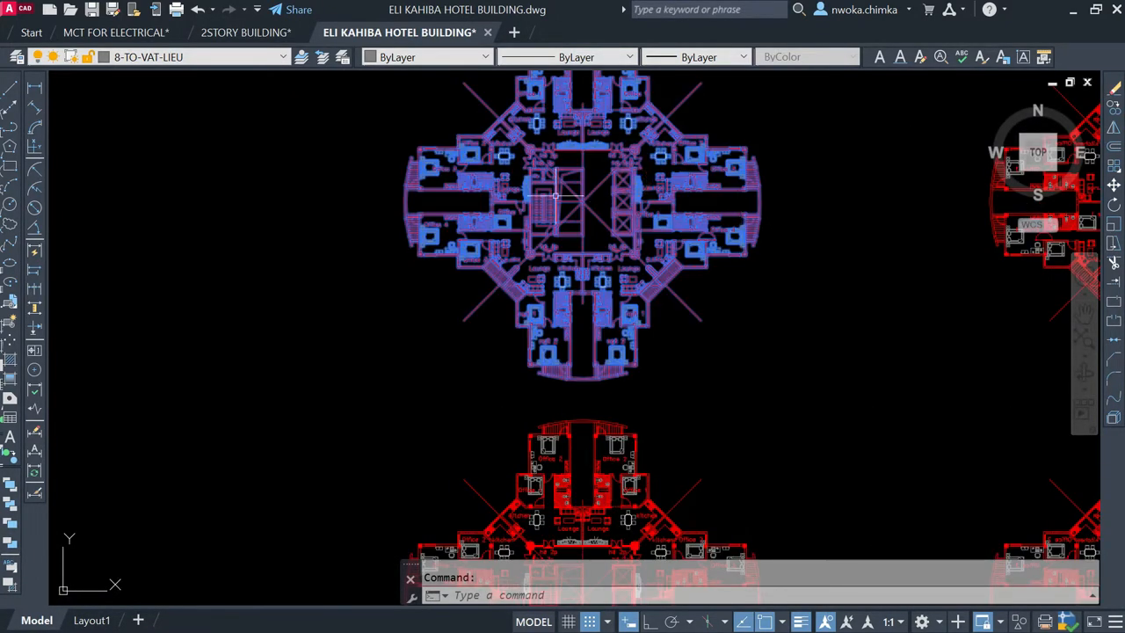
type("cp")
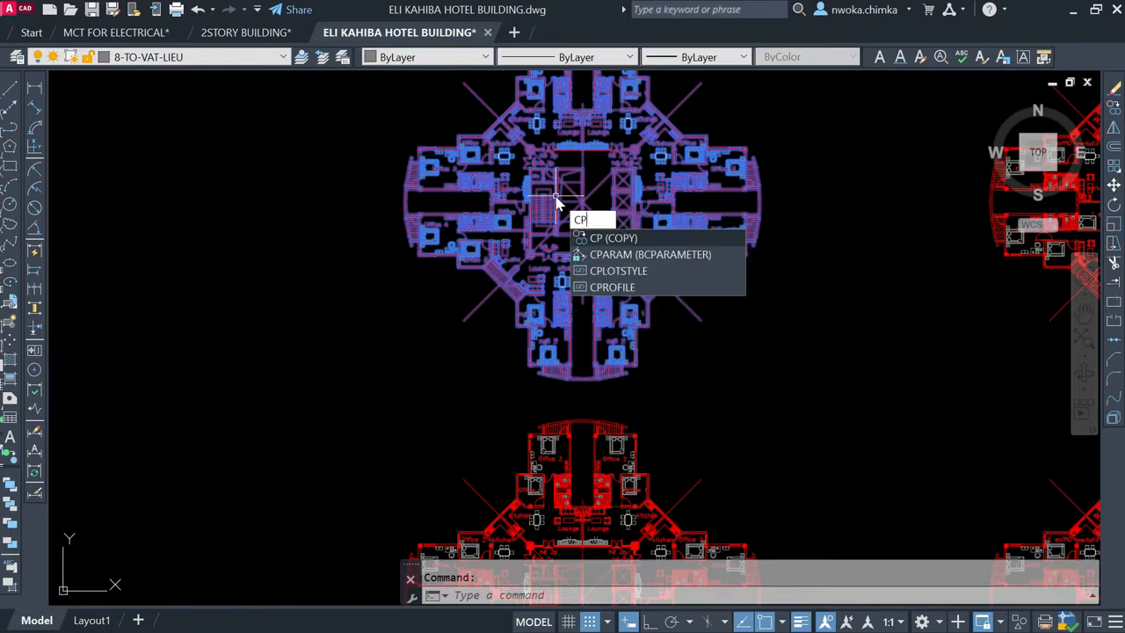
key("Return")
scroll(562, 207, "up", 10)
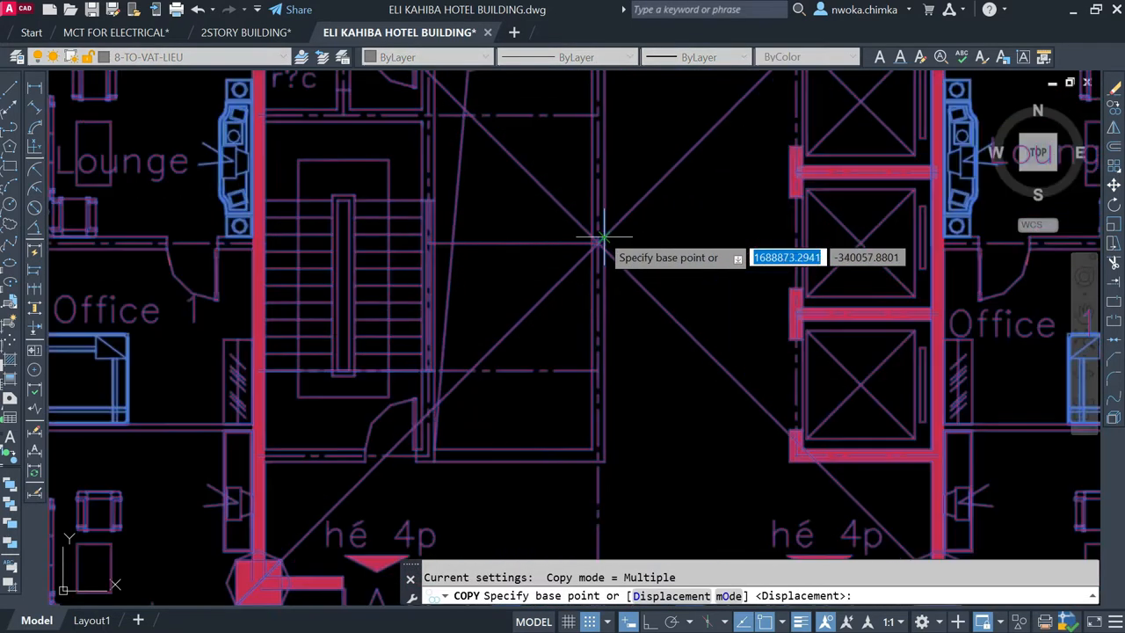
scroll(598, 244, "up", 8)
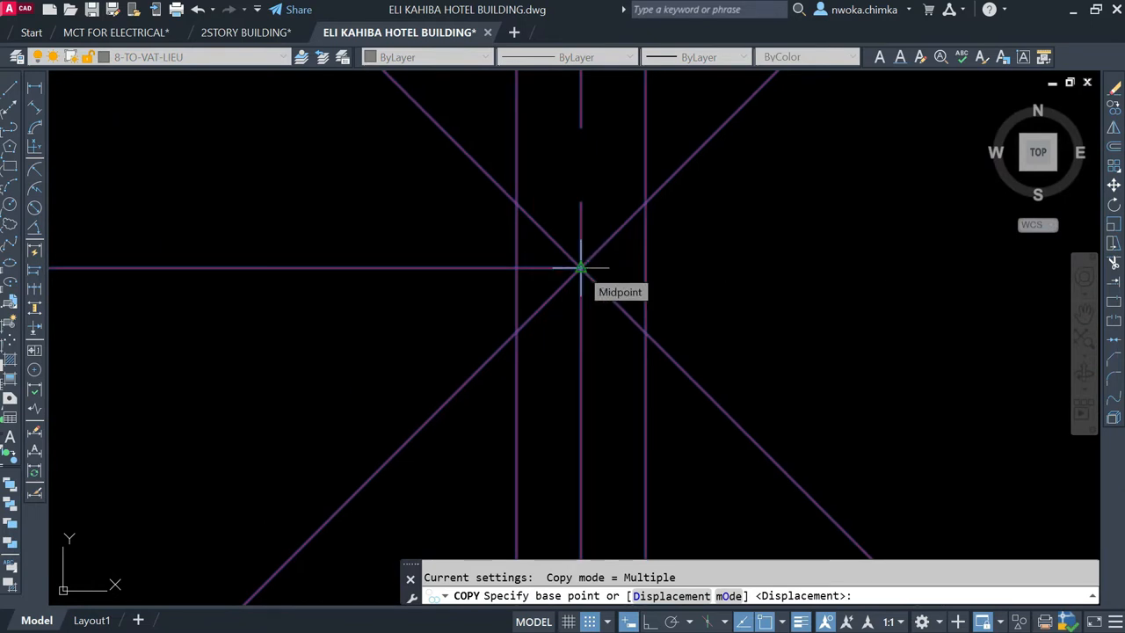
left_click(580, 267)
scroll(791, 251, "down", 12)
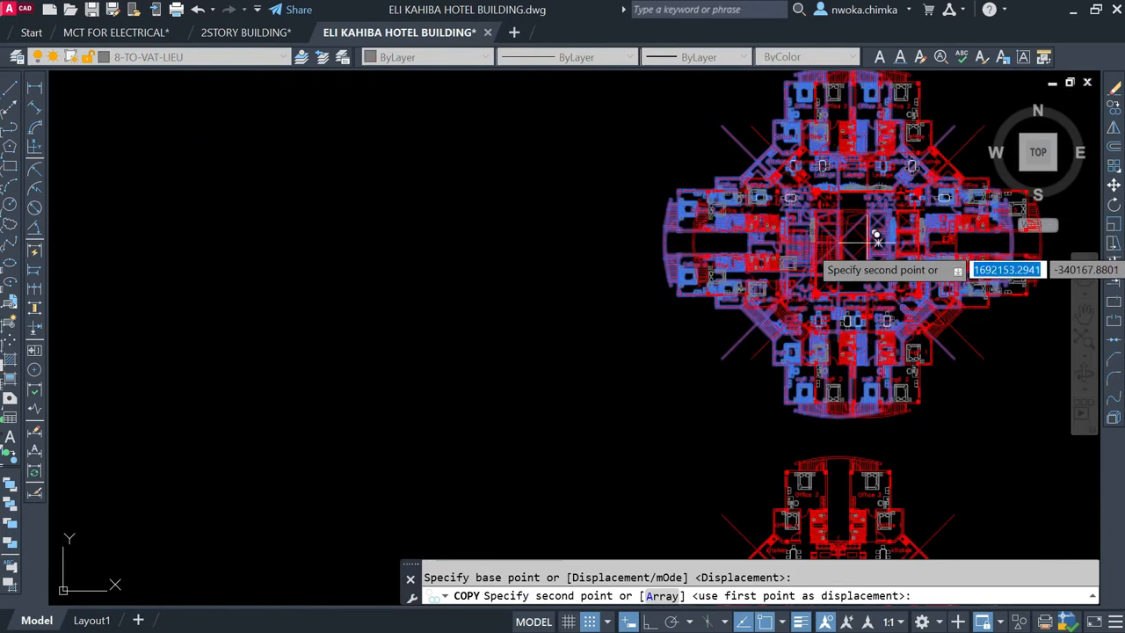
scroll(1026, 264, "down", 9)
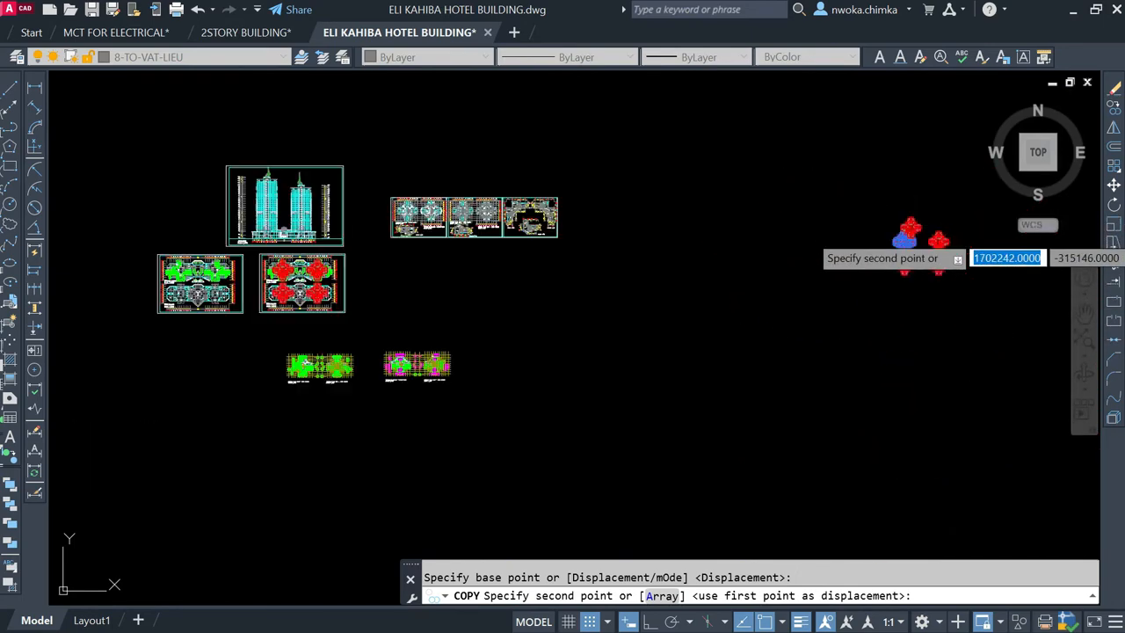
scroll(410, 315, "up", 10)
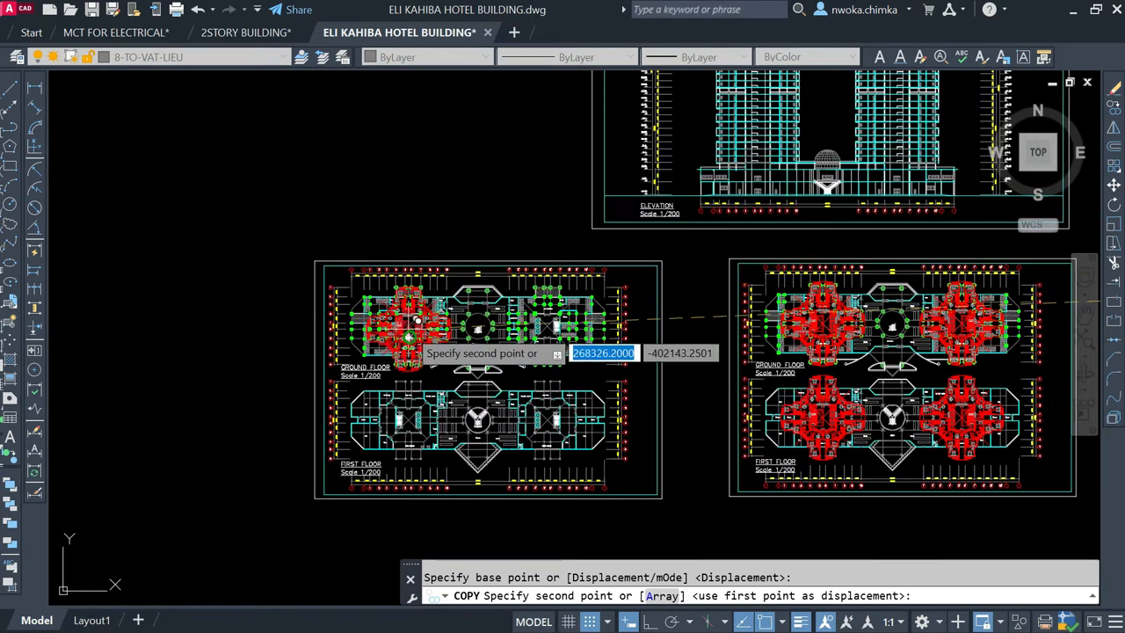
scroll(409, 314, "up", 3)
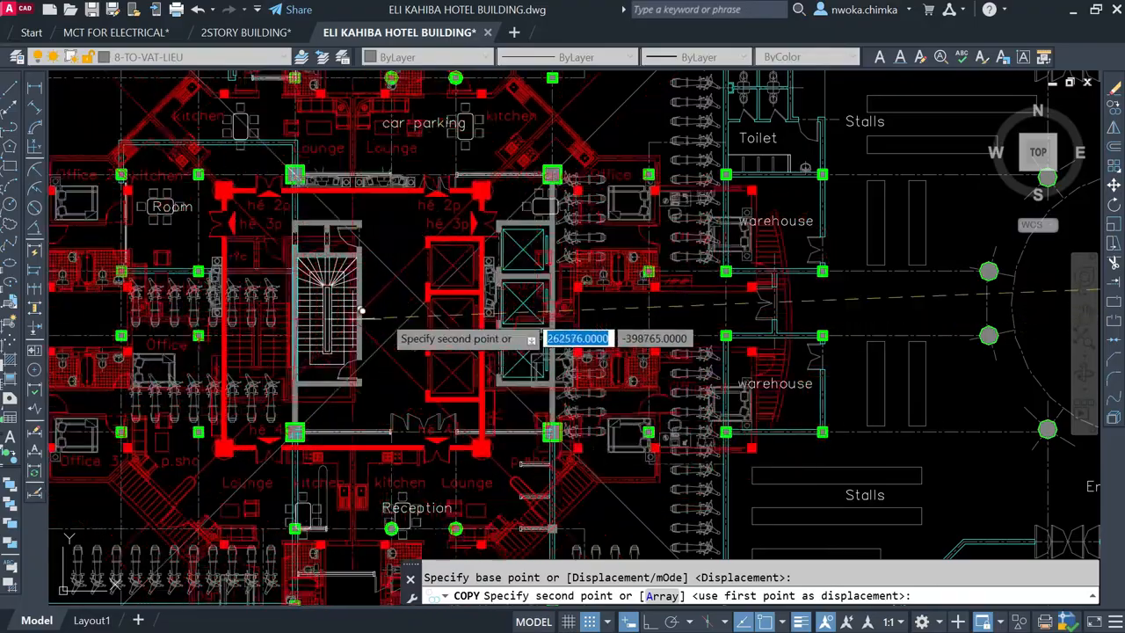
scroll(431, 295, "down", 5)
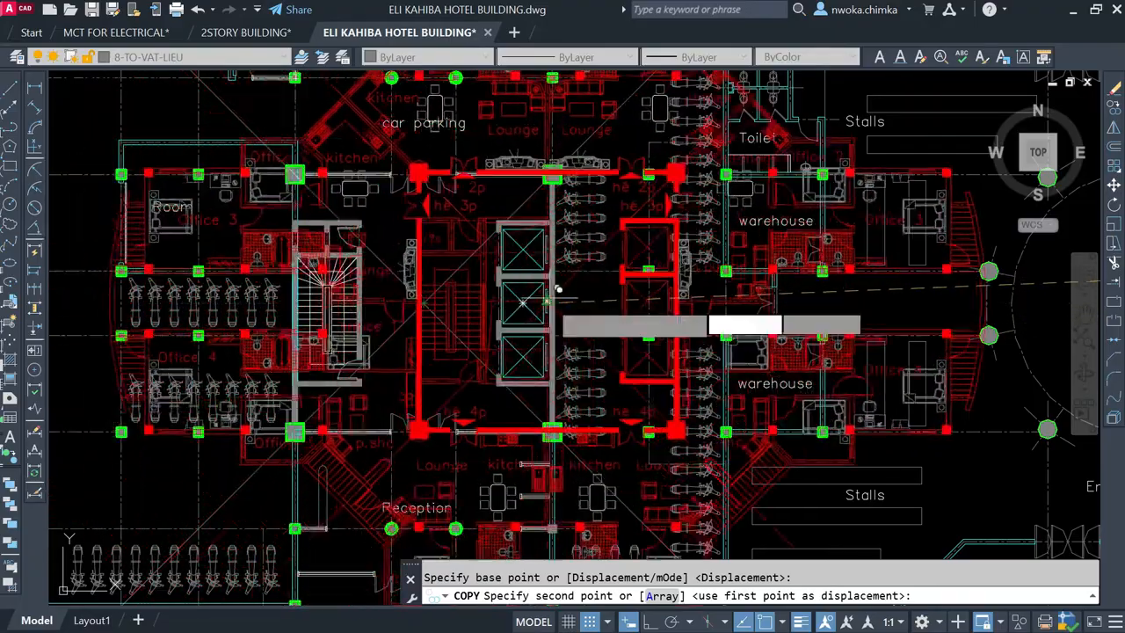
scroll(757, 303, "up", 5)
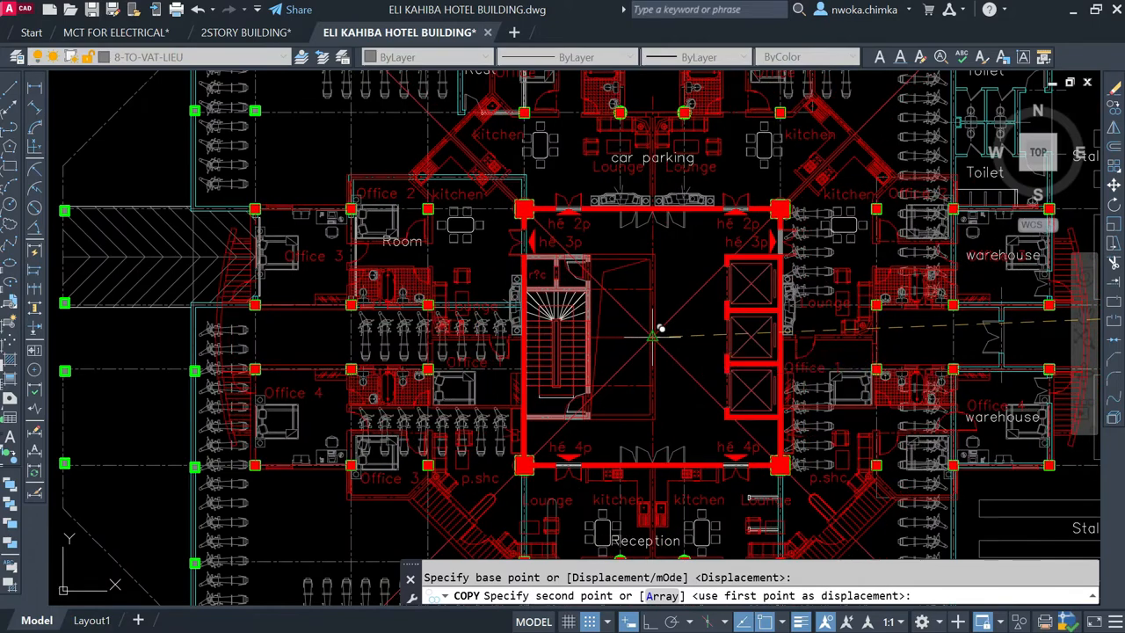
scroll(395, 380, "down", 3)
key("Escape")
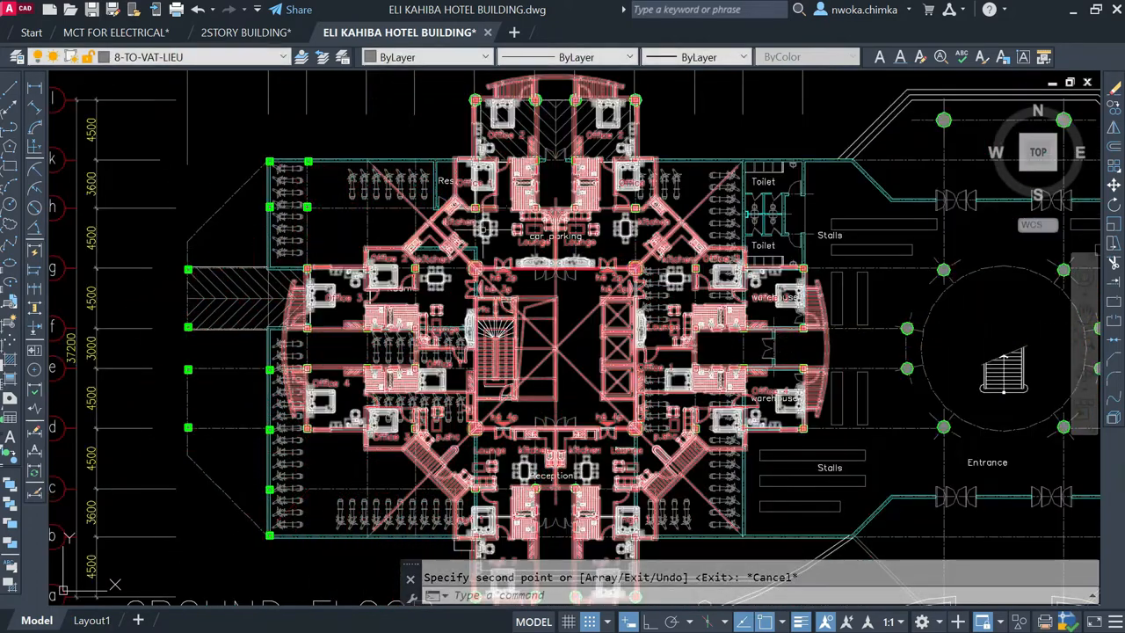
Step: Examine how the overlaid red tower plan's columns line up with the green columns around the ground floor's left core
scroll(474, 189, "up", 4)
scroll(479, 255, "down", 4)
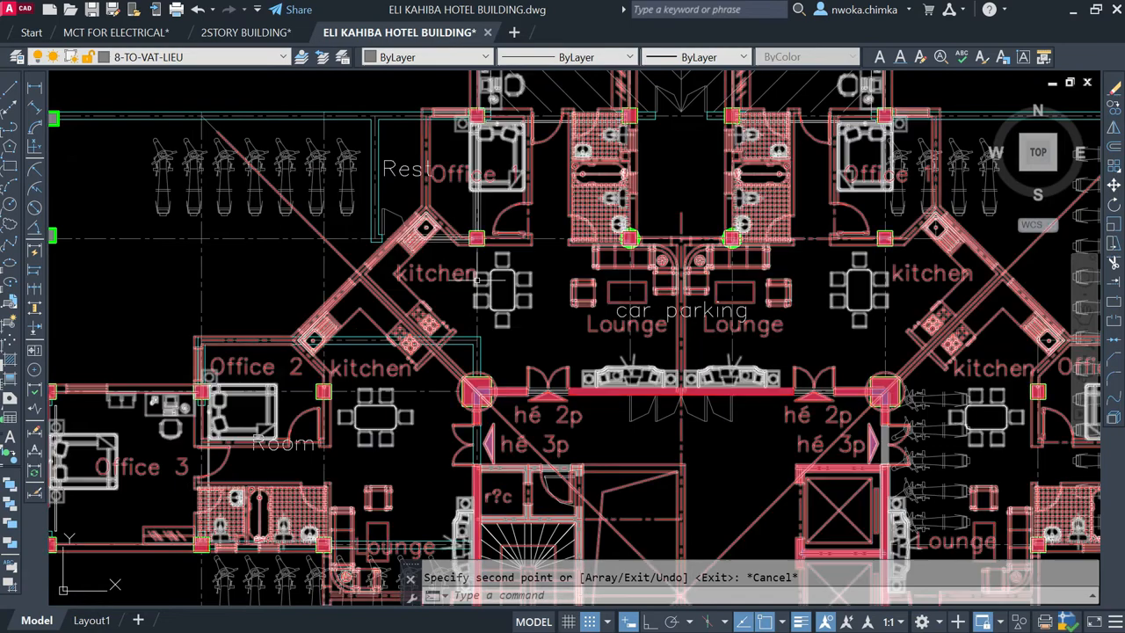
scroll(492, 347, "down", 3)
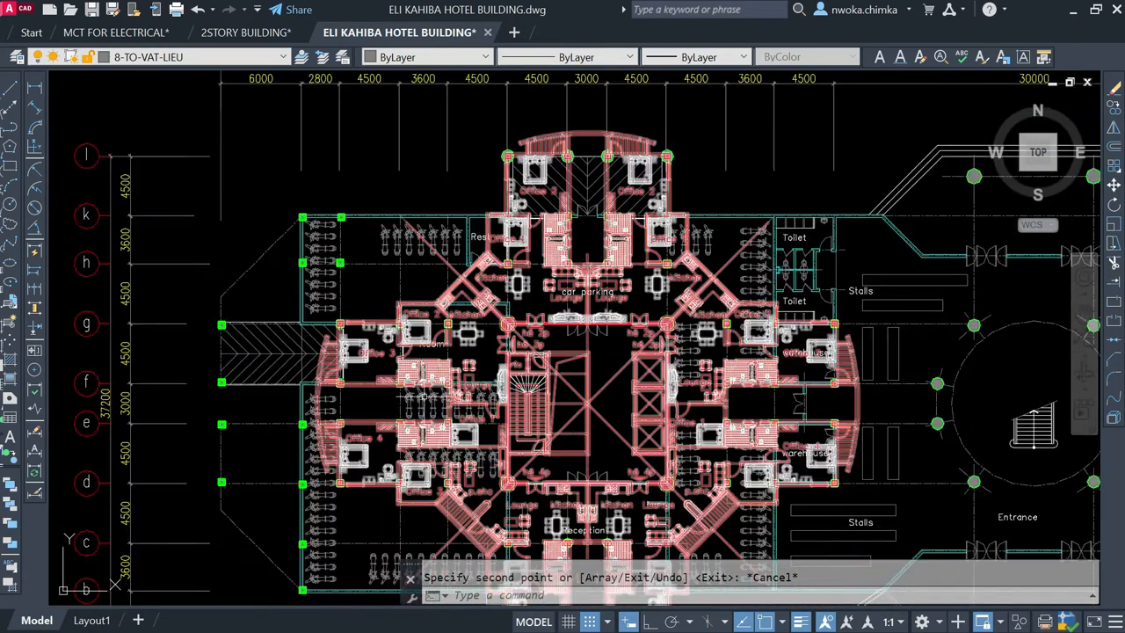
scroll(347, 347, "up", 6)
scroll(347, 348, "down", 6)
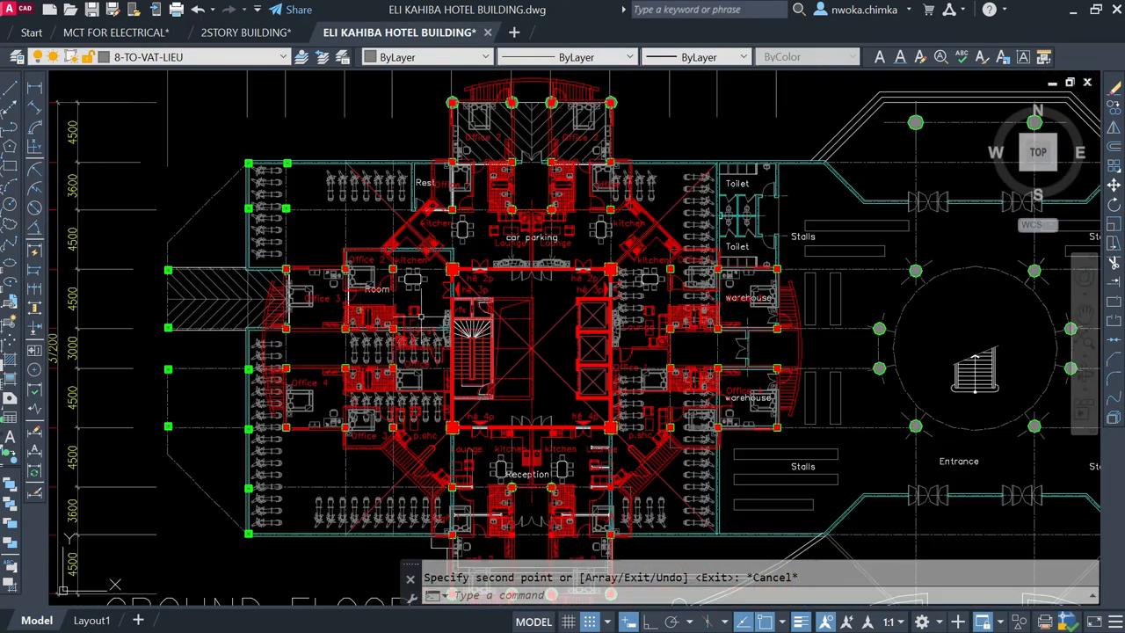
scroll(366, 311, "down", 2)
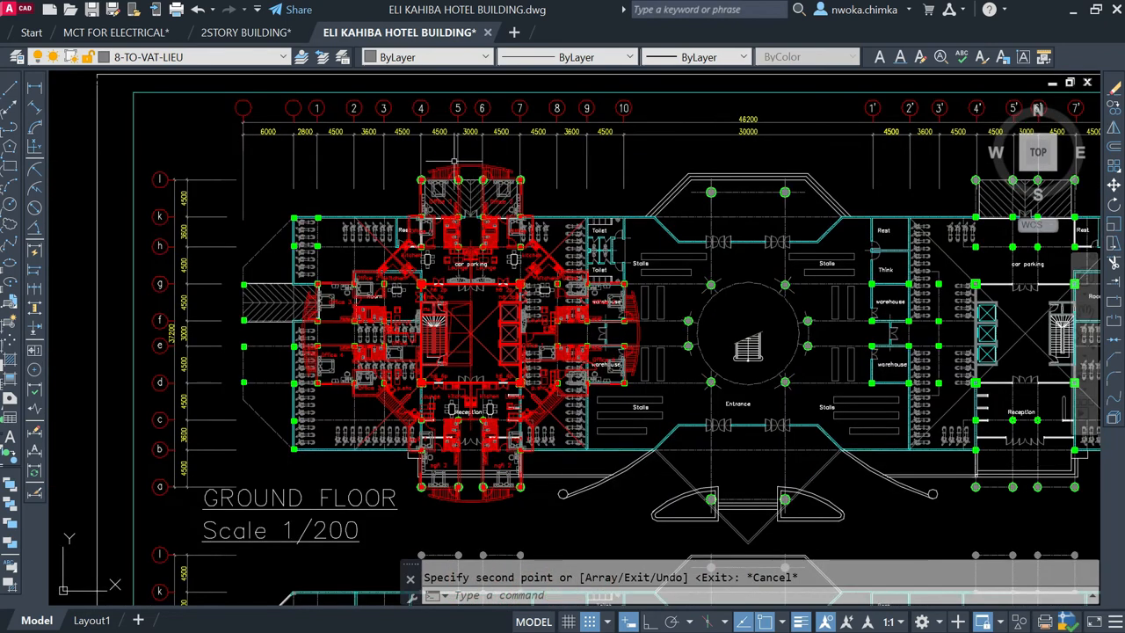
scroll(454, 163, "up", 7)
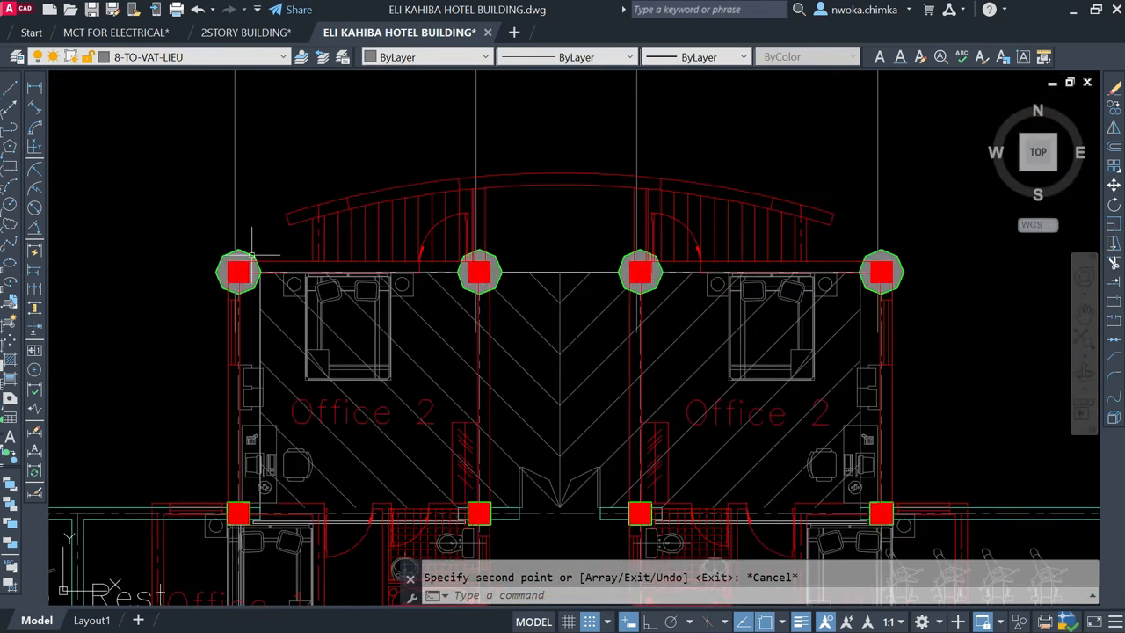
scroll(337, 223, "down", 6)
Step: Copy the upper-right detached red tower plan from its core's diagonal crossing onto the right core's centre in the ground floor column layout
scroll(321, 208, "down", 4)
scroll(507, 246, "down", 1)
scroll(707, 239, "up", 1)
middle_click_drag(708, 238, 435, 284)
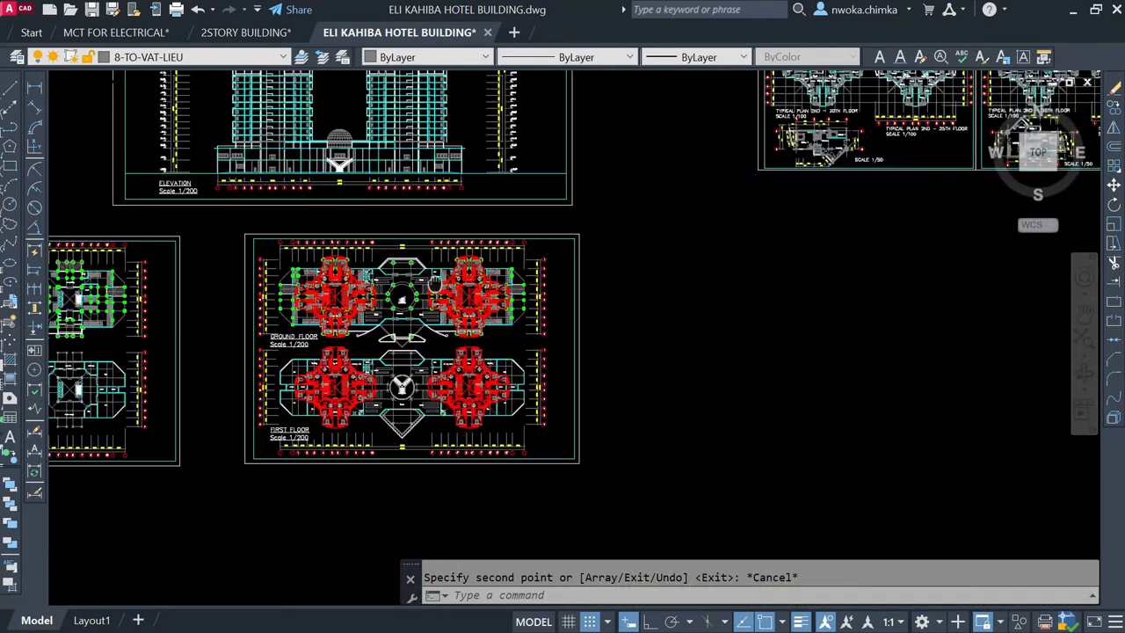
scroll(435, 284, "down", 3)
middle_click_drag(857, 261, 385, 290)
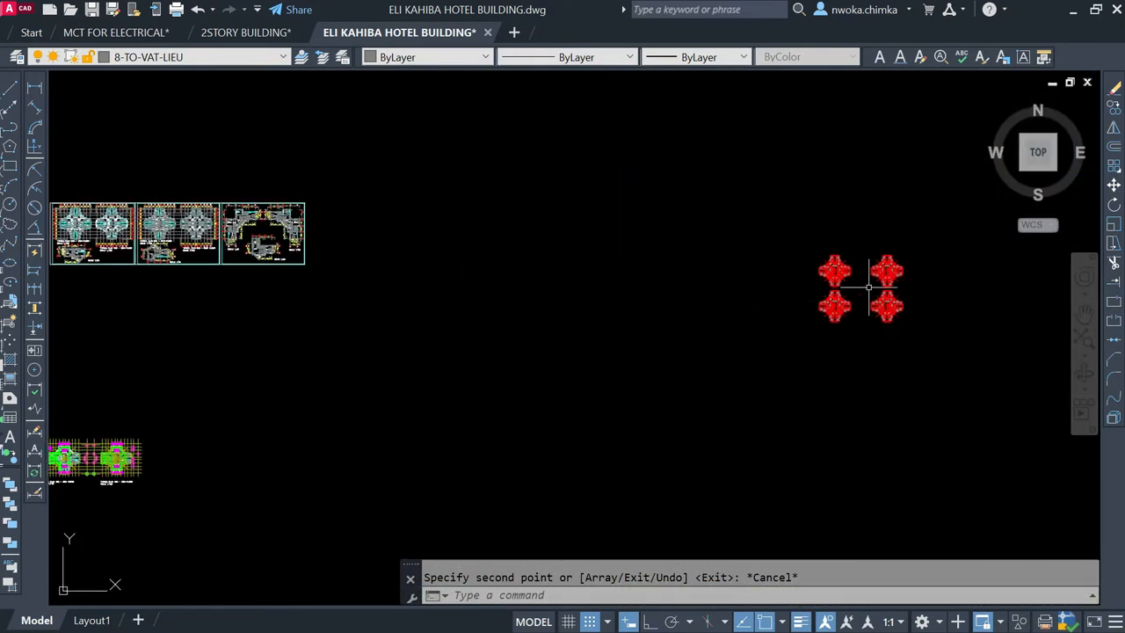
scroll(869, 286, "up", 3)
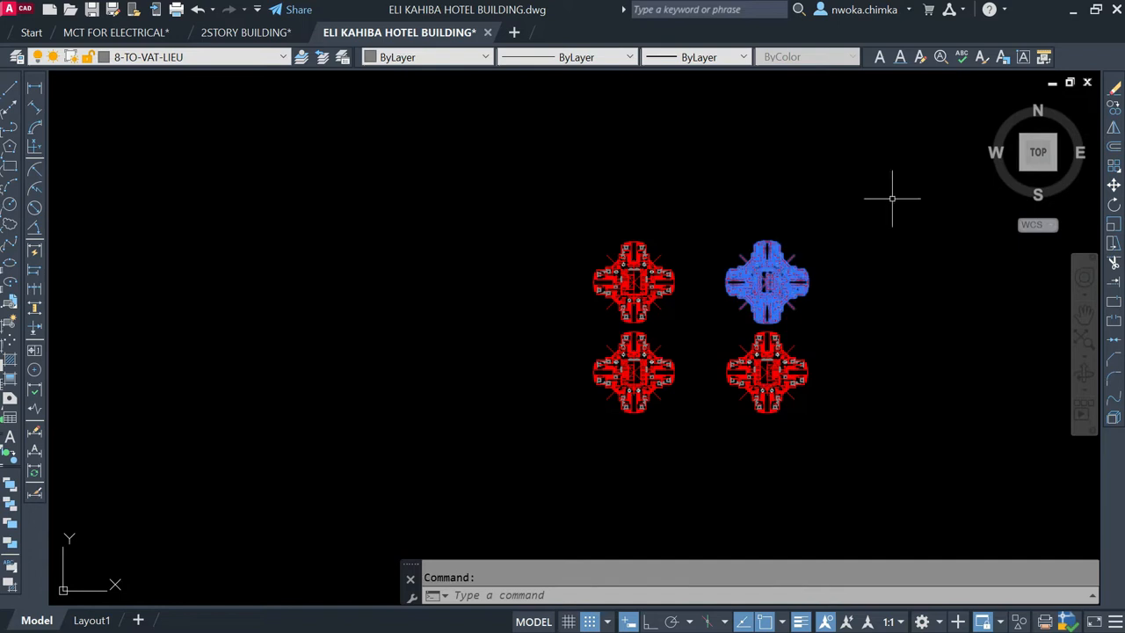
type("o")
key("Return")
scroll(747, 297, "up", 6)
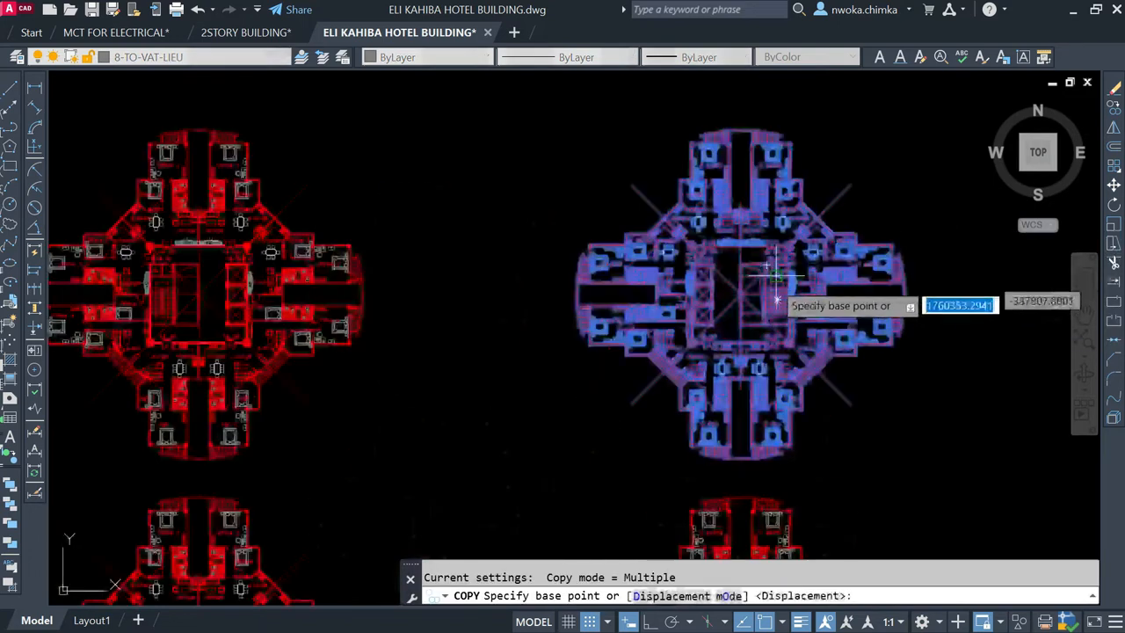
scroll(743, 295, "up", 6)
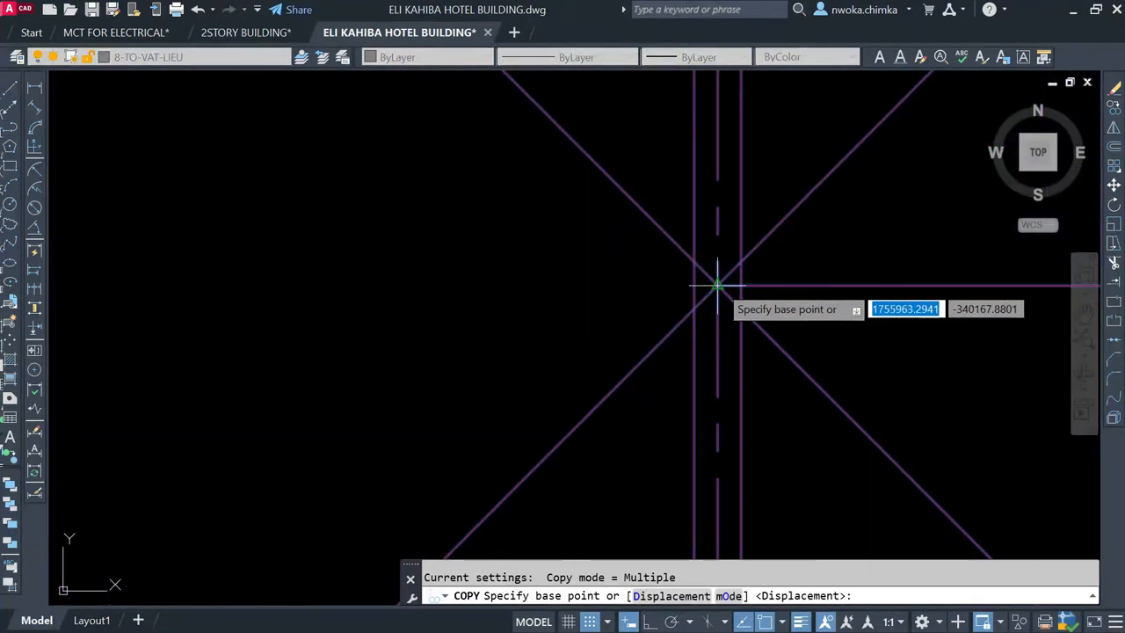
left_click(717, 284)
scroll(791, 277, "down", 12)
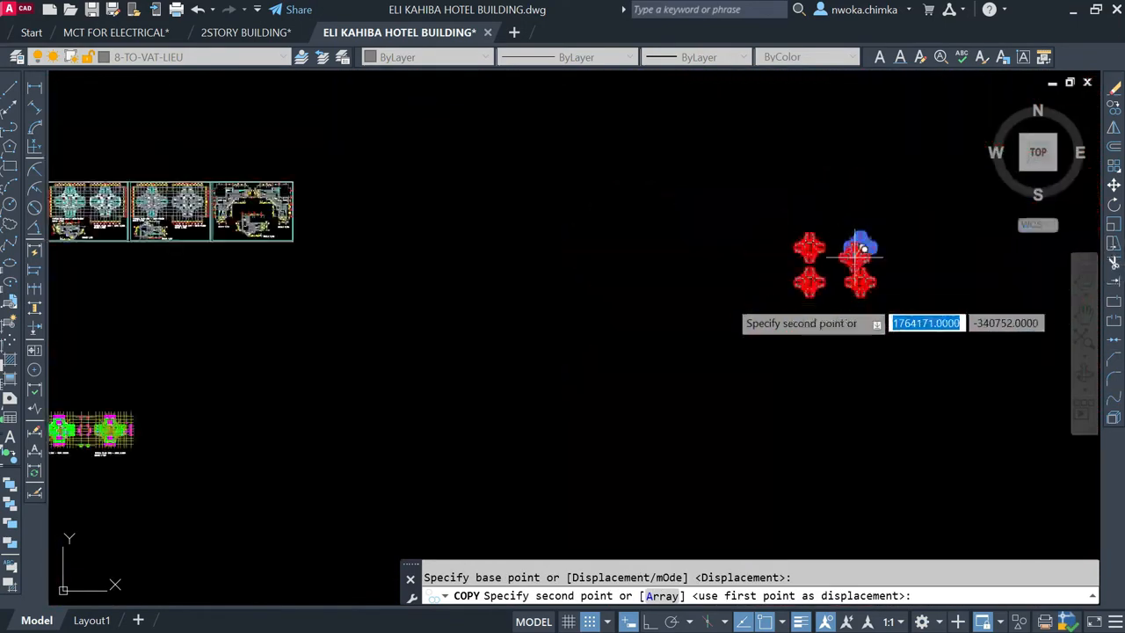
scroll(413, 290, "up", 8)
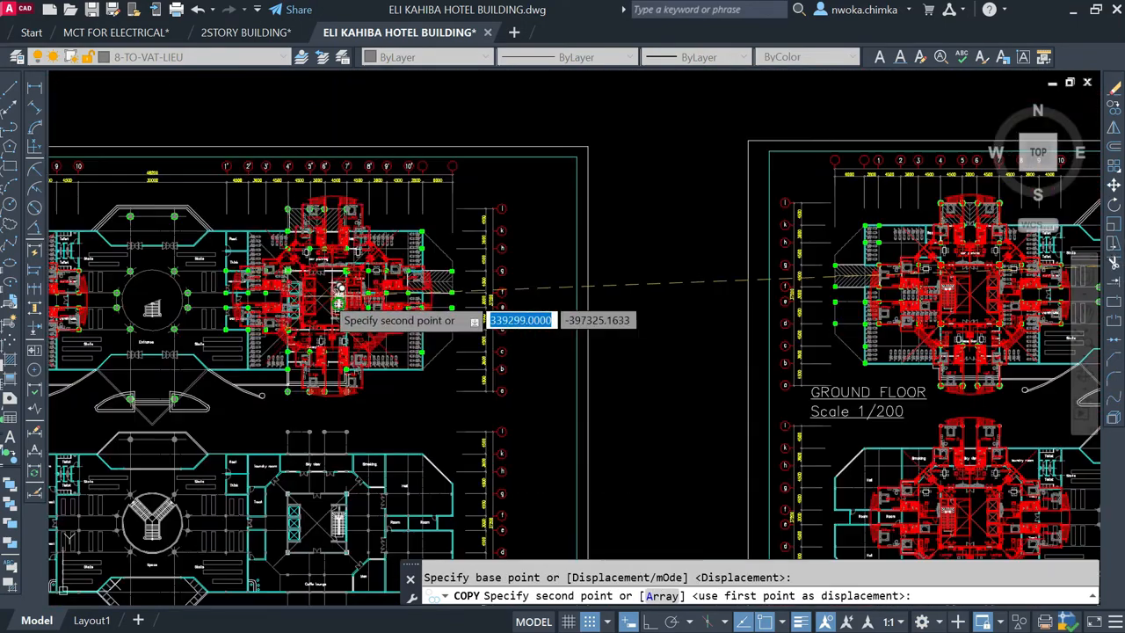
scroll(324, 289, "up", 6)
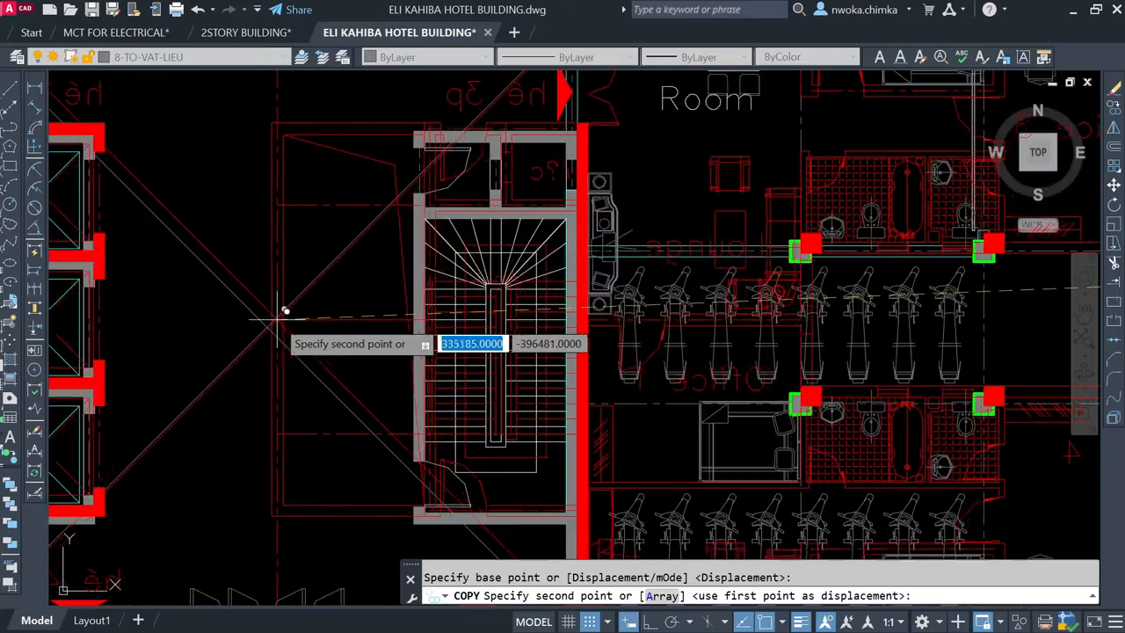
scroll(266, 327, "down", 8)
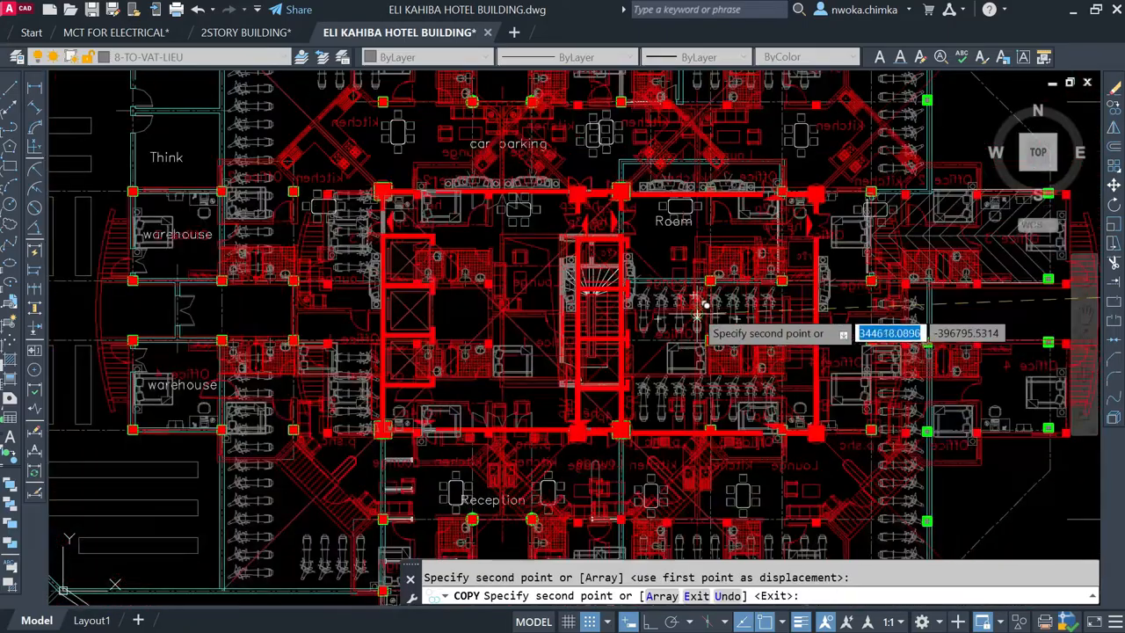
key("Escape")
Step: Review both red tower overlays on the ground floor column layout beside the sheet with the existing overlays
scroll(686, 299, "down", 3)
scroll(686, 299, "down", 2)
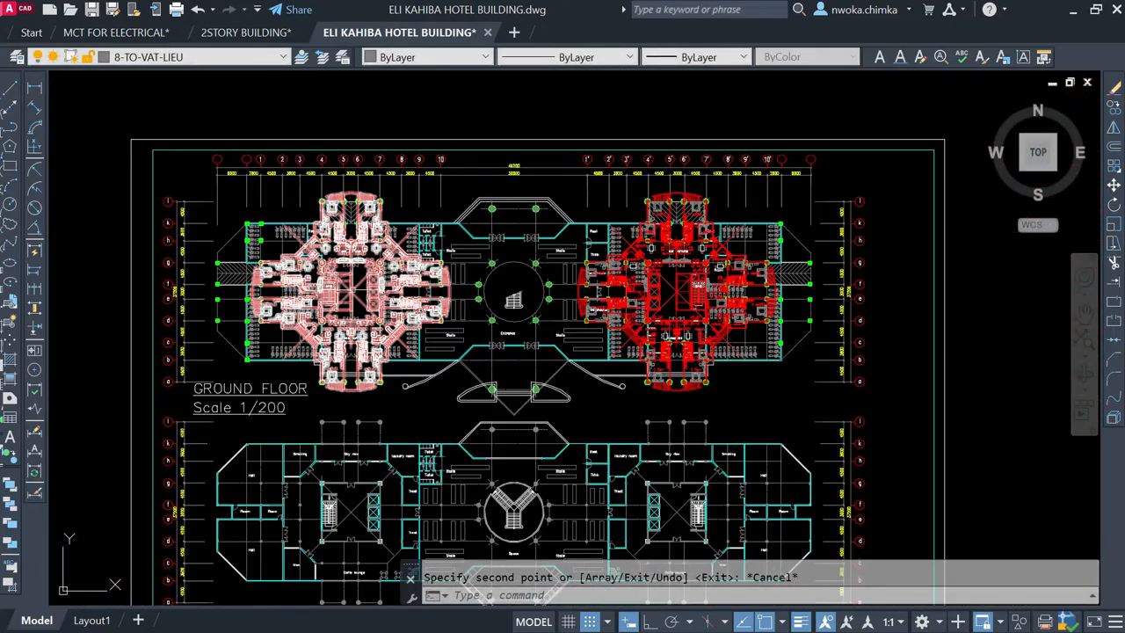
scroll(338, 257, "up", 2)
scroll(408, 248, "down", 4)
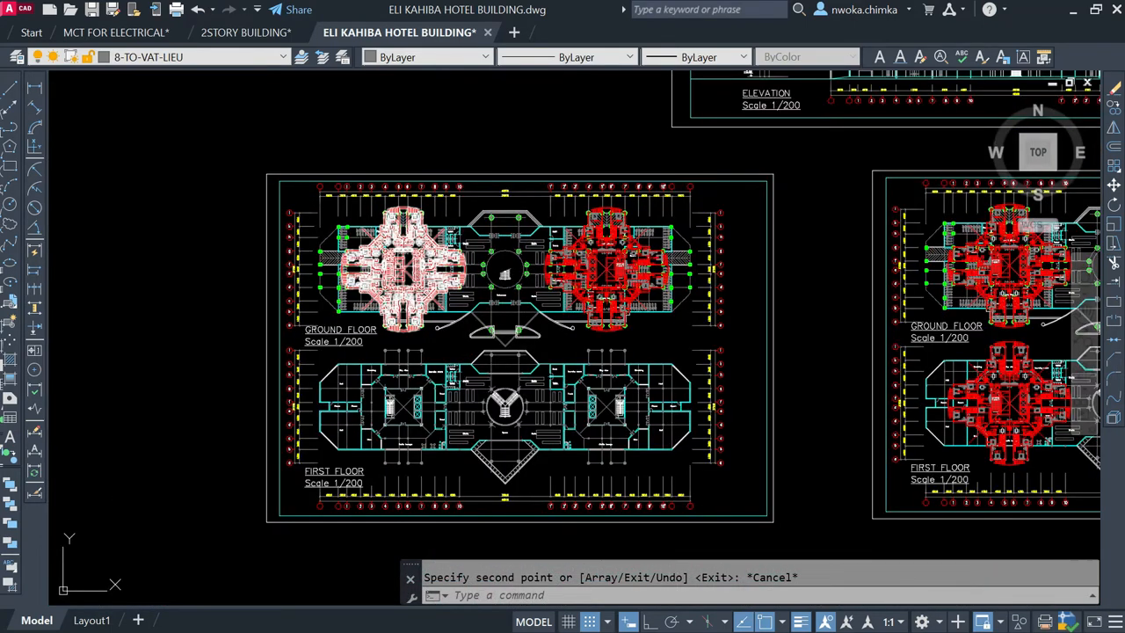
scroll(369, 282, "up", 5)
scroll(369, 282, "down", 2)
scroll(458, 195, "down", 6)
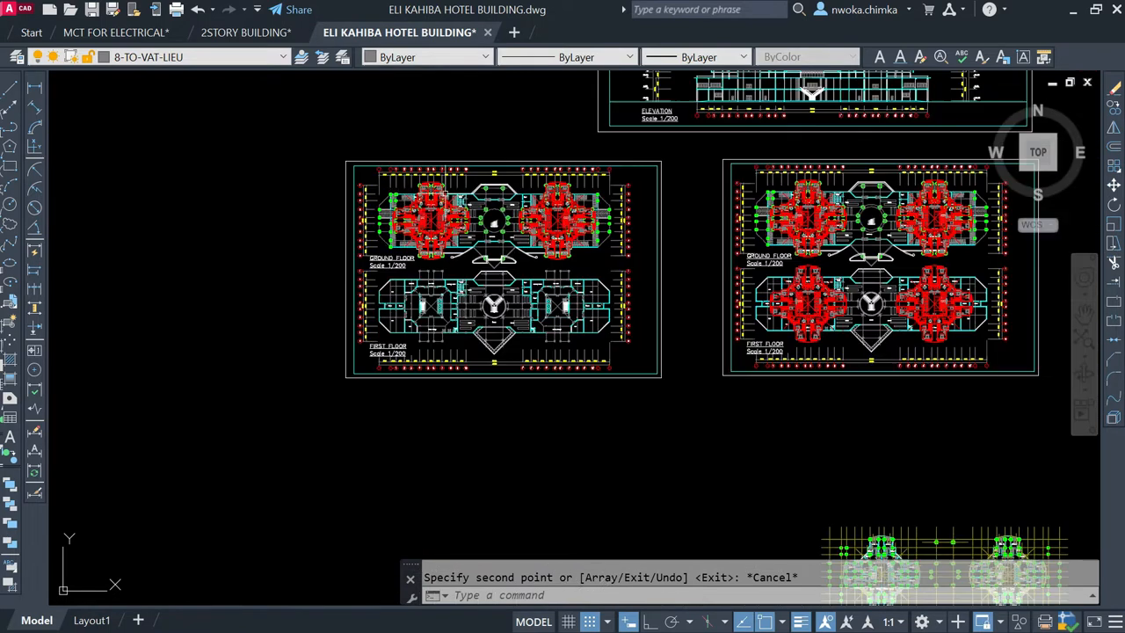
Step: Examine the typical 2nd–30th and 2nd–25th floor plans with green columns, framing the 2nd–30th floor tower to point it out
scroll(785, 450, "up", 4)
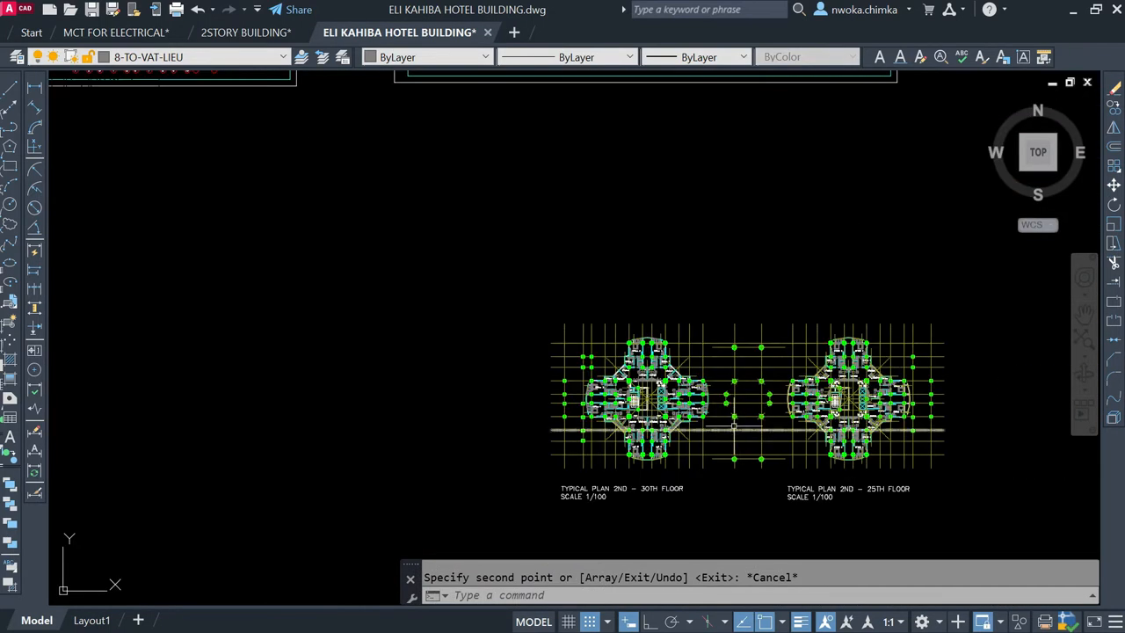
scroll(761, 400, "up", 1)
scroll(540, 288, "up", 2)
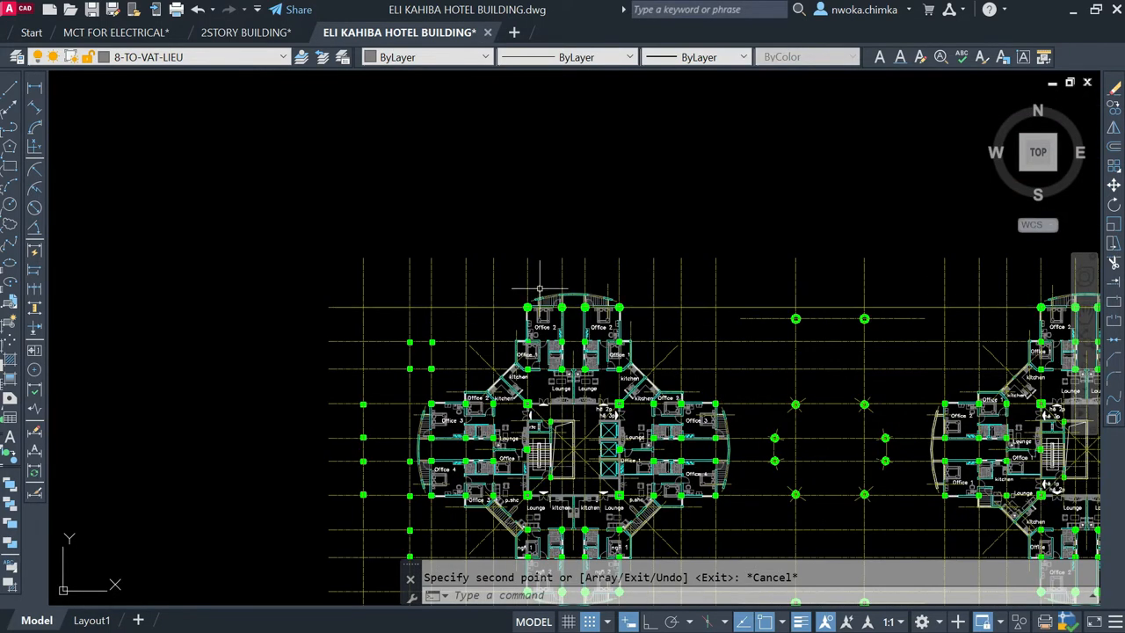
scroll(547, 271, "down", 4)
left_click(444, 242)
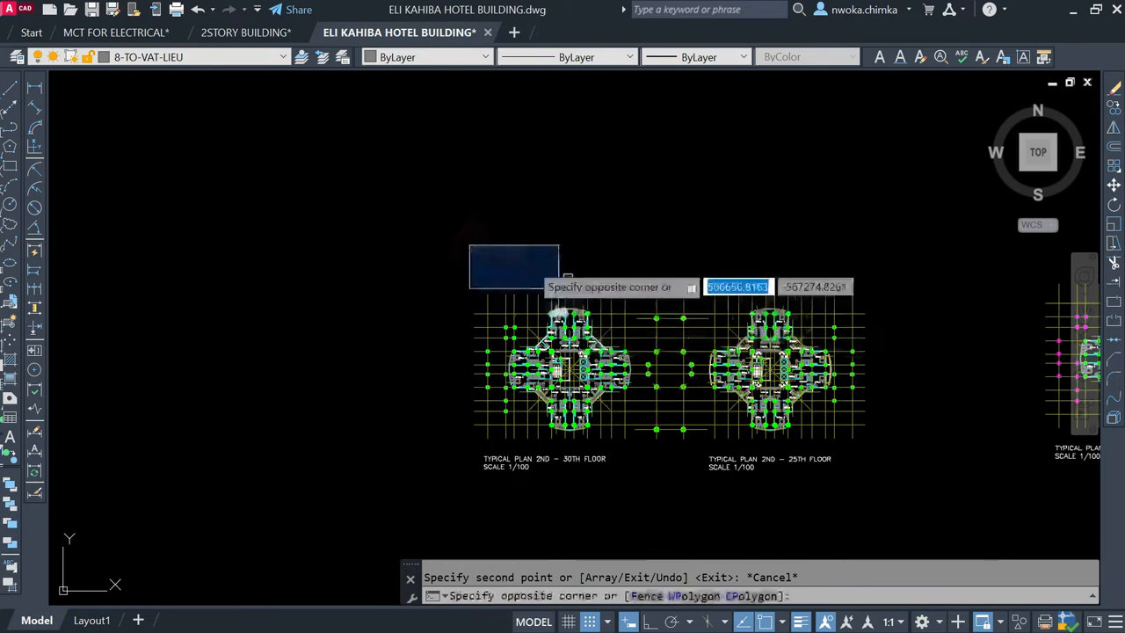
left_click(524, 257)
scroll(519, 254, "up", 2)
left_click(484, 234)
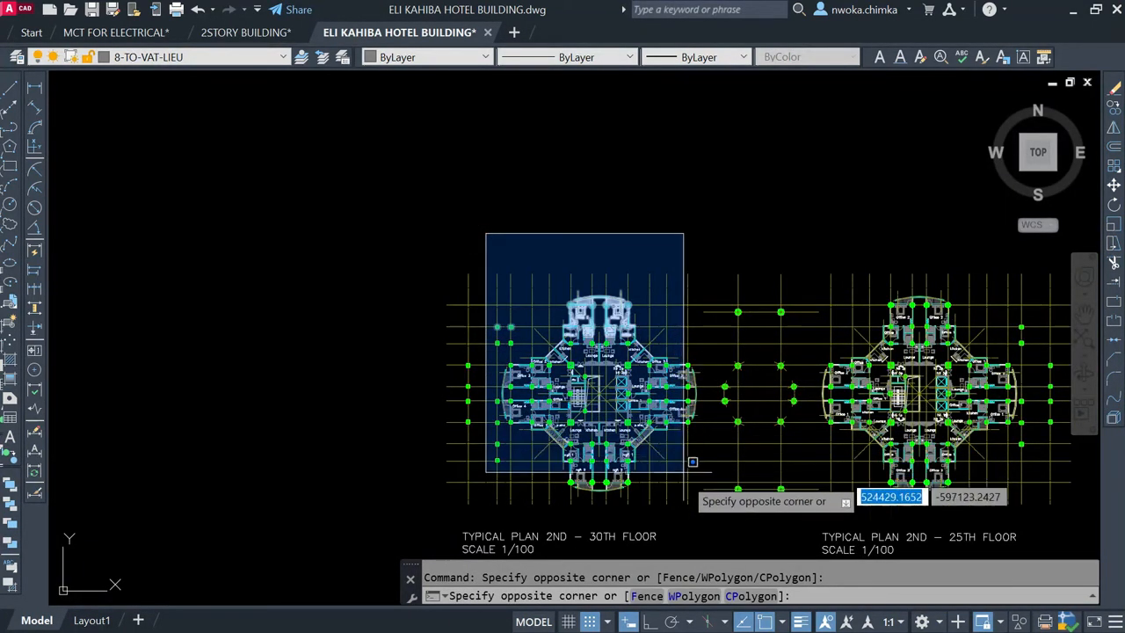
key("Escape")
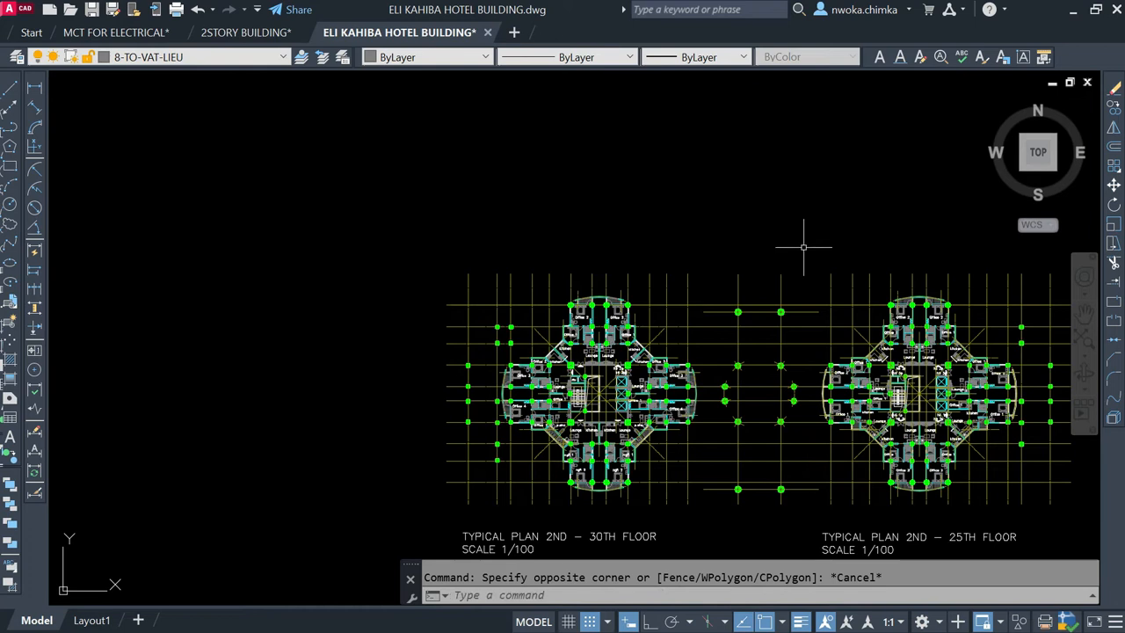
Step: Examine the green columns between the typical 2nd–30th and 2nd–25th floor towers, framing the round middle columns to point them out
left_click(803, 248)
key("Escape")
scroll(712, 348, "up", 2)
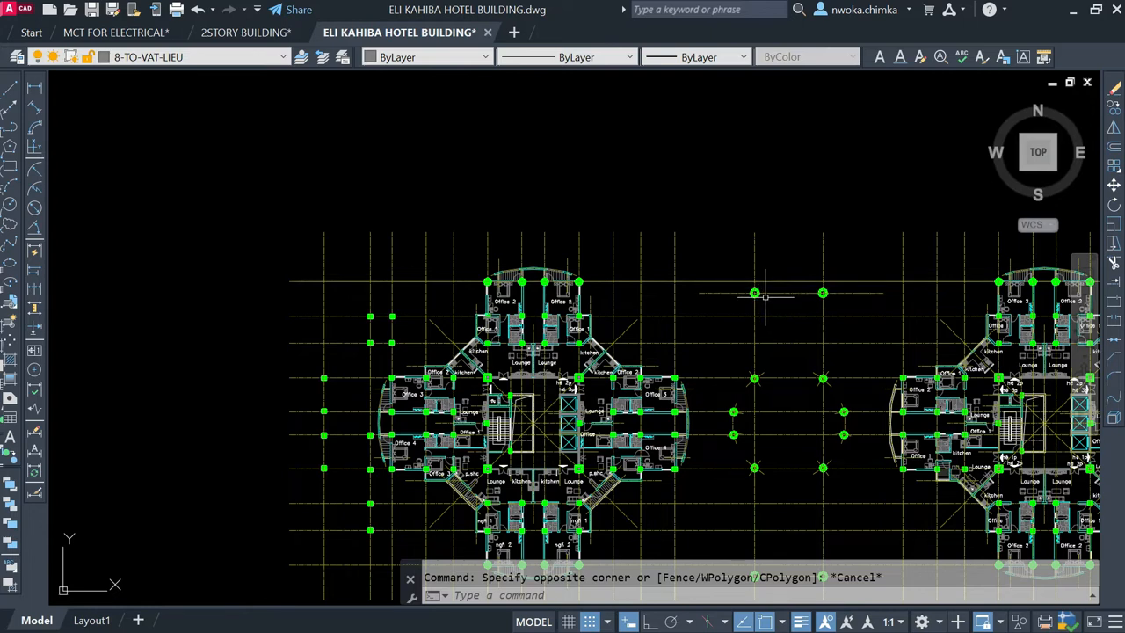
scroll(765, 296, "up", 2)
scroll(789, 378, "down", 2)
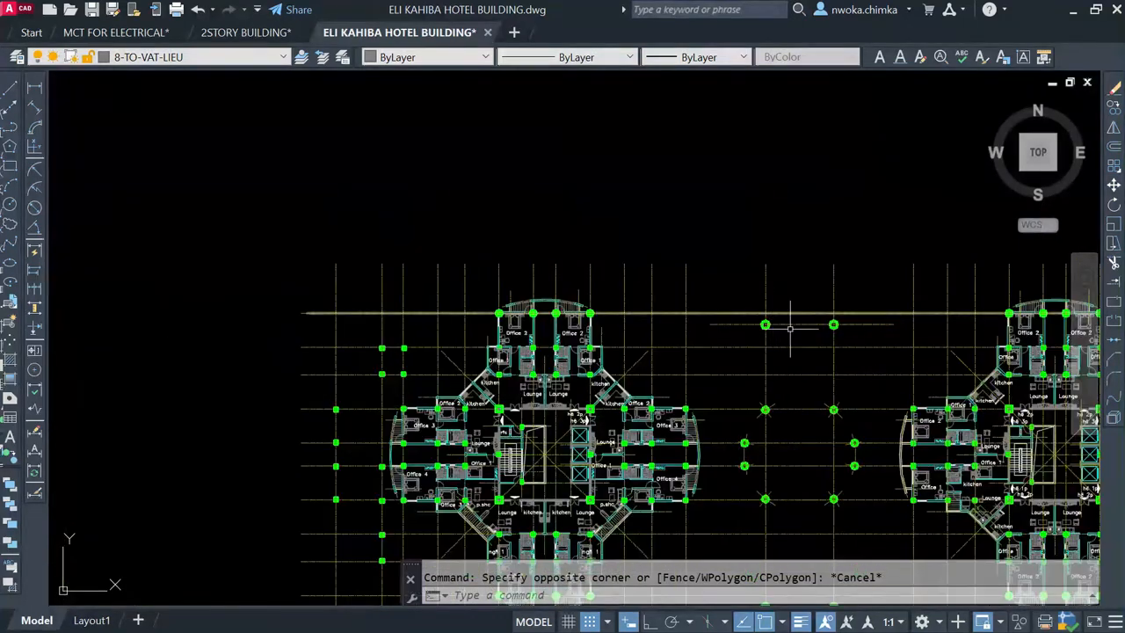
scroll(744, 243, "down", 1)
scroll(663, 168, "up", 1)
left_click(659, 152)
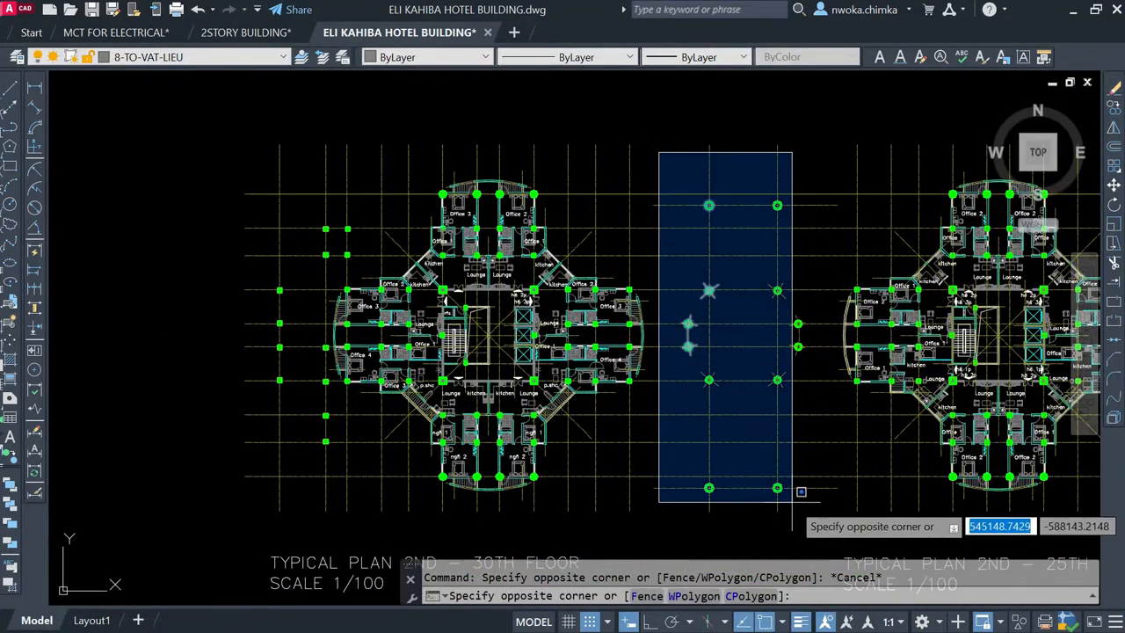
key("Escape")
key("Escape")
Step: Examine how the two towers and the domed entrance rise from the low podium in the elevation above the floor plan sheets
scroll(725, 460, "down", 3)
middle_click_drag(709, 277, 780, 549)
scroll(701, 397, "down", 1)
scroll(688, 262, "up", 3)
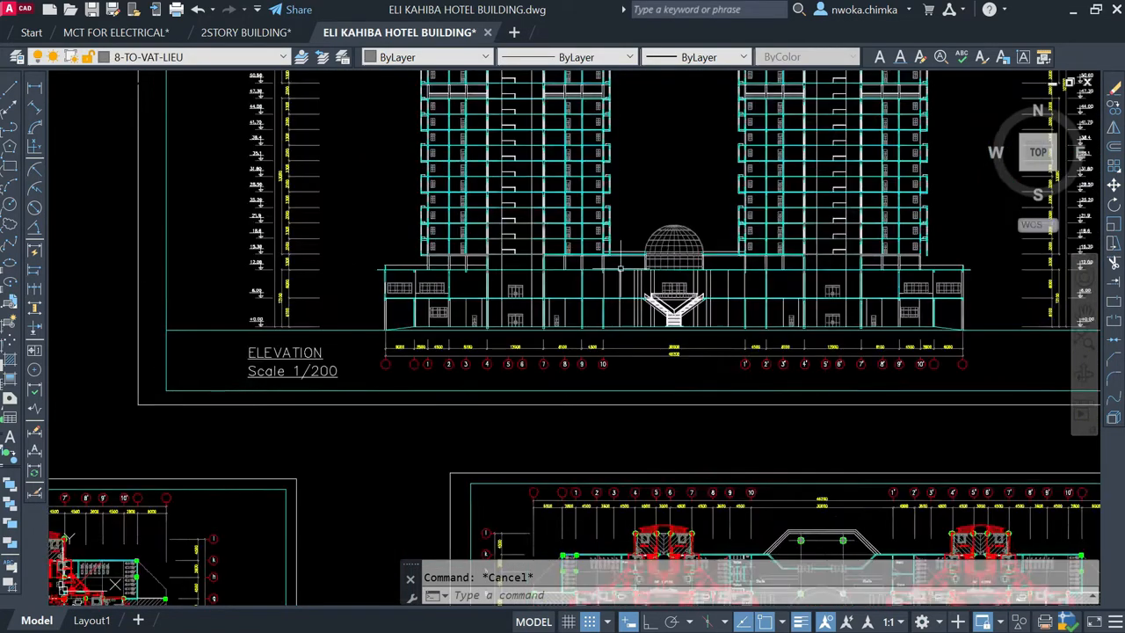
scroll(620, 267, "up", 2)
scroll(615, 255, "down", 3)
scroll(554, 253, "up", 1)
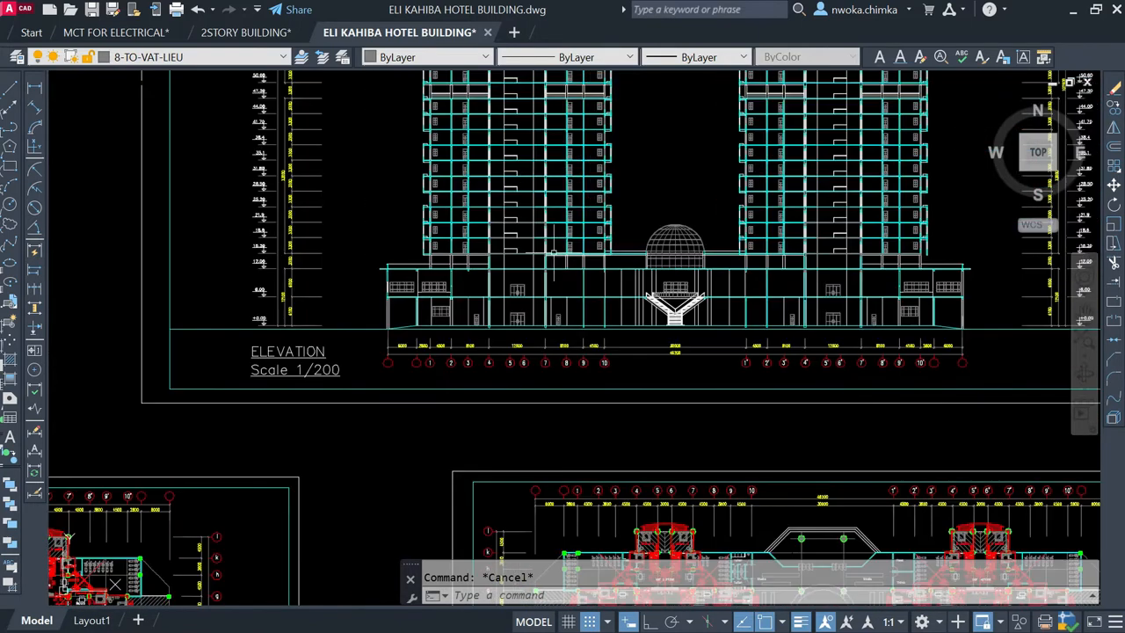
scroll(430, 211, "down", 4)
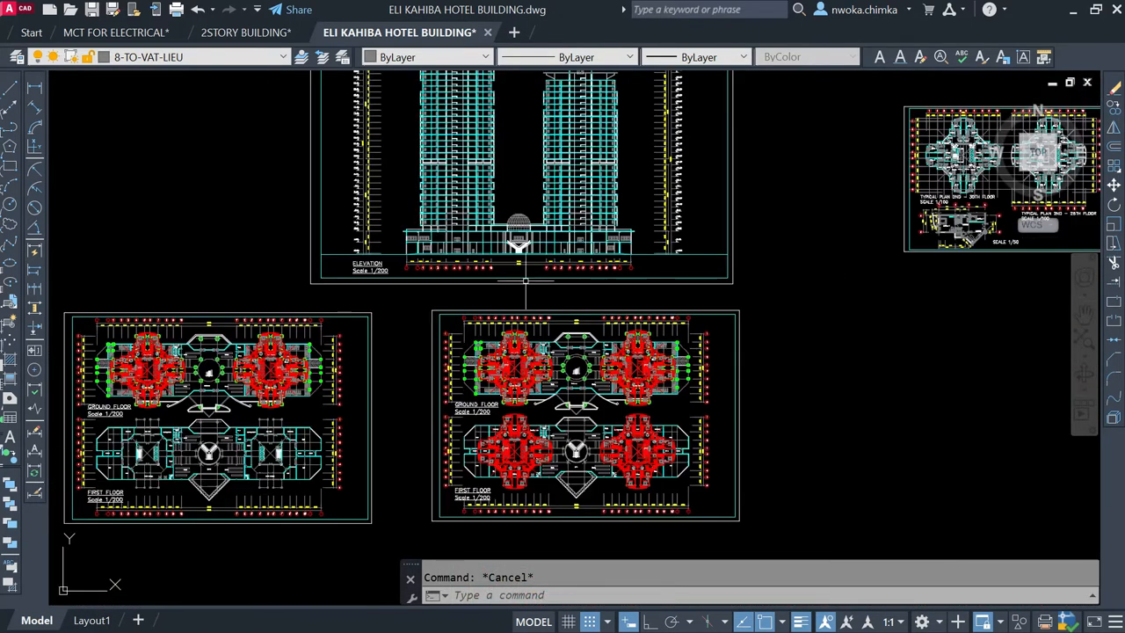
scroll(480, 243, "up", 2)
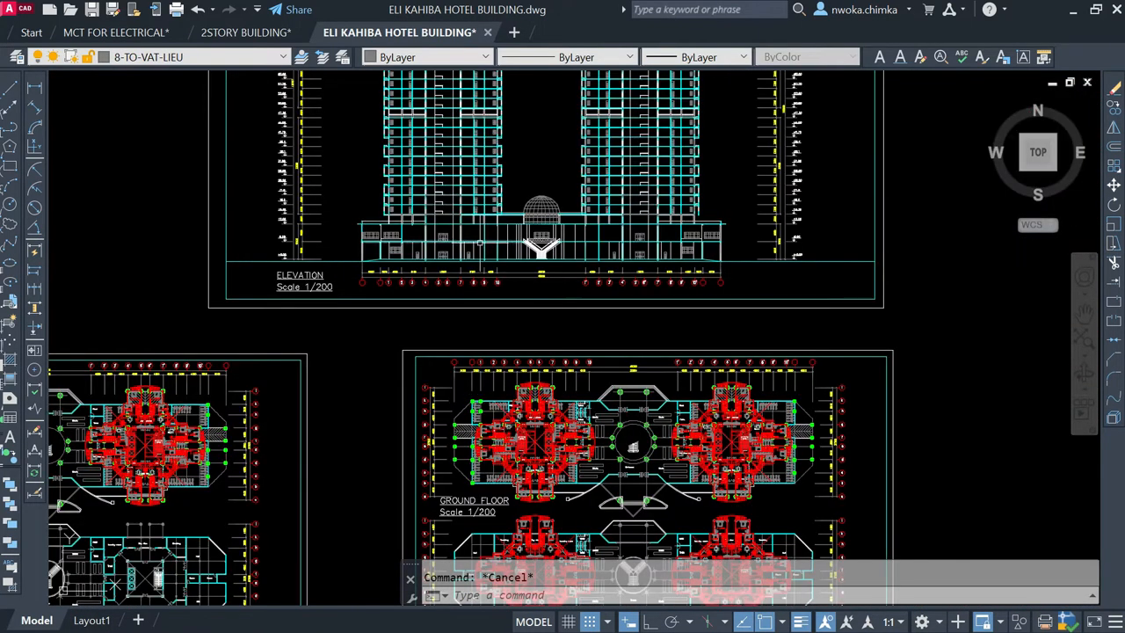
scroll(457, 230, "down", 8)
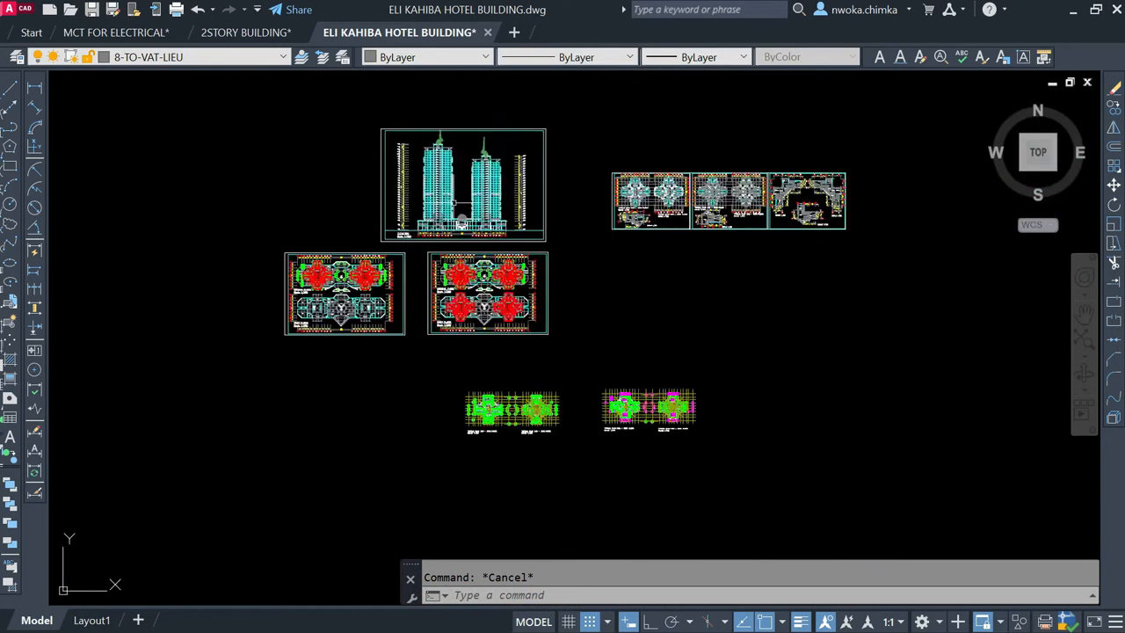
Step: Examine the typical plans with magenta columns, picking out the upper-left round column between the two towers
scroll(615, 314, "up", 8)
scroll(552, 290, "up", 6)
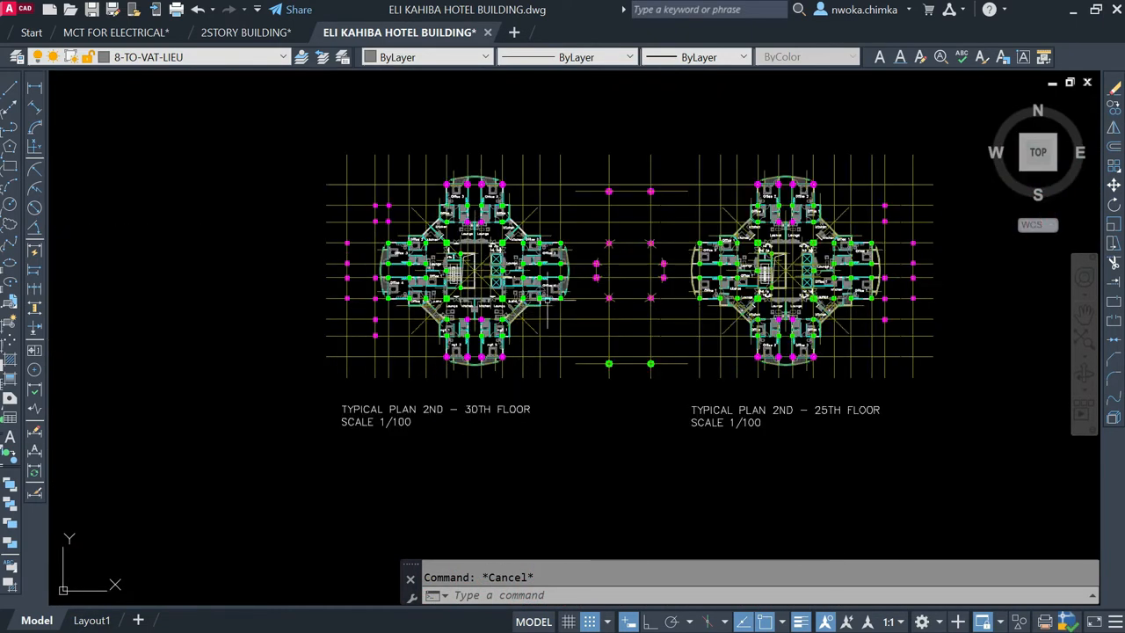
scroll(598, 237, "down", 2)
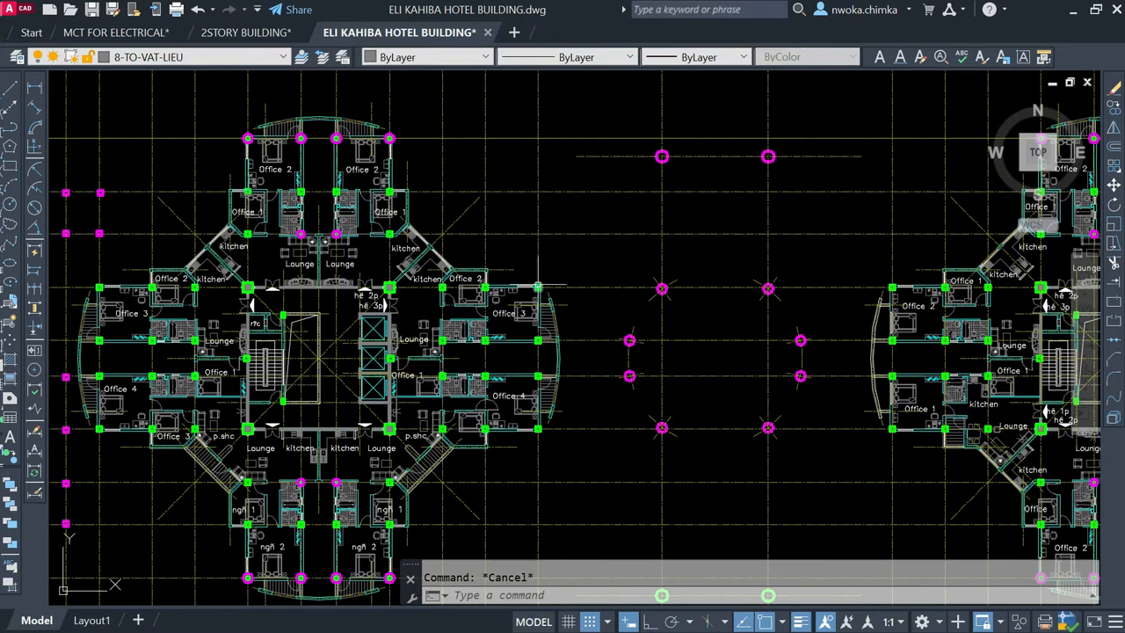
scroll(534, 284, "down", 1)
scroll(624, 221, "up", 4)
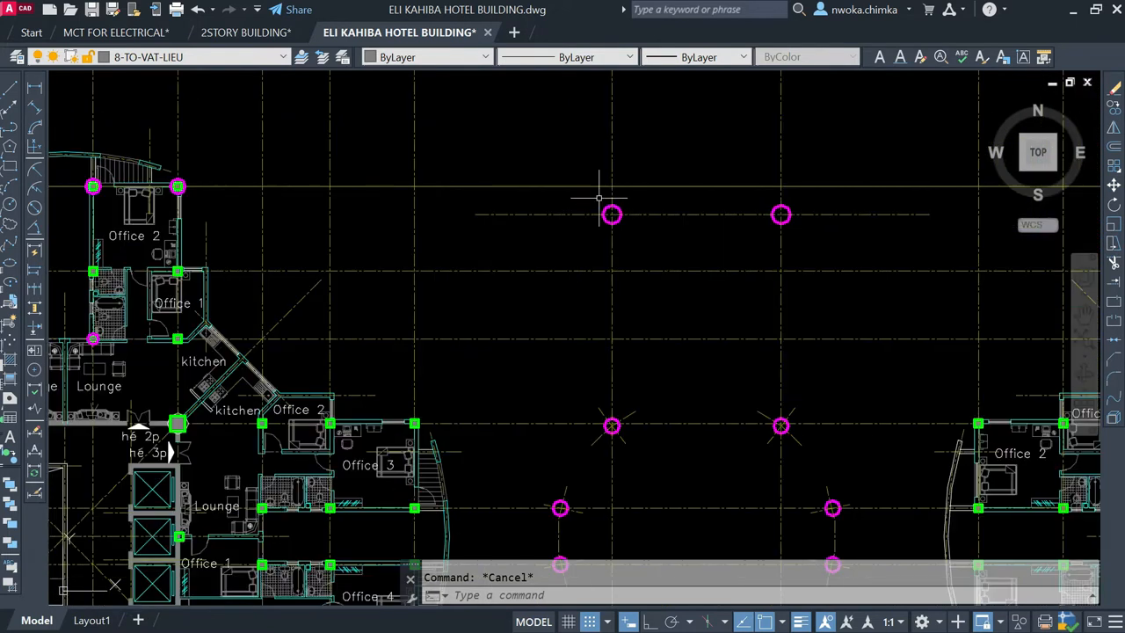
left_click(598, 199)
left_click(631, 254)
key("Escape")
scroll(638, 255, "down", 5)
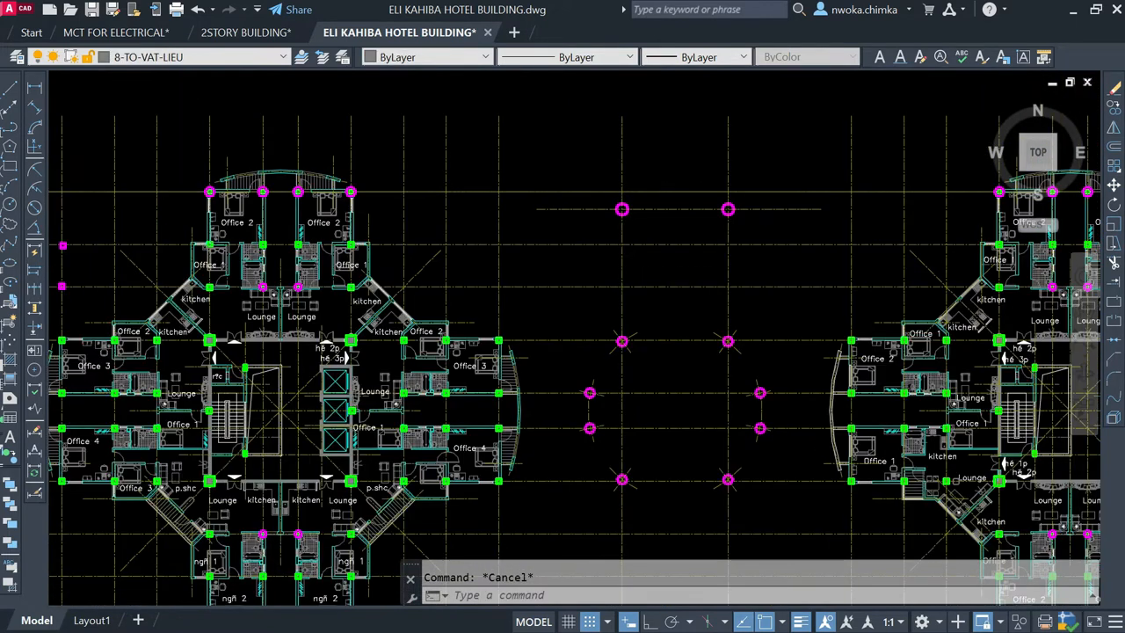
Step: Highlight the connecting roof lines on both sides of the dome between the two towers in the elevation
scroll(645, 259, "down", 2)
mouse_move(629, 266)
middle_mouse_down()
mouse_move(662, 363)
mouse_move(783, 548)
middle_mouse_up()
scroll(782, 548, "down", 2)
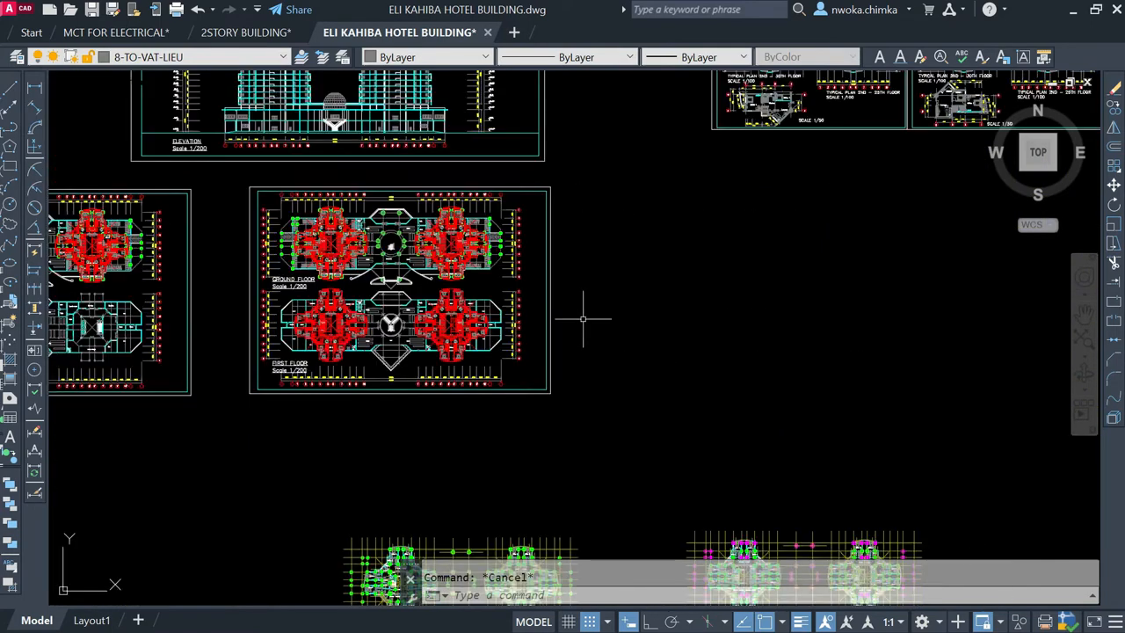
middle_click_drag(463, 200, 781, 439)
scroll(677, 364, "up", 6)
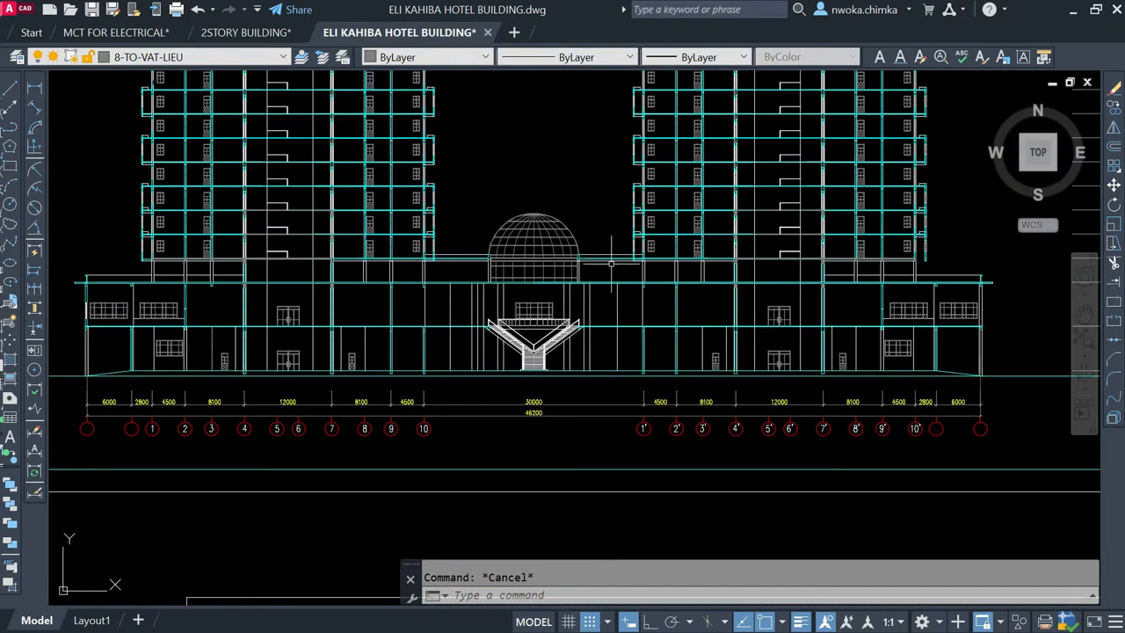
left_click(623, 245)
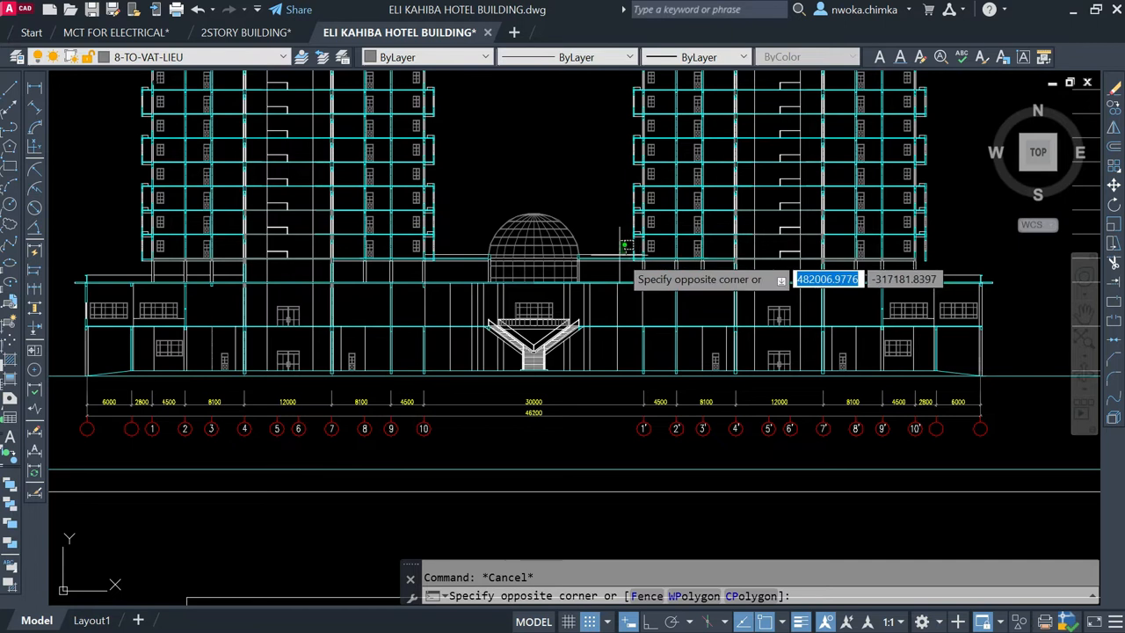
left_click(611, 262)
left_click(458, 237)
left_click(450, 261)
scroll(509, 249, "down", 3)
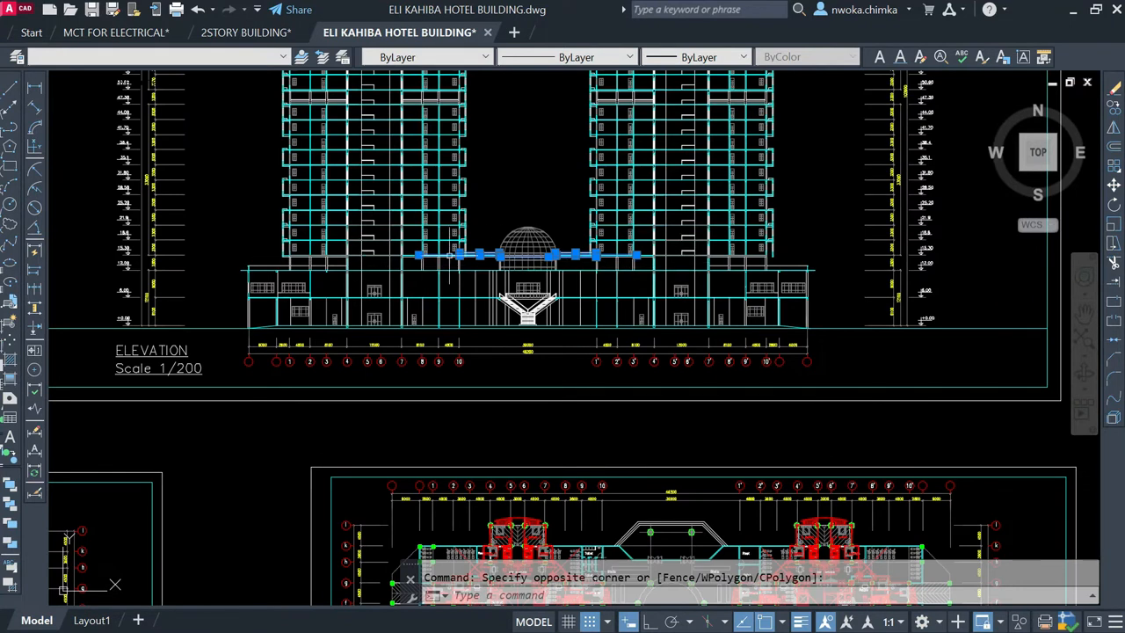
scroll(277, 259, "up", 2)
key("Escape")
Step: Highlight the roof lines at the podium's left end beside the taller tower in the elevation
left_click(265, 260)
left_click(245, 285)
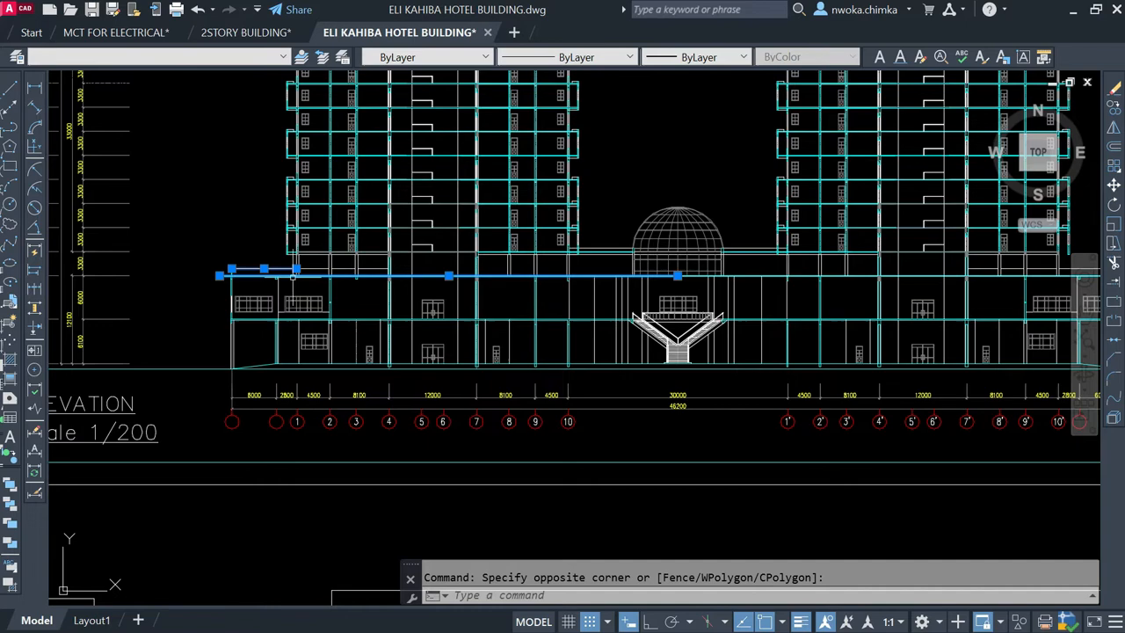
key("Escape")
Step: Review the magenta columns between and around the two towers in the typical floor plans
scroll(293, 276, "down", 5)
scroll(596, 418, "up", 4)
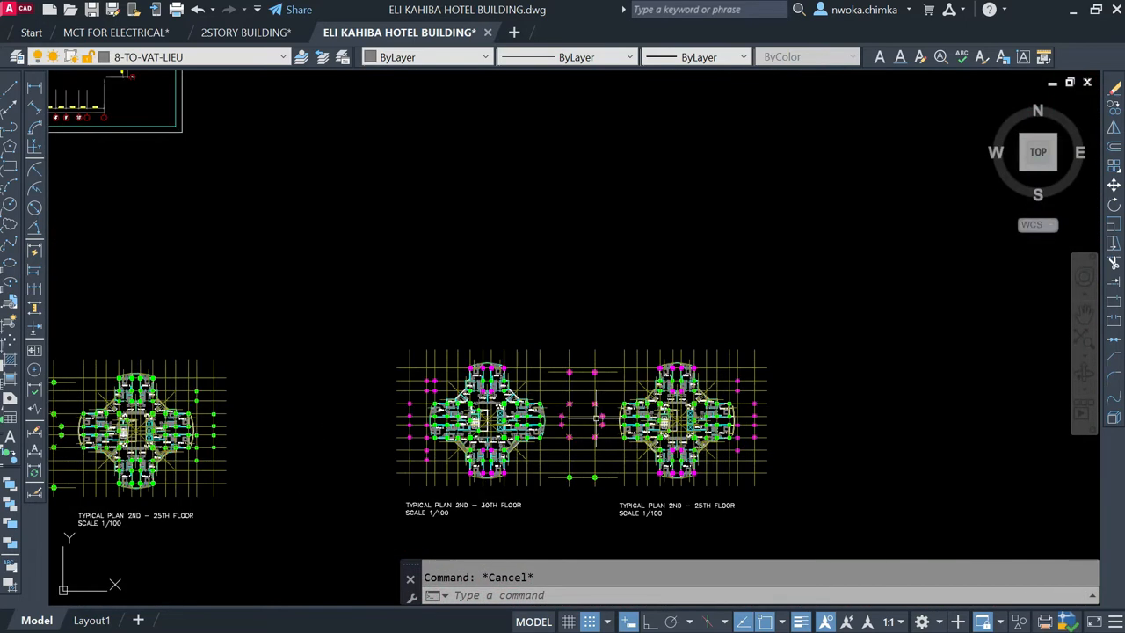
scroll(596, 418, "up", 2)
scroll(585, 405, "up", 2)
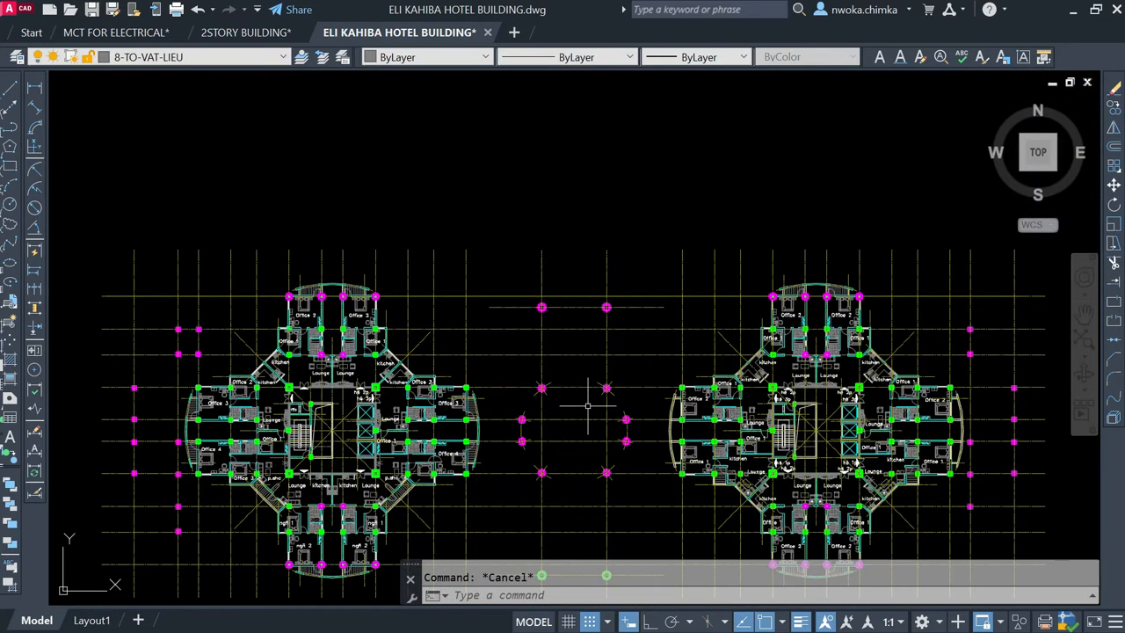
scroll(594, 400, "down", 2)
scroll(547, 316, "down", 3)
Step: Highlight the whole two-storey podium below the towers in the elevation with a window selection
middle_click_drag(510, 254, 985, 525)
middle_click_drag(570, 183, 607, 305)
scroll(607, 305, "up", 3)
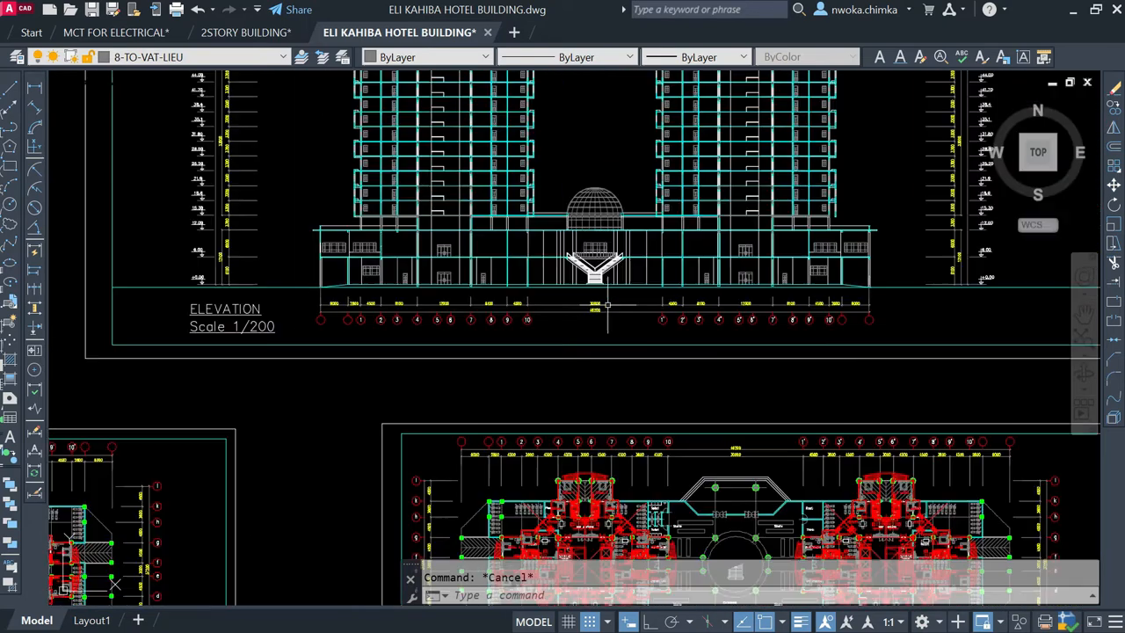
left_click(293, 213)
left_click(906, 313)
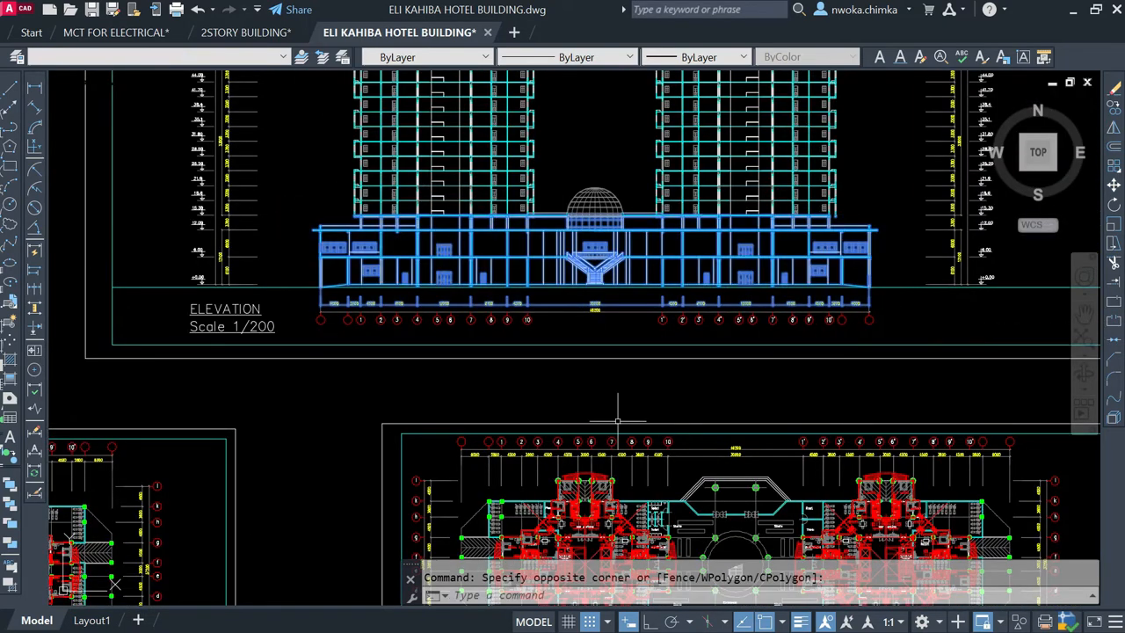
Step: Inspect the magenta and green columns of the typical 2nd–30th floor tower close up and clear the selection
scroll(618, 420, "down", 6)
scroll(655, 543, "up", 6)
scroll(677, 455, "up", 8)
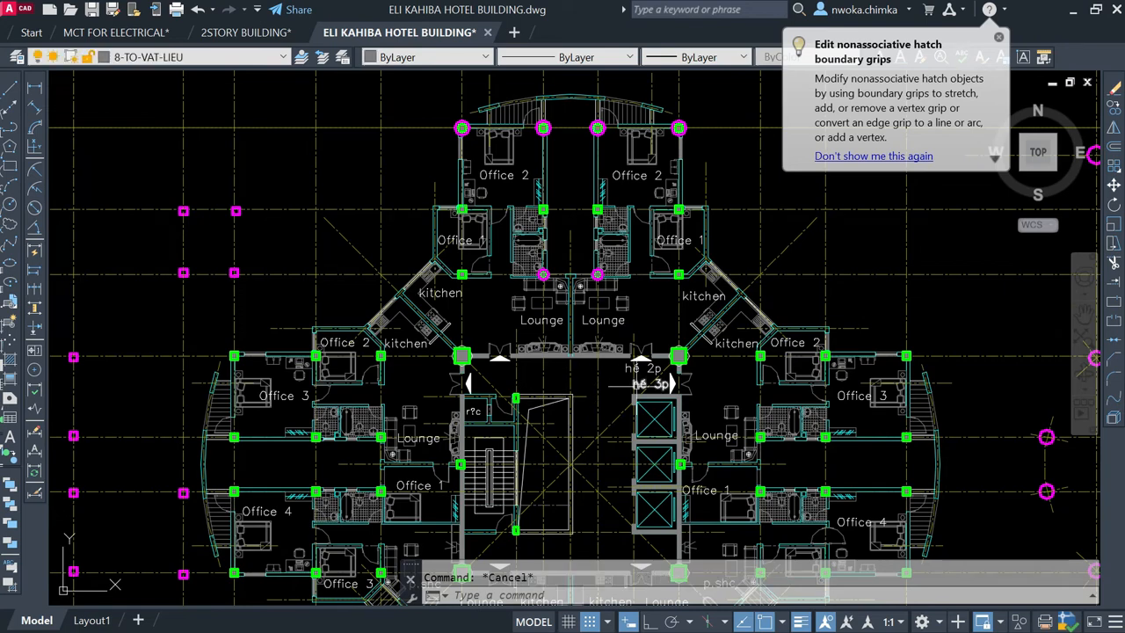
key("Escape")
scroll(612, 390, "down", 8)
Step: Review the full elevation of both towers above the ground and first floor sheets
middle_click_drag(600, 360, 686, 598)
scroll(685, 598, "down", 2)
scroll(453, 262, "up", 2)
middle_click_drag(465, 411, 475, 453)
scroll(430, 277, "up", 6)
scroll(428, 262, "down", 10)
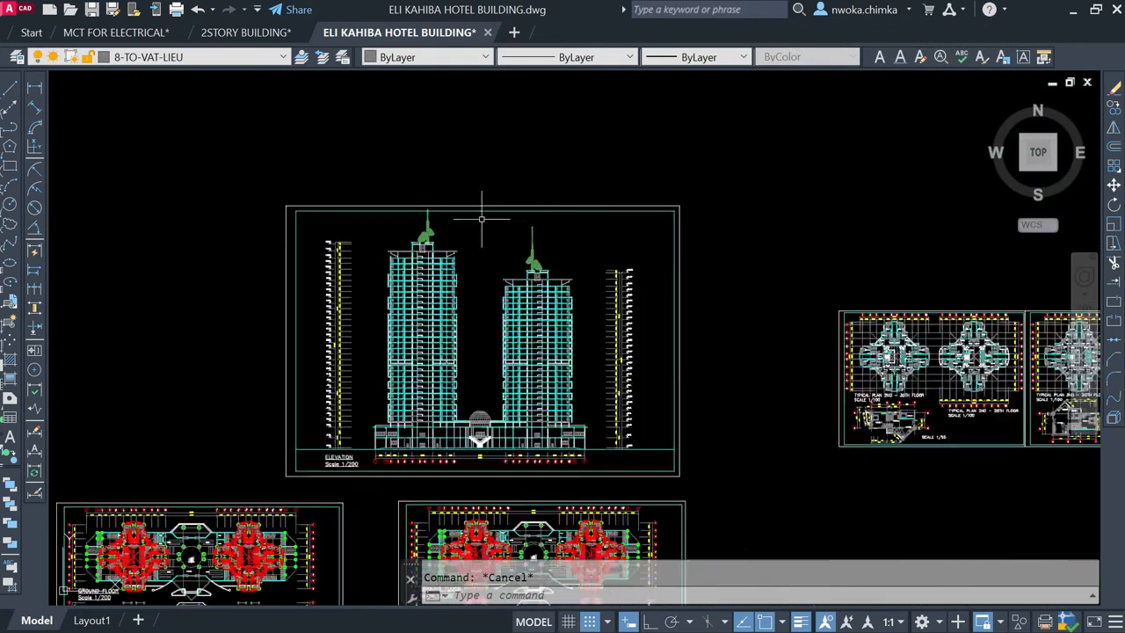
Step: Inspect the columns north and south of the left core in the ground floor plan with the red tower overlay
scroll(536, 343, "up", 9)
scroll(581, 340, "up", 7)
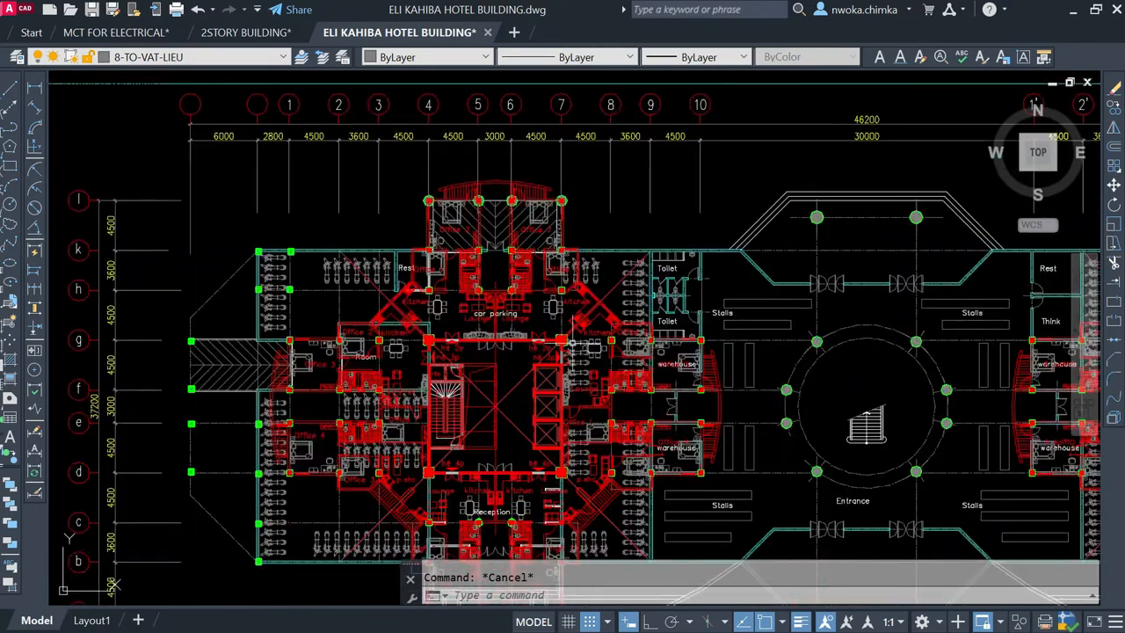
scroll(493, 263, "down", 5)
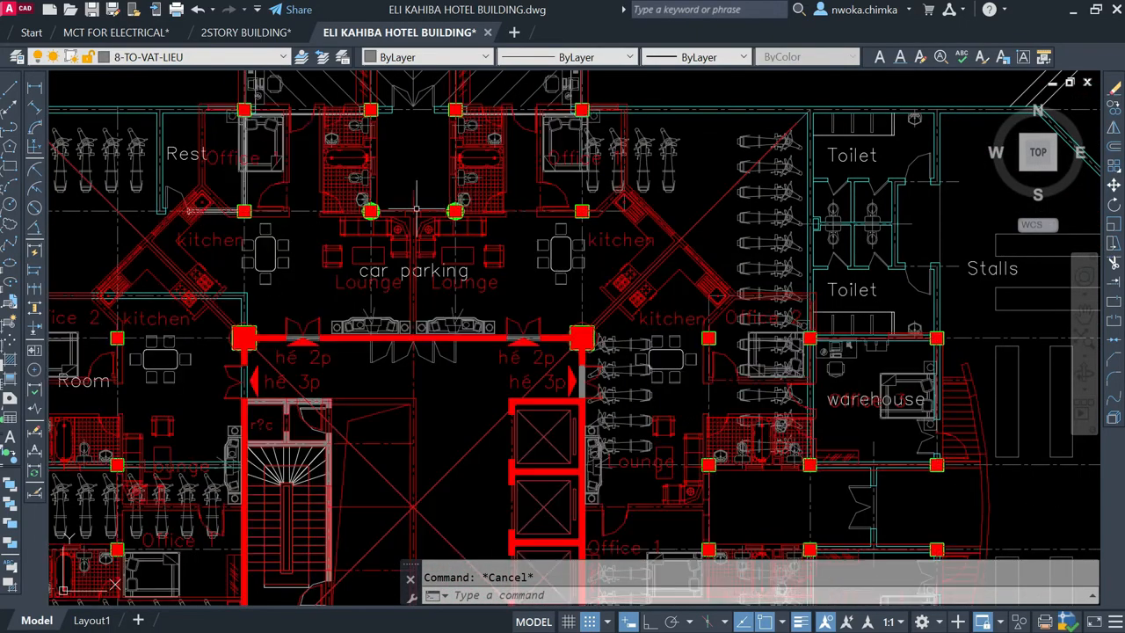
scroll(537, 310, "up", 1)
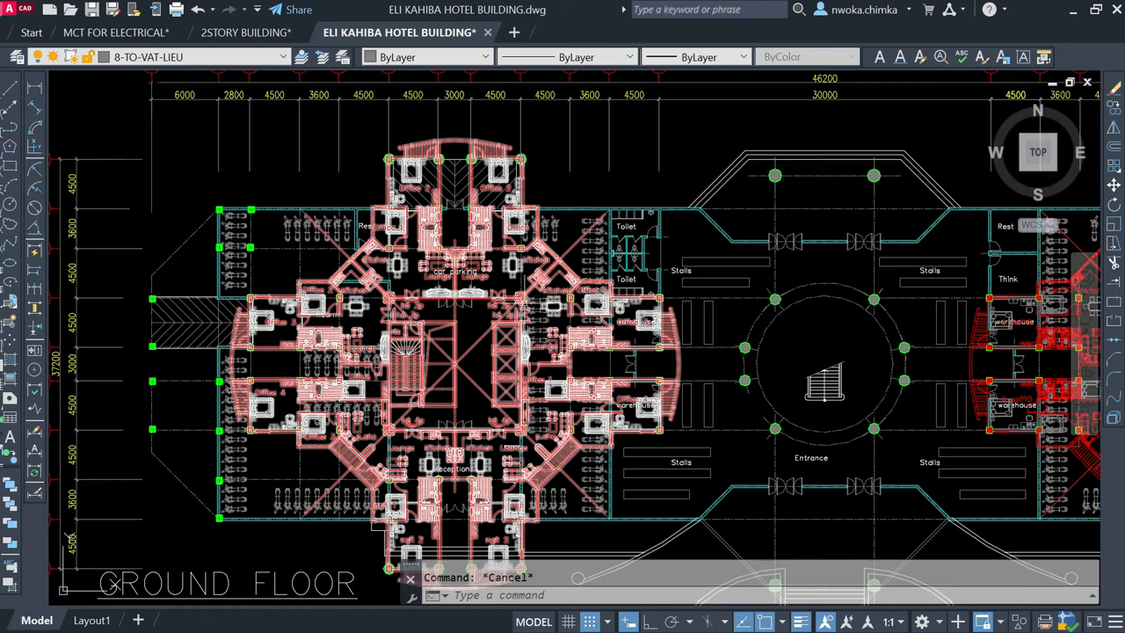
scroll(463, 477, "up", 5)
scroll(425, 457, "down", 6)
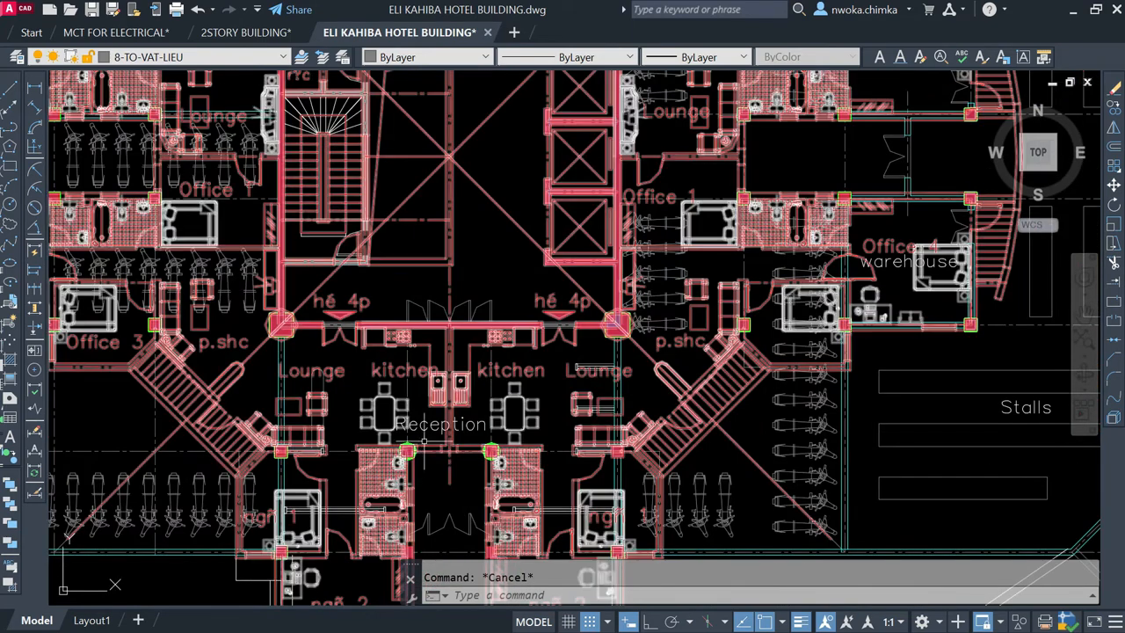
scroll(509, 403, "down", 5)
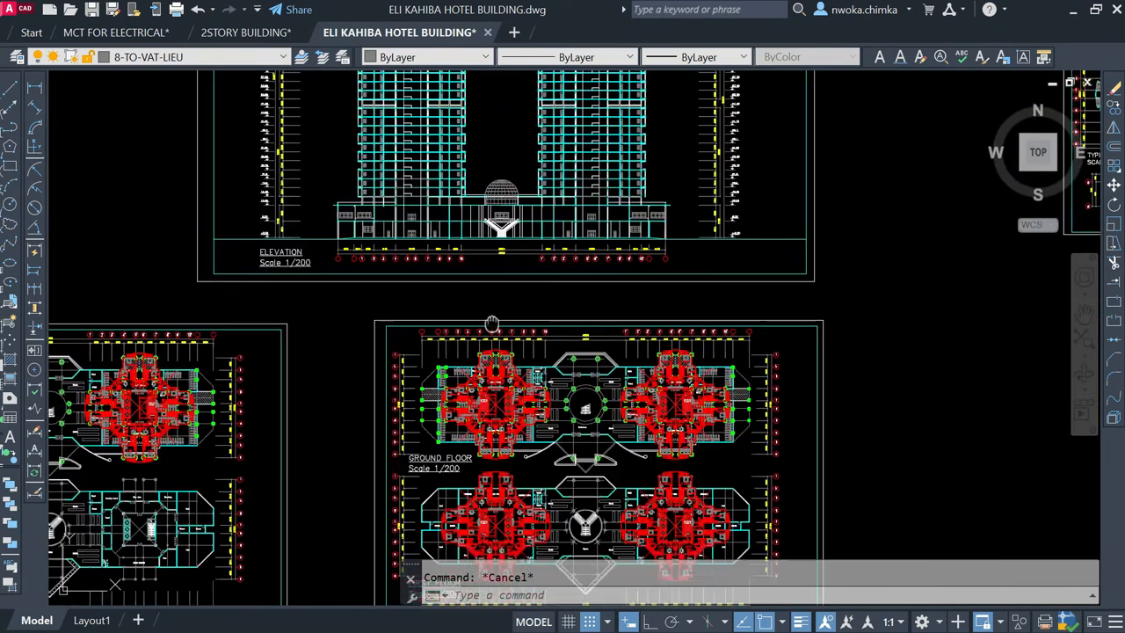
Step: Compare the upper floors and roofs of the taller and shorter towers in the elevation
scroll(485, 289, "up", 4)
scroll(465, 174, "up", 4)
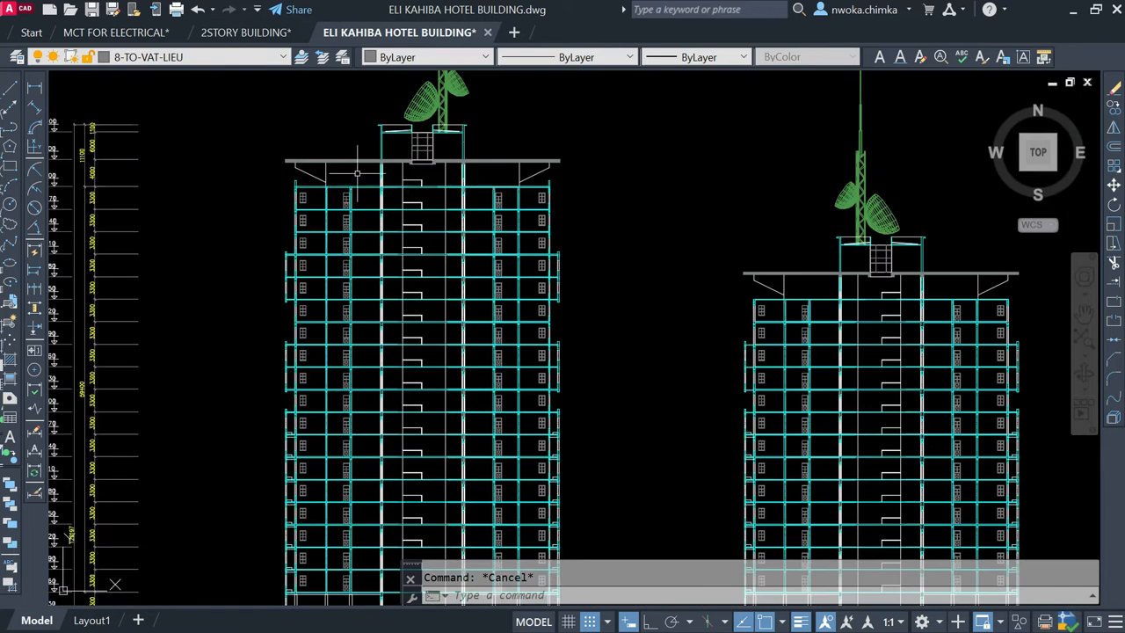
scroll(360, 169, "down", 2)
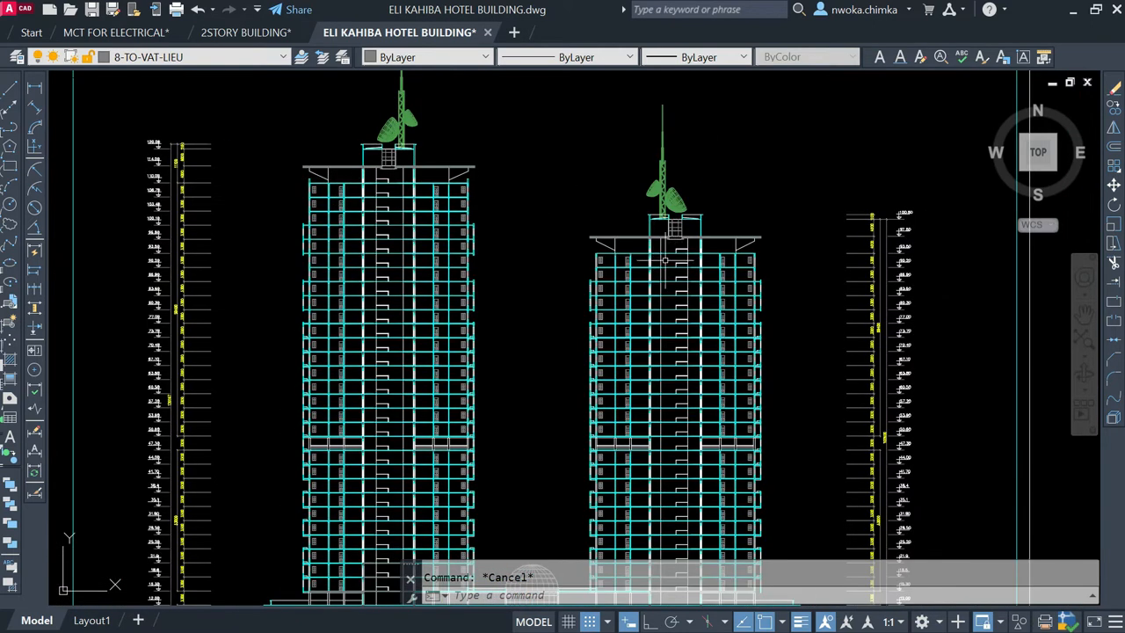
scroll(682, 263, "up", 2)
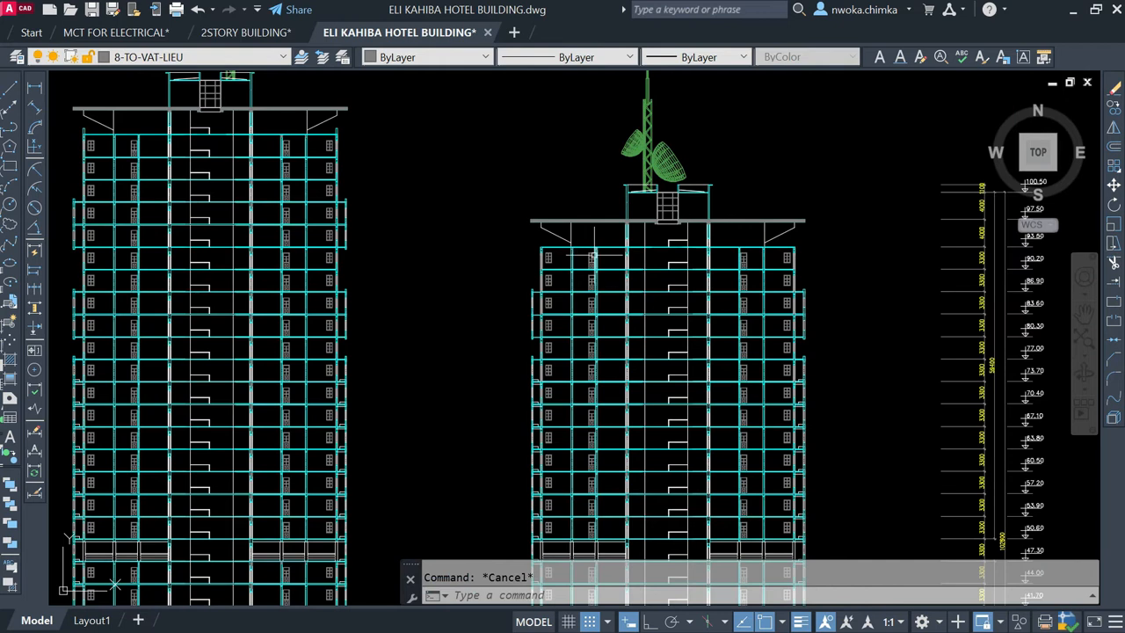
scroll(598, 255, "down", 5)
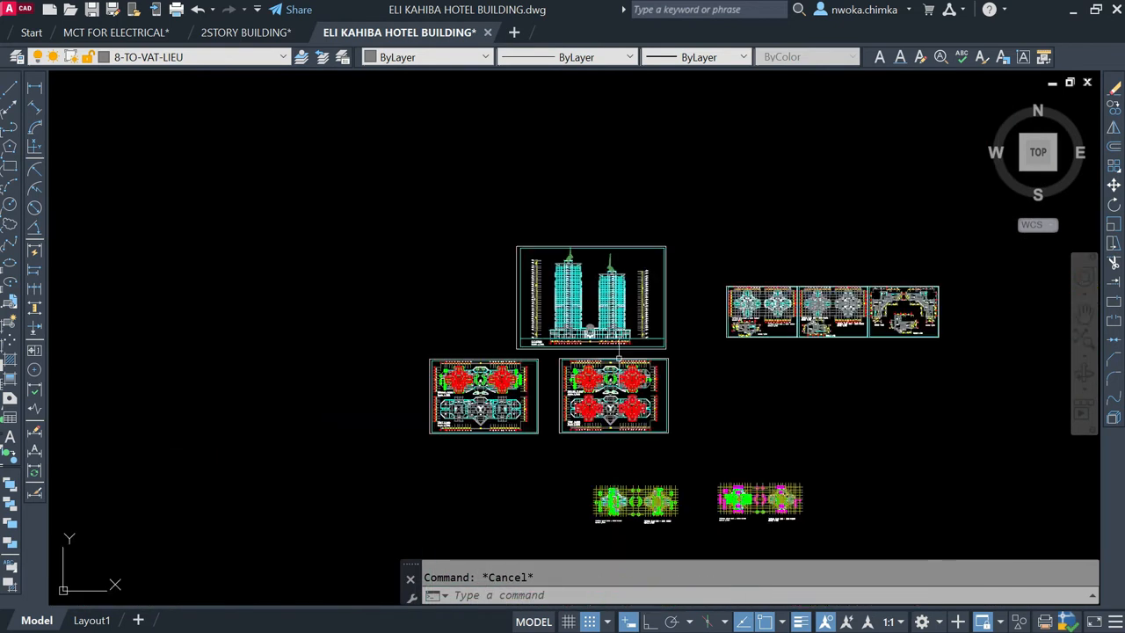
Step: Inspect the green columns of the typical 2nd–30th and 2nd–25th floor plans, closing in on the 2nd–30th floor tower
scroll(615, 404, "up", 8)
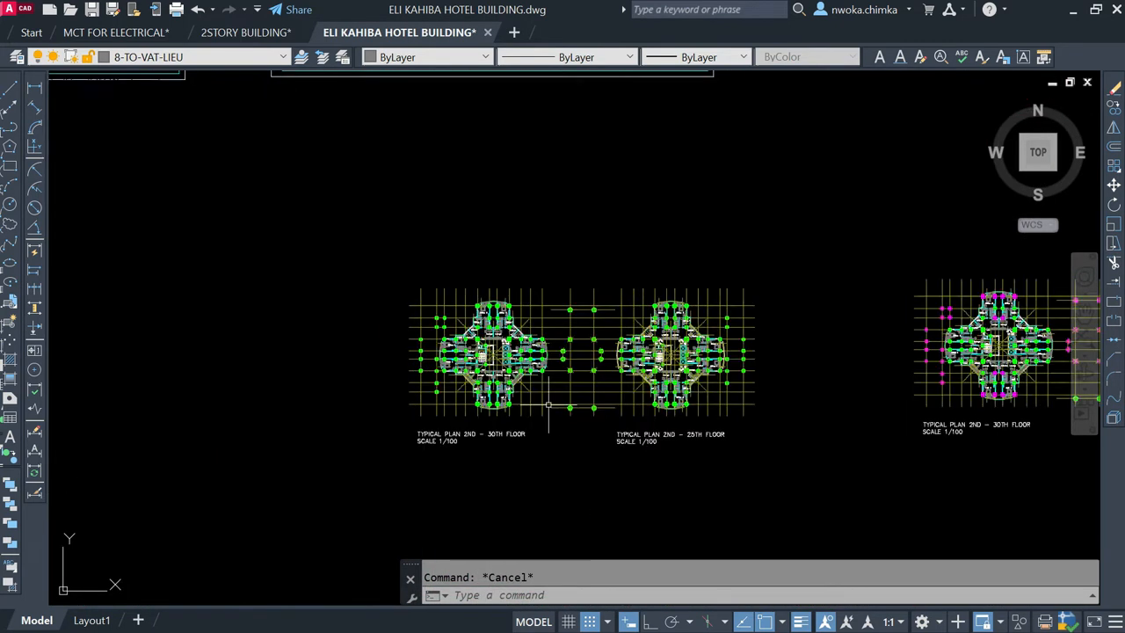
scroll(506, 273, "down", 2)
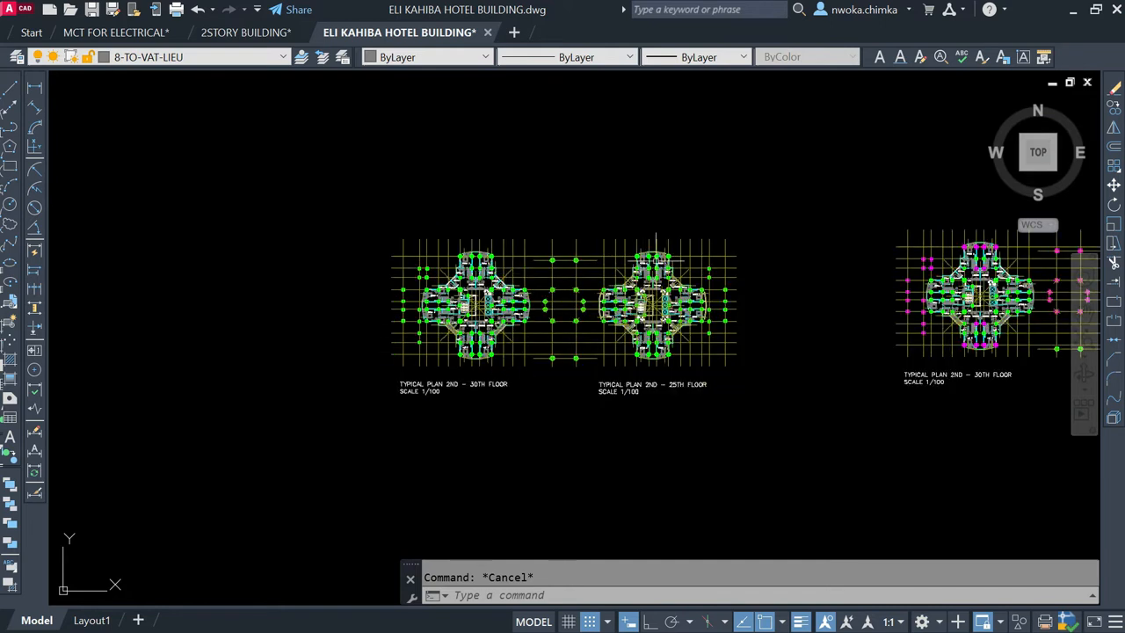
scroll(536, 319, "up", 4)
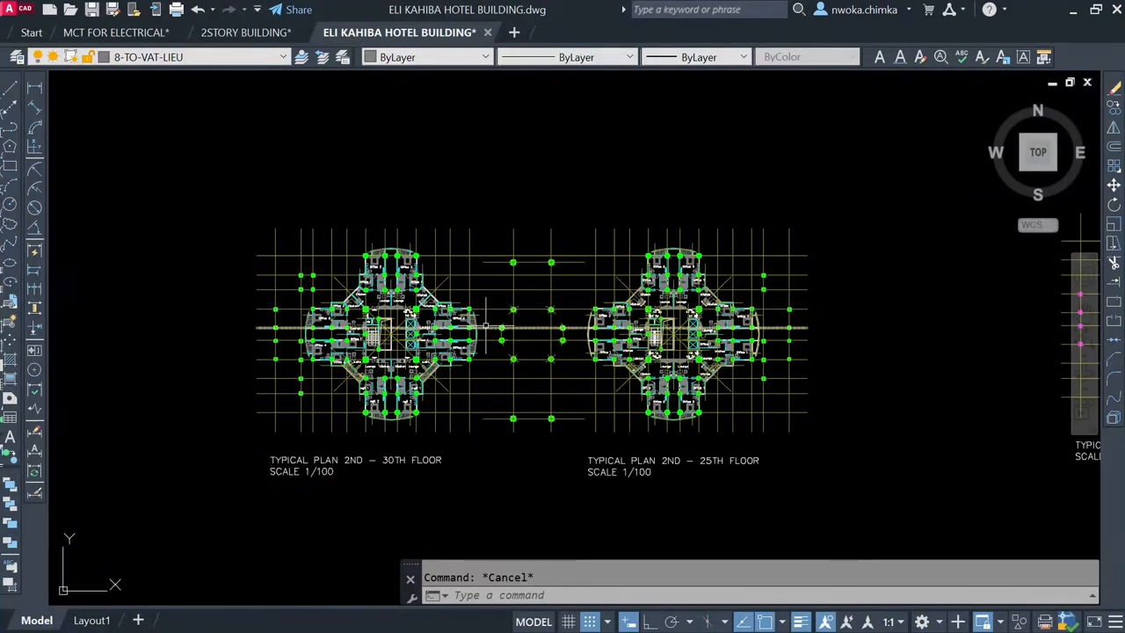
scroll(545, 334, "down", 4)
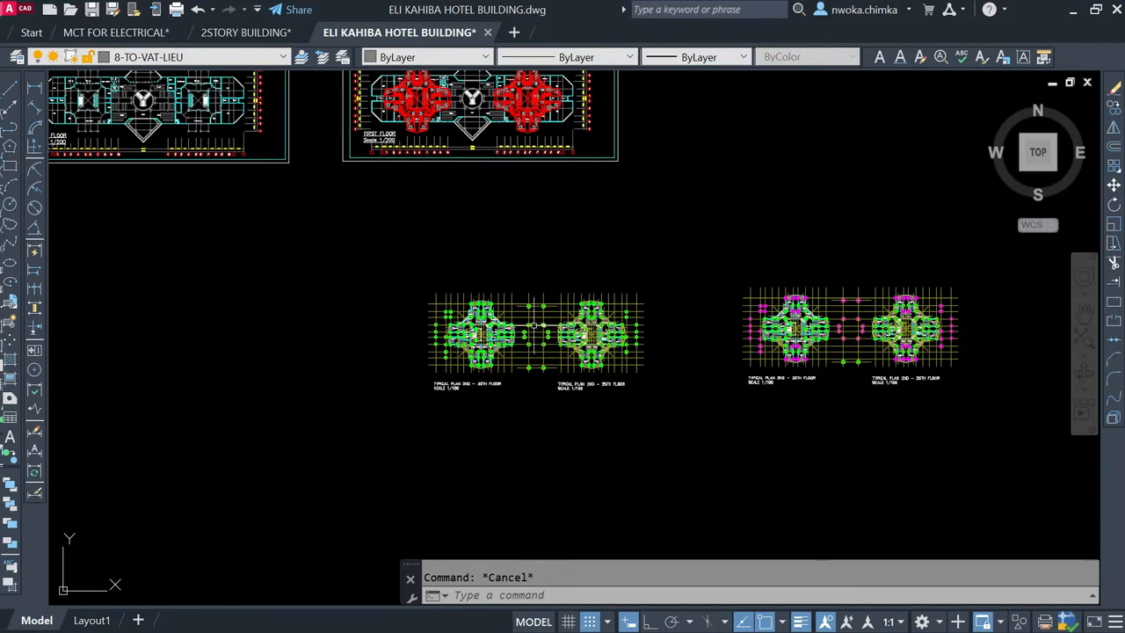
scroll(533, 325, "up", 2)
scroll(491, 349, "up", 2)
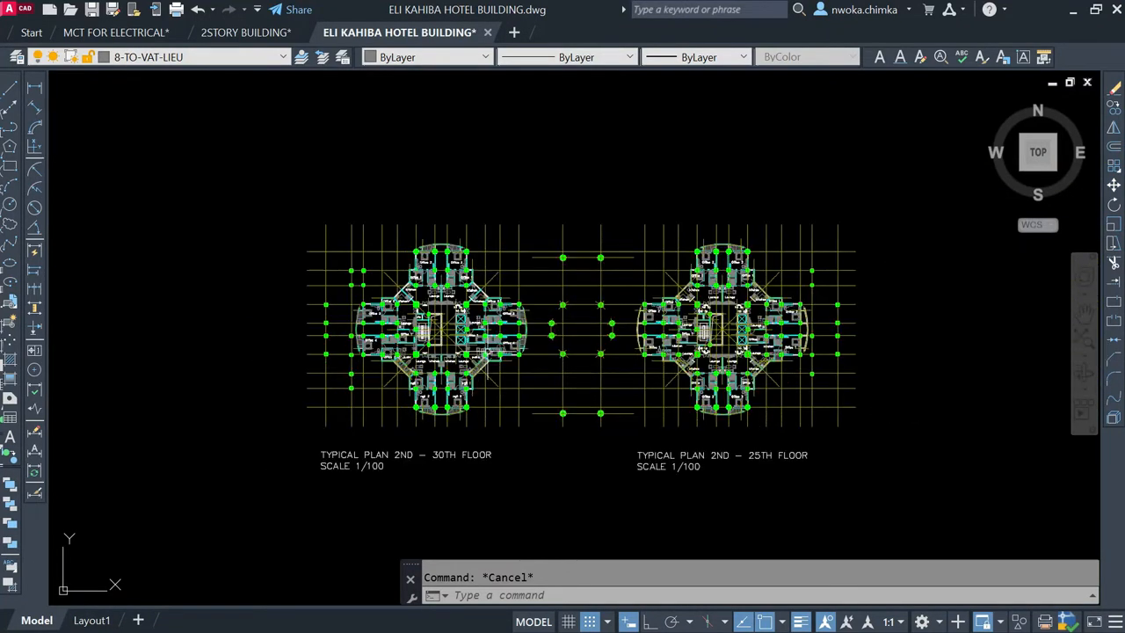
scroll(427, 303, "up", 2)
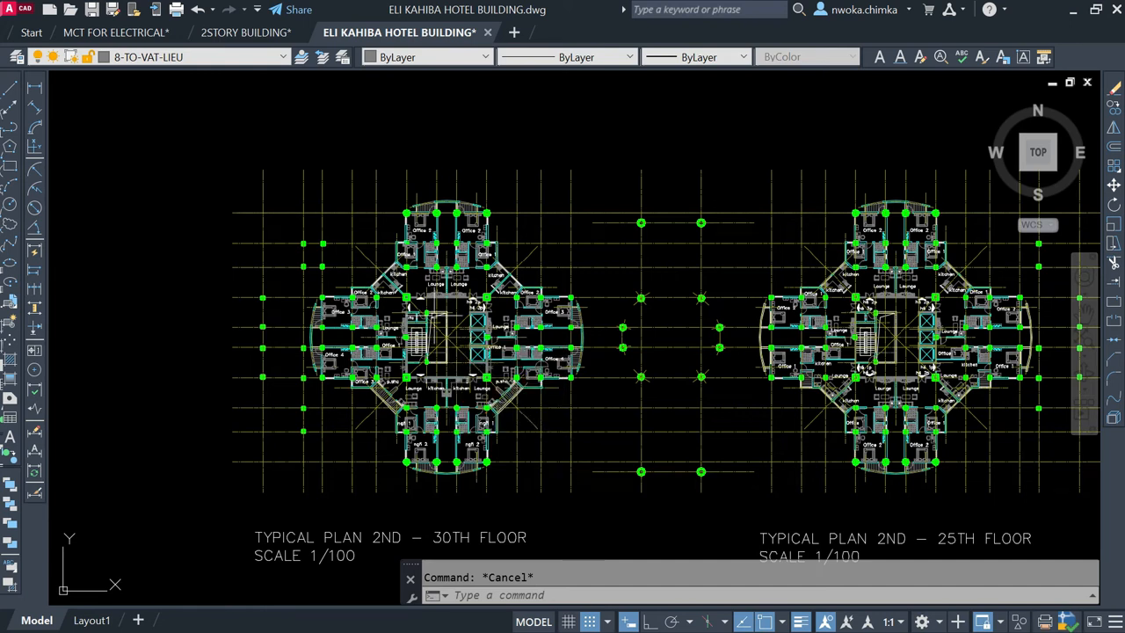
scroll(422, 299, "up", 2)
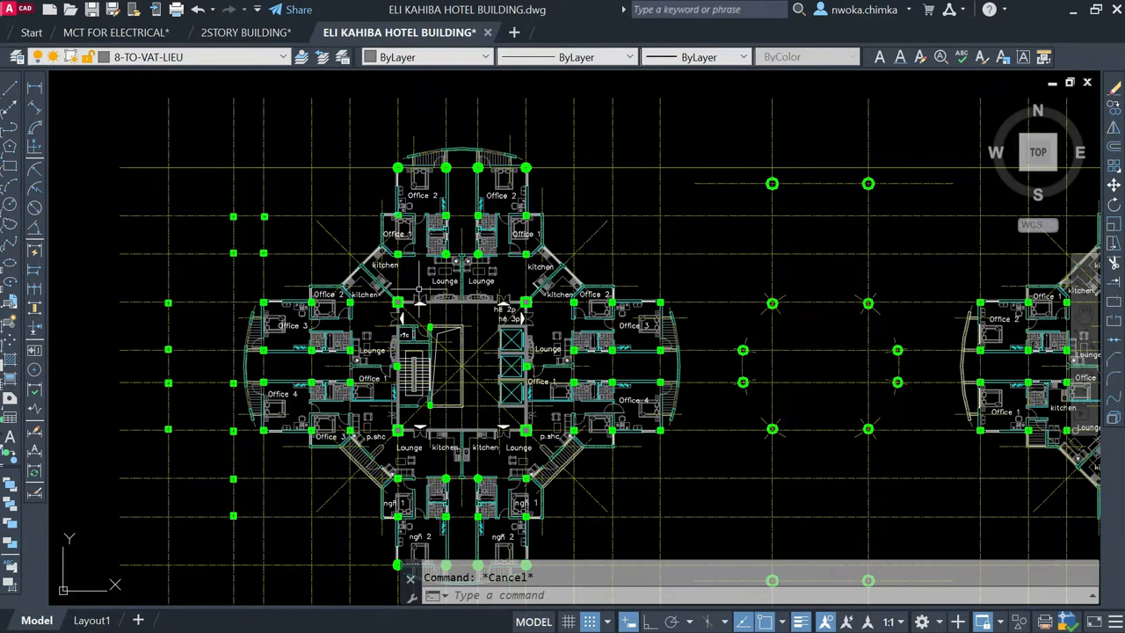
Step: Compare the typical floor plans with magenta-marked columns against the neighbouring all-green set
scroll(420, 301, "down", 3)
scroll(603, 281, "down", 3)
scroll(648, 282, "up", 2)
mouse_move(838, 281)
middle_mouse_down()
mouse_move(789, 300)
mouse_move(619, 305)
middle_mouse_up()
scroll(659, 290, "up", 1)
scroll(648, 294, "down", 1)
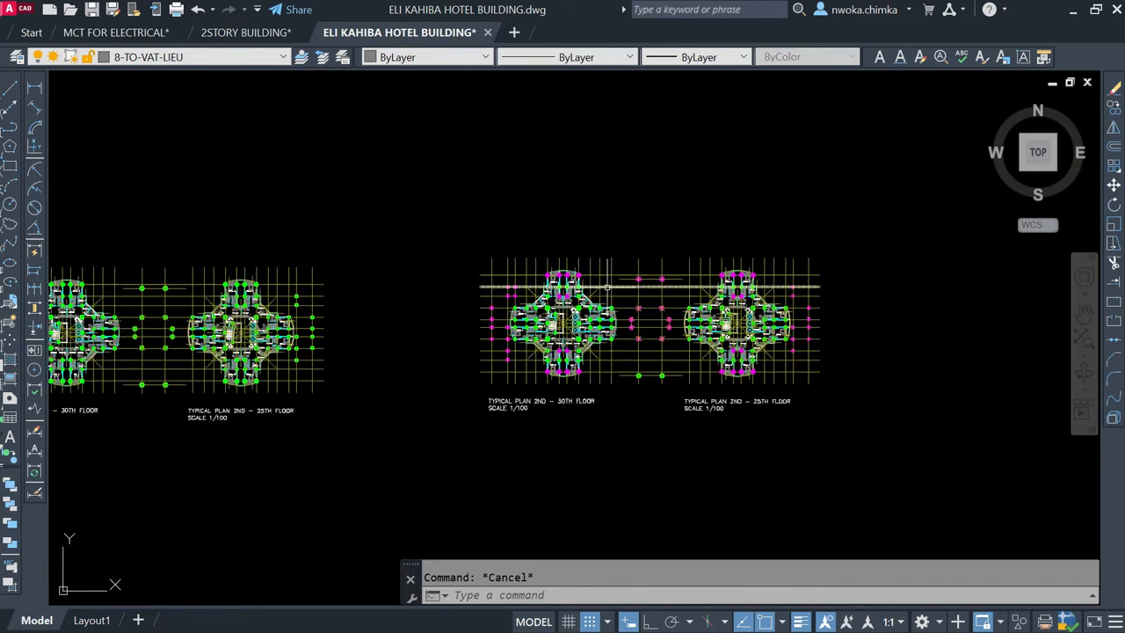
mouse_move(620, 286)
middle_mouse_down()
mouse_move(658, 290)
mouse_move(749, 373)
middle_mouse_up()
scroll(747, 356, "down", 2)
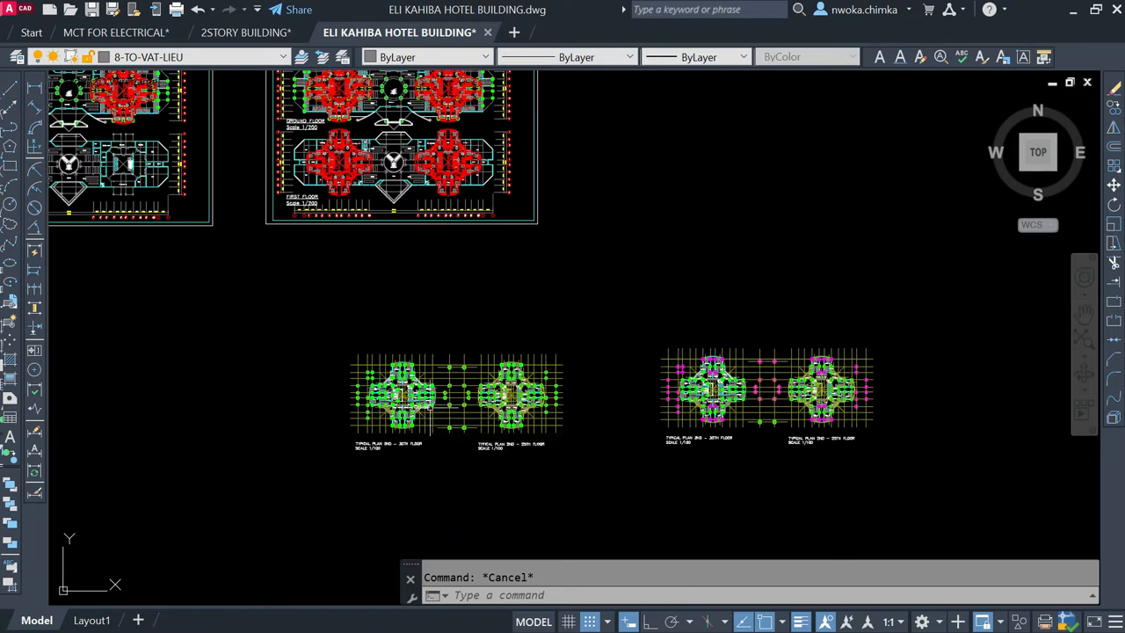
Step: Relate the all-green typical column plans to the tower elevation and examine the columns of both typical plans
mouse_move(443, 364)
middle_mouse_down()
mouse_move(533, 410)
mouse_move(530, 311)
middle_mouse_up()
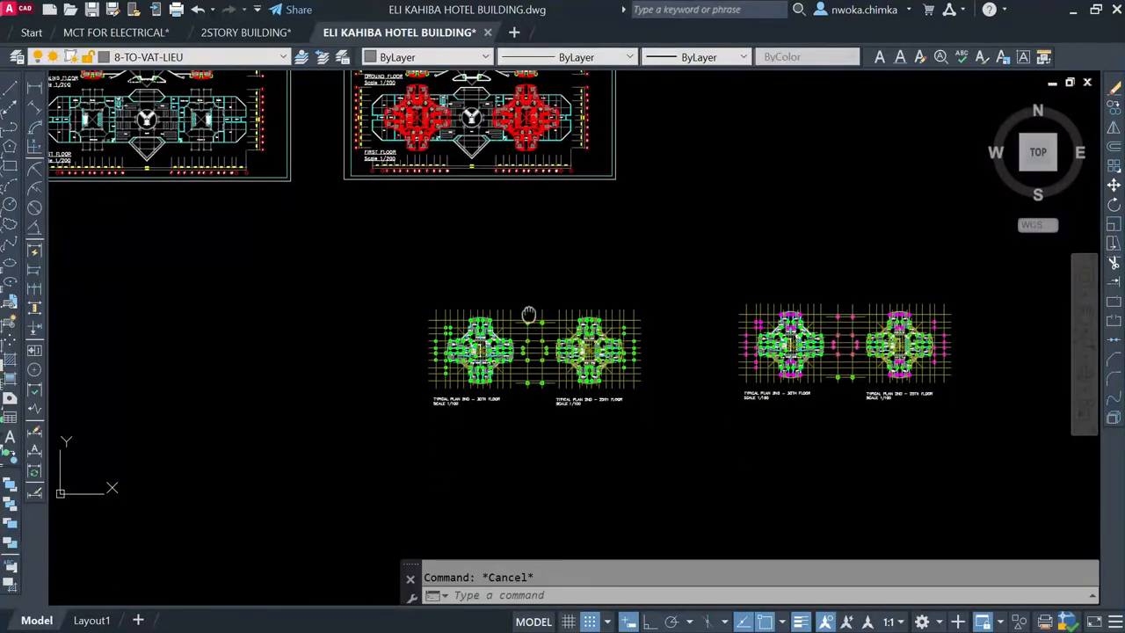
scroll(518, 356, "up", 2)
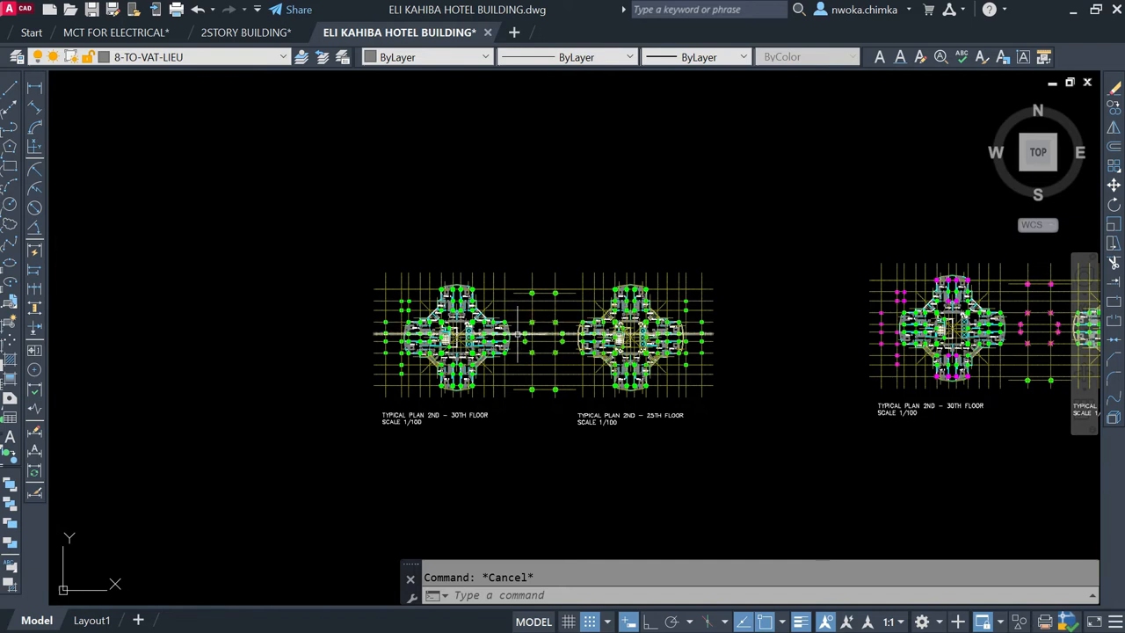
scroll(521, 329, "down", 4)
middle_click_drag(524, 294, 545, 444)
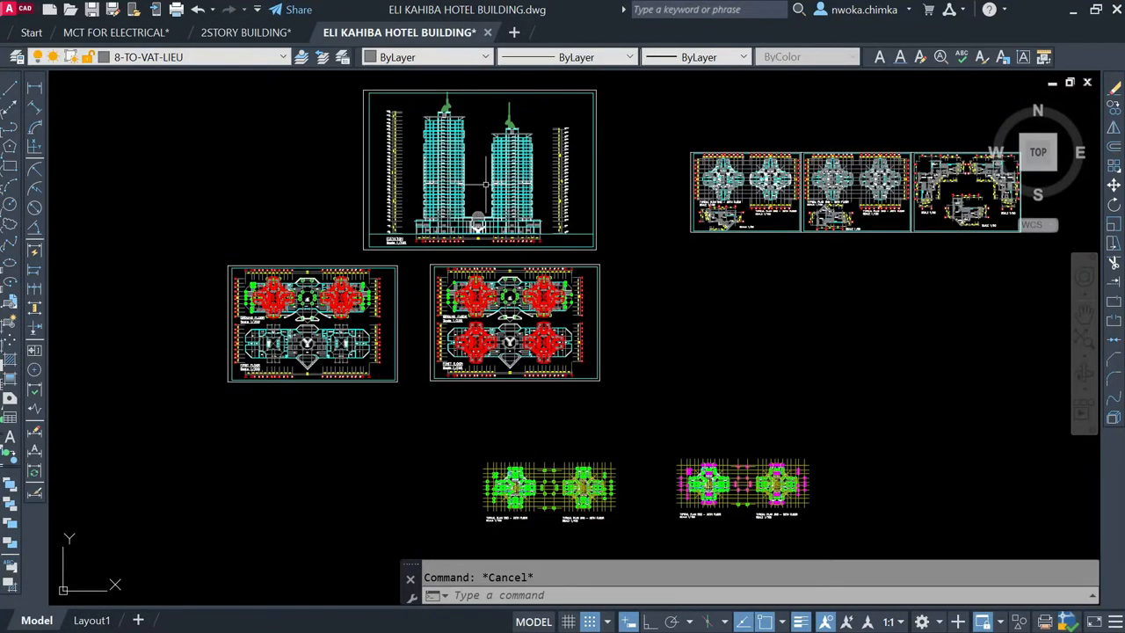
scroll(584, 457, "up", 4)
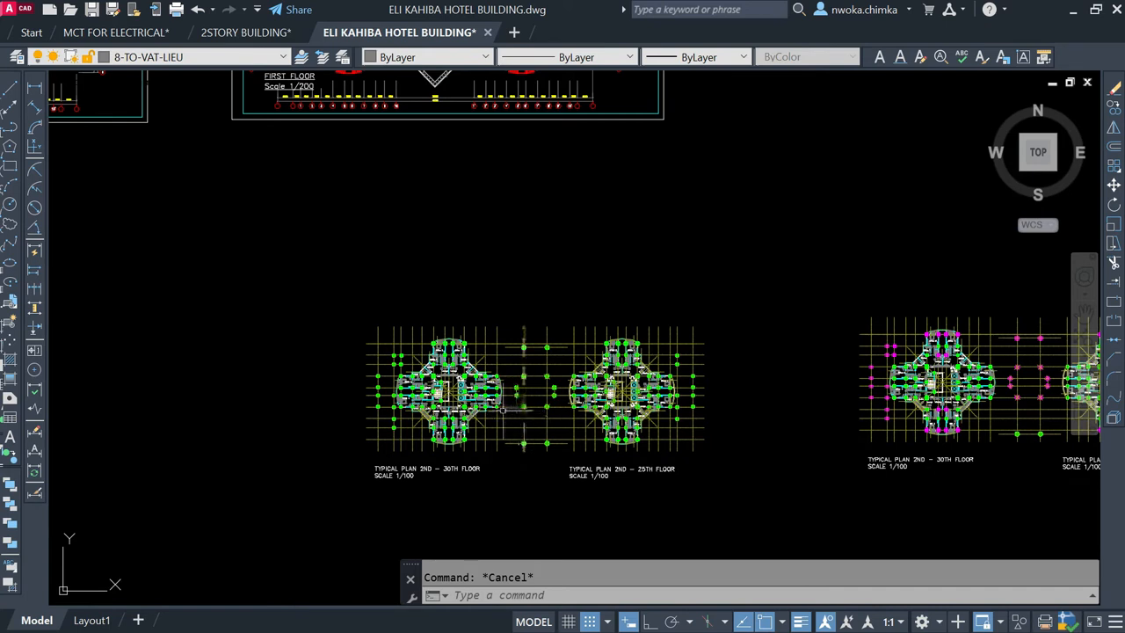
scroll(461, 403, "up", 2)
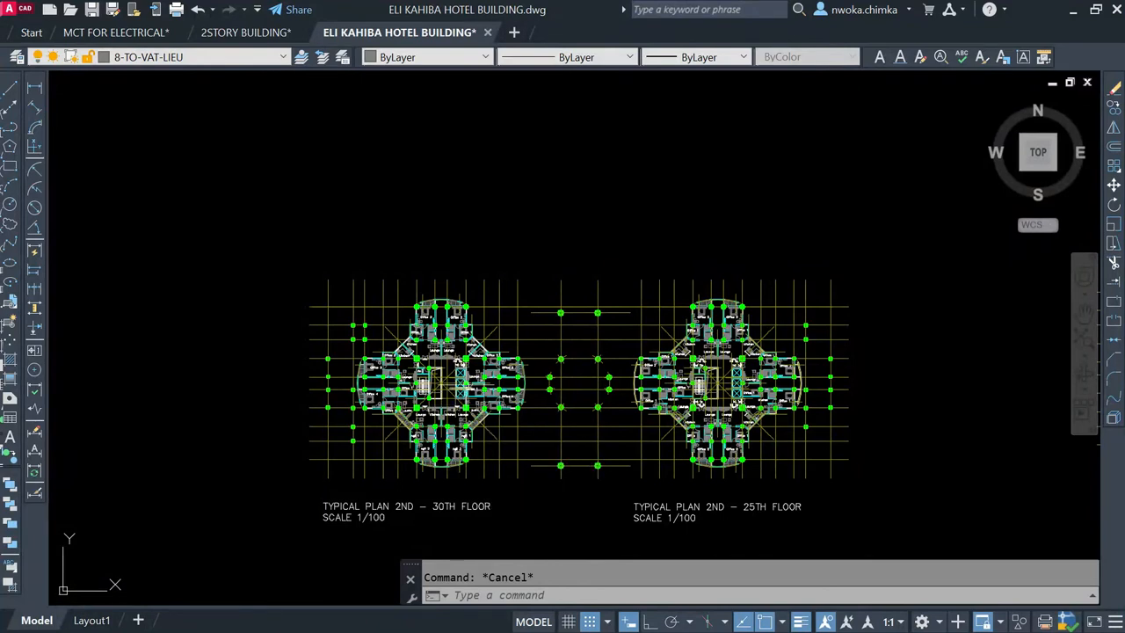
scroll(459, 310, "up", 2)
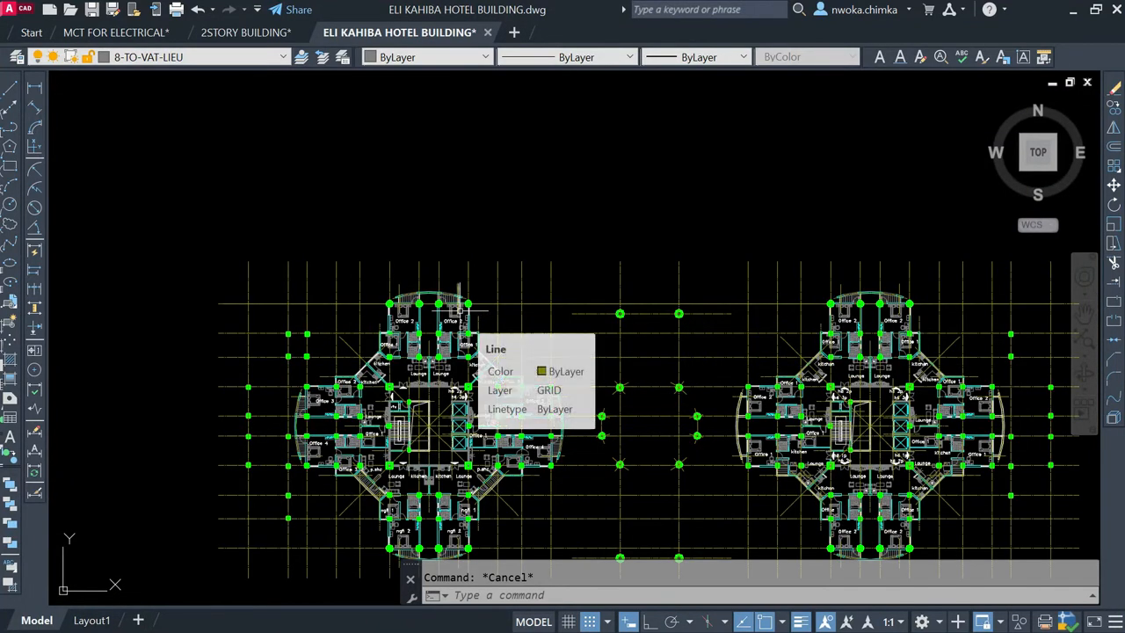
scroll(464, 298, "down", 2)
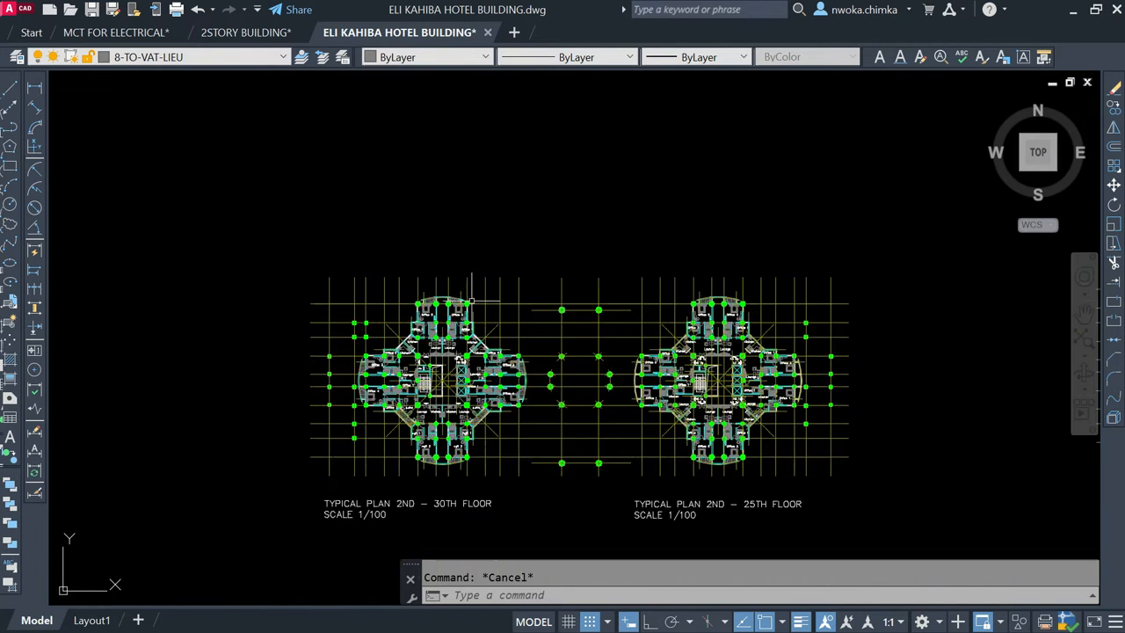
scroll(464, 327, "down", 5)
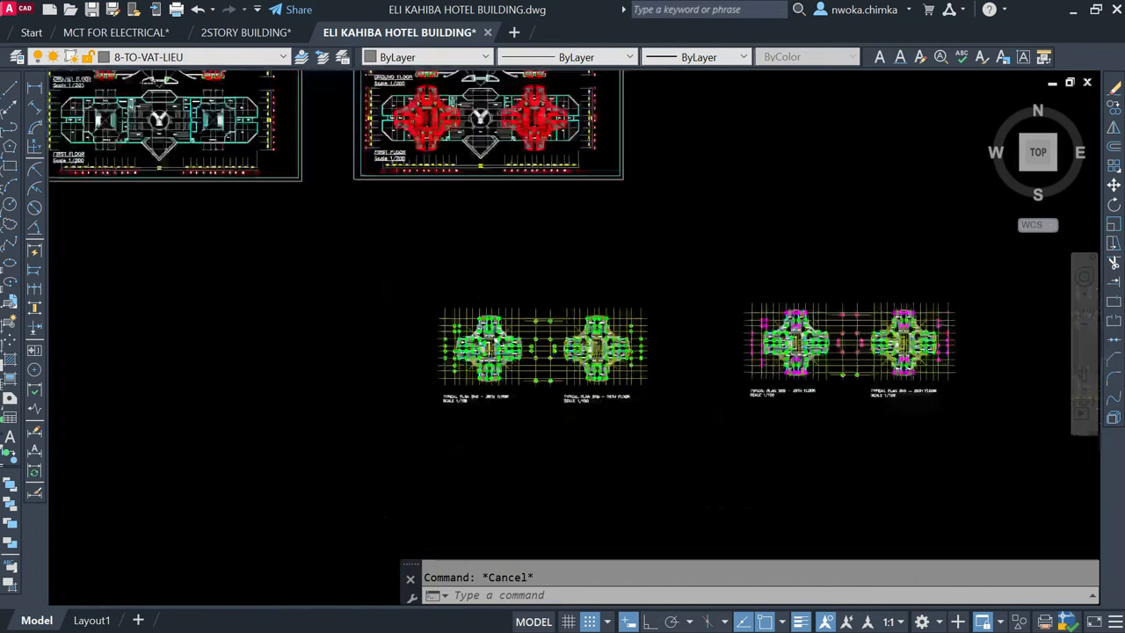
Step: Examine the elevation from the shared lower floors and dome up through both towers, together with the floor plan sheets
middle_click_drag(558, 349, 564, 530)
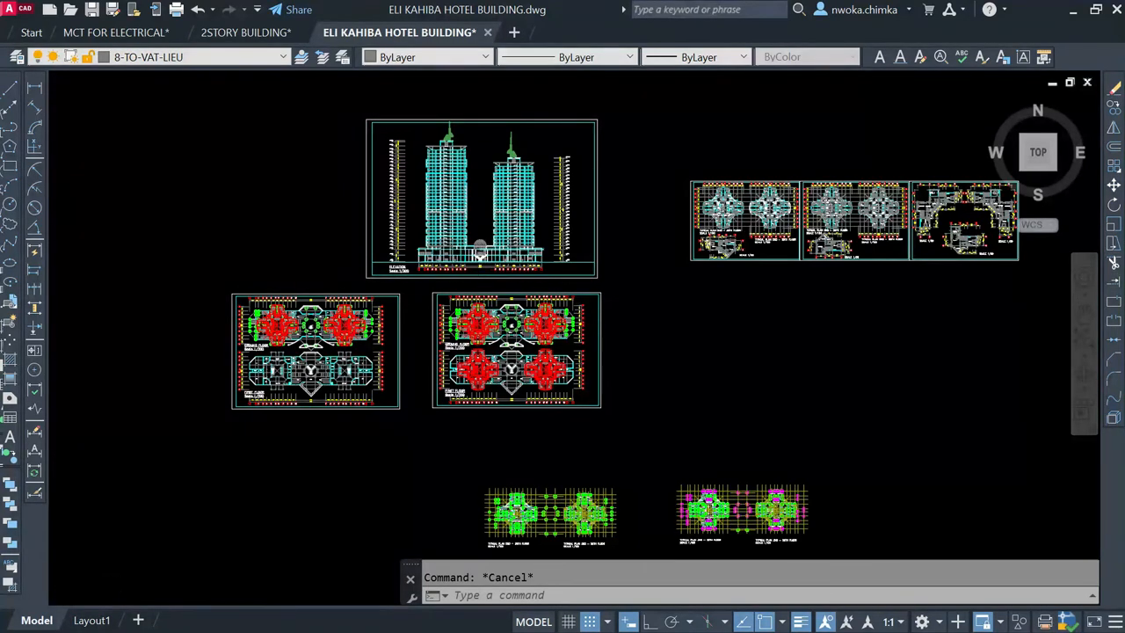
scroll(479, 255, "up", 2)
scroll(480, 257, "up", 2)
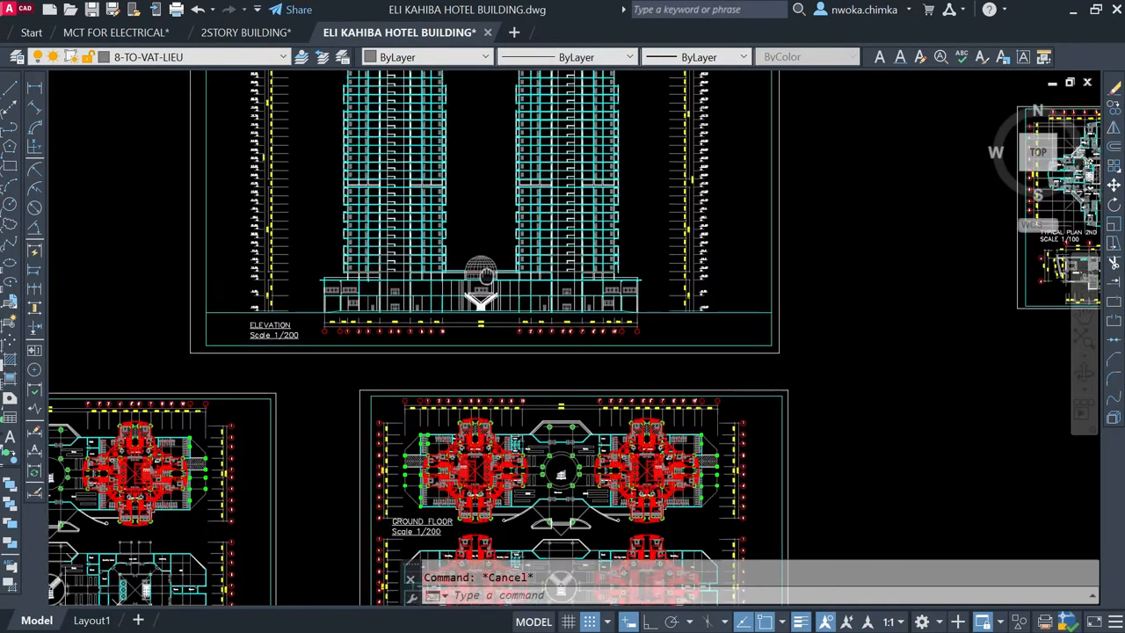
middle_click_drag(481, 265, 475, 337)
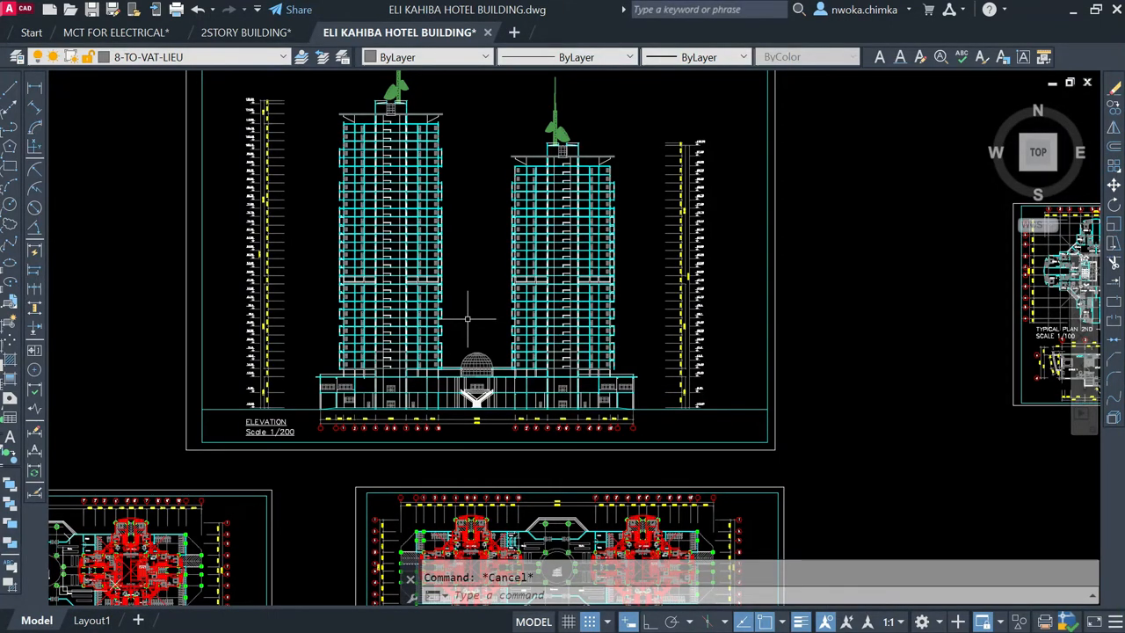
scroll(456, 261, "down", 8)
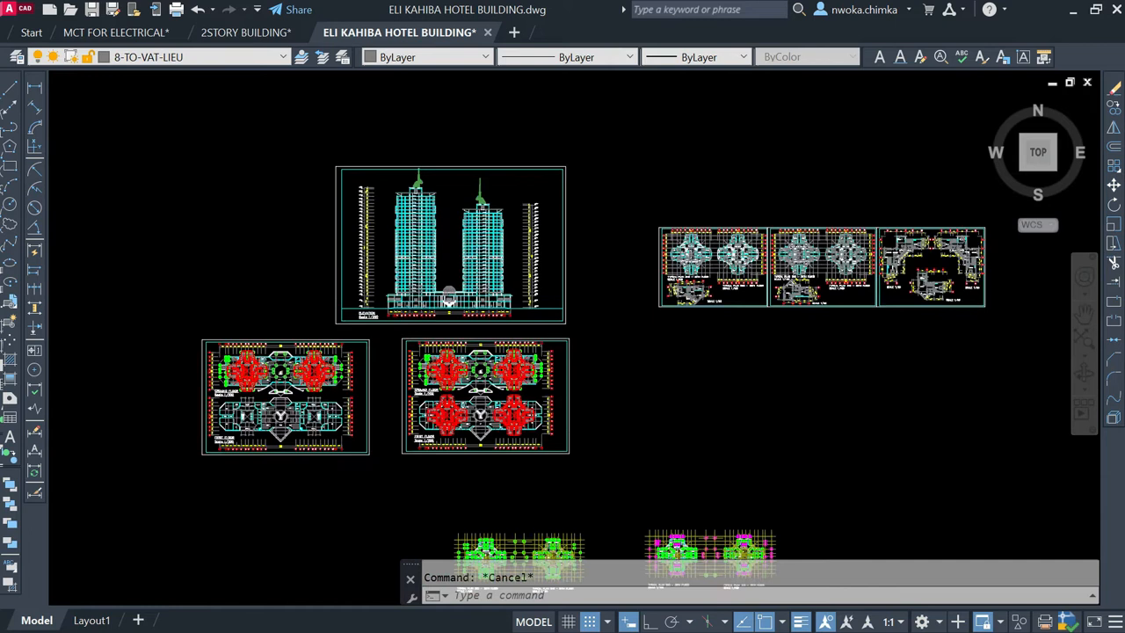
middle_click_drag(463, 234, 485, 353)
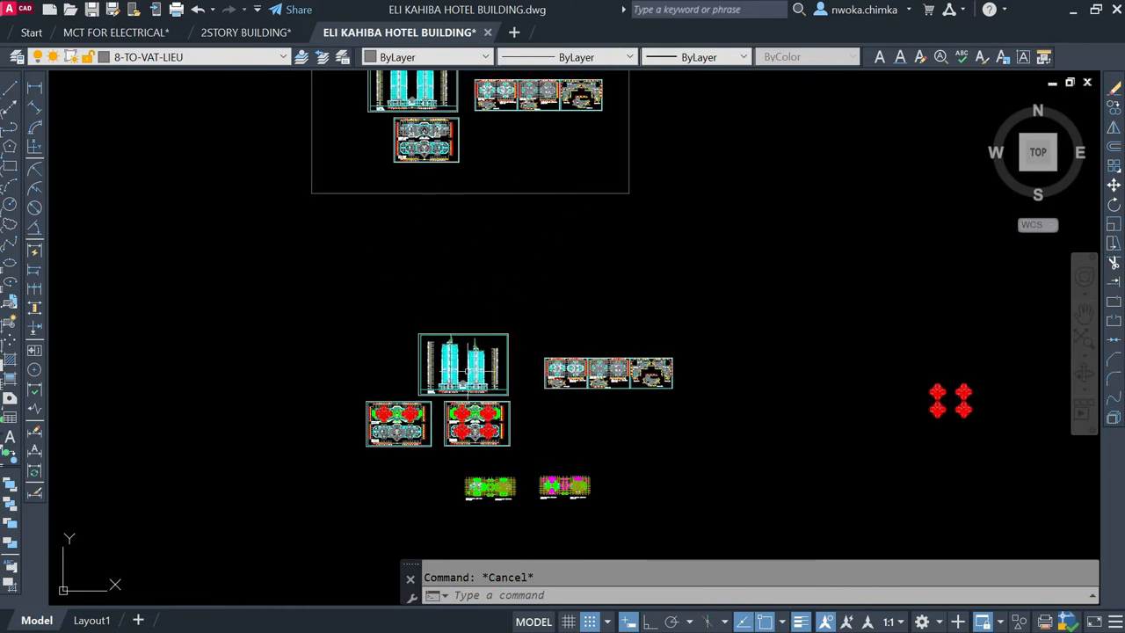
scroll(462, 386, "up", 2)
scroll(462, 386, "up", 2)
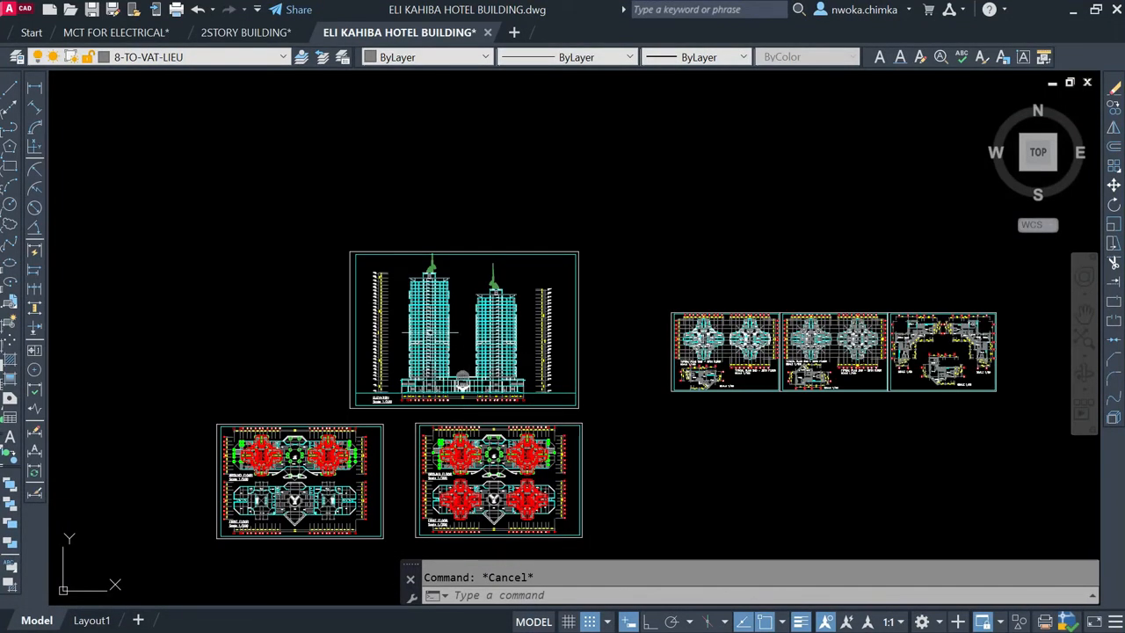
scroll(449, 378, "up", 2)
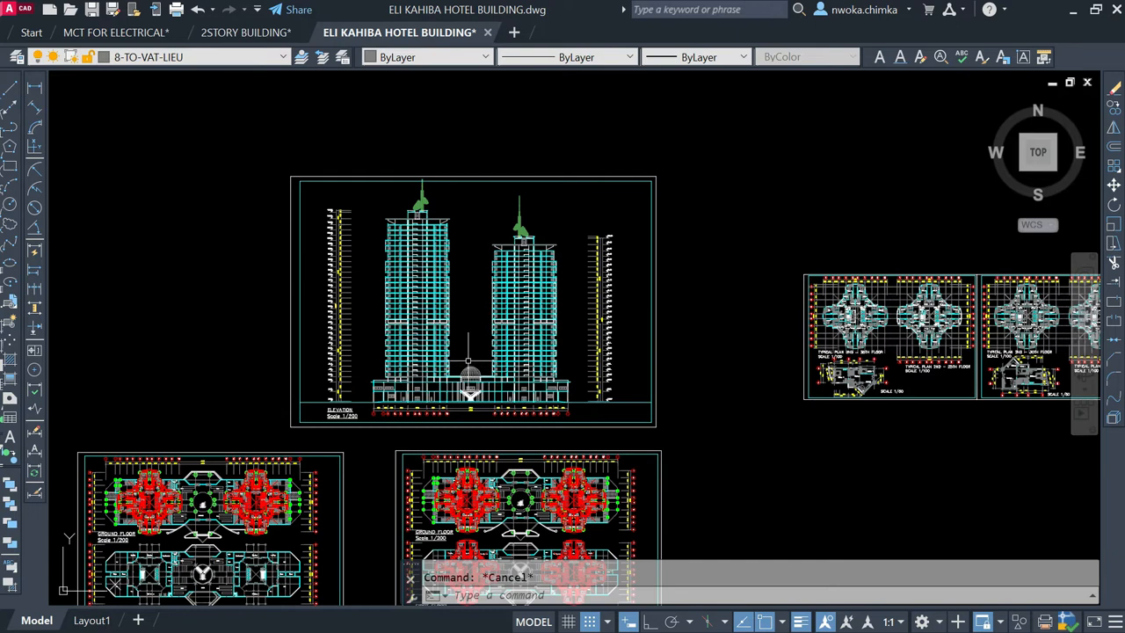
scroll(467, 361, "down", 2)
scroll(468, 374, "down", 2)
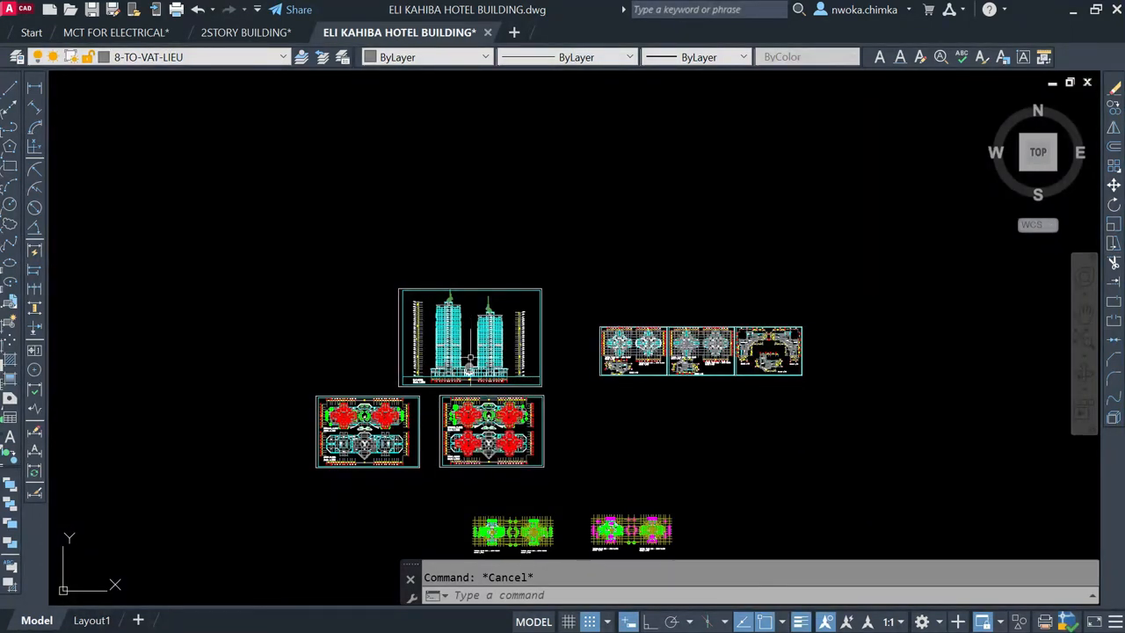
scroll(472, 344, "up", 4)
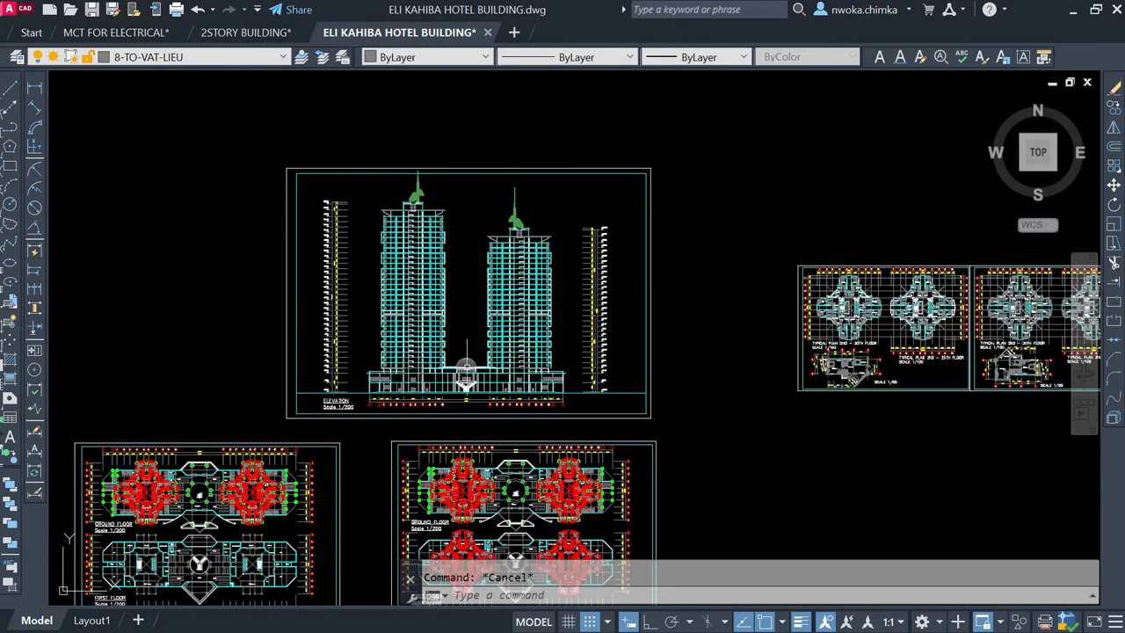
scroll(467, 356, "down", 2)
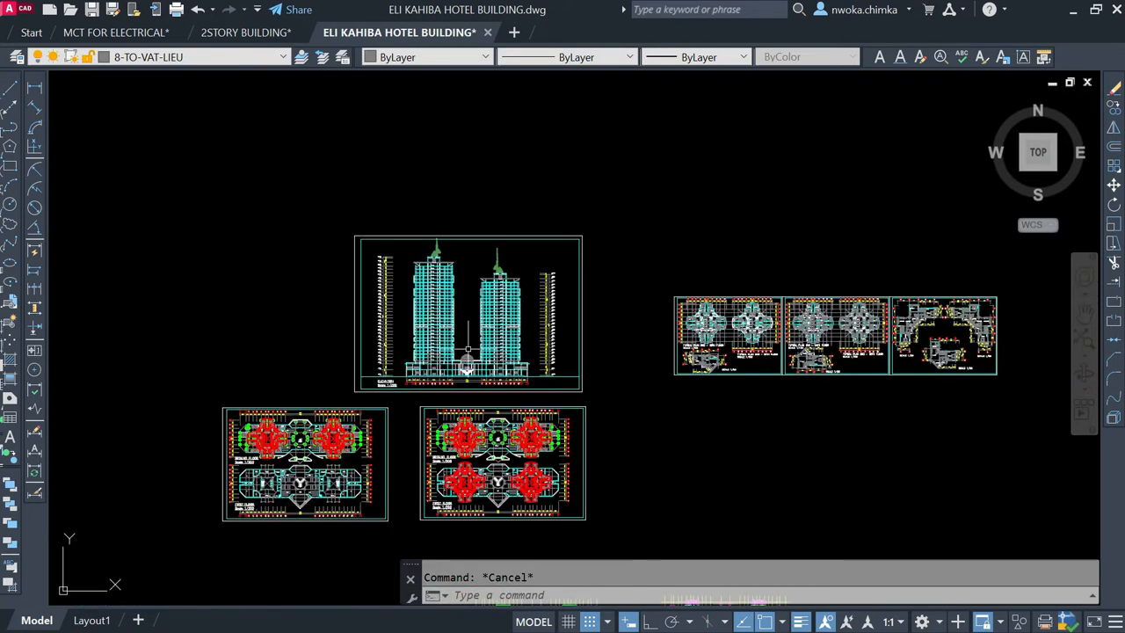
scroll(468, 360, "up", 4)
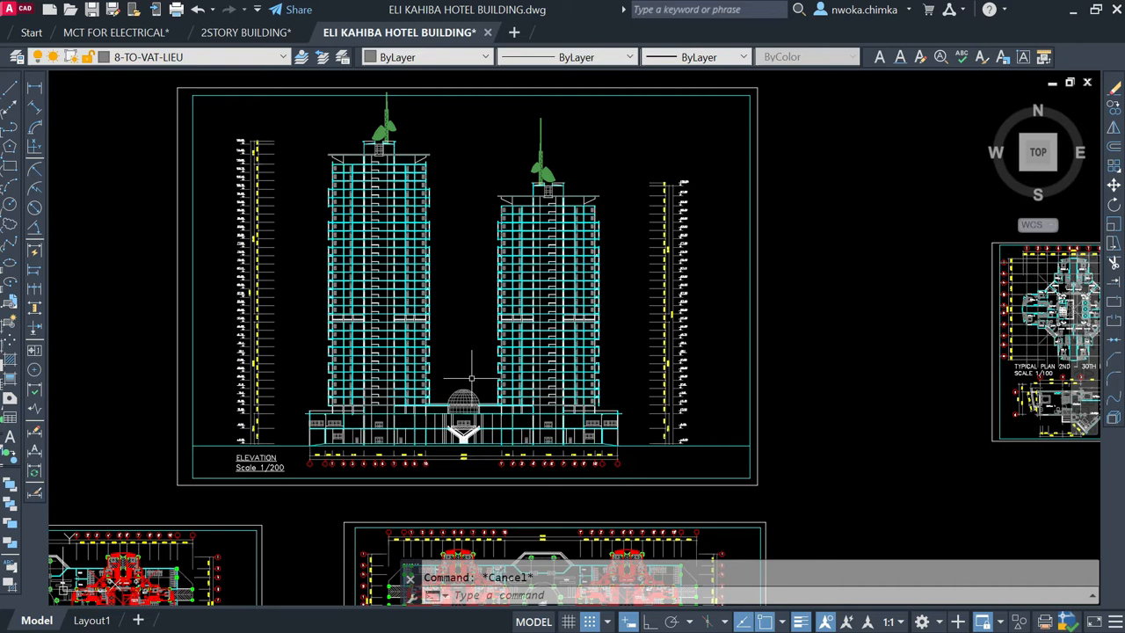
scroll(471, 379, "down", 3)
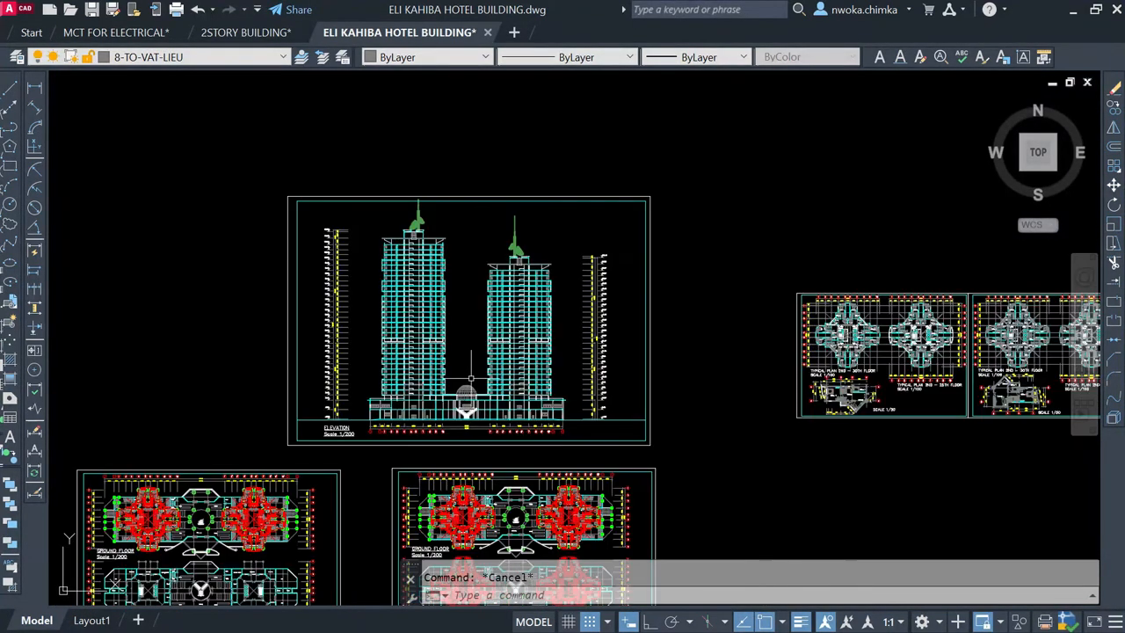
scroll(465, 328, "up", 2)
scroll(465, 330, "down", 1)
scroll(465, 330, "up", 2)
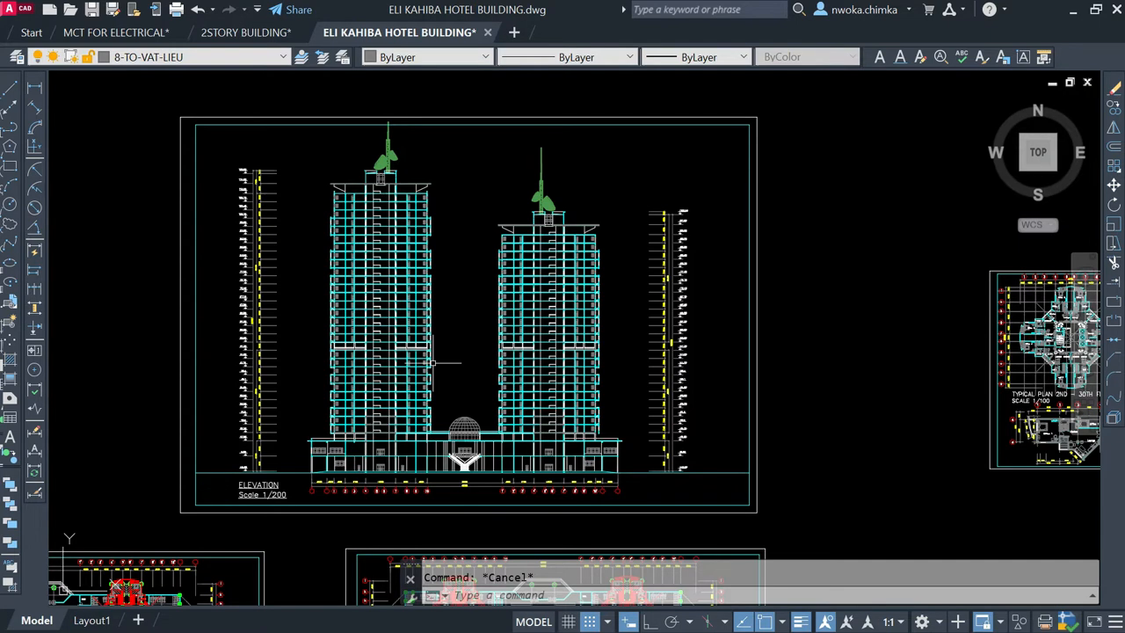
key("ctrl+z")
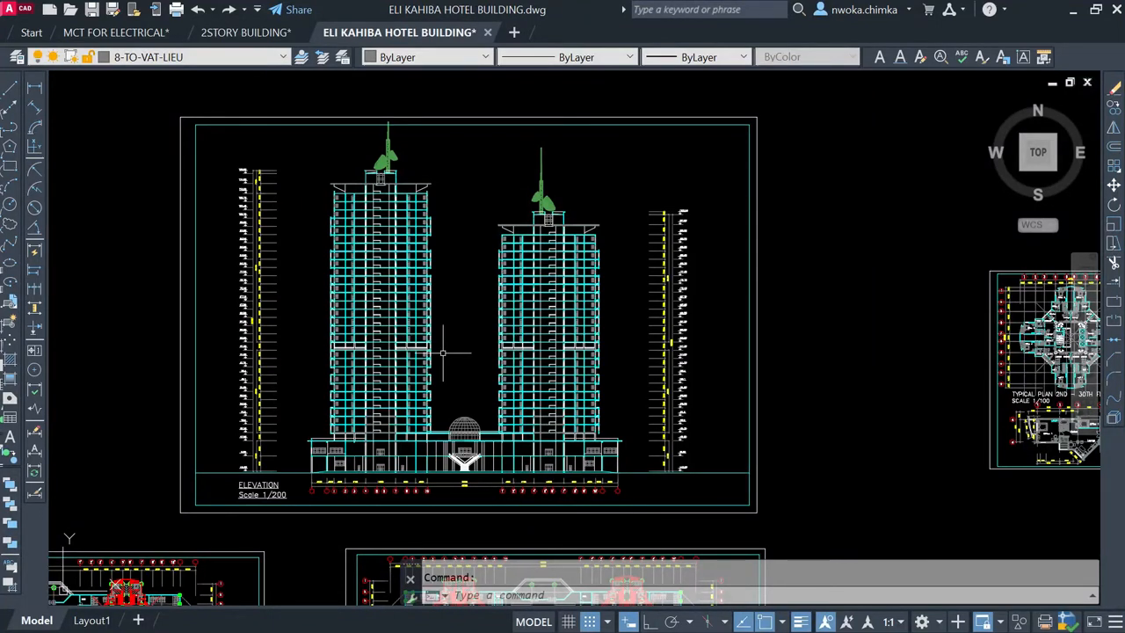
scroll(442, 352, "down", 2)
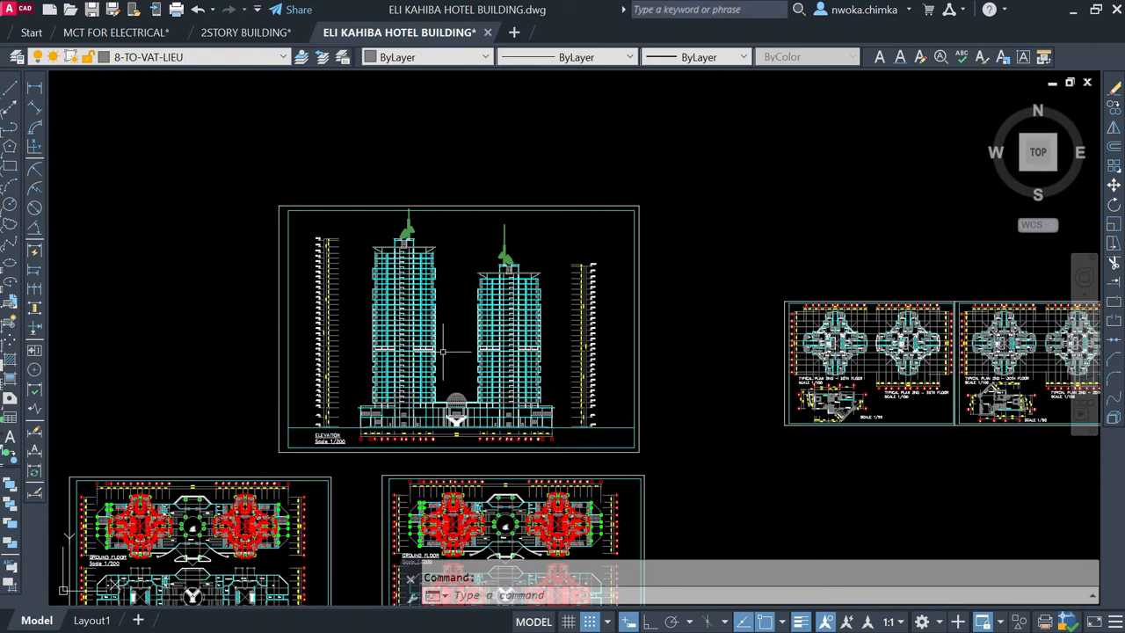
scroll(442, 352, "down", 2)
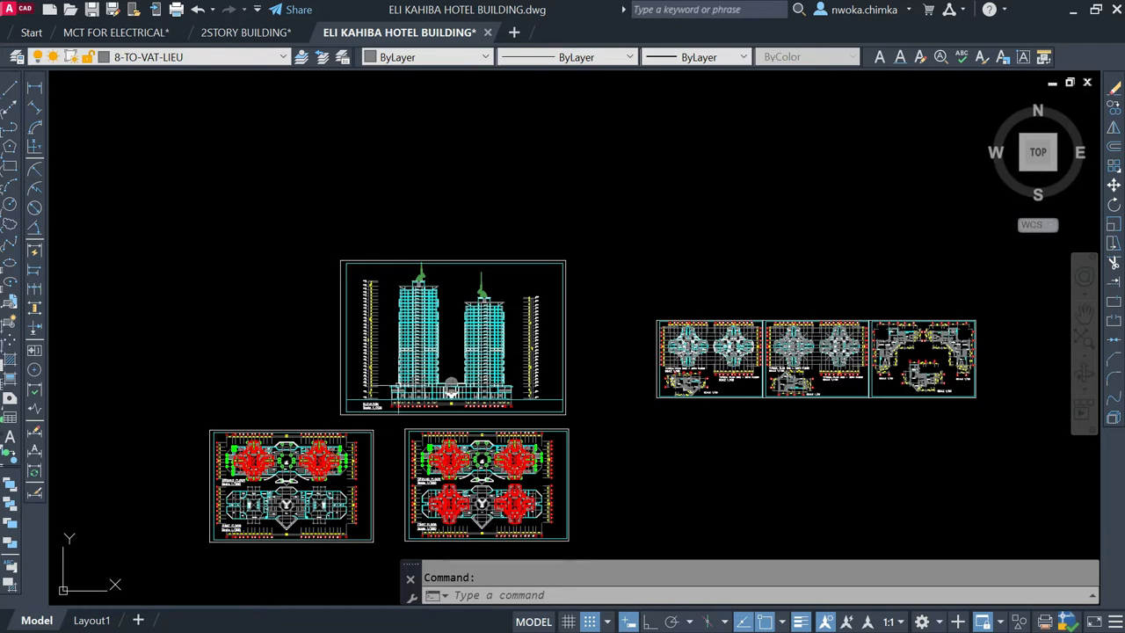
scroll(387, 380, "up", 2)
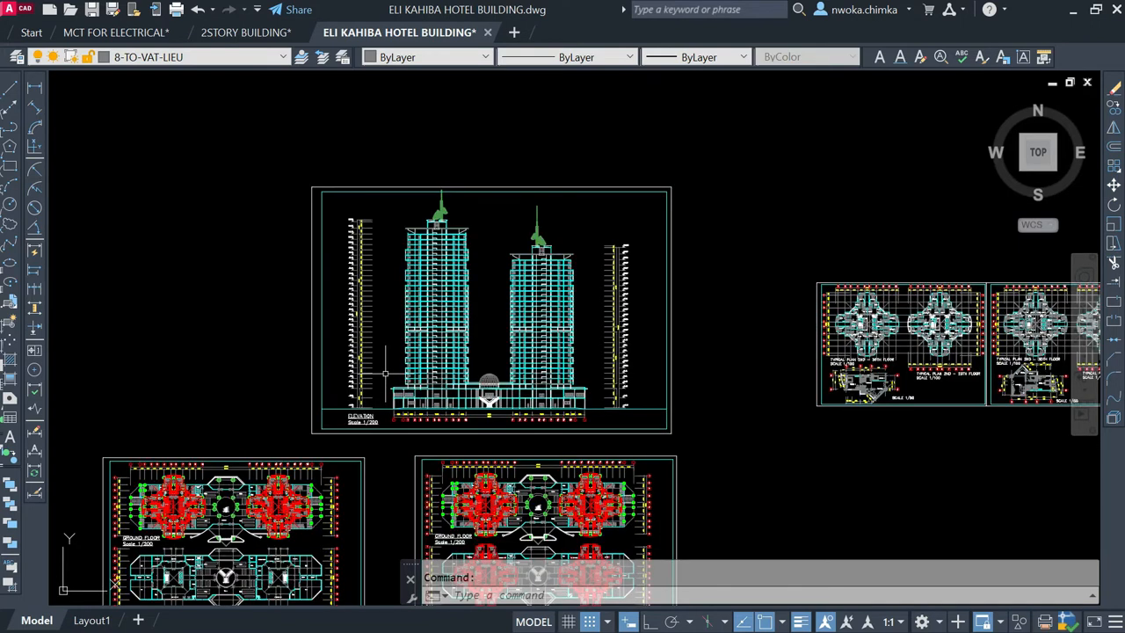
scroll(396, 364, "down", 4)
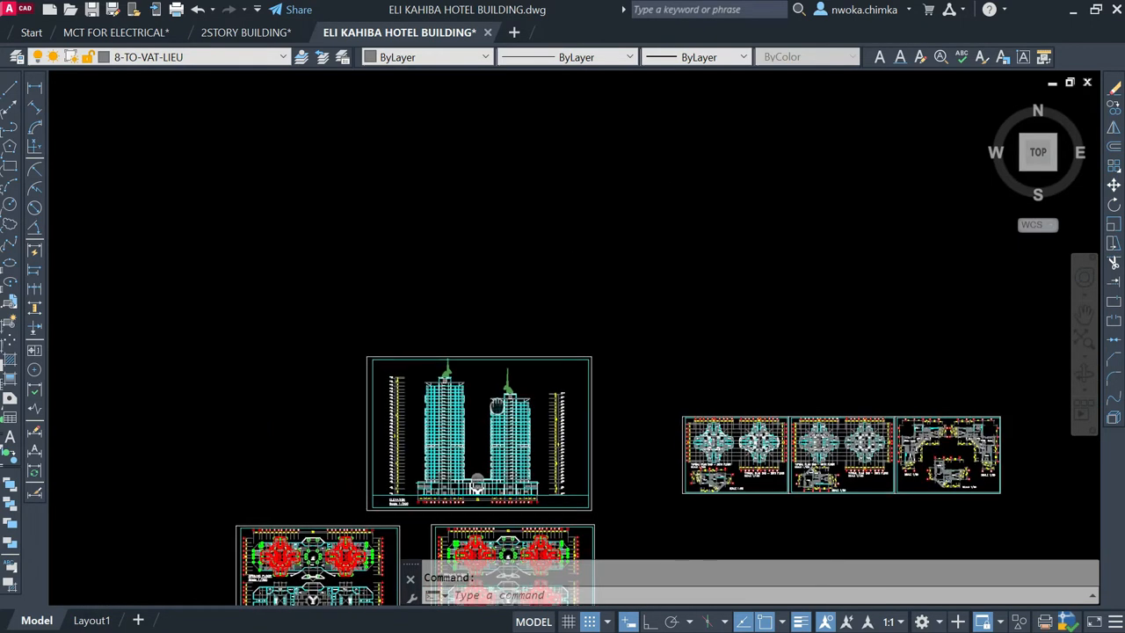
Step: Compare the red-overlaid ground and first floor sheets with the elevation and both sets of typical column plans
mouse_move(475, 283)
middle_mouse_down()
mouse_move(490, 389)
mouse_move(477, 313)
middle_mouse_up()
scroll(475, 314, "down", 2)
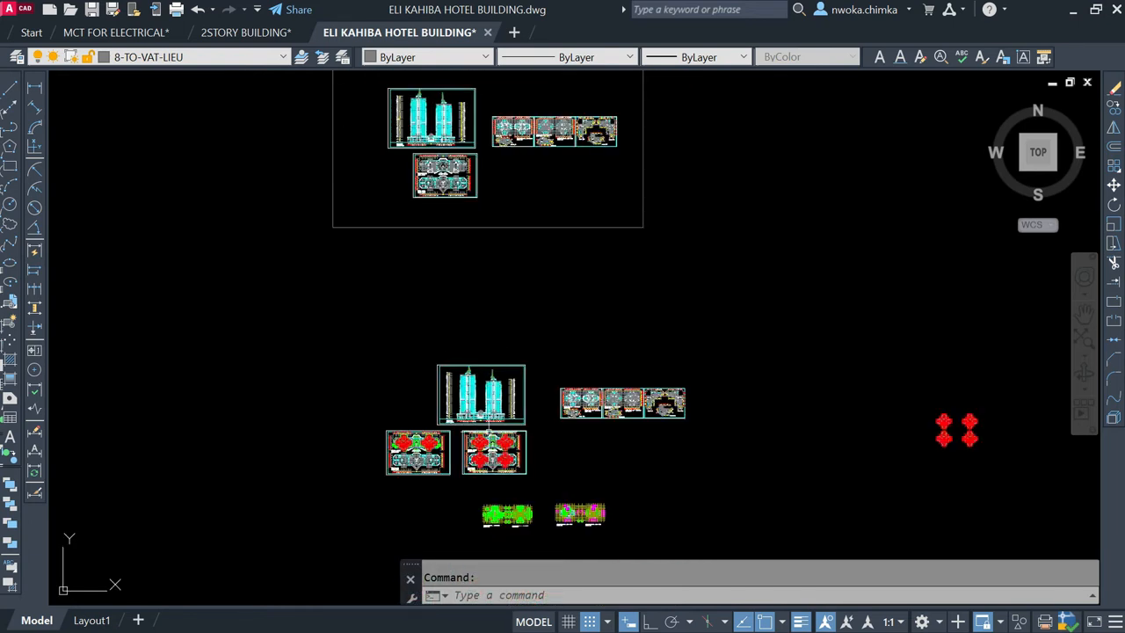
scroll(482, 424, "up", 2)
scroll(468, 380, "down", 2)
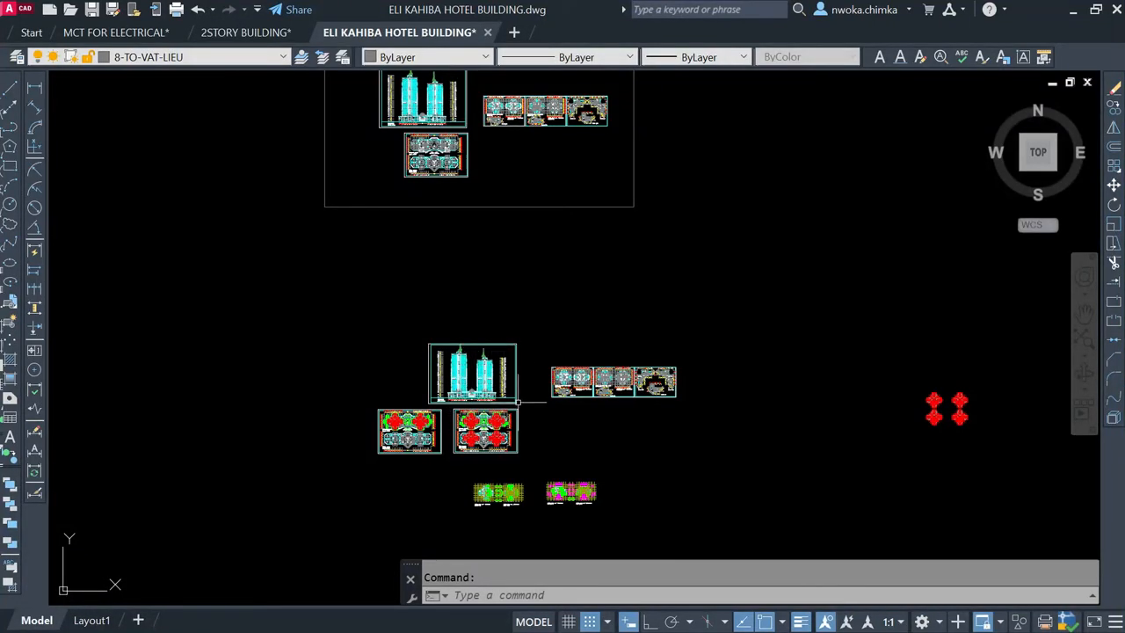
scroll(502, 484, "up", 2)
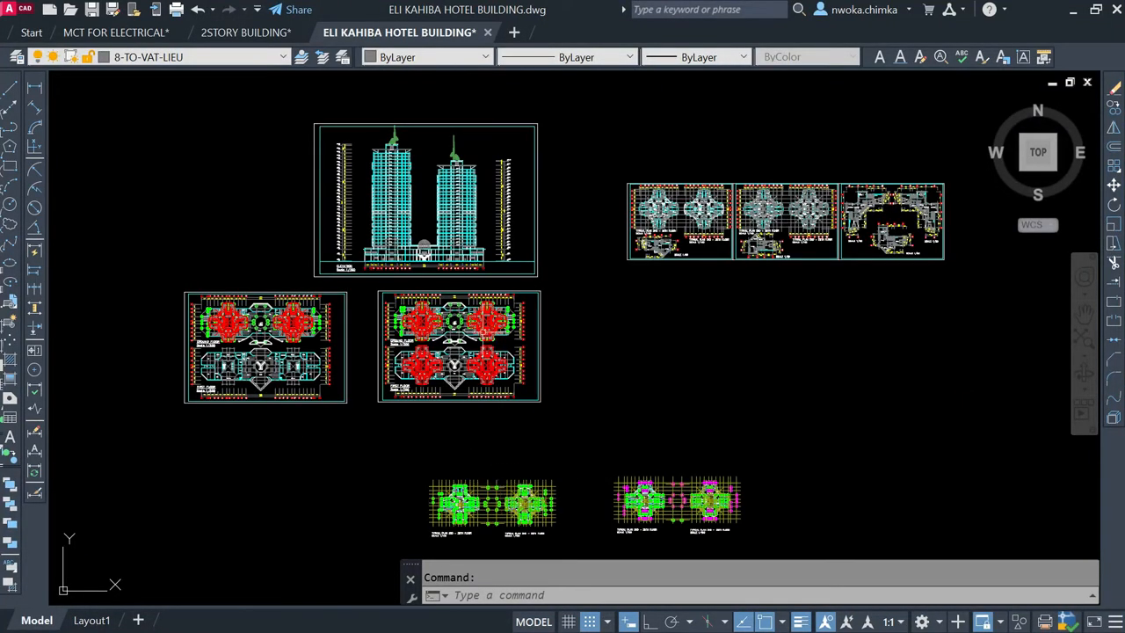
scroll(476, 329, "up", 2)
scroll(495, 312, "down", 2)
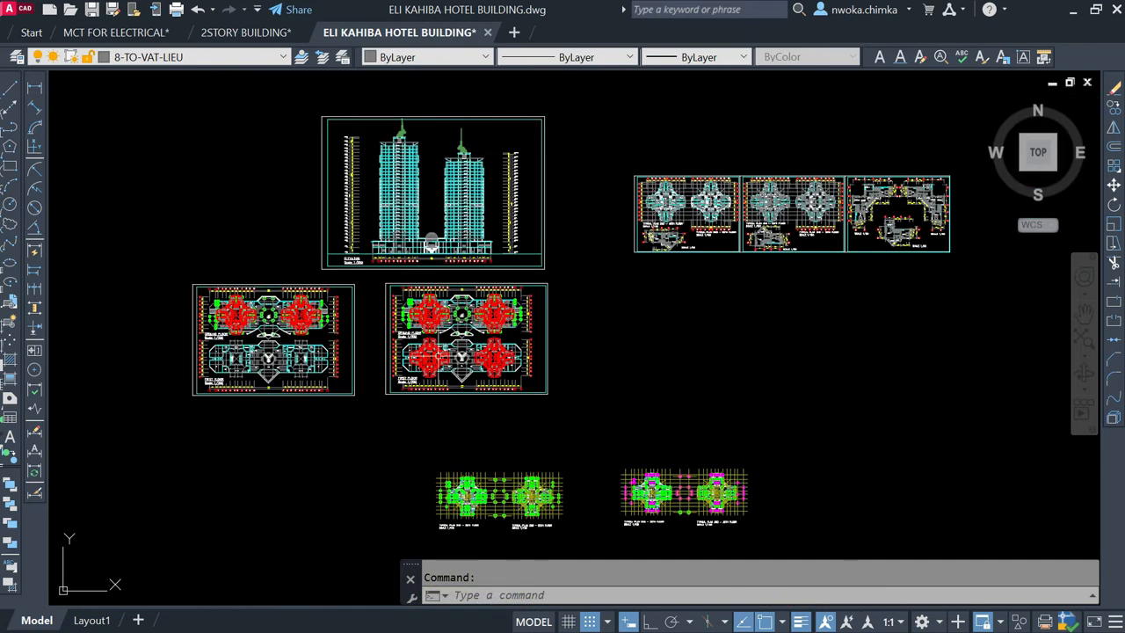
middle_click_drag(511, 429, 512, 326)
scroll(493, 414, "up", 2)
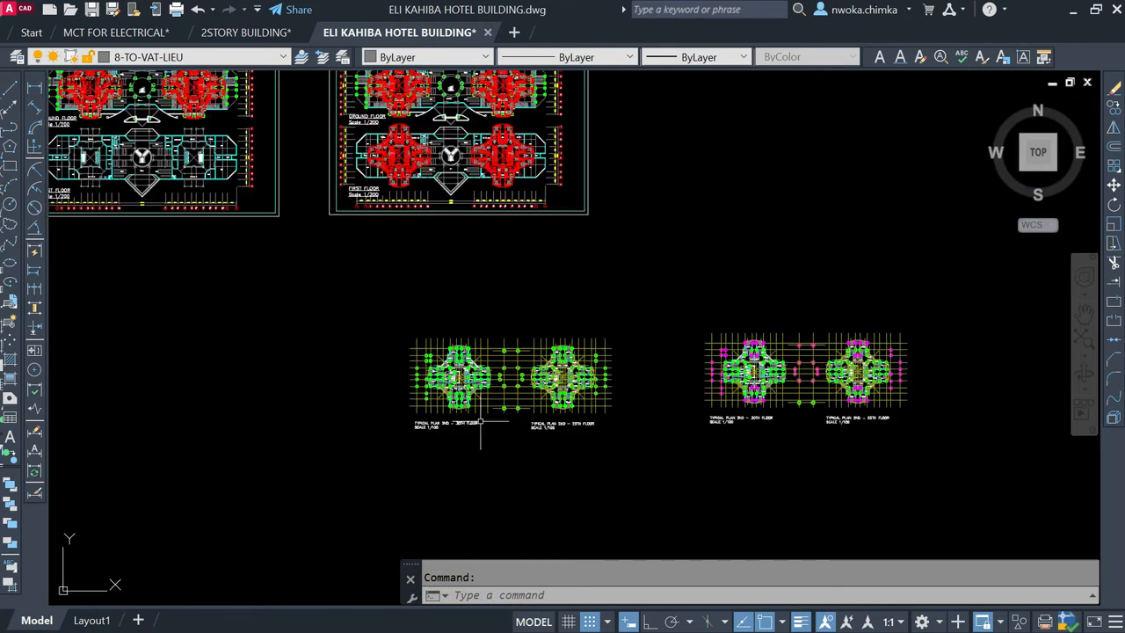
scroll(513, 377, "down", 2)
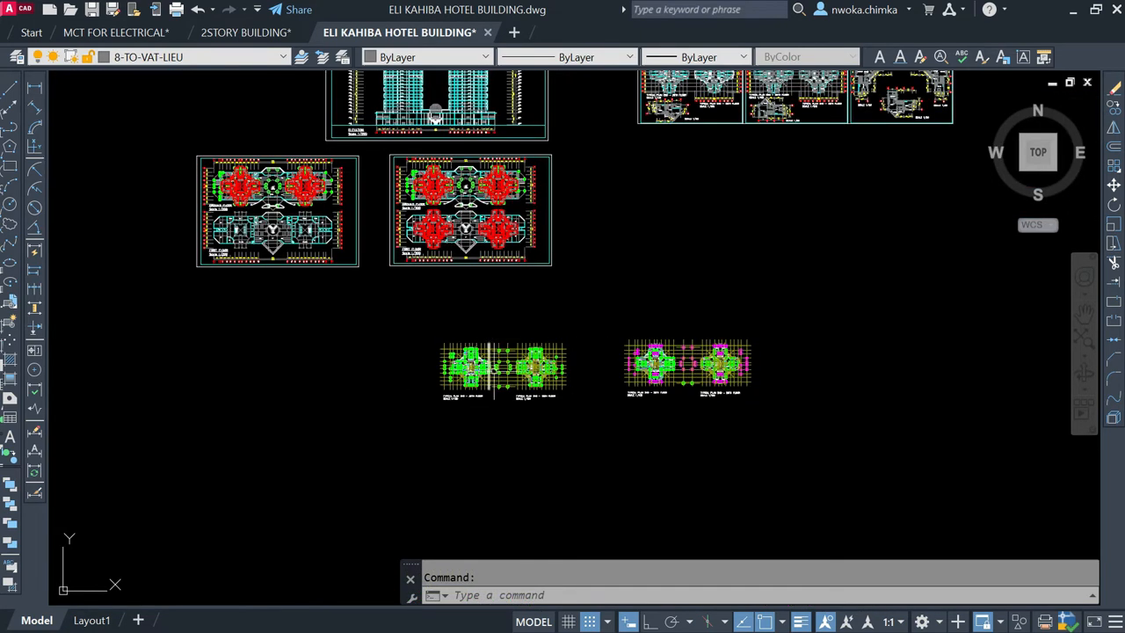
mouse_move(495, 325)
middle_mouse_down()
mouse_move(509, 439)
mouse_move(545, 450)
middle_mouse_up()
scroll(540, 292, "down", 2)
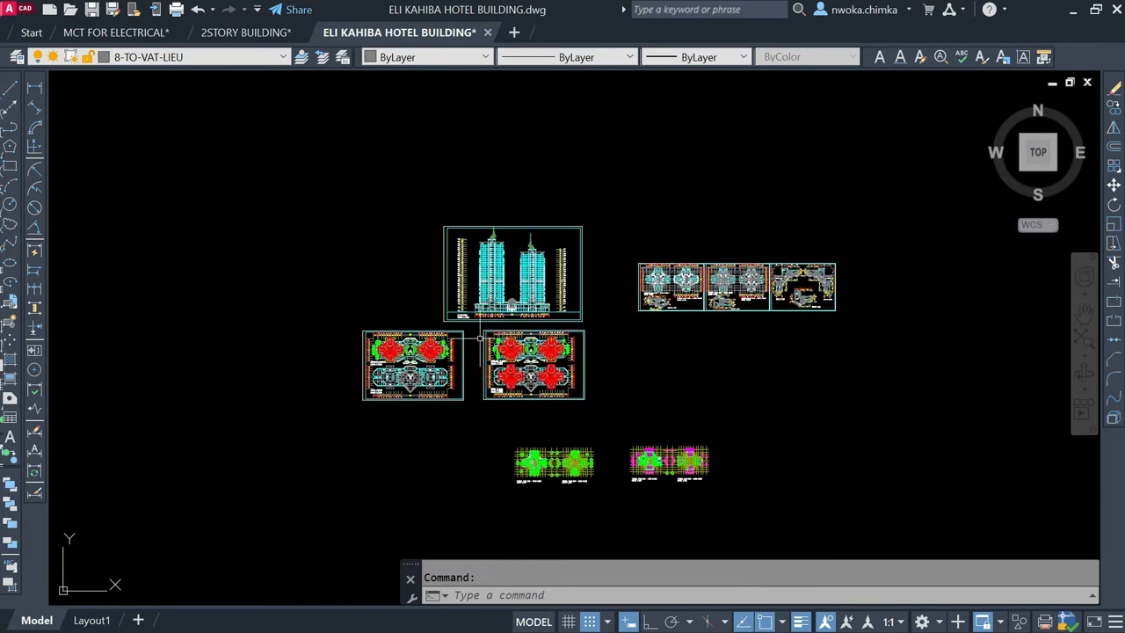
Step: Examine the original unmarked ground and first floor plans in the framed drawing set, comparing them with the marked-up working sheets
left_click(346, 327)
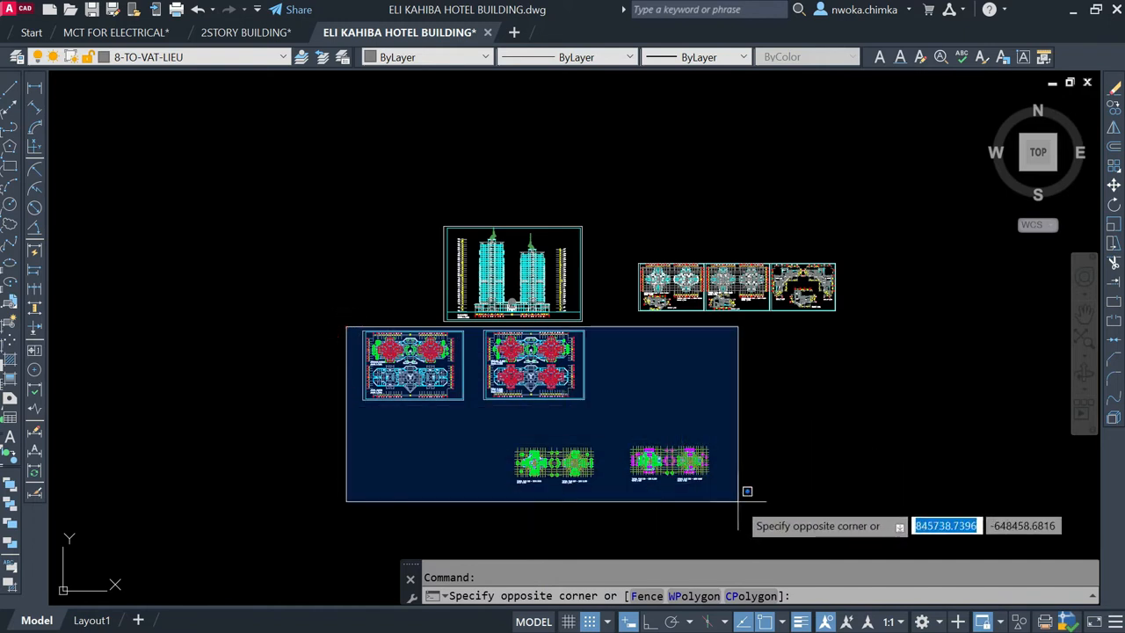
left_click(368, 301)
mouse_move(489, 256)
middle_mouse_down()
mouse_move(456, 548)
mouse_move(512, 441)
middle_mouse_up()
scroll(400, 290, "up", 2)
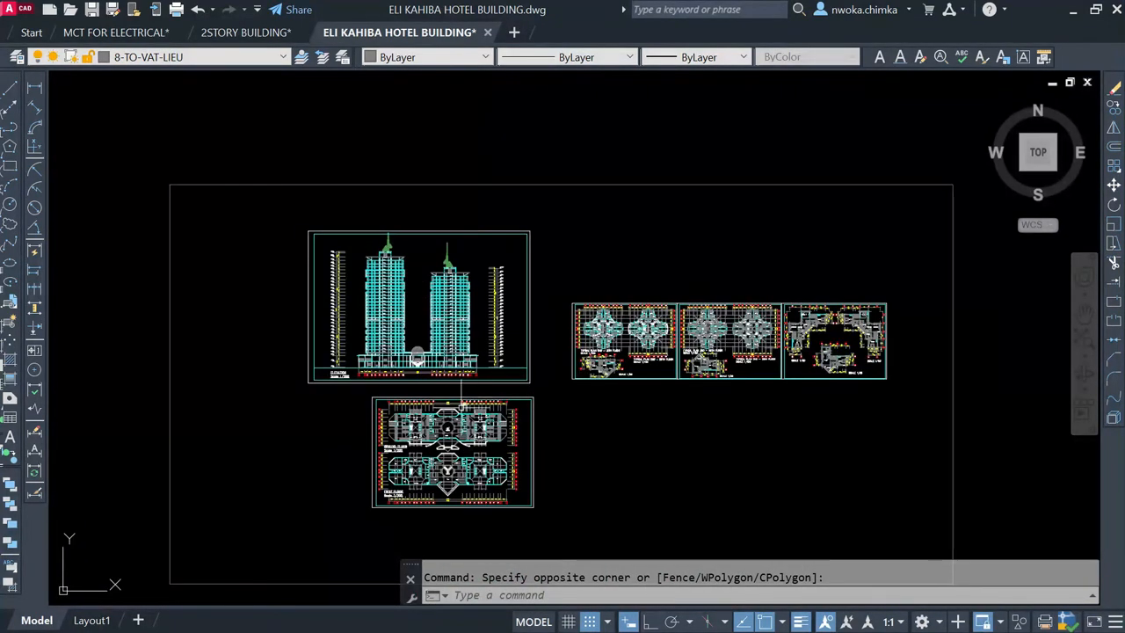
scroll(431, 352, "up", 2)
scroll(427, 334, "down", 2)
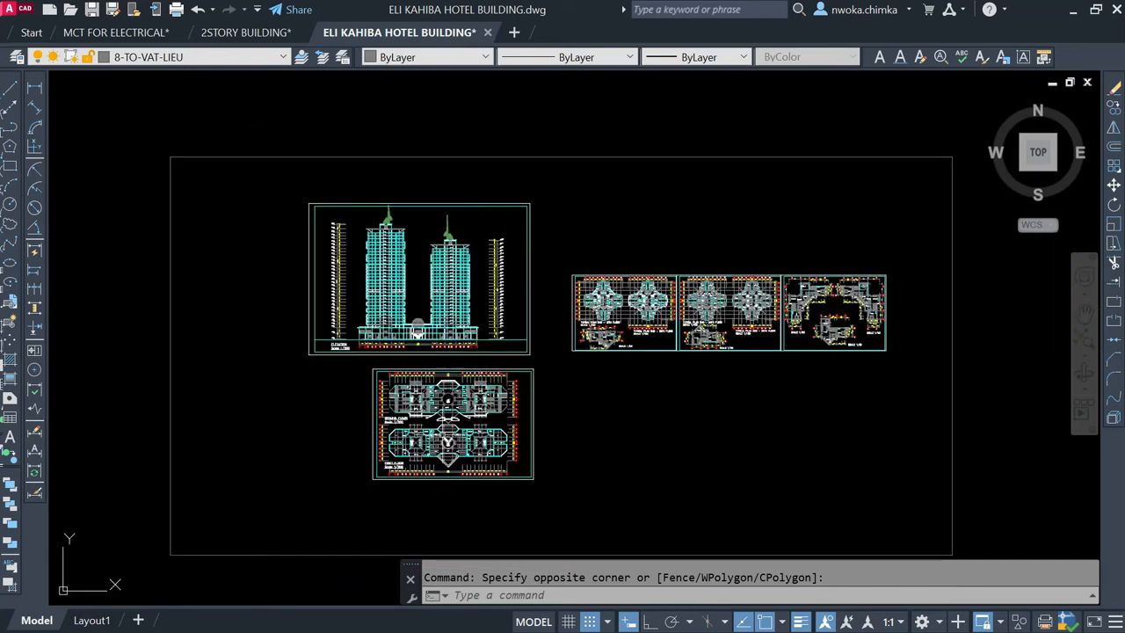
scroll(442, 439, "up", 4)
scroll(342, 312, "up", 5)
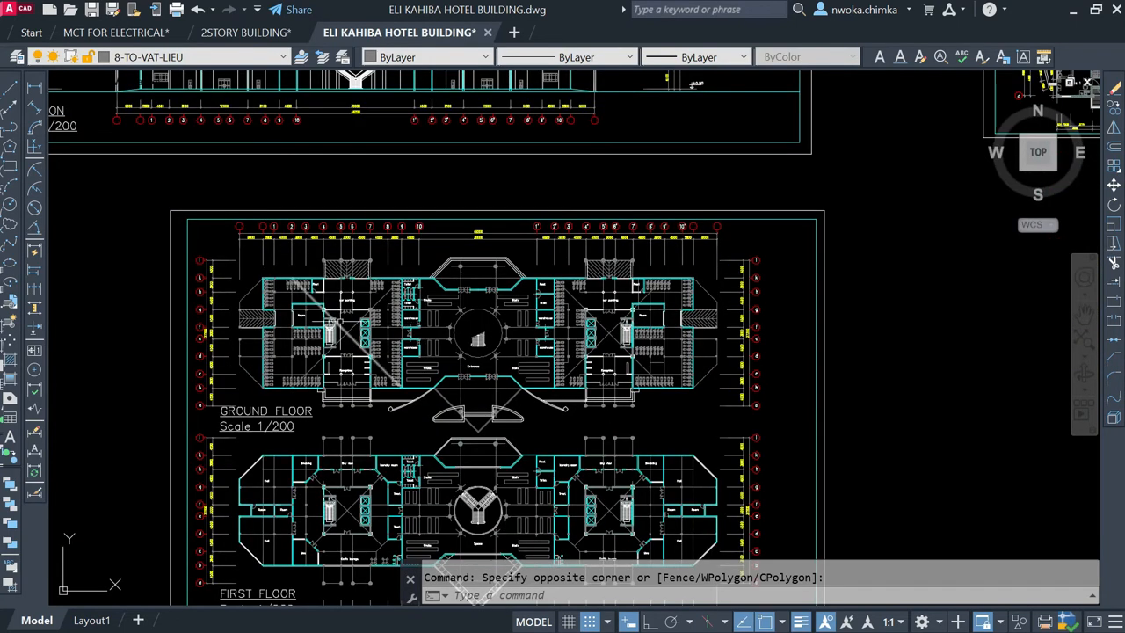
scroll(331, 308, "down", 9)
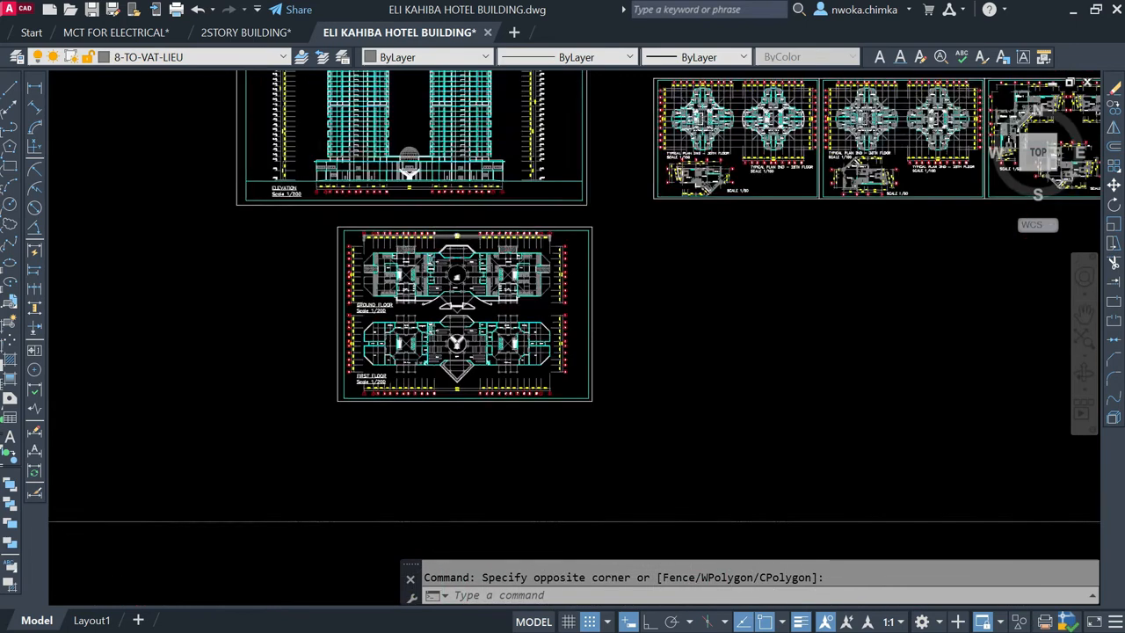
middle_click_drag(530, 394, 605, 625)
Step: Inspect the all-green column layouts of the typical 2nd–30th and 2nd–25th floor plans in the working drawing set
scroll(516, 231, "down", 2)
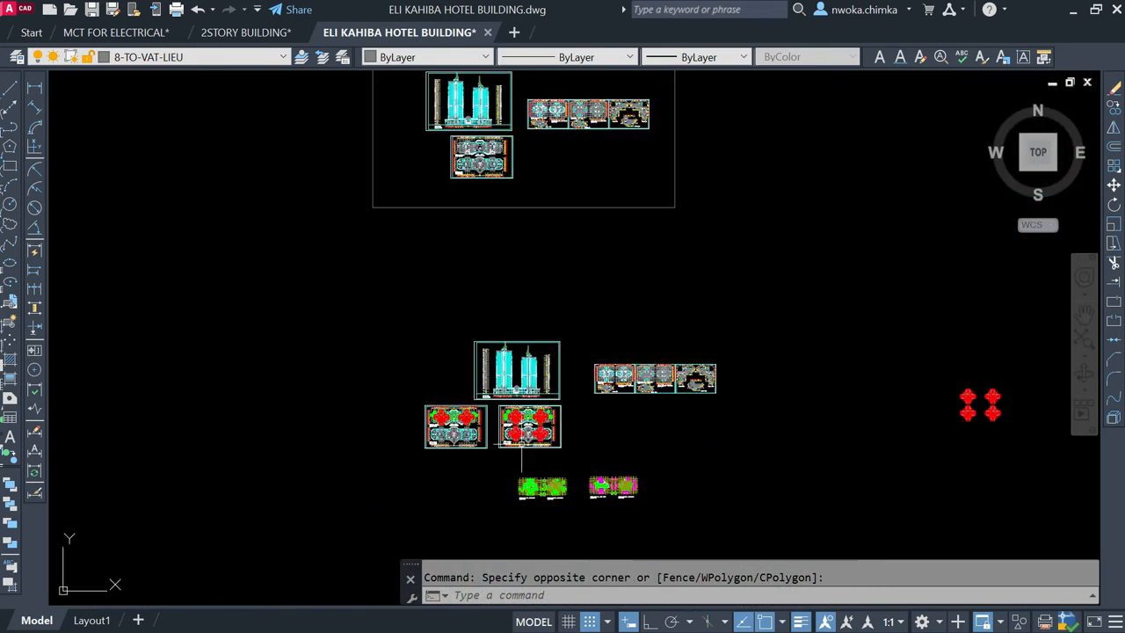
scroll(509, 446, "up", 2)
mouse_move(498, 225)
middle_mouse_down()
mouse_move(509, 286)
mouse_move(513, 167)
middle_mouse_up()
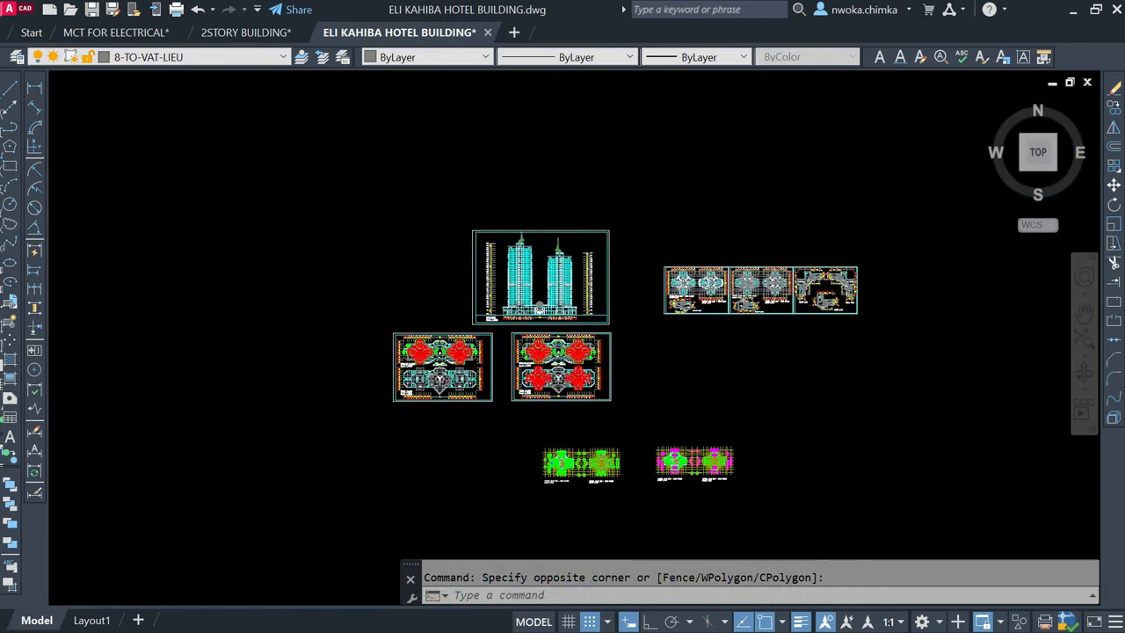
scroll(580, 465, "up", 6)
scroll(470, 435, "up", 2)
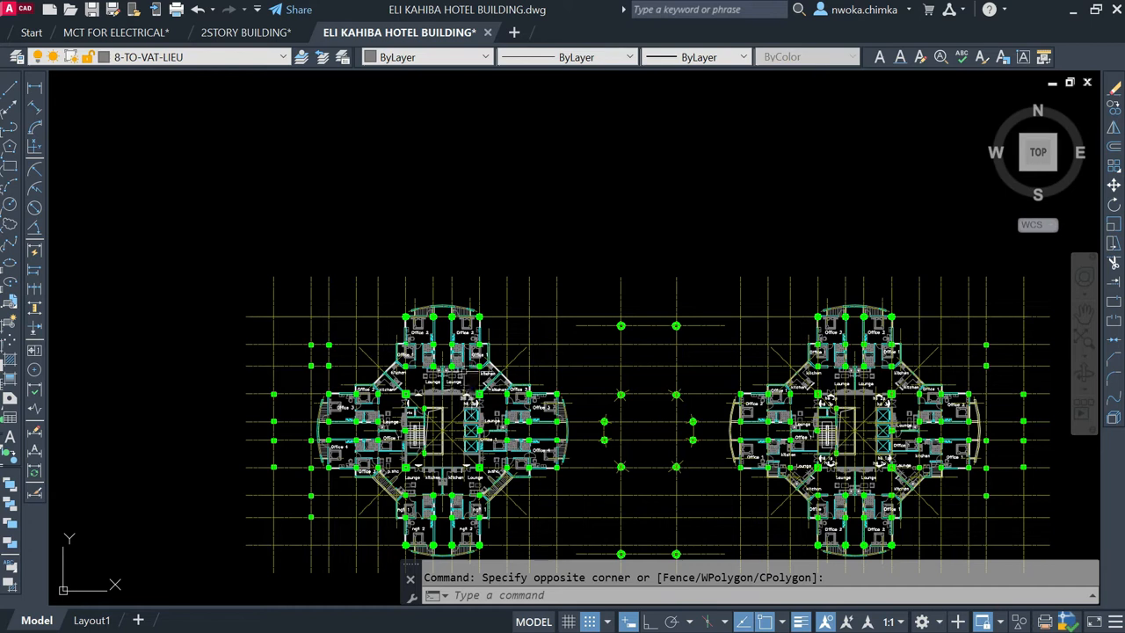
scroll(452, 358, "down", 2)
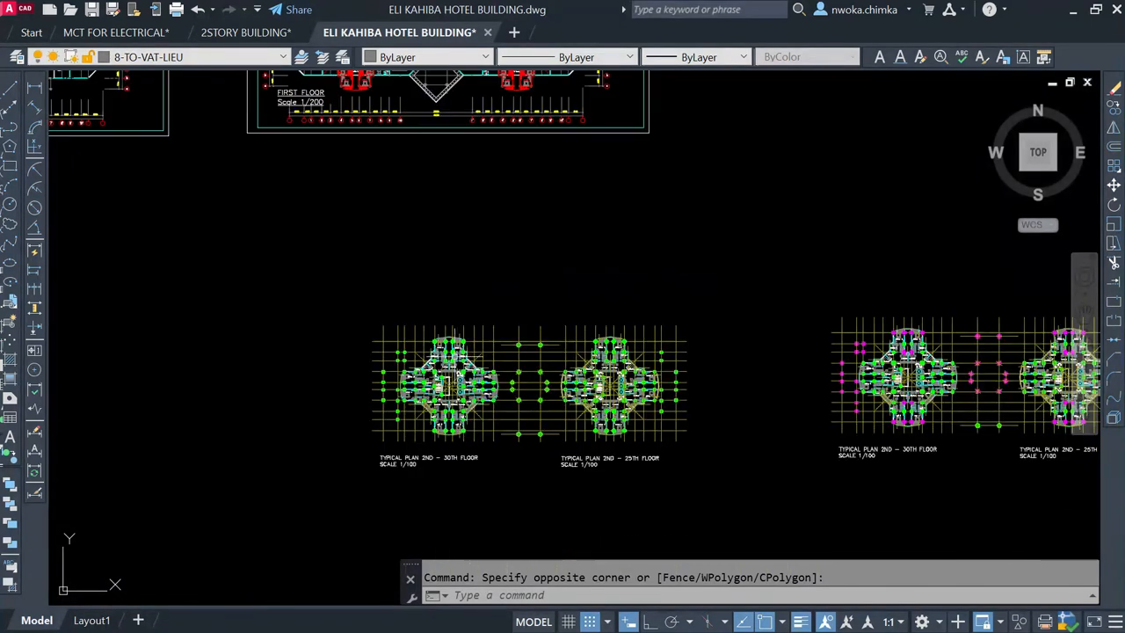
middle_click_drag(473, 337, 499, 395)
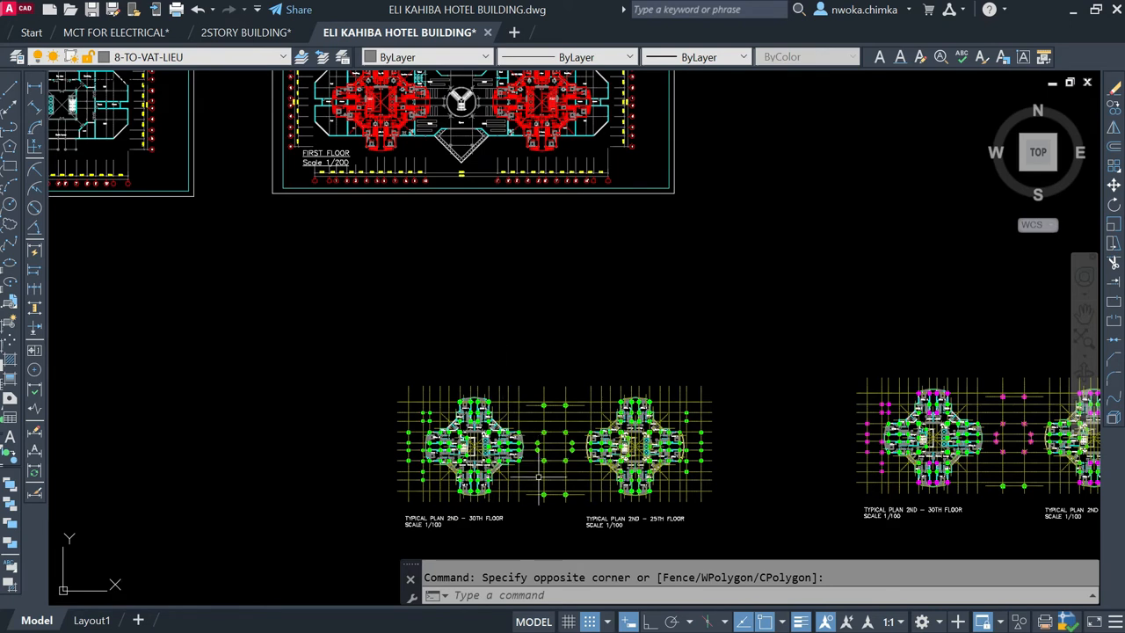
scroll(538, 474, "up", 2)
middle_click_drag(535, 457, 516, 370)
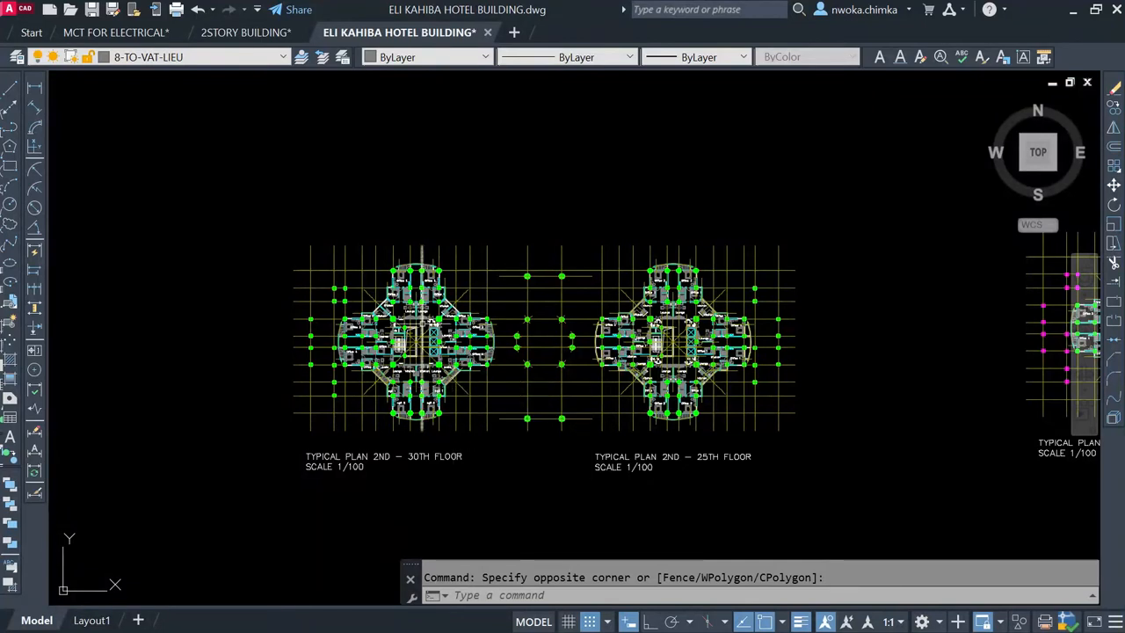
Step: Examine both hotel towers in the elevation above the overlaid floor plans, including the shared base and dome
scroll(505, 316, "down", 3)
middle_click_drag(506, 316, 596, 483)
scroll(596, 484, "down", 2)
middle_click_drag(535, 245, 563, 328)
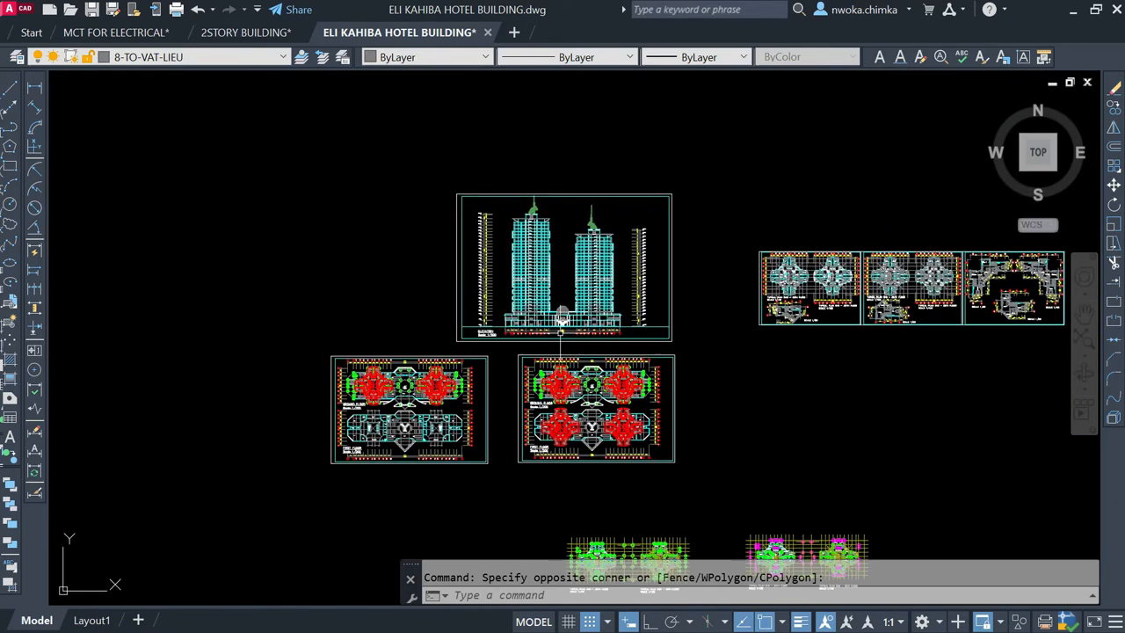
scroll(571, 255, "up", 5)
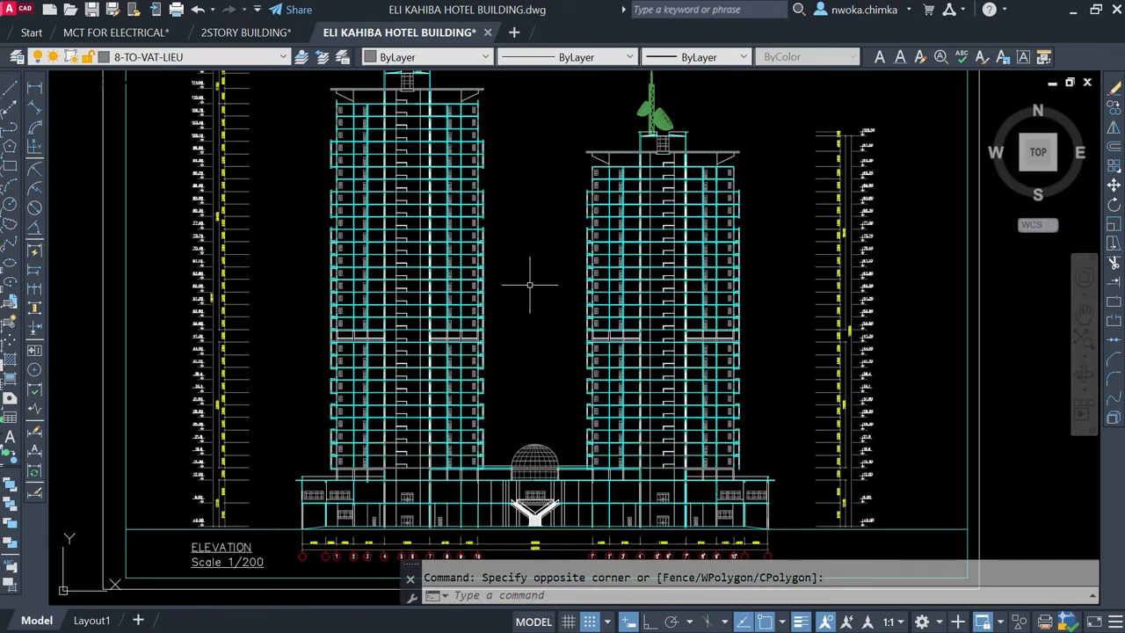
scroll(529, 284, "down", 2)
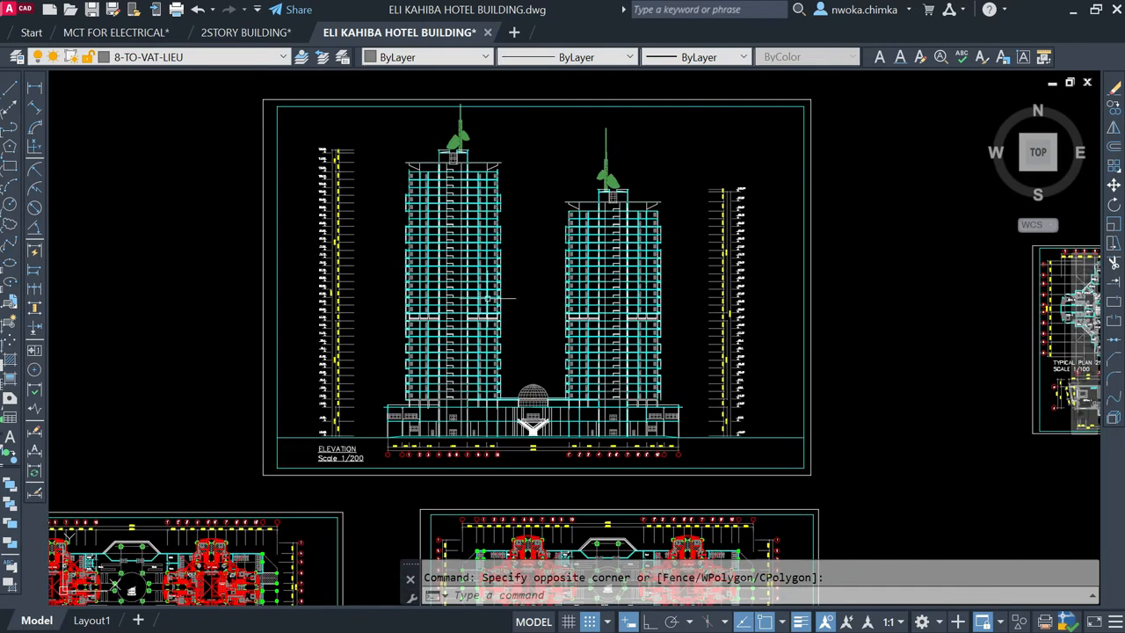
scroll(487, 299, "up", 2)
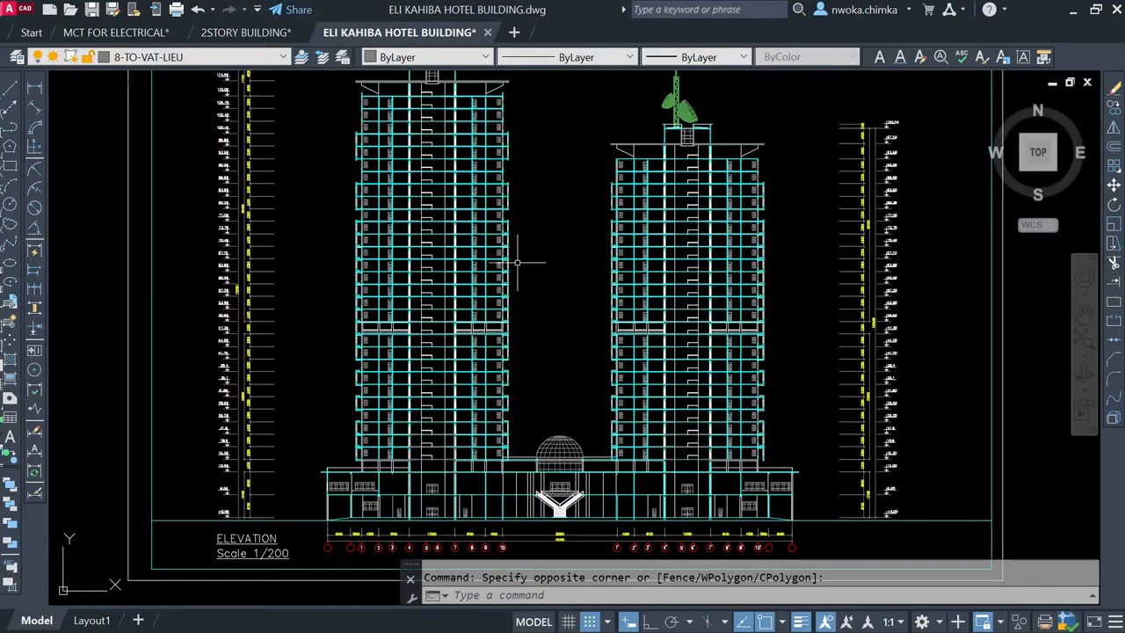
scroll(510, 260, "down", 2)
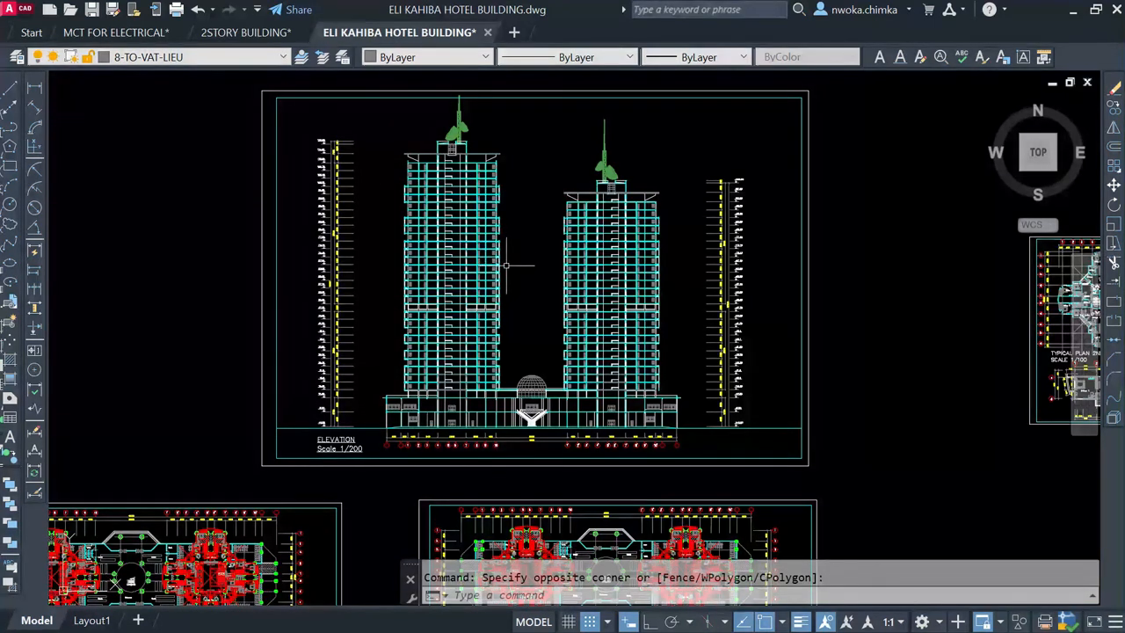
middle_click_drag(514, 254, 519, 281)
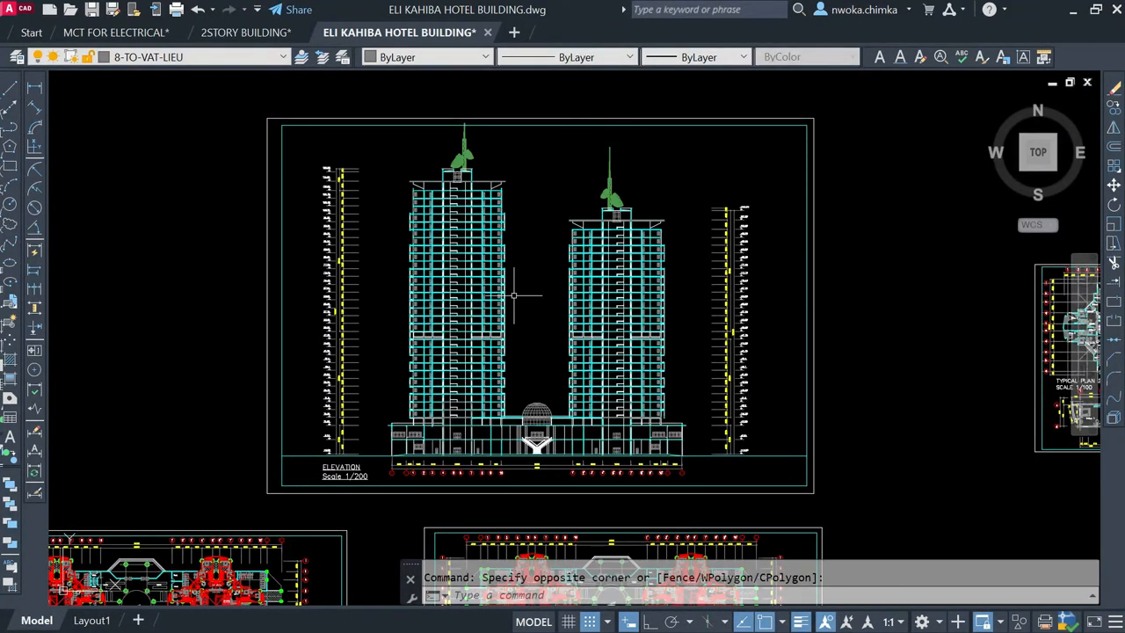
scroll(514, 296, "down", 2)
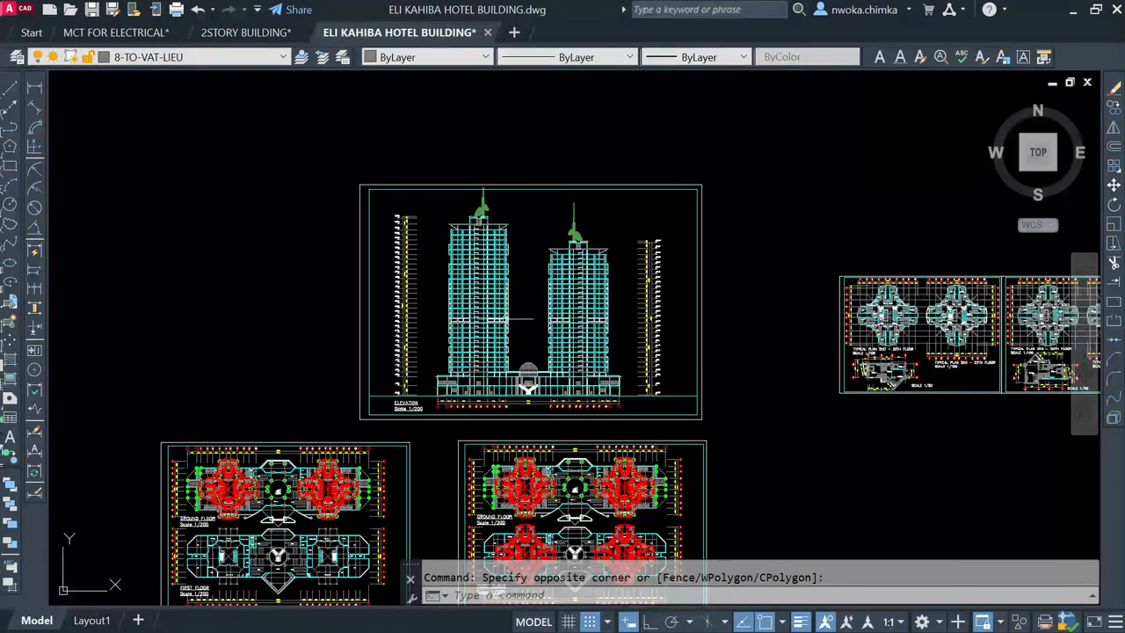
Step: Examine the elevation's tower storeys from the lower floors up to the roof structures of both towers
scroll(503, 255, "up", 2)
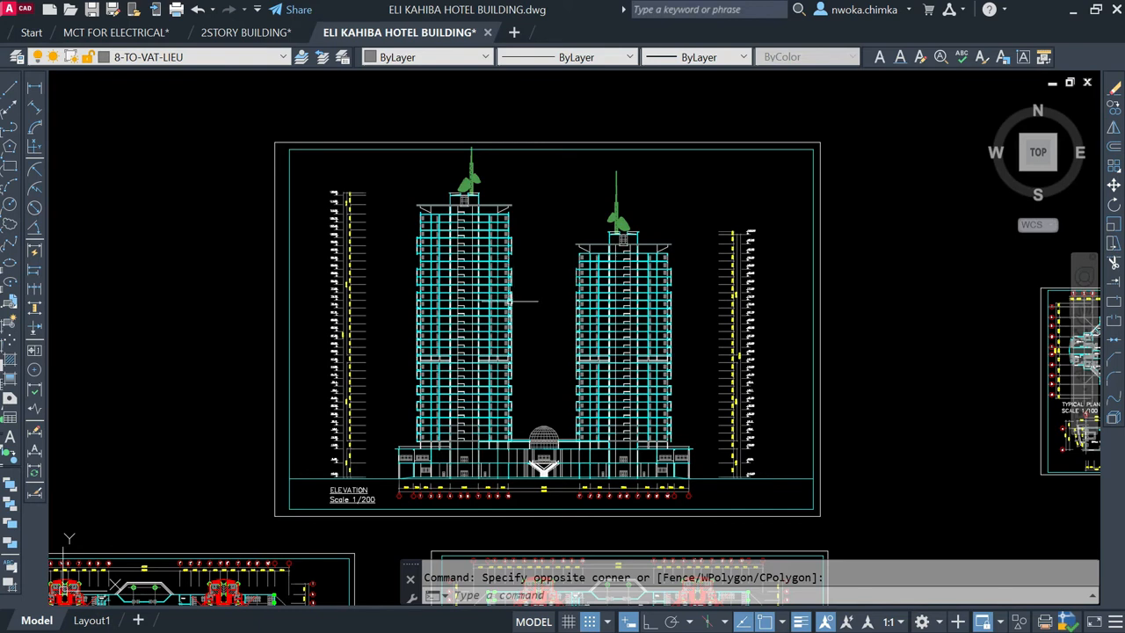
scroll(517, 383, "up", 2)
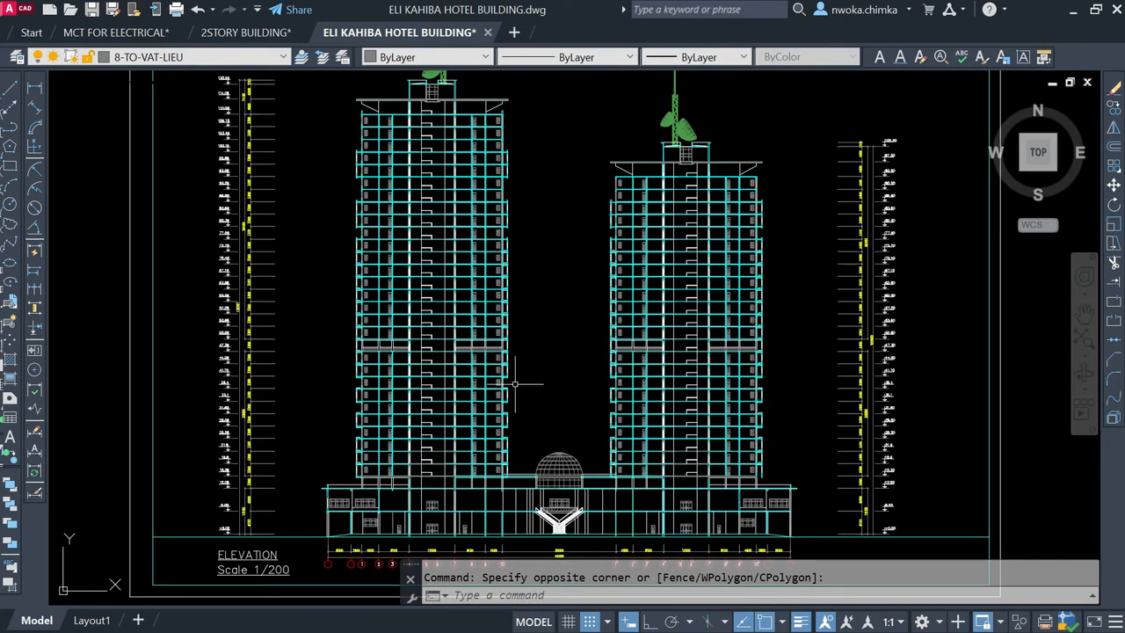
scroll(508, 368, "down", 2)
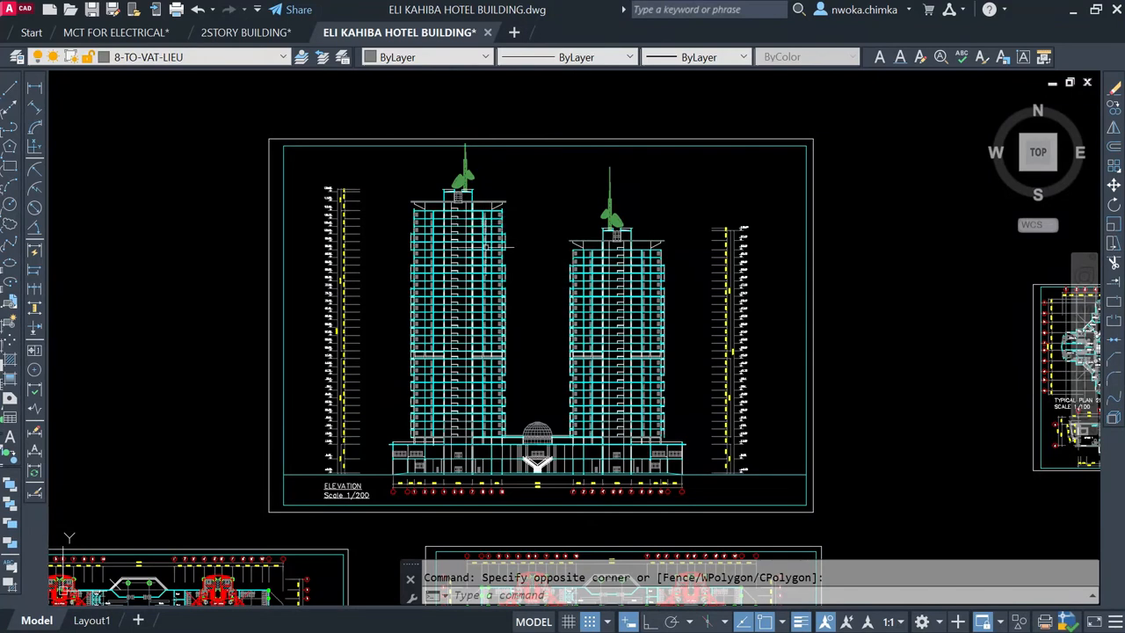
scroll(491, 225, "up", 2)
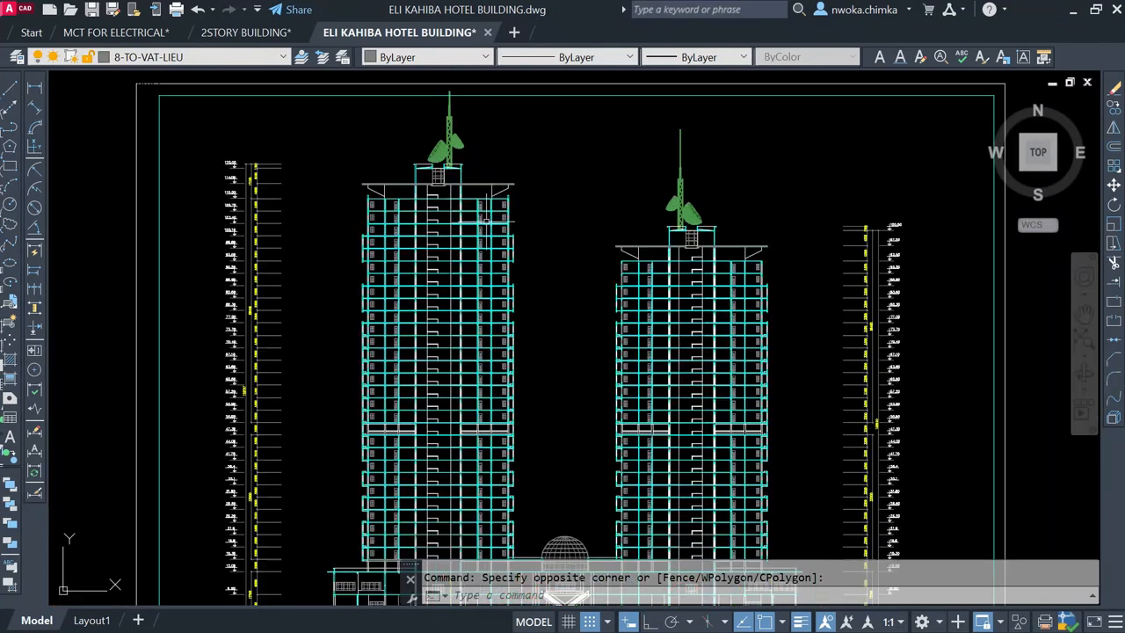
scroll(483, 217, "down", 2)
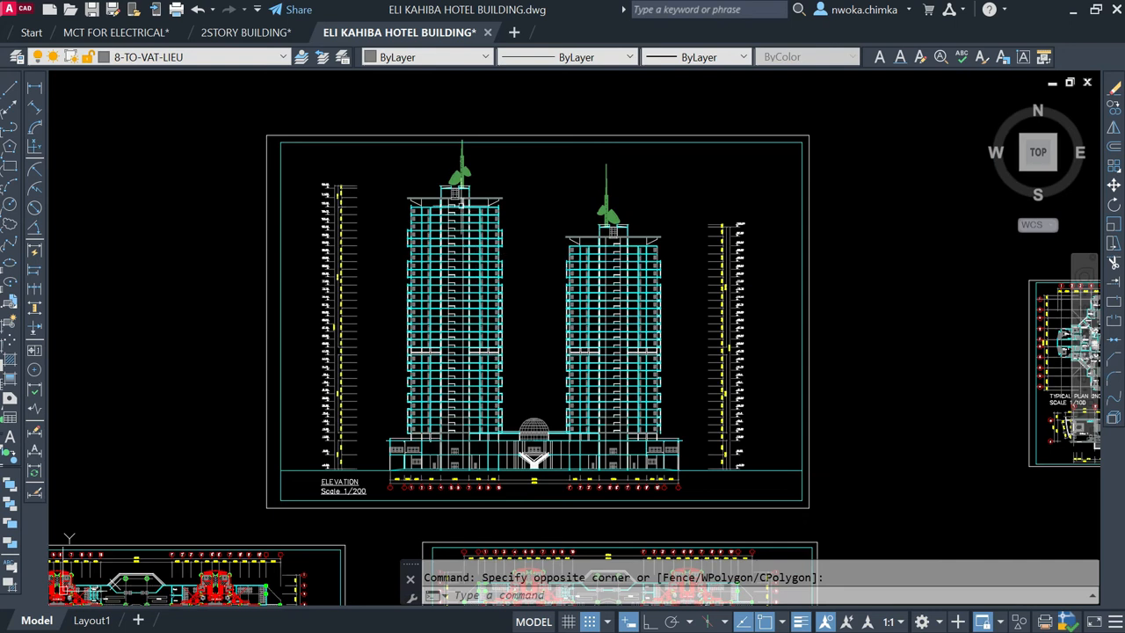
scroll(385, 204, "up", 2)
scroll(385, 204, "down", 2)
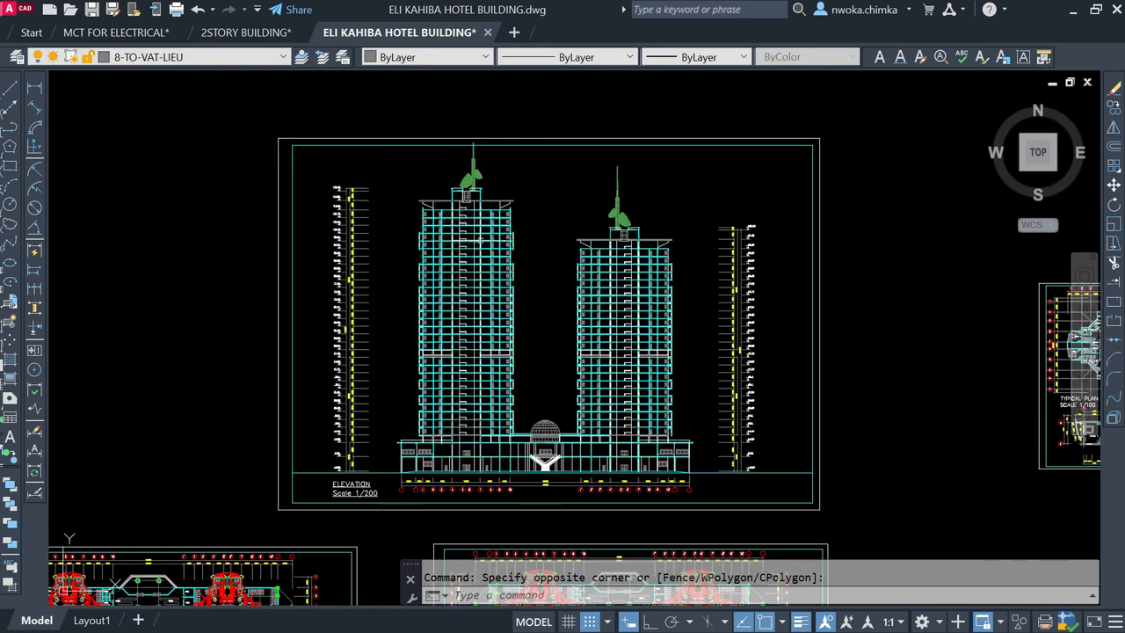
scroll(517, 264, "down", 2)
scroll(517, 330, "up", 2)
scroll(517, 329, "down", 4)
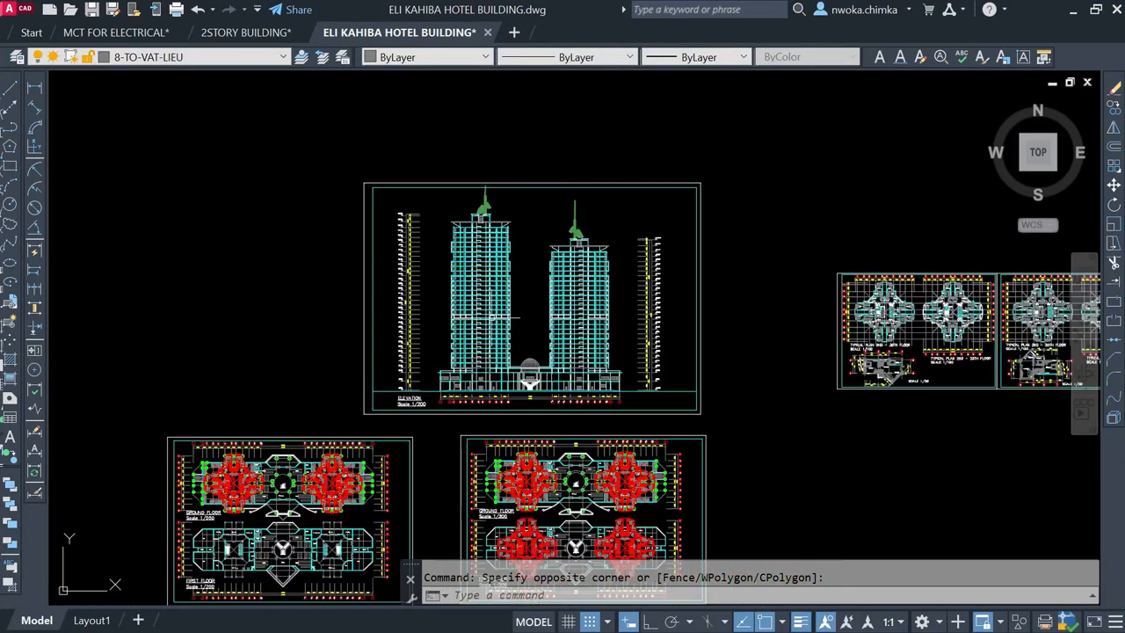
Step: Relate the typical column plans to the elevation and the red-overlaid ground and first floor sheets
middle_click_drag(516, 356, 506, 246)
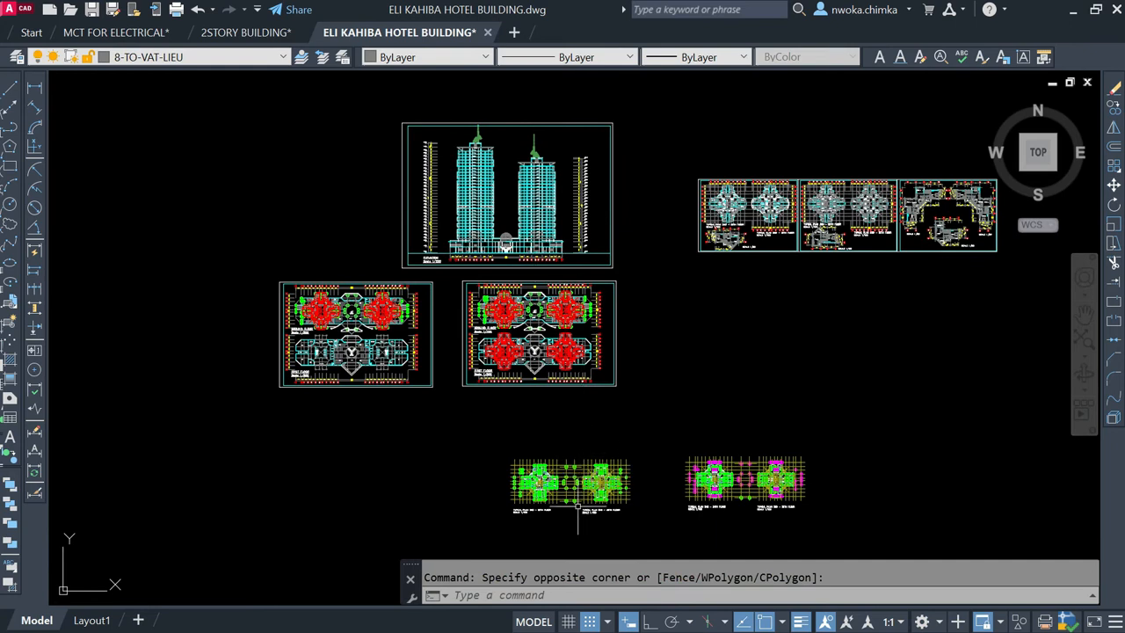
scroll(576, 499, "up", 2)
scroll(554, 418, "down", 2)
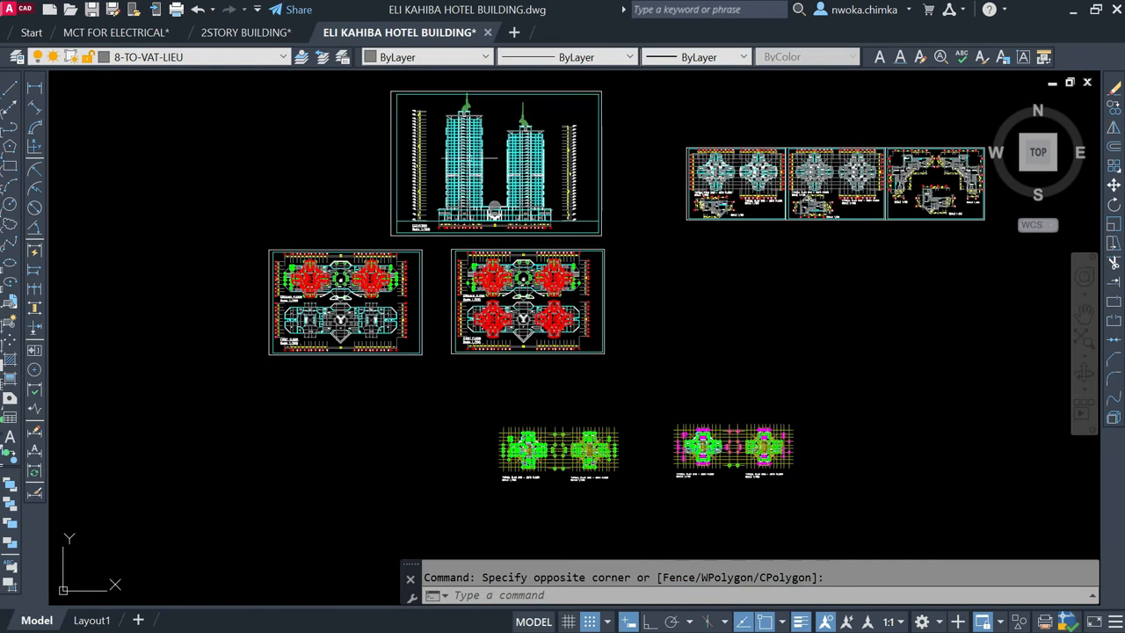
scroll(486, 154, "up", 2)
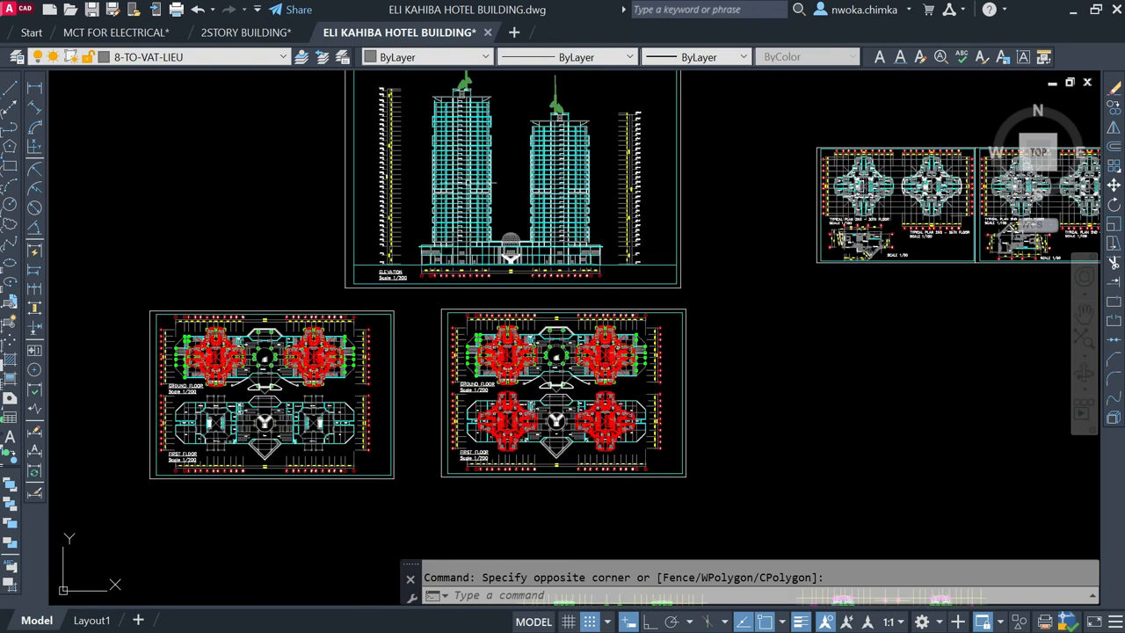
Step: Compare the elevation's two towers and shared podium with the red-overlaid ground and first floor plans on the sheets below
scroll(489, 163, "down", 2)
middle_click_drag(476, 122, 475, 202)
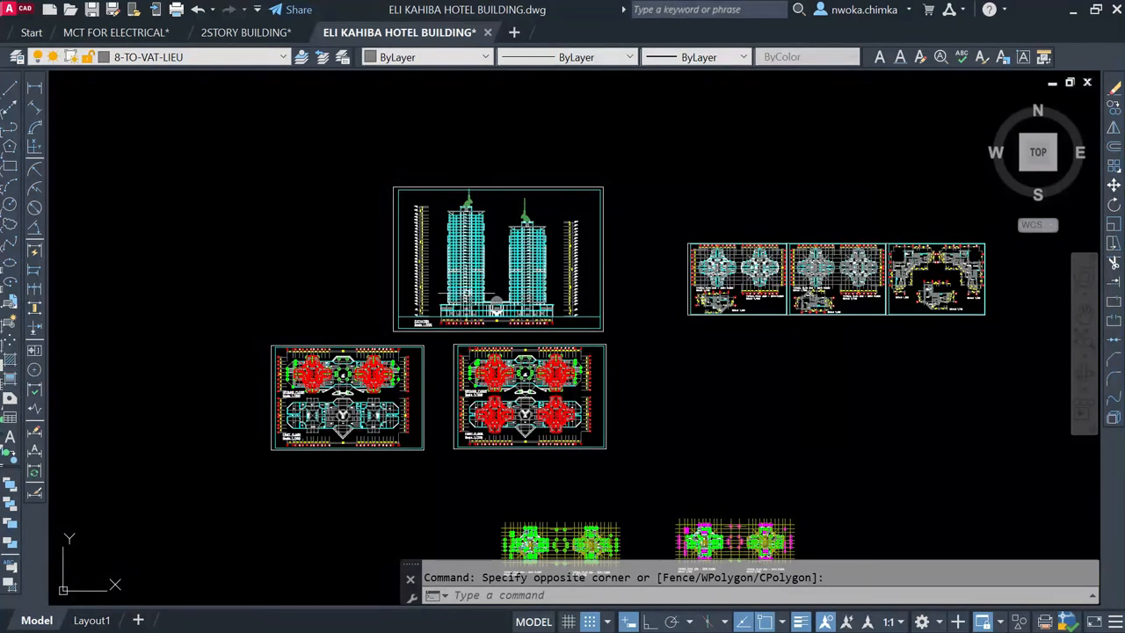
mouse_move(497, 309)
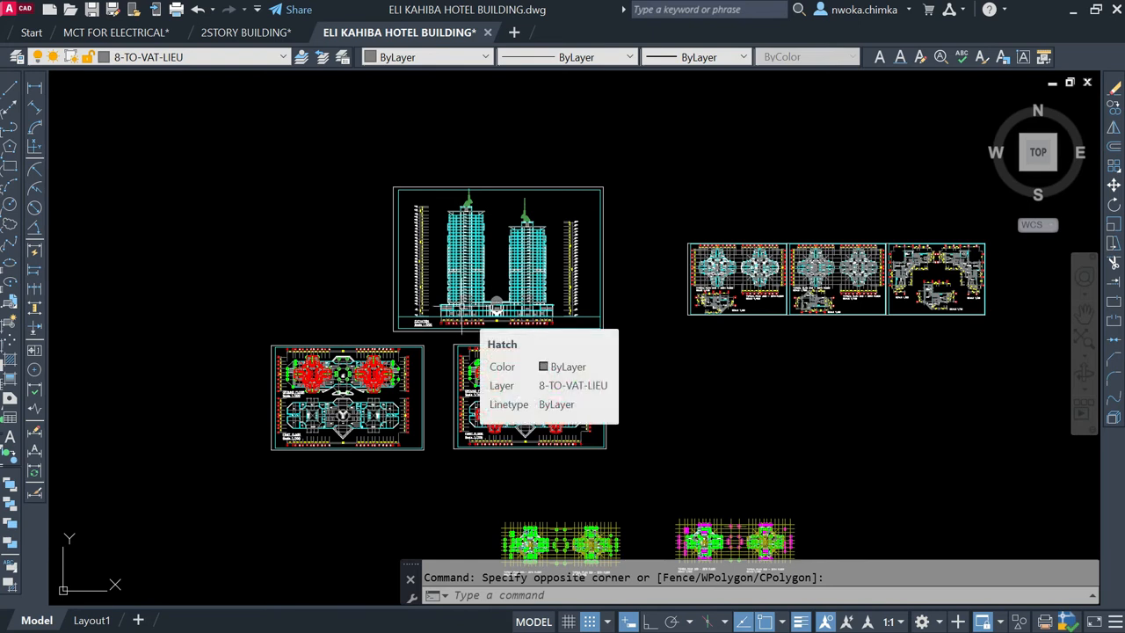
scroll(458, 308, "up", 2)
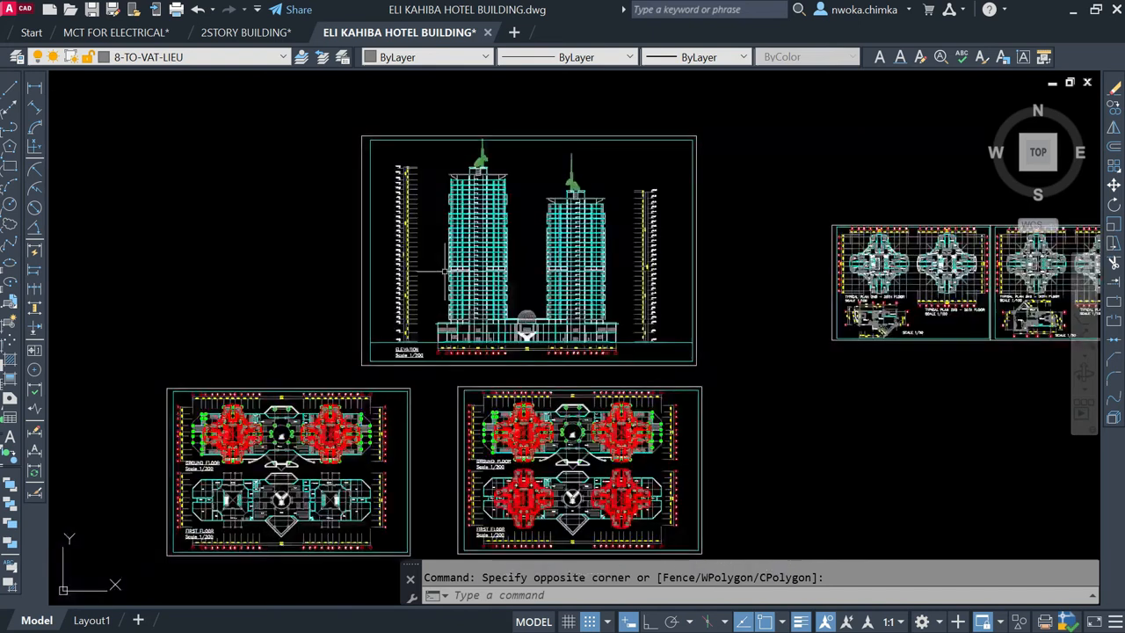
scroll(466, 227, "up", 3)
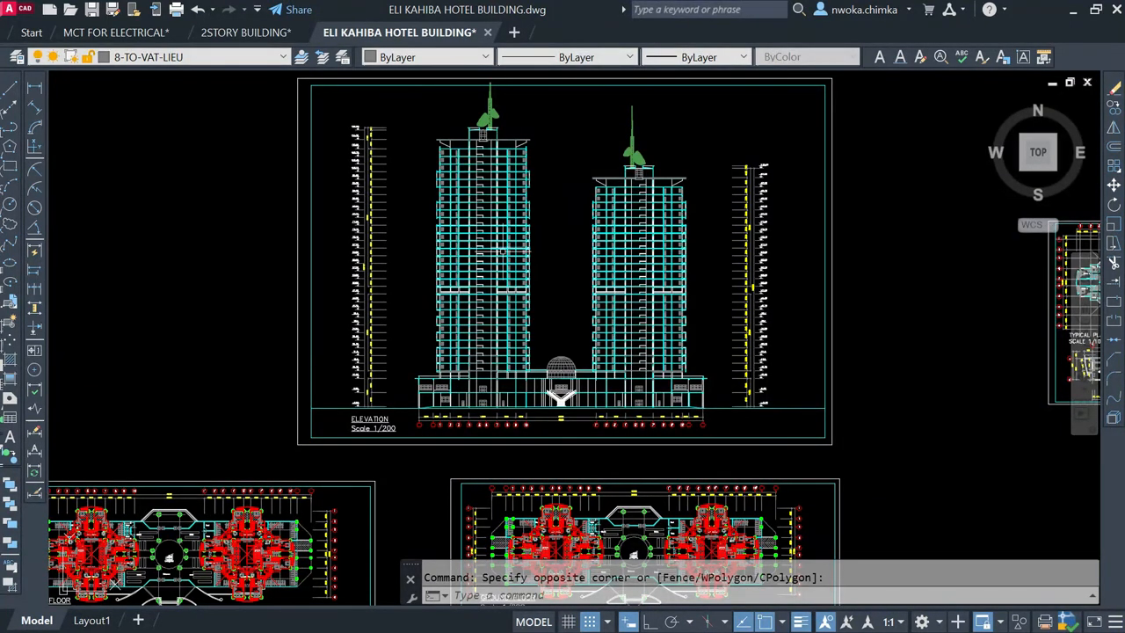
scroll(496, 248, "down", 4)
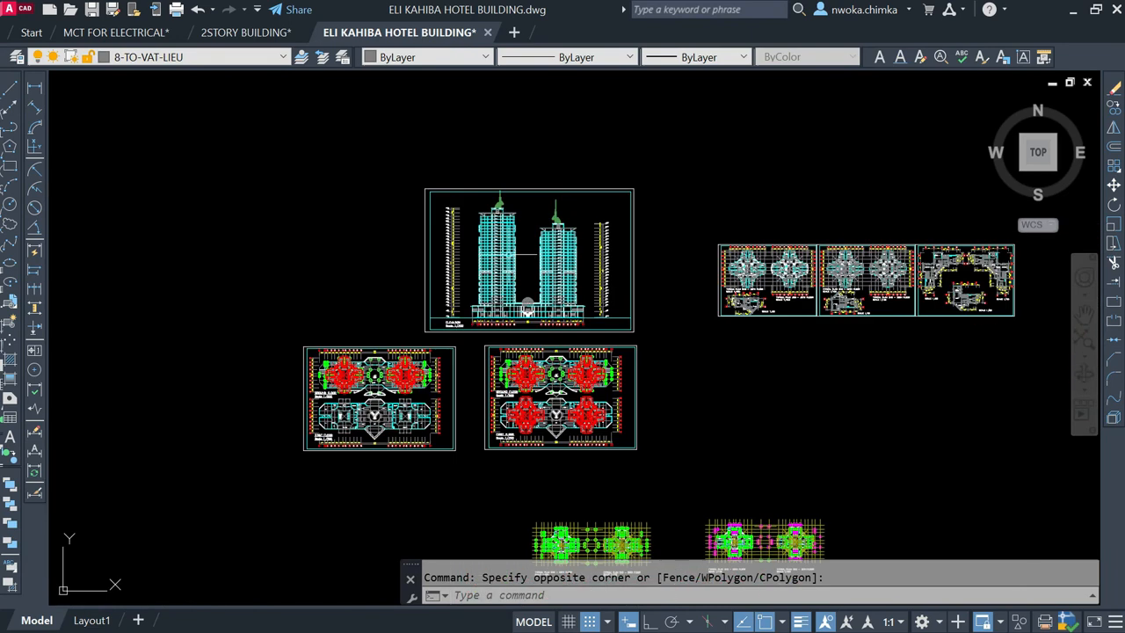
scroll(525, 255, "up", 4)
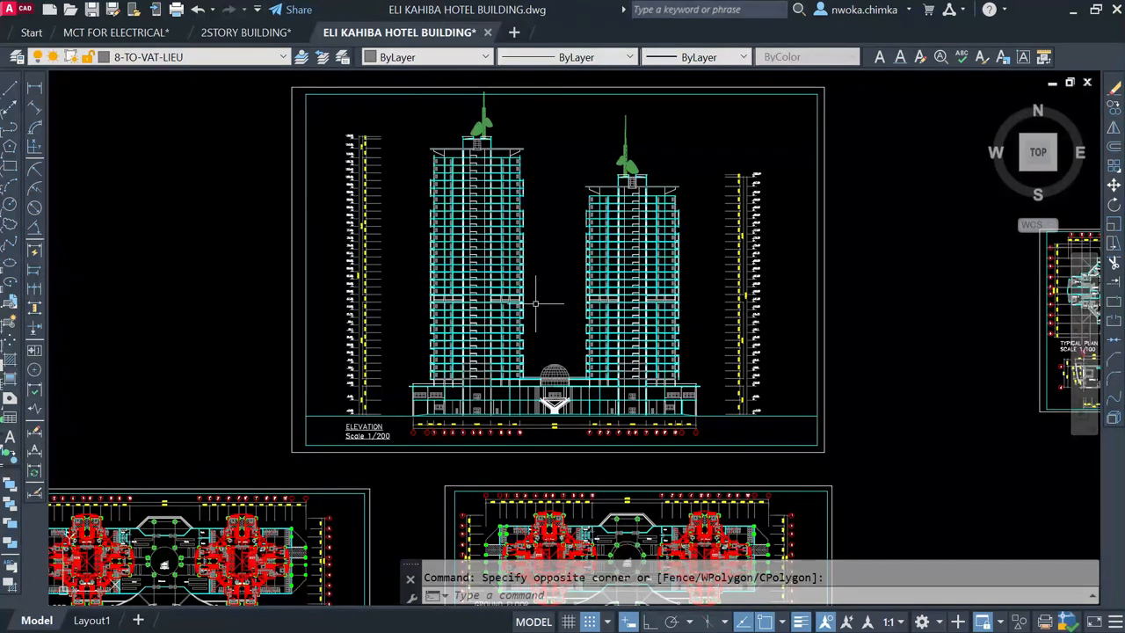
scroll(534, 304, "down", 2)
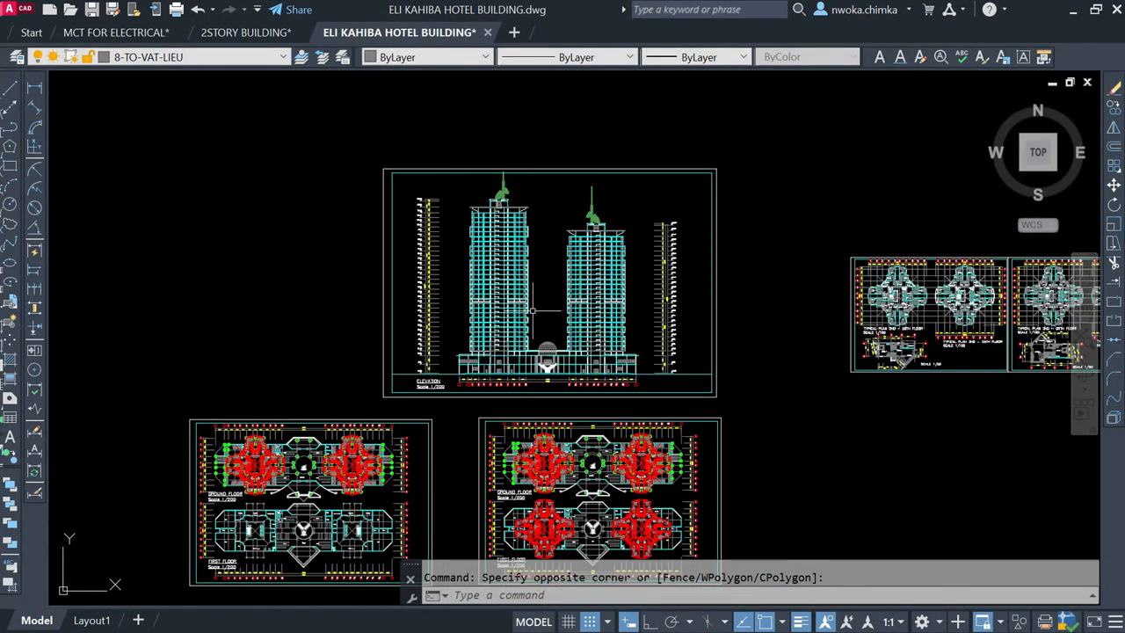
scroll(536, 345, "up", 2)
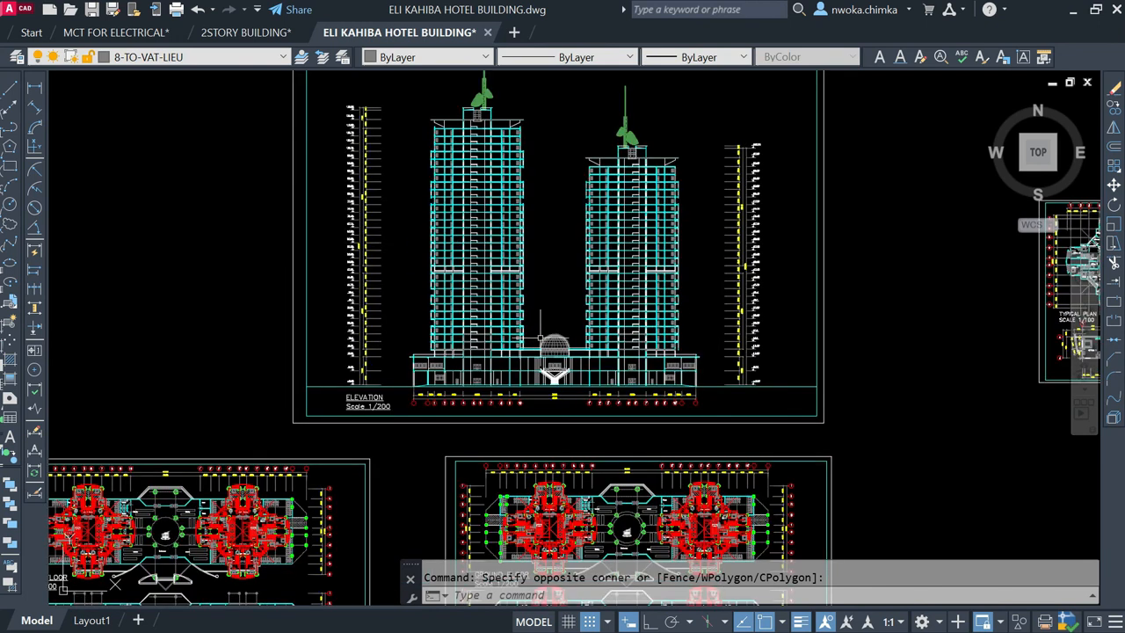